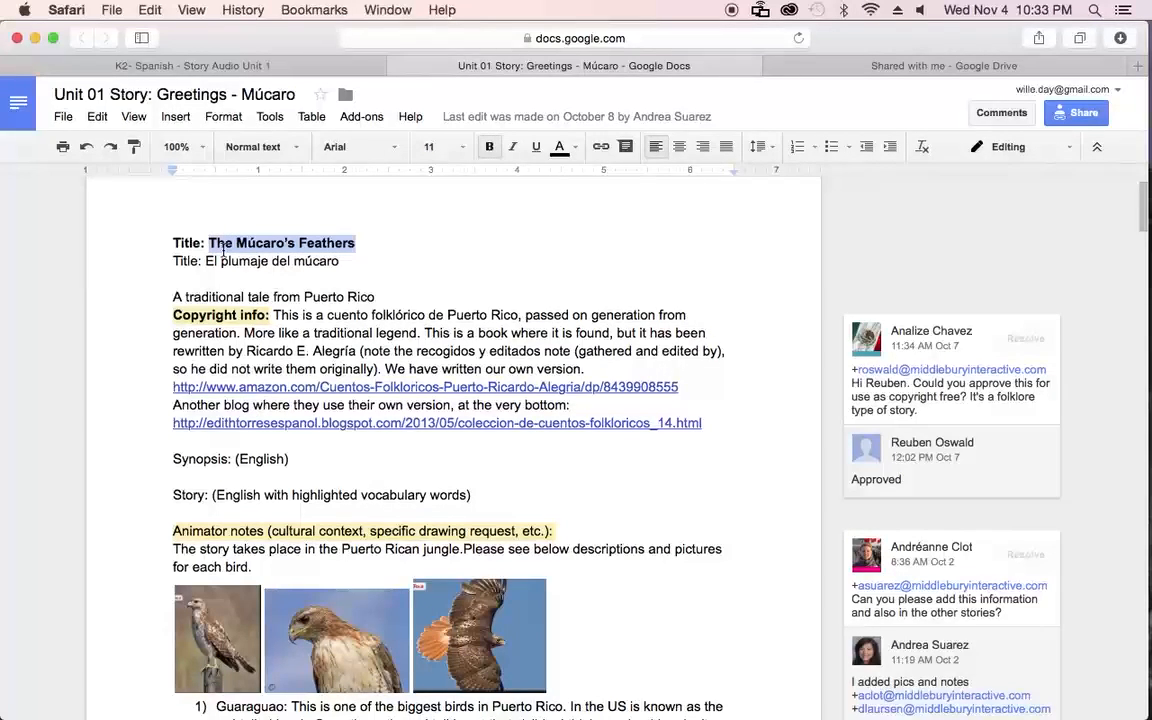
Step: Switch to Adobe Flash and open the title card symbol for editing, hiding and reshowing Layer 2 to check its contents
{"action": "key", "text": "super+Tab"}
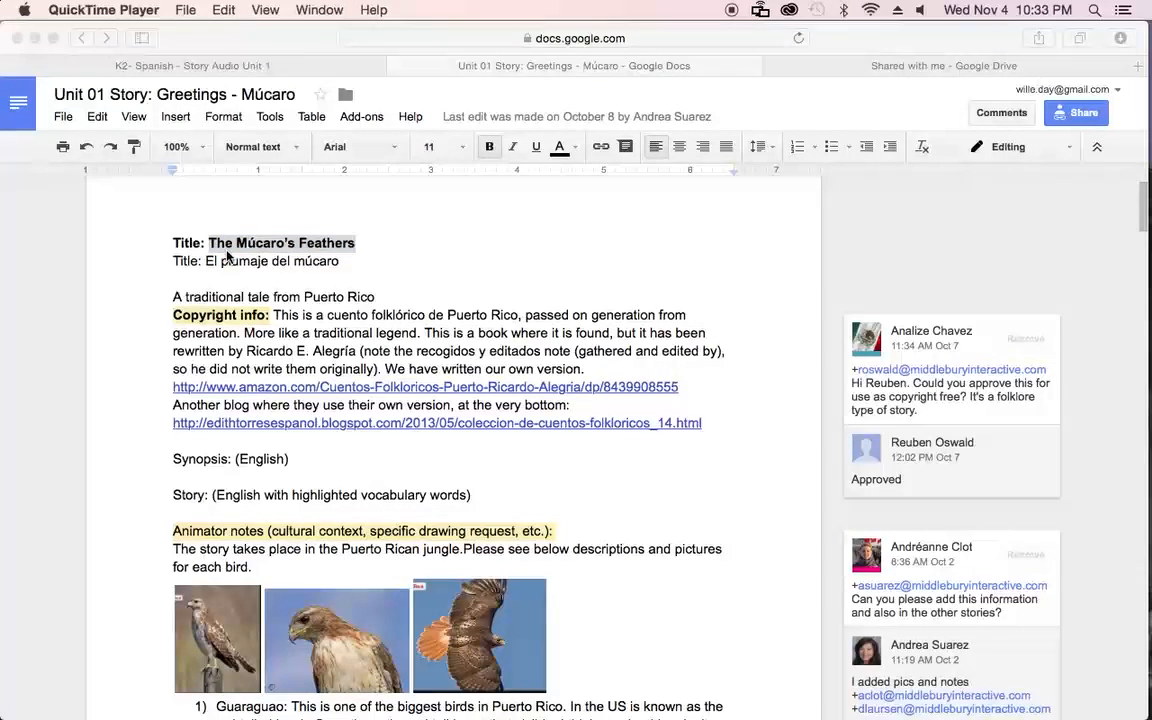
{"action": "key", "text": "super+Tab"}
{"action": "key", "text": "Tab"}
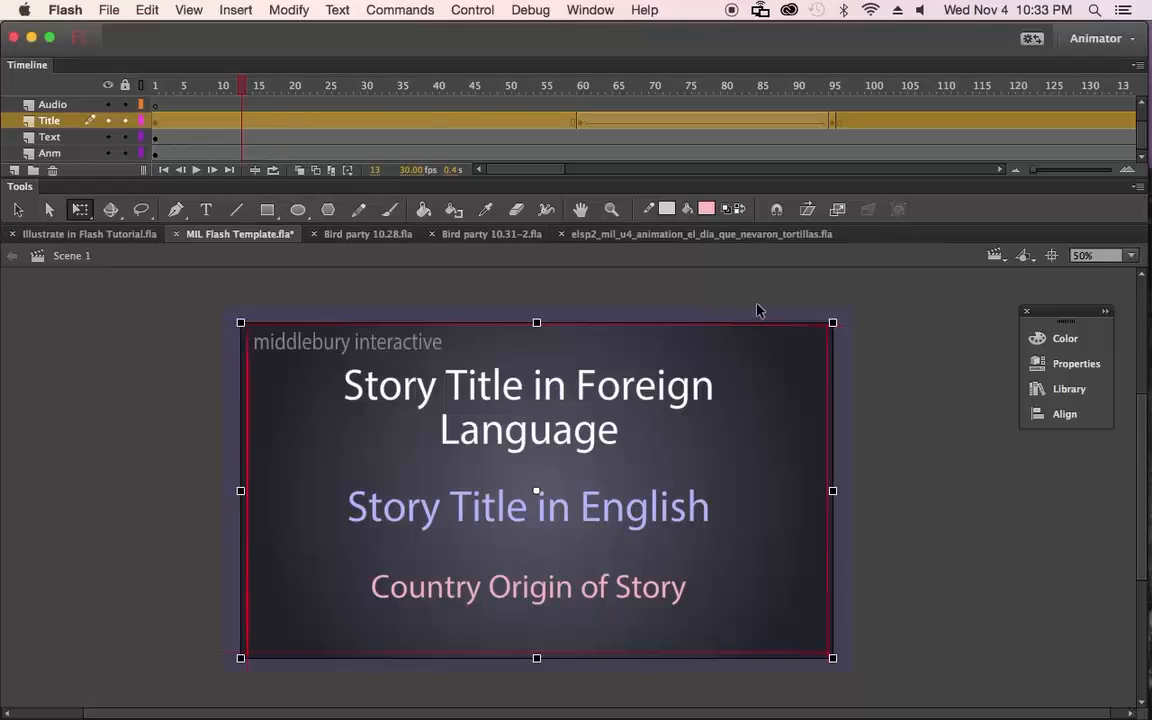
{"action": "left_click", "coordinate": [680, 268]}
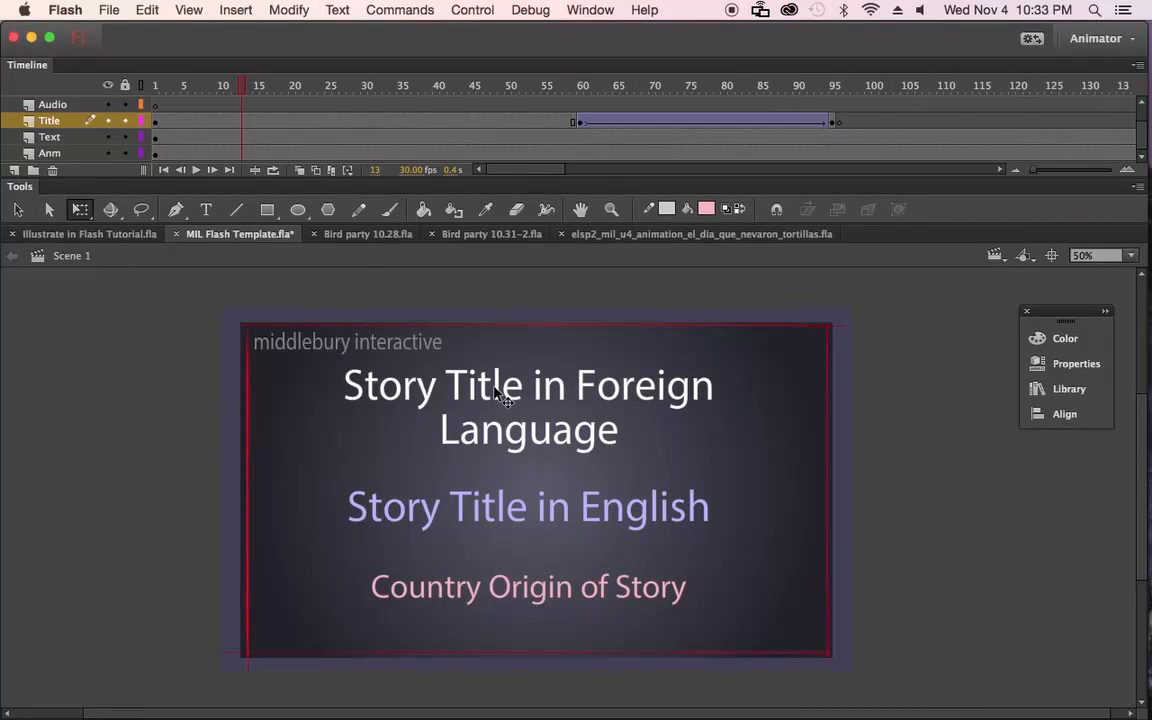
{"action": "double_click", "coordinate": [492, 393]}
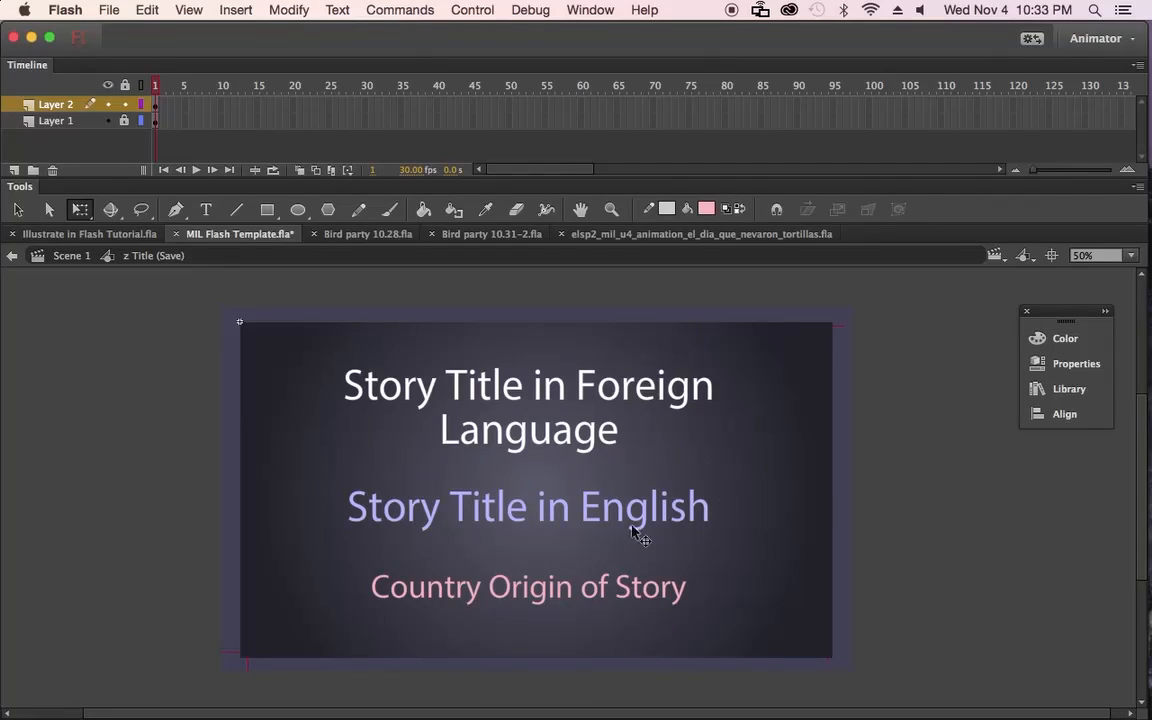
{"action": "left_click", "coordinate": [108, 105]}
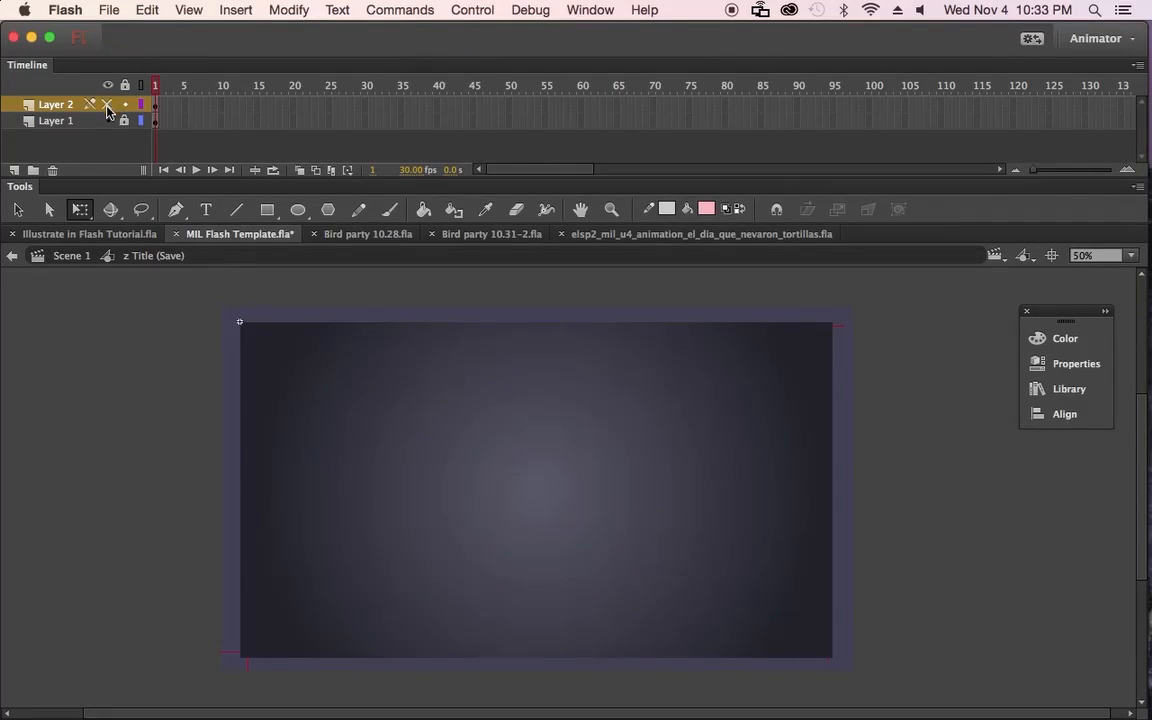
{"action": "left_click", "coordinate": [107, 105]}
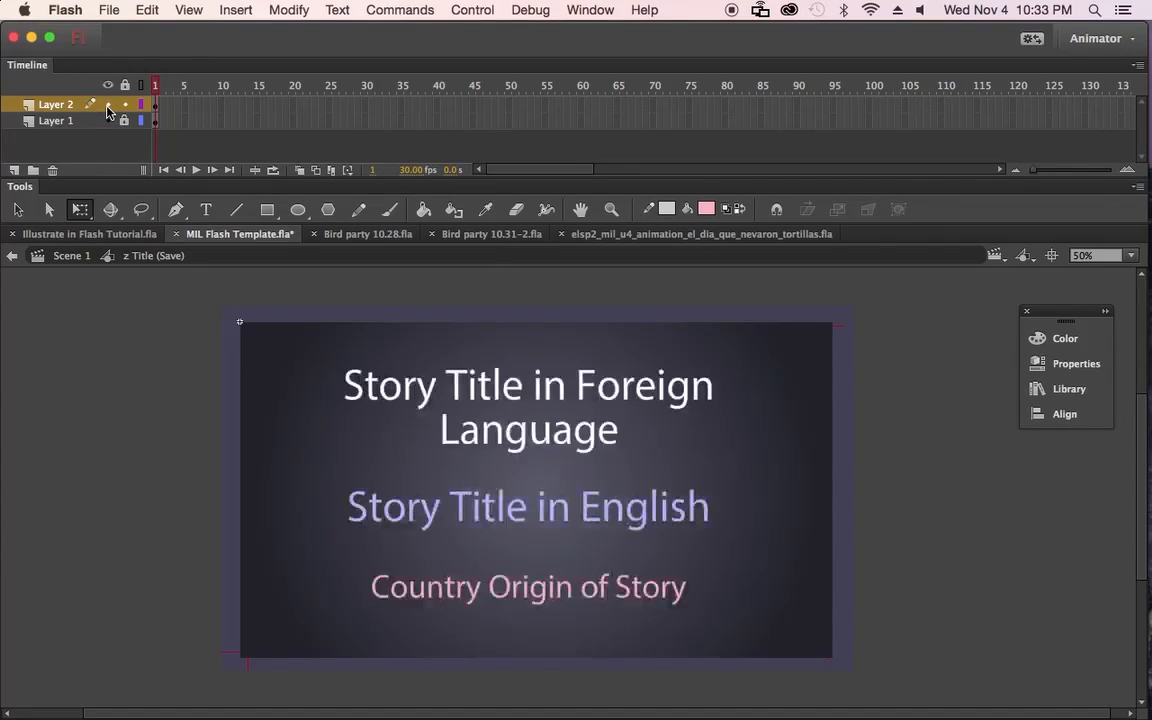
Step: Replace the foreign-language title placeholder with the copied text "The Múcaro’s Feathers"
{"action": "left_click", "coordinate": [557, 437]}
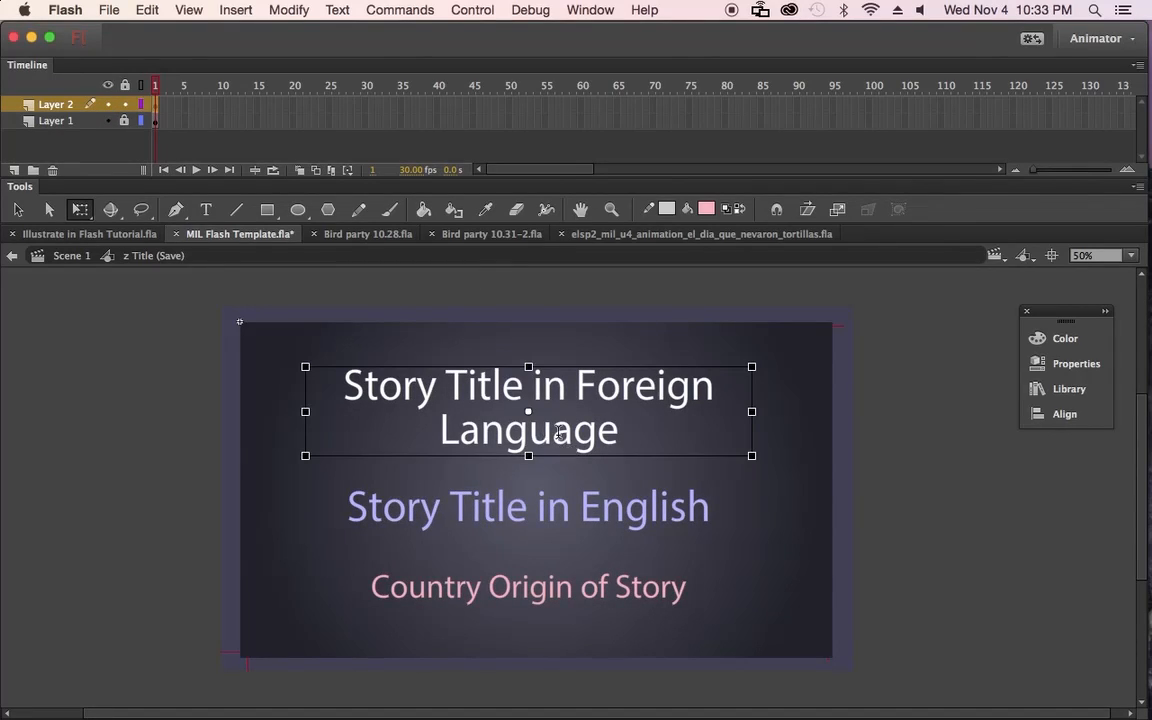
{"action": "double_click", "coordinate": [559, 433]}
{"action": "left_click_drag", "start_coordinate": [618, 430], "coordinate": [343, 375]}
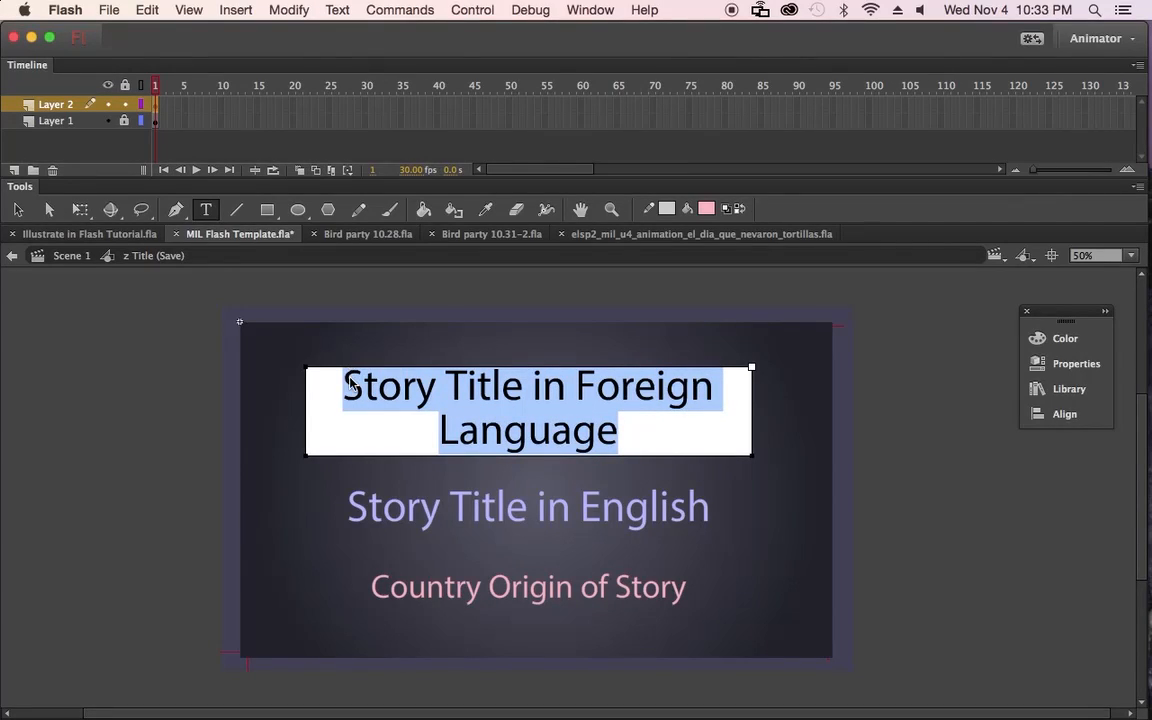
{"action": "type", "text": "The Múcaro’s Feathers"}
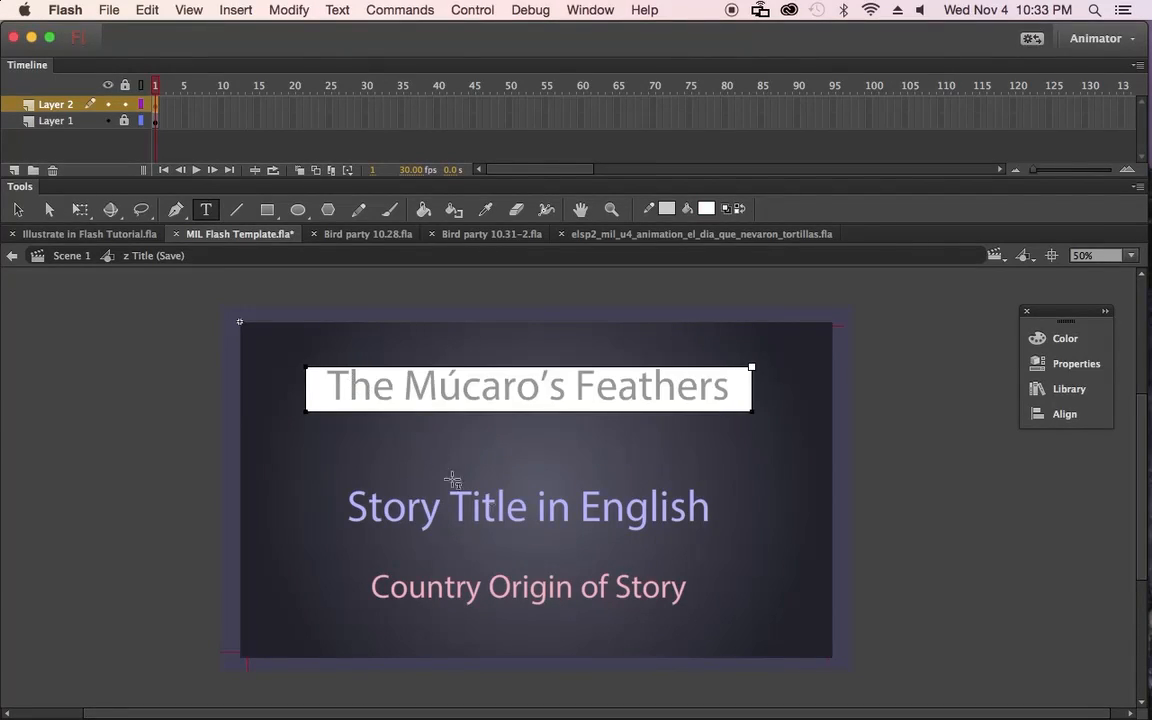
{"action": "left_click", "coordinate": [519, 508]}
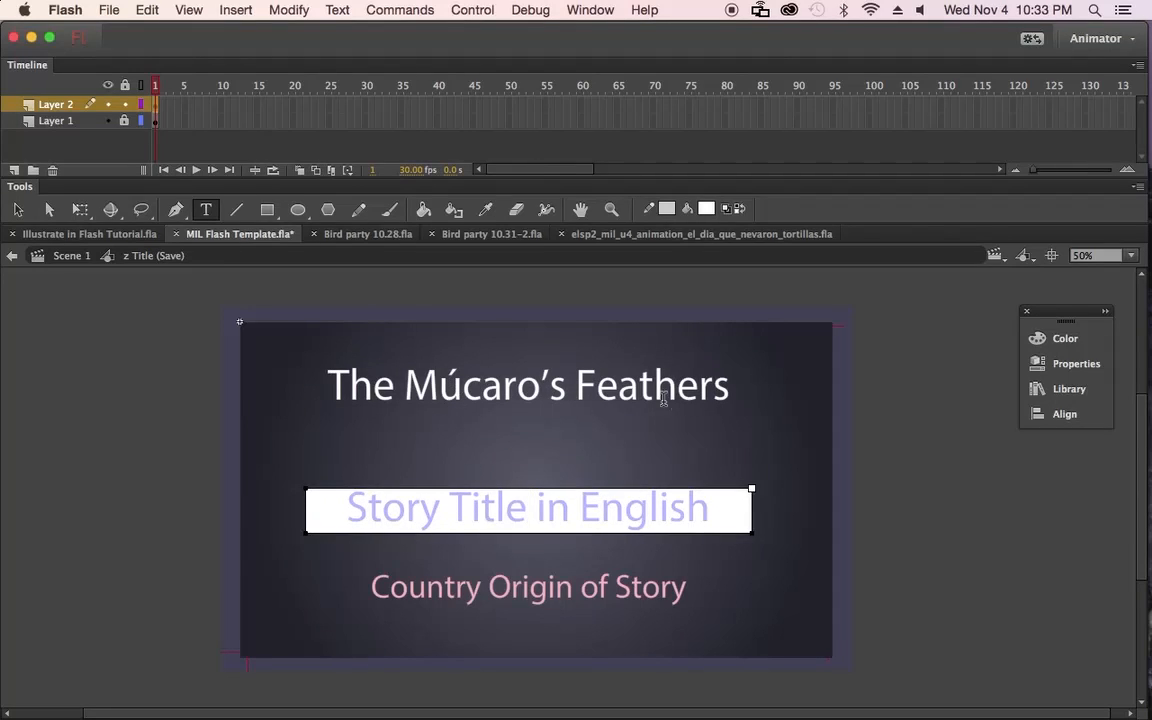
{"action": "key", "text": "super+Tab"}
{"action": "key", "text": "super+Tab"}
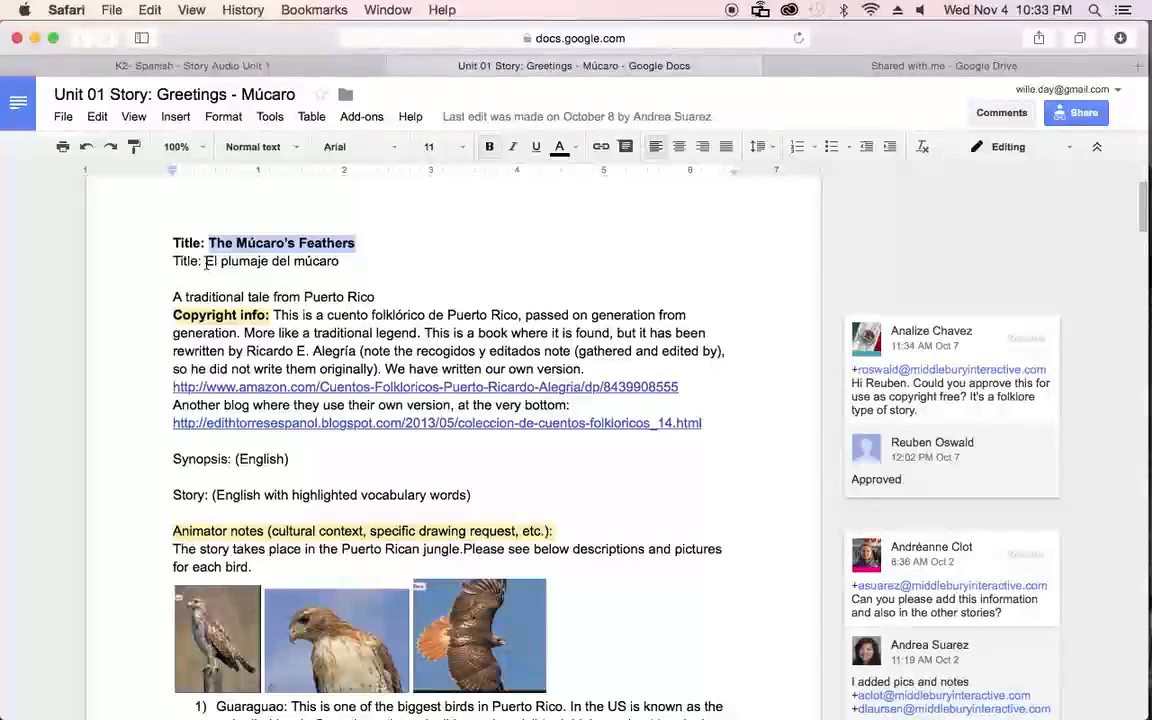
{"action": "left_click", "coordinate": [248, 264]}
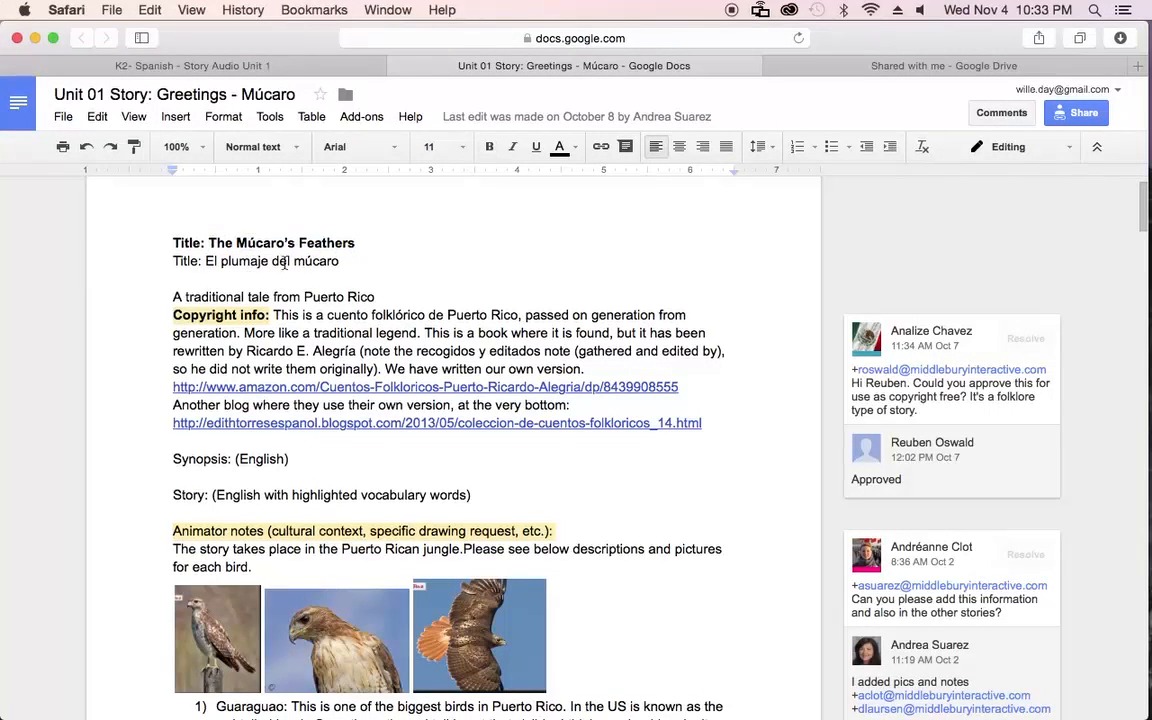
{"action": "key", "text": "super+Tab"}
{"action": "key", "text": "super+Tab"}
{"action": "key", "text": "super+Tab"}
{"action": "key", "text": "super+Tab"}
{"action": "key", "text": "super+Tab"}
Step: Copy "The Múcaro’s Feathers" from the upper title and use it to replace the "Story Title in English" placeholder
{"action": "left_click", "coordinate": [598, 385]}
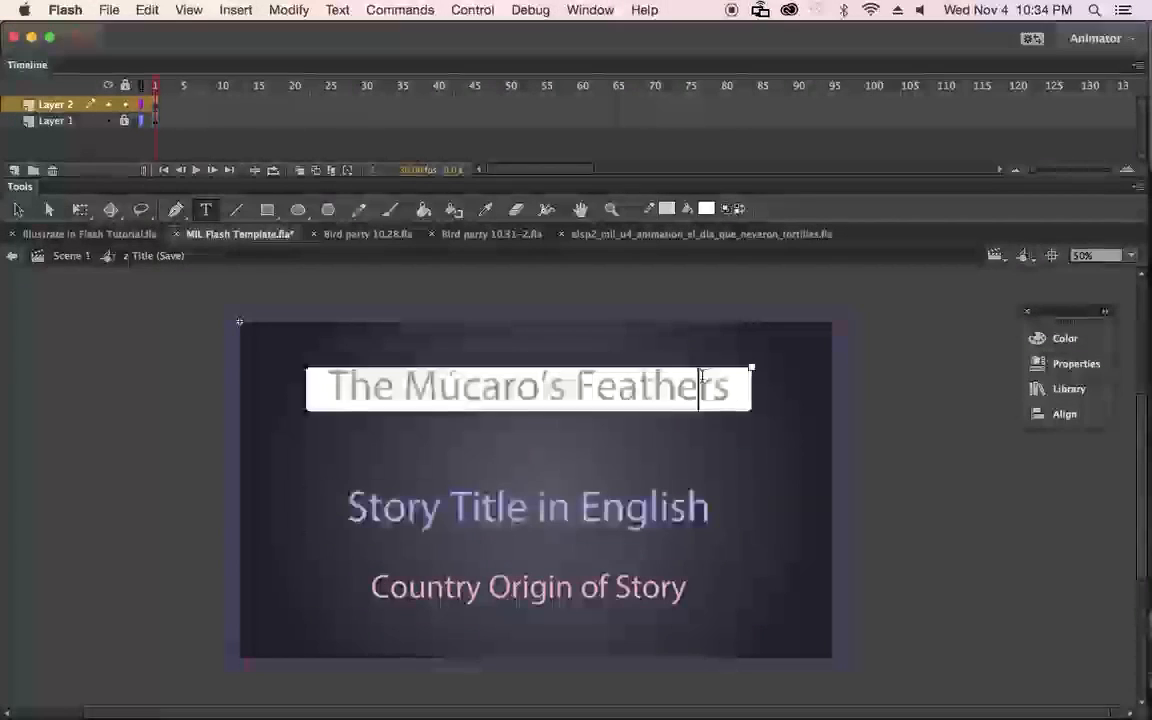
{"action": "left_click_drag", "start_coordinate": [735, 386], "coordinate": [314, 381]}
{"action": "key", "text": "super+c"}
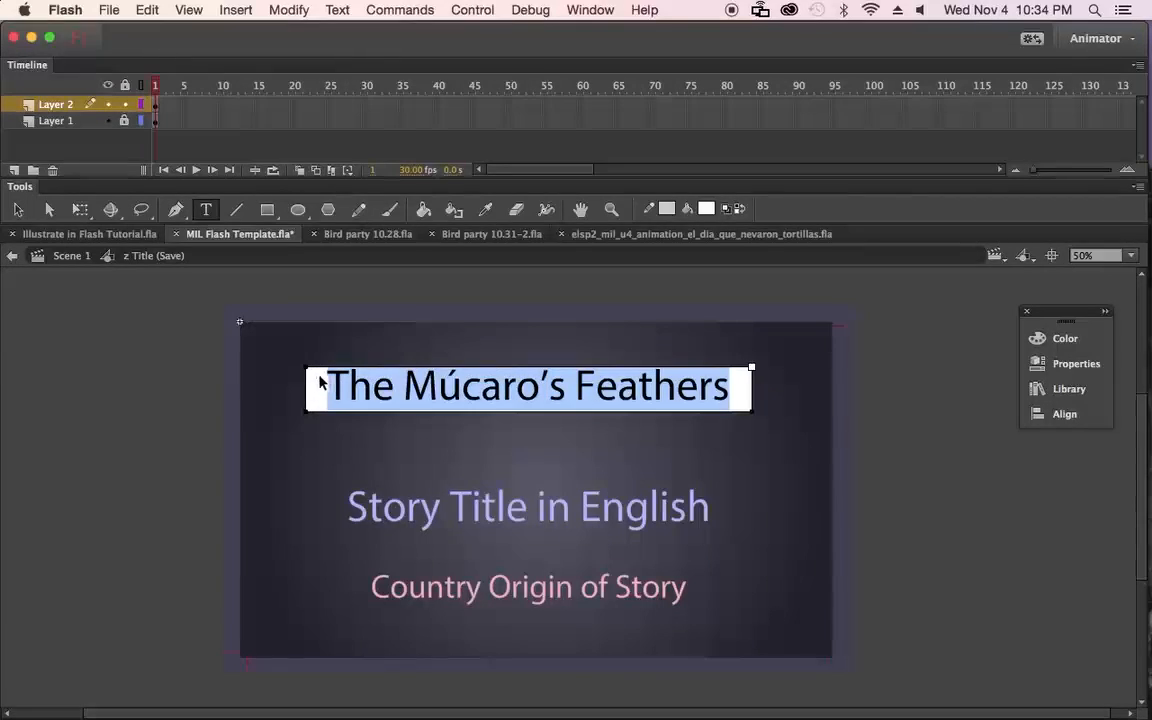
{"action": "left_click", "coordinate": [528, 506]}
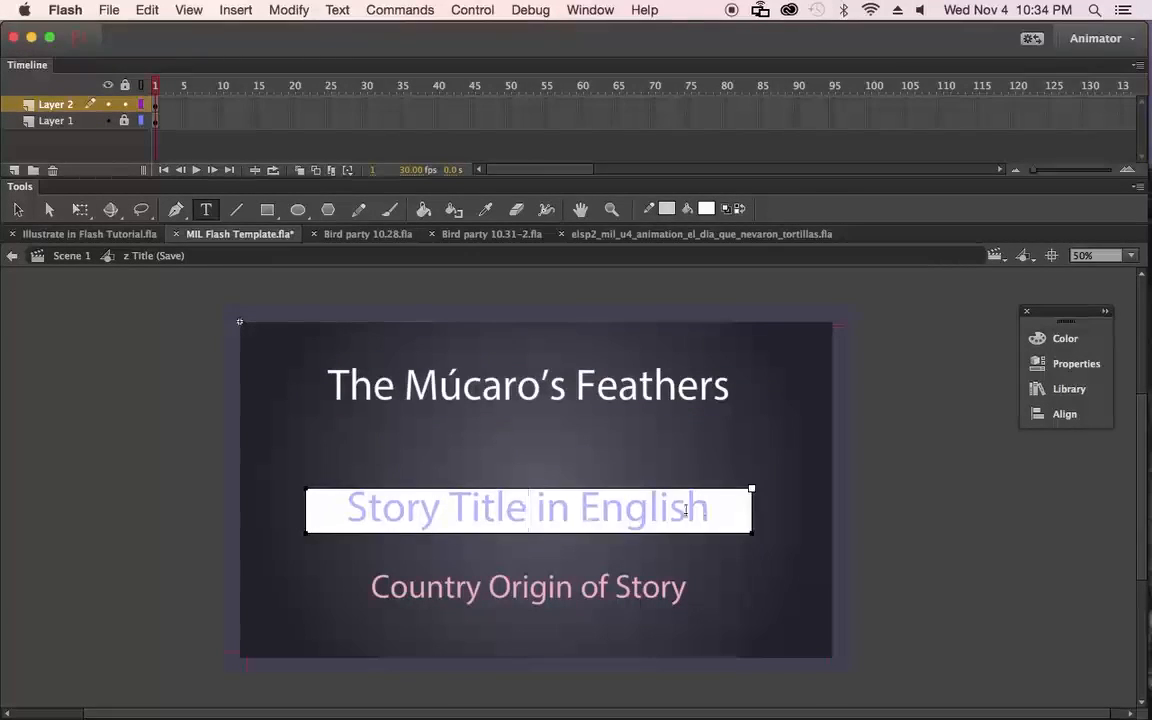
{"action": "left_click_drag", "start_coordinate": [712, 505], "coordinate": [310, 488]}
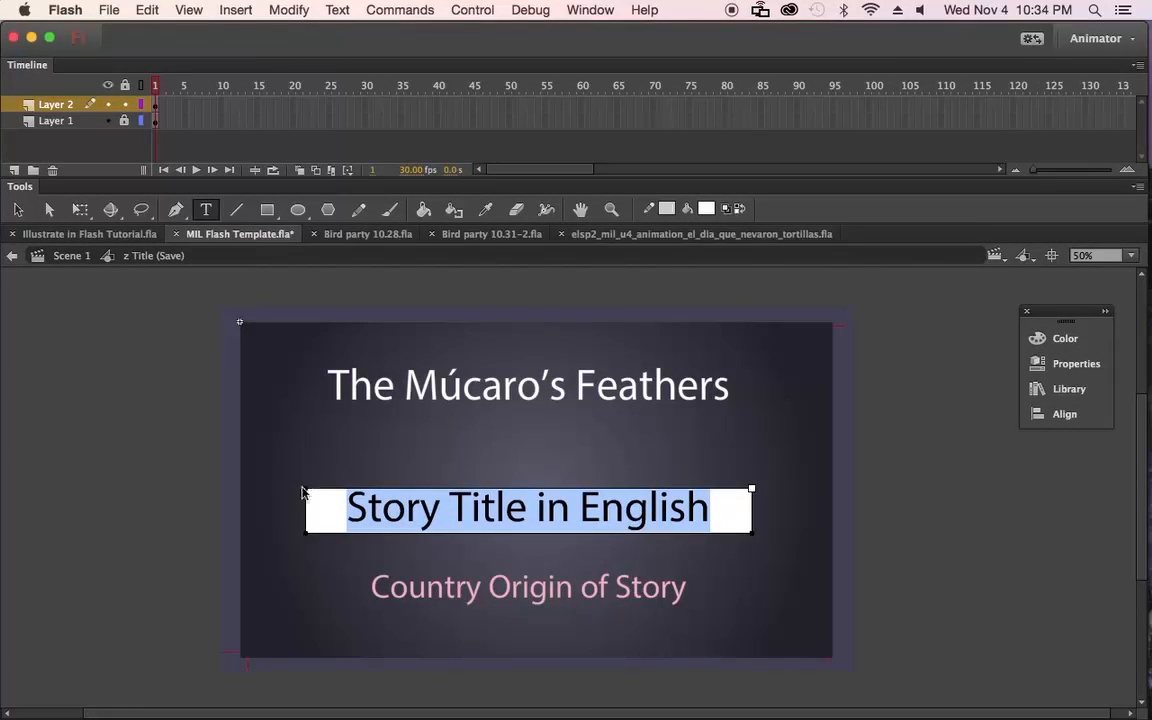
{"action": "key", "text": "super+v"}
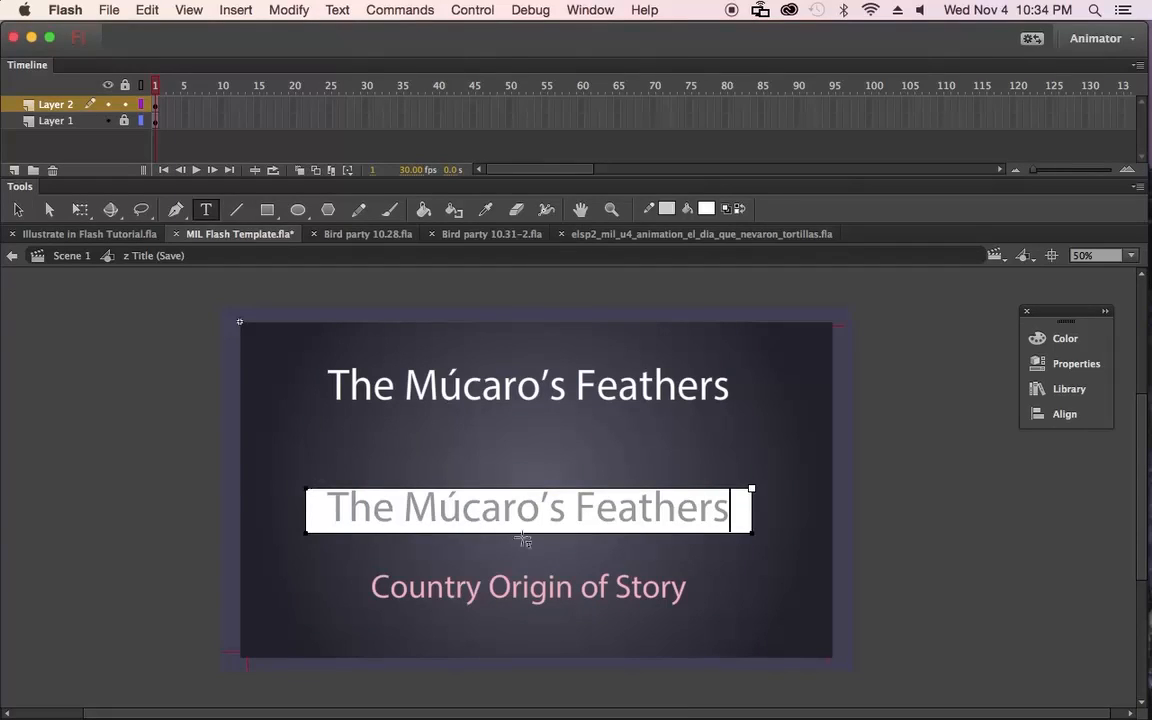
Step: Copy the Spanish title "El plumaje del múcaro" from the Google Doc in Safari and replace the title card's upper title in Flash with it
{"action": "key", "text": "super+Tab"}
{"action": "key", "text": "super+Tab"}
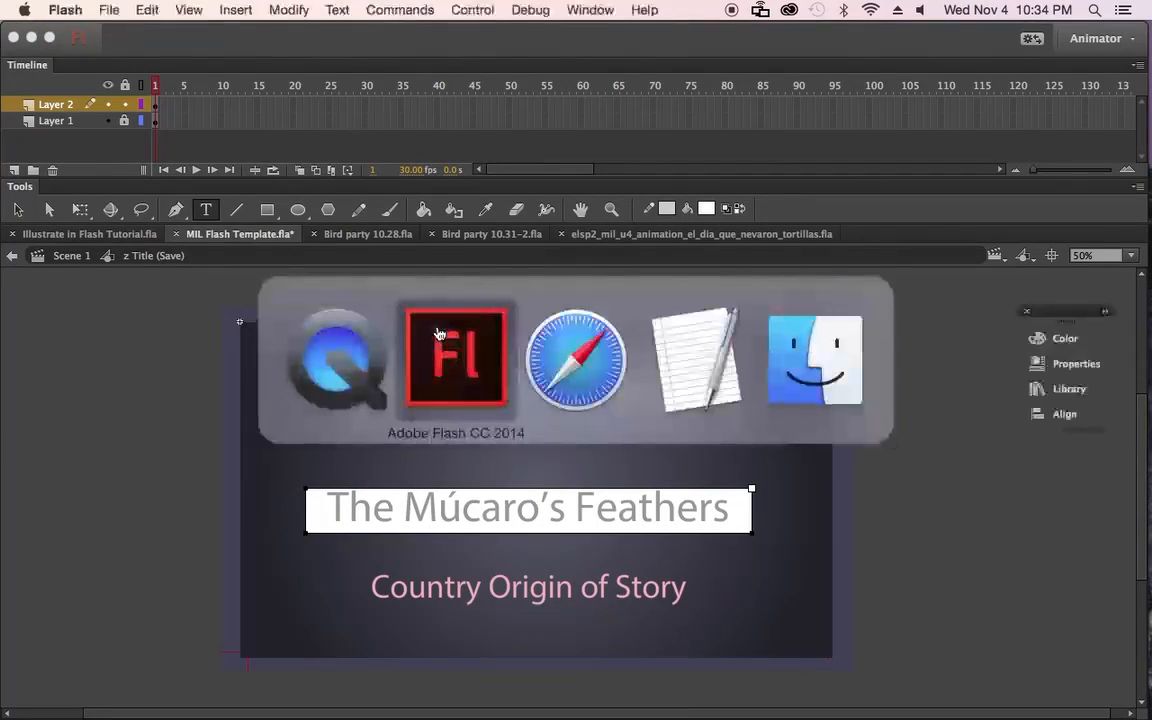
{"action": "key", "text": "super+Tab"}
{"action": "key", "text": "super+Tab"}
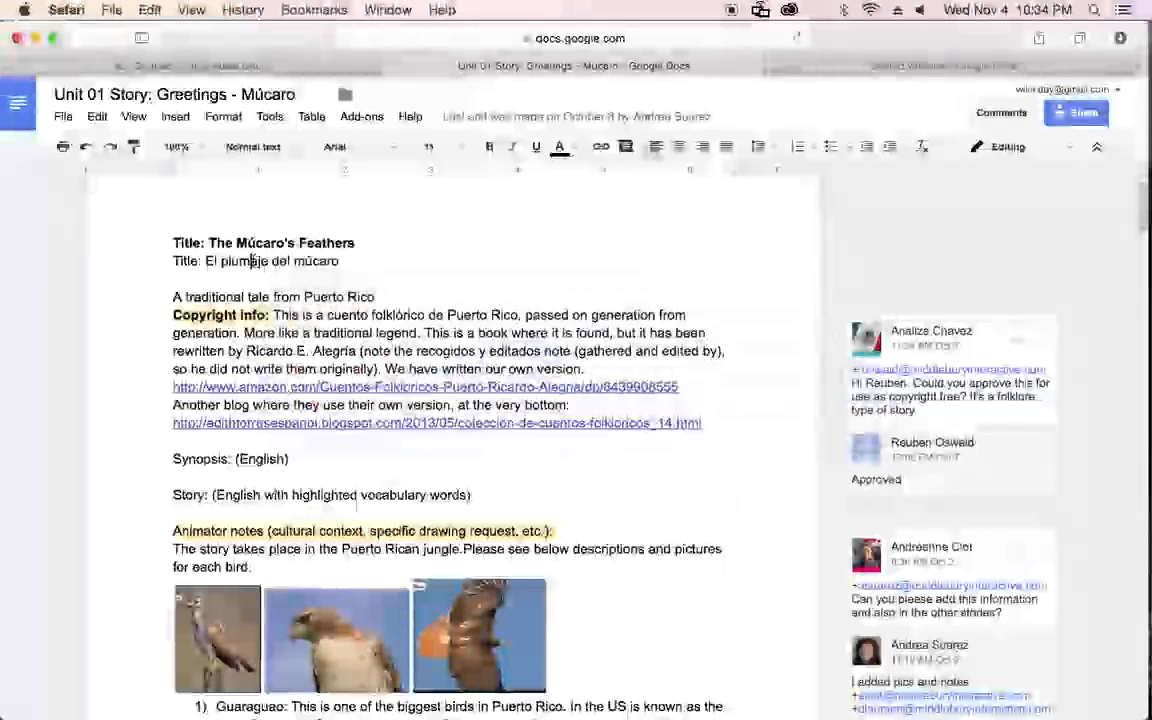
{"action": "left_click_drag", "start_coordinate": [207, 261], "coordinate": [339, 261]}
{"action": "key", "text": "super+c"}
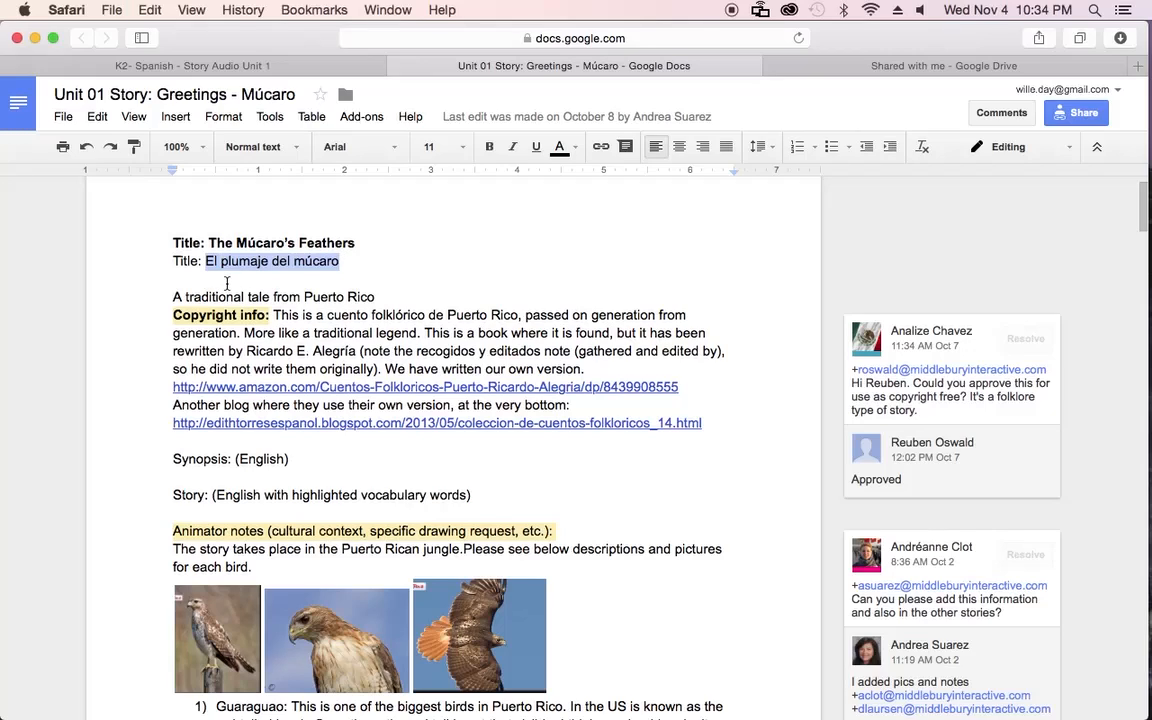
{"action": "key", "text": "super+Tab"}
{"action": "left_click_drag", "start_coordinate": [735, 390], "coordinate": [278, 360]}
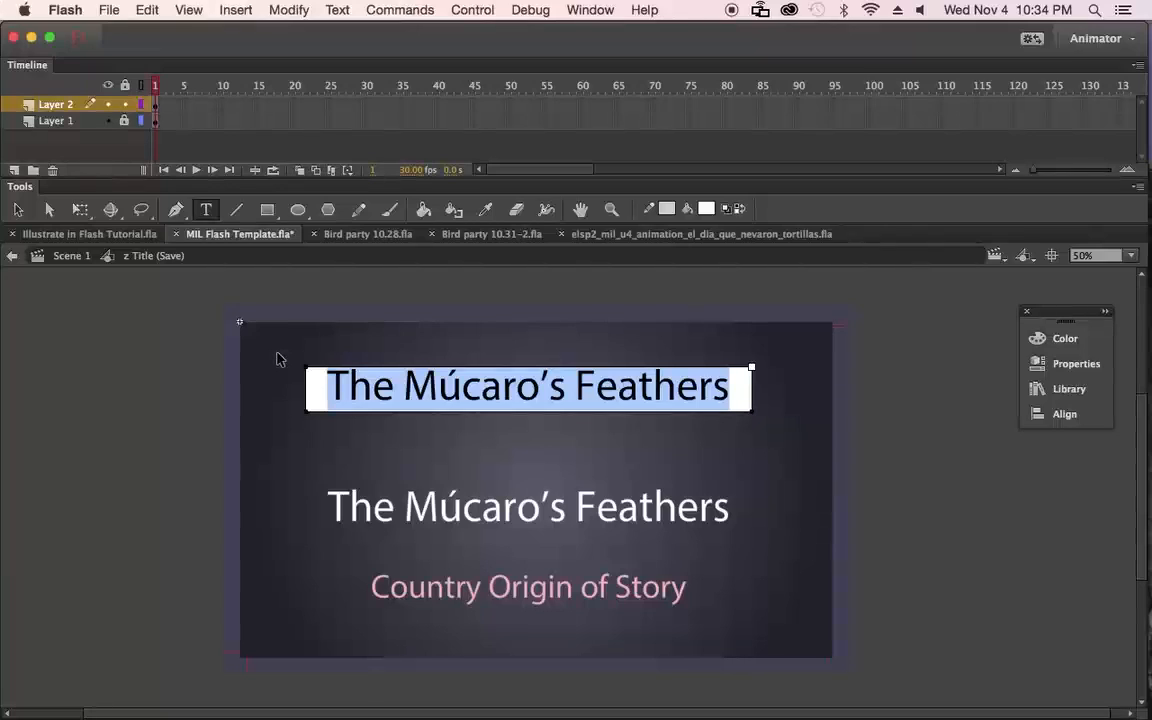
{"action": "key", "text": "super+v"}
Step: Copy "Puerto Rico" from the Google Doc in Safari and replace the "Country Origin of Story" placeholder in Flash with it
{"action": "left_click", "coordinate": [482, 507]}
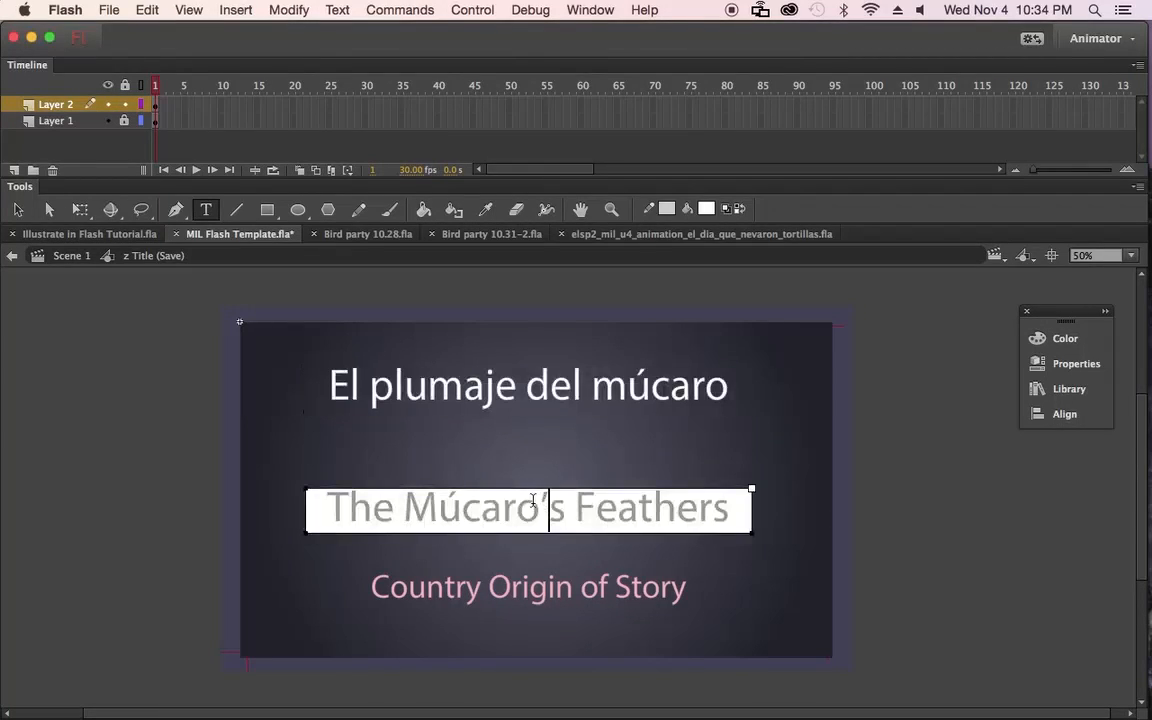
{"action": "left_click", "coordinate": [478, 588]}
{"action": "key", "text": "super+Tab"}
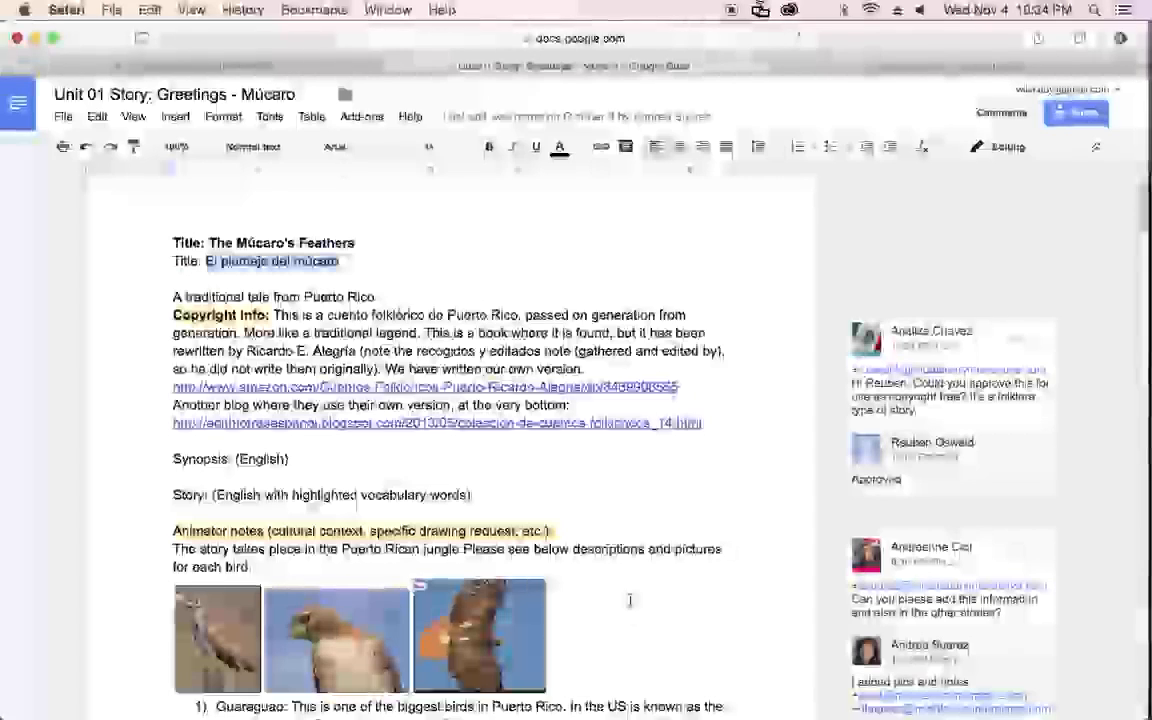
{"action": "left_click", "coordinate": [290, 314]}
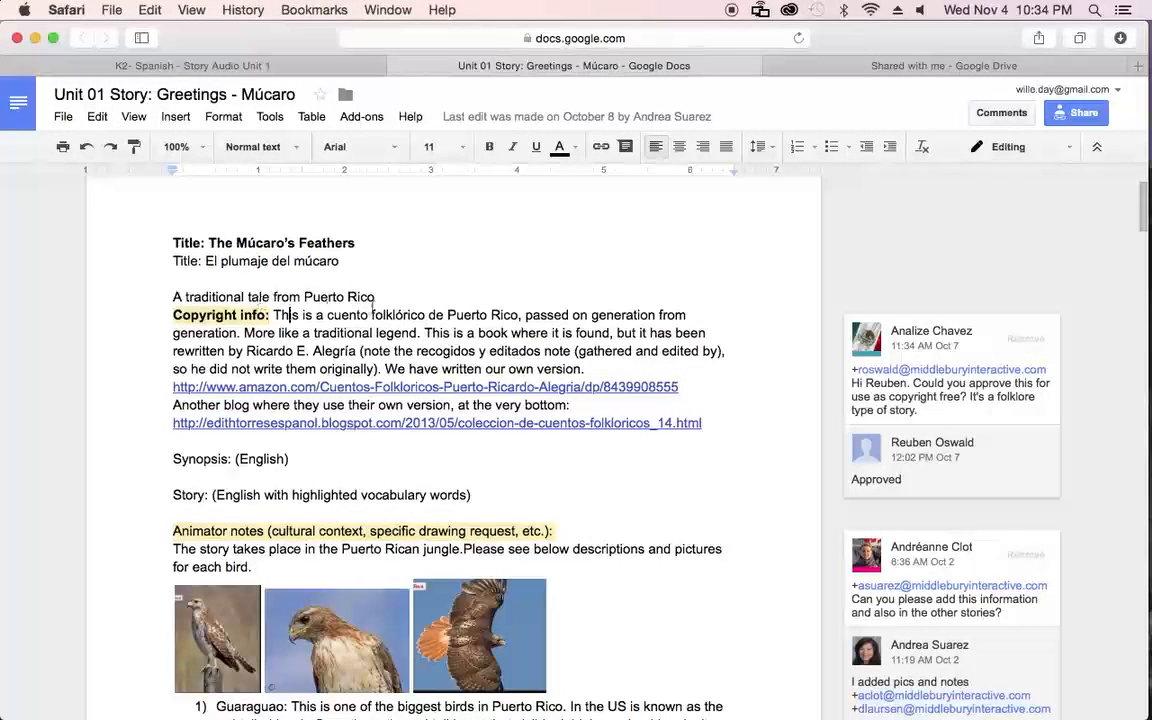
{"action": "left_click_drag", "start_coordinate": [377, 291], "coordinate": [311, 291]}
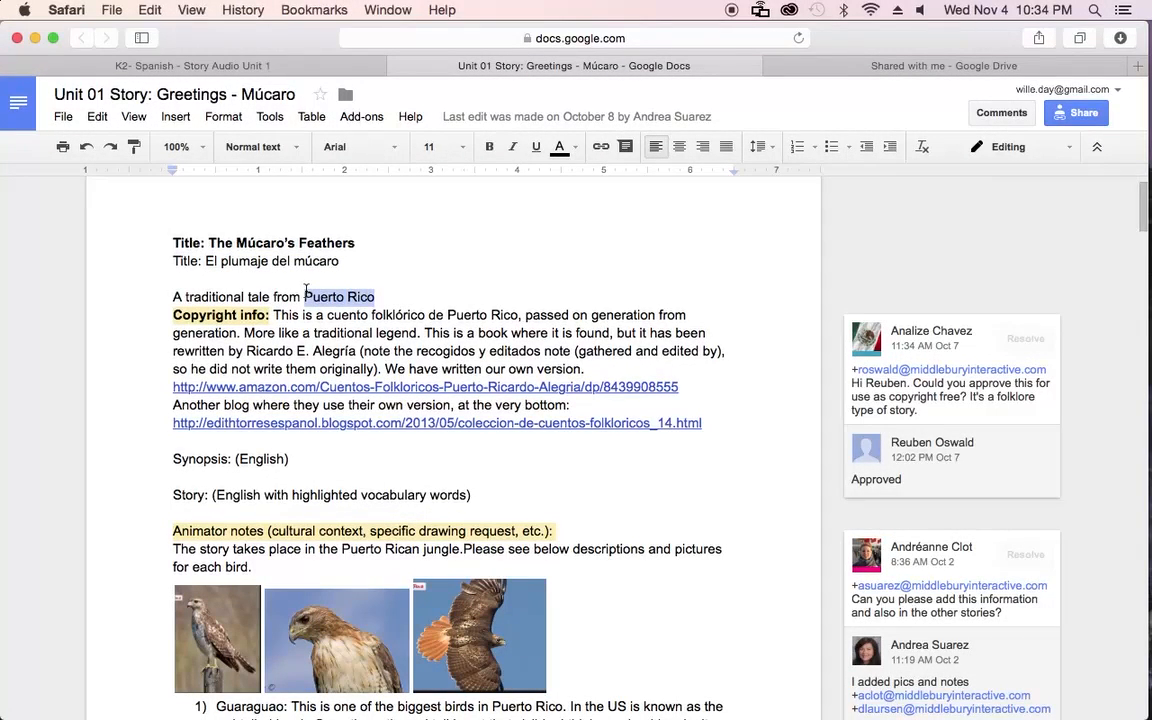
{"action": "key", "text": "super+c"}
{"action": "key", "text": "super+Tab"}
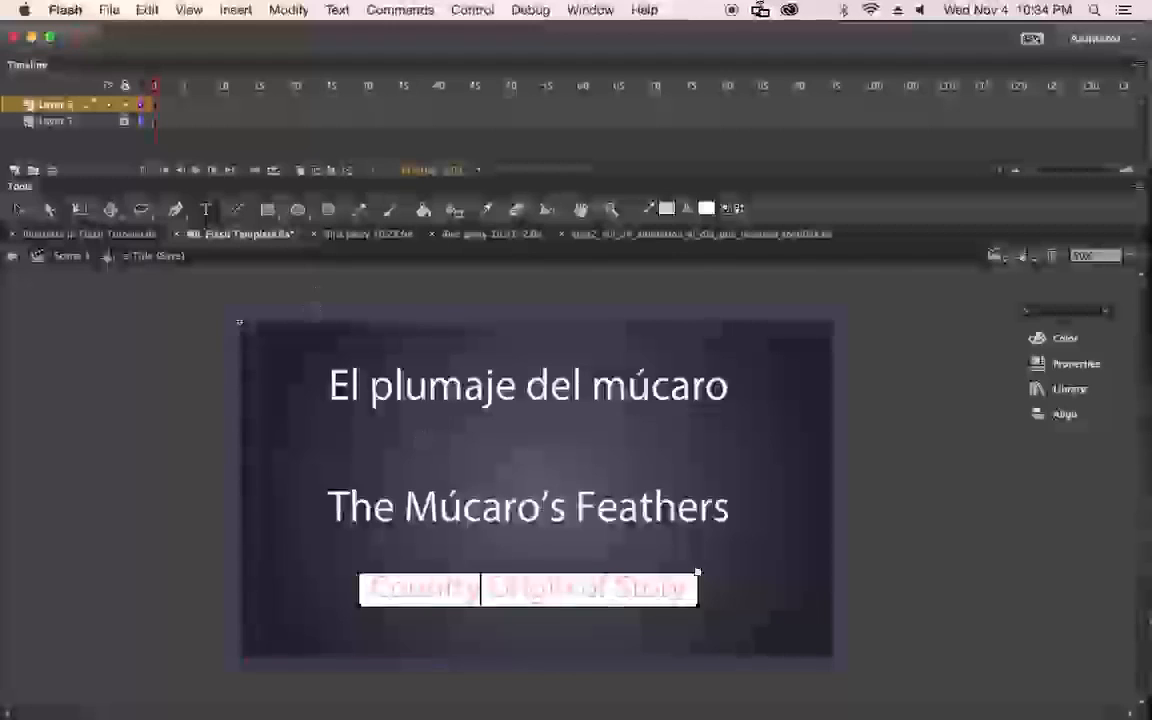
{"action": "left_click_drag", "start_coordinate": [694, 586], "coordinate": [369, 572]}
{"action": "key", "text": "super+v"}
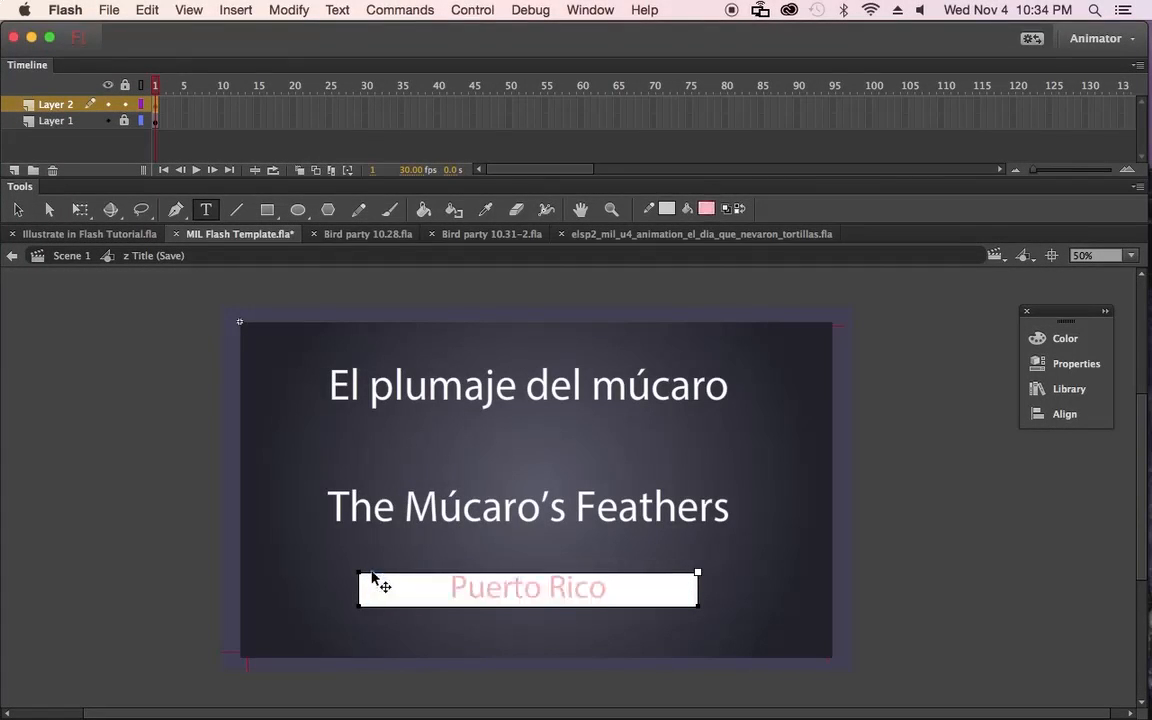
Step: Finish the text editing and exit the title symbol to Scene 1, re-entering and leaving the symbol once more
{"action": "left_click", "coordinate": [18, 210]}
{"action": "left_click", "coordinate": [204, 450]}
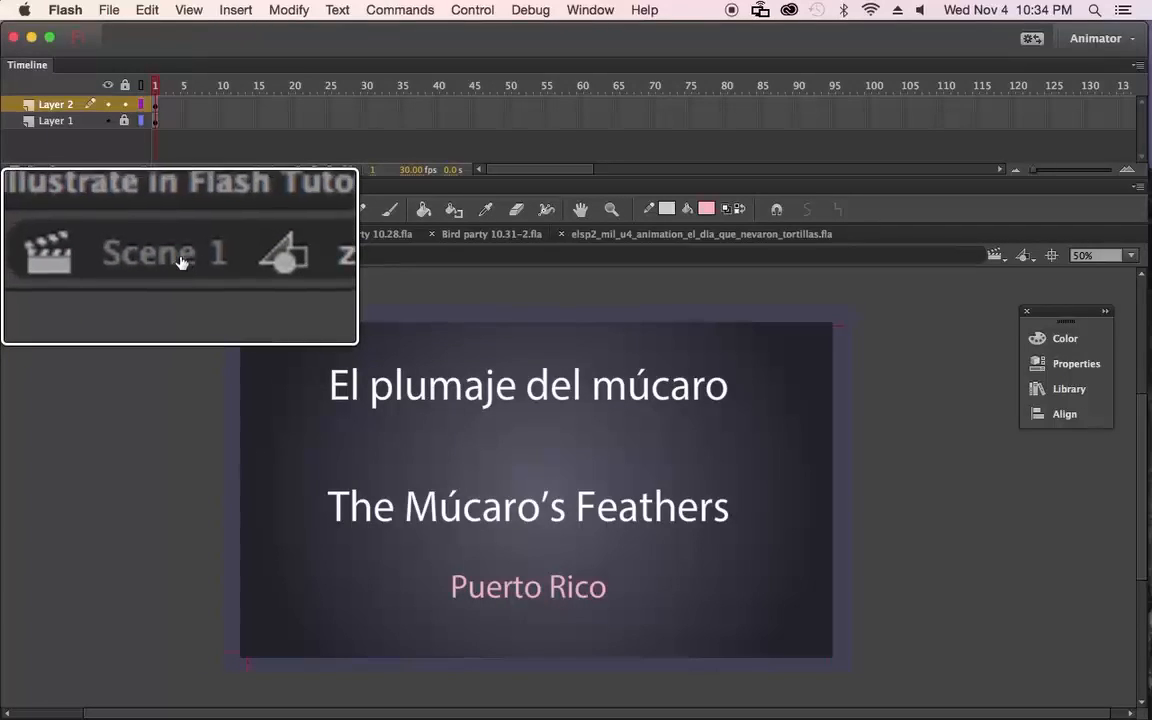
{"action": "left_click", "coordinate": [60, 253]}
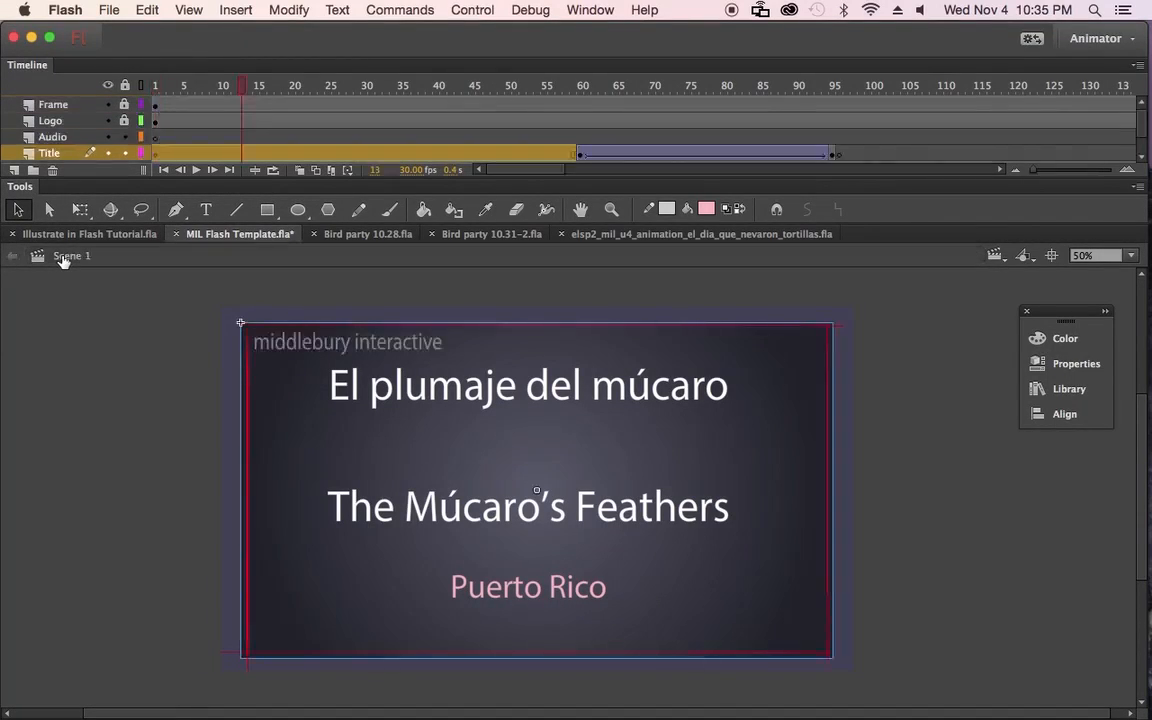
{"action": "double_click", "coordinate": [414, 358]}
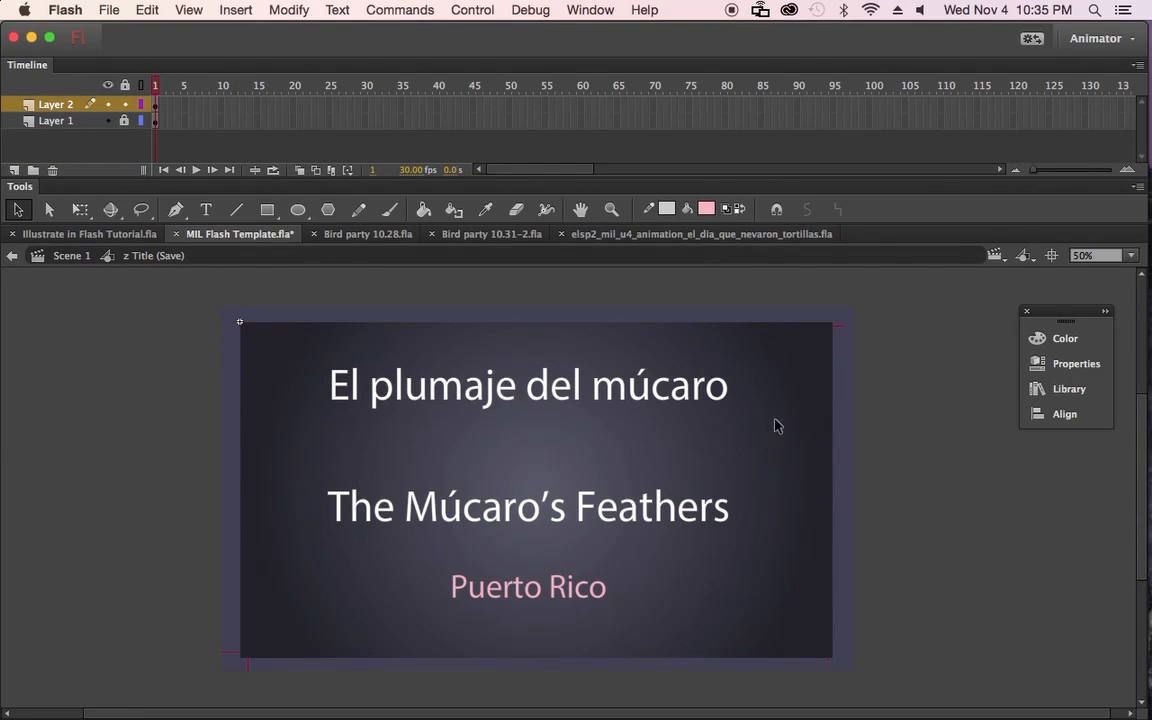
{"action": "double_click", "coordinate": [930, 441]}
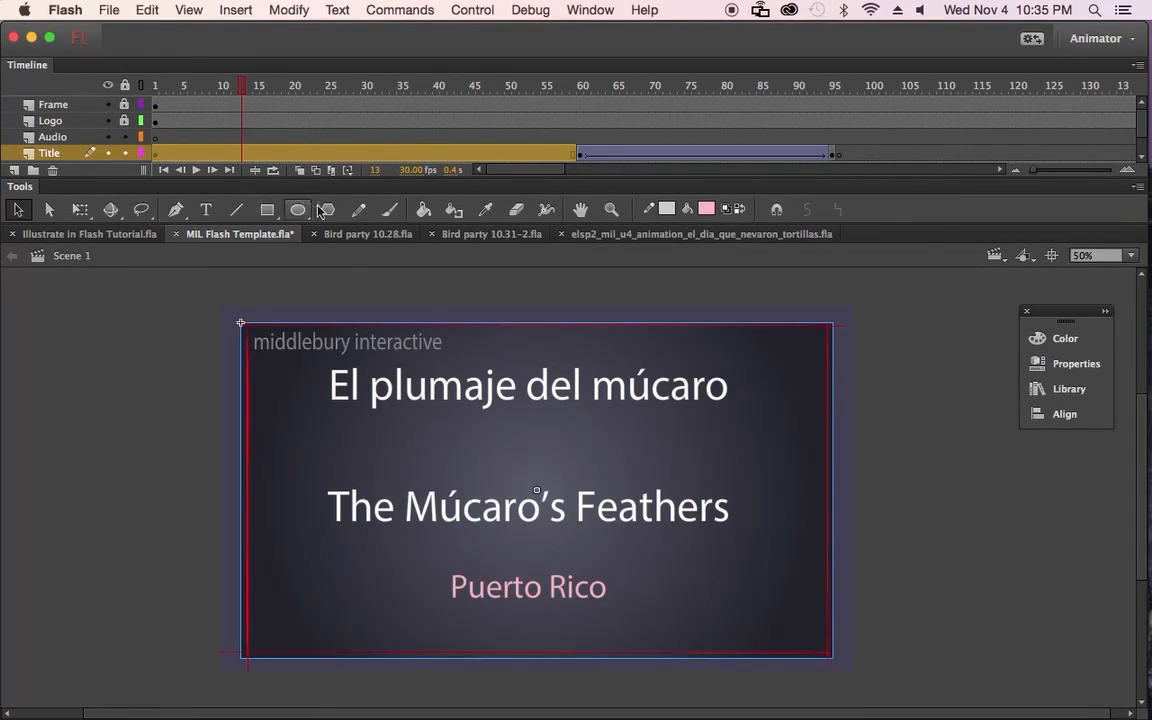
Step: Scrub the playhead through the Title layer's fade-out on the main timeline, ending at frame 99
{"action": "scroll", "coordinate": [346, 151], "scroll_direction": "down", "scroll_amount": 1}
{"action": "left_click_drag", "start_coordinate": [212, 84], "coordinate": [821, 173]}
{"action": "scroll", "coordinate": [821, 173], "scroll_direction": "right", "scroll_amount": 15}
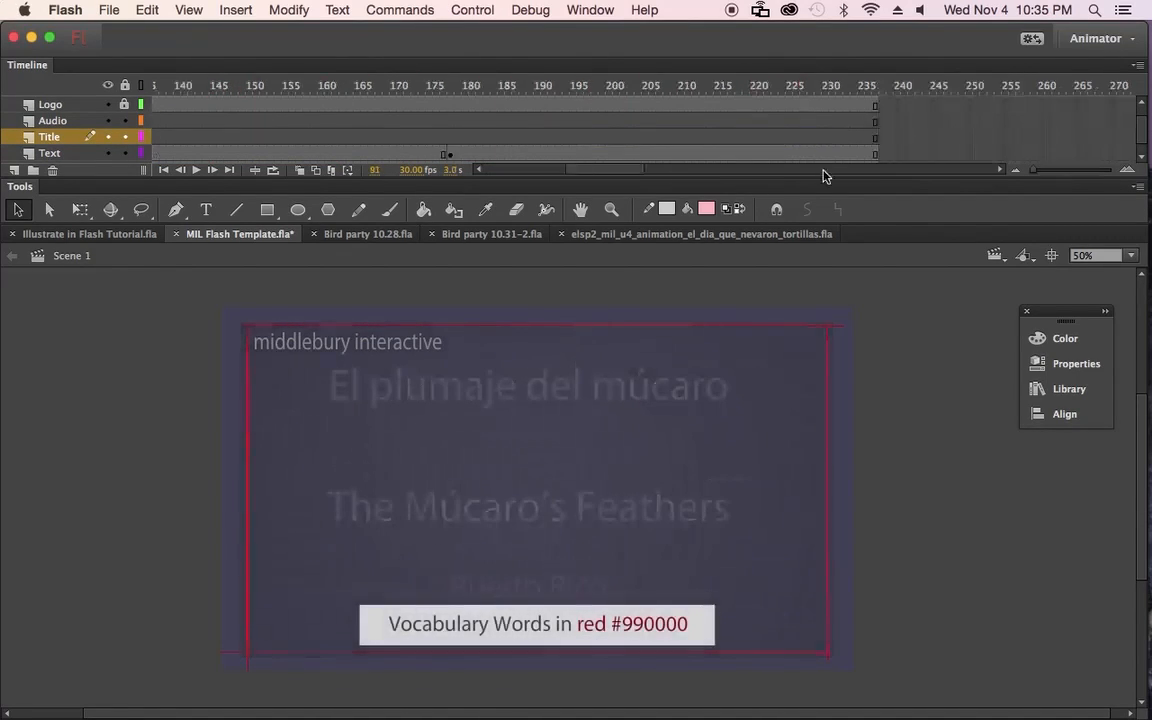
{"action": "scroll", "coordinate": [390, 143], "scroll_direction": "left", "scroll_amount": 15}
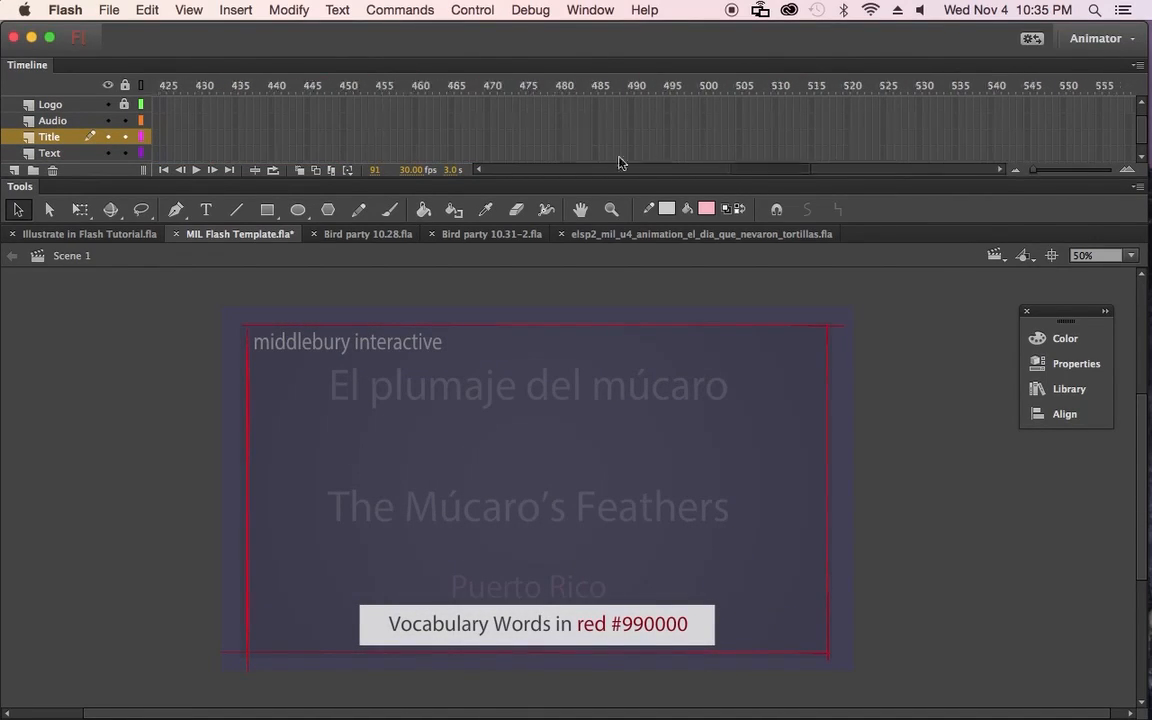
{"action": "left_click", "coordinate": [479, 85]}
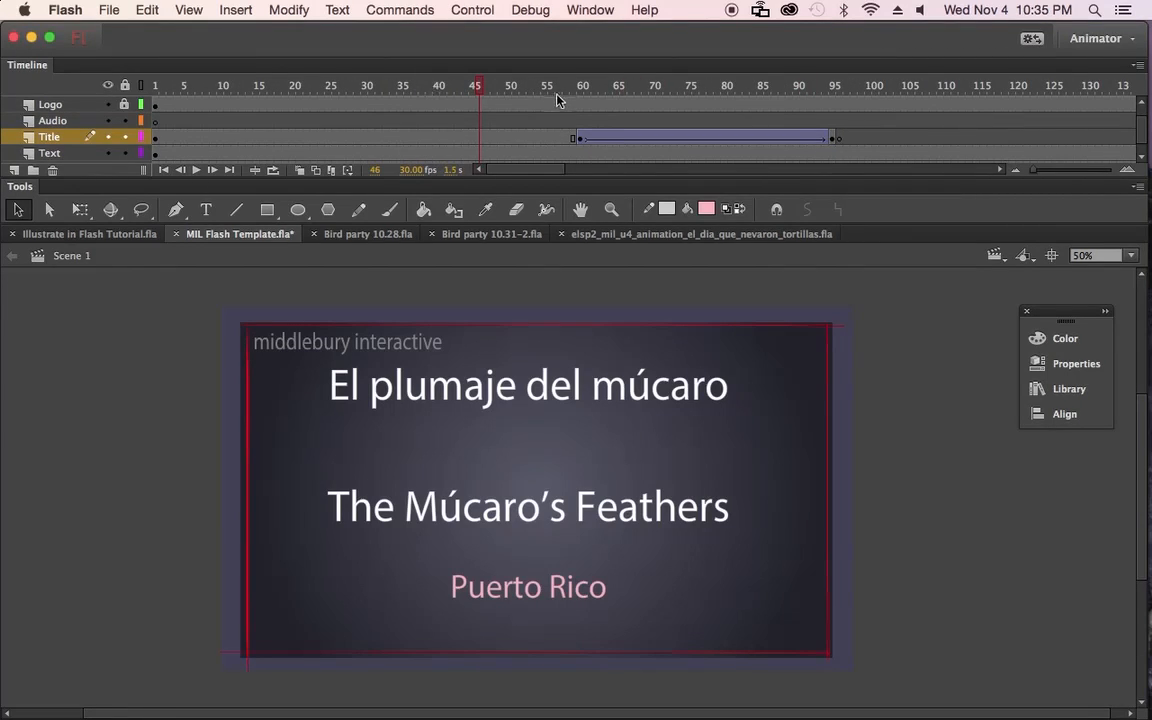
{"action": "left_click_drag", "start_coordinate": [518, 104], "coordinate": [864, 132]}
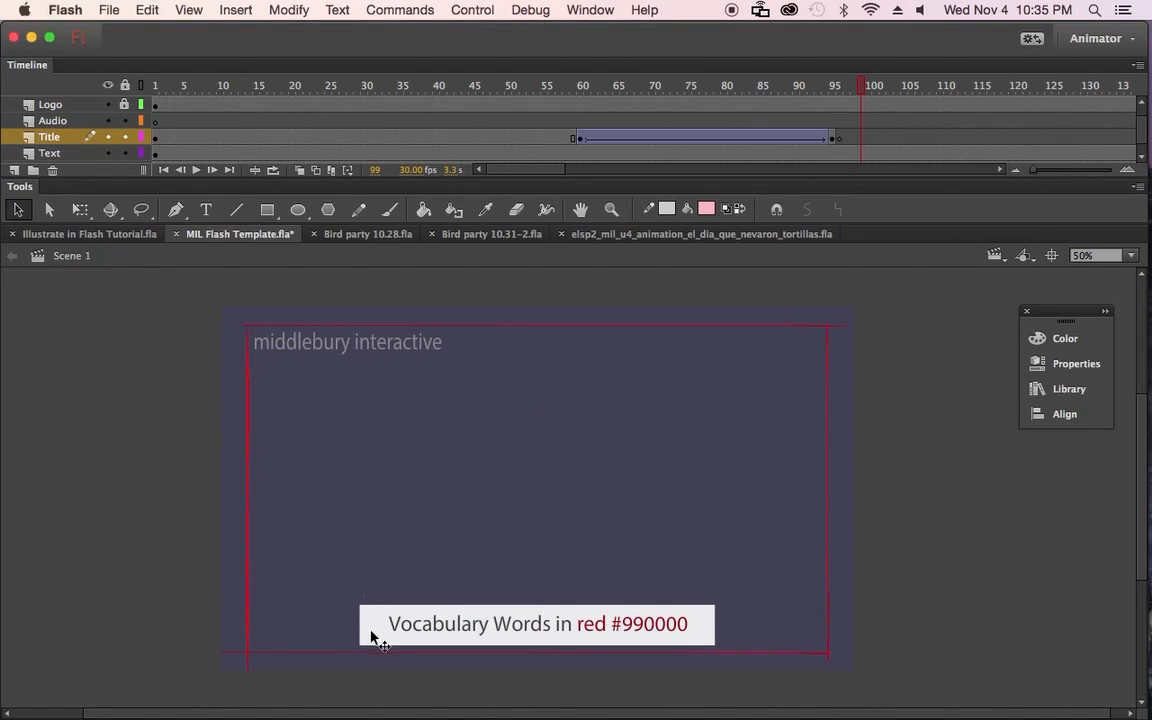
Step: Select the vocabulary caption, check the Vocab item in the TextEdit outline, and return to Flash
{"action": "left_click", "coordinate": [455, 628]}
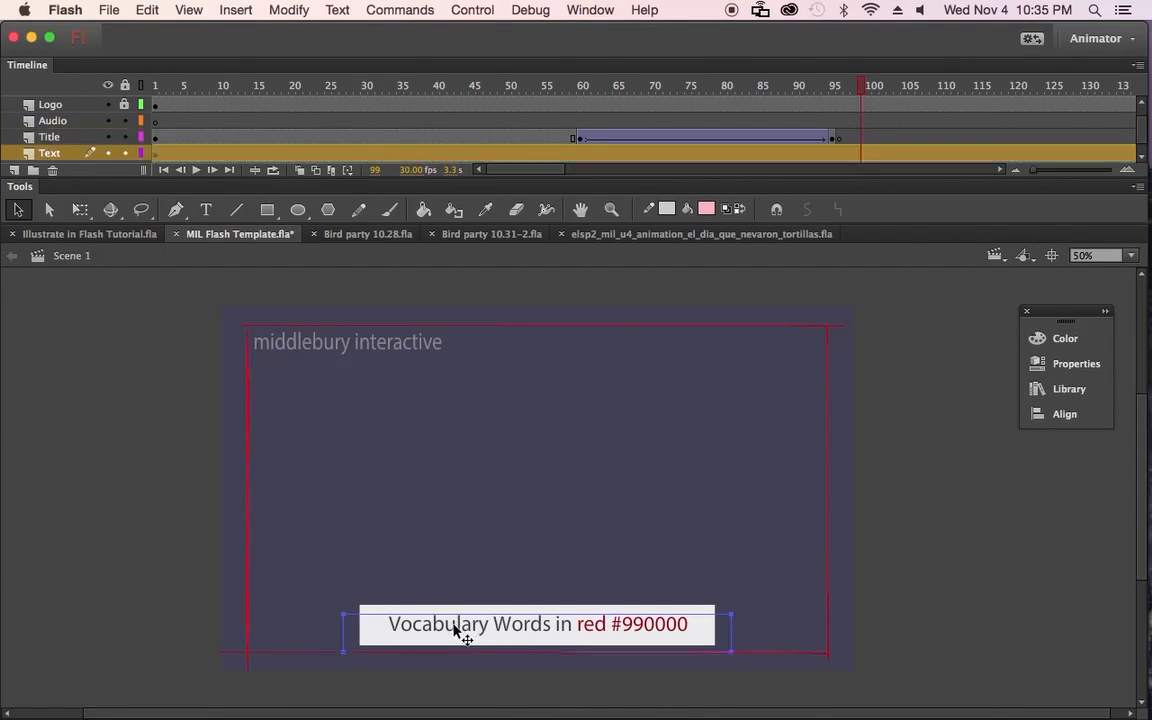
{"action": "left_click", "coordinate": [922, 561]}
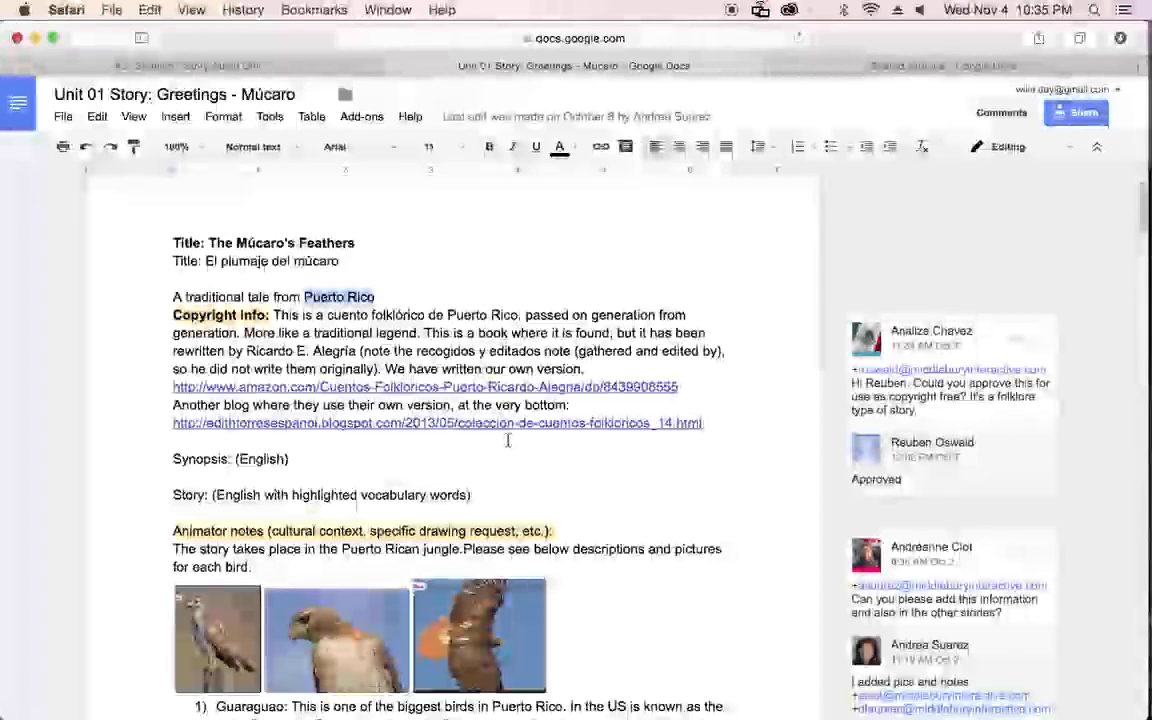
{"action": "key", "text": "super+Tab"}
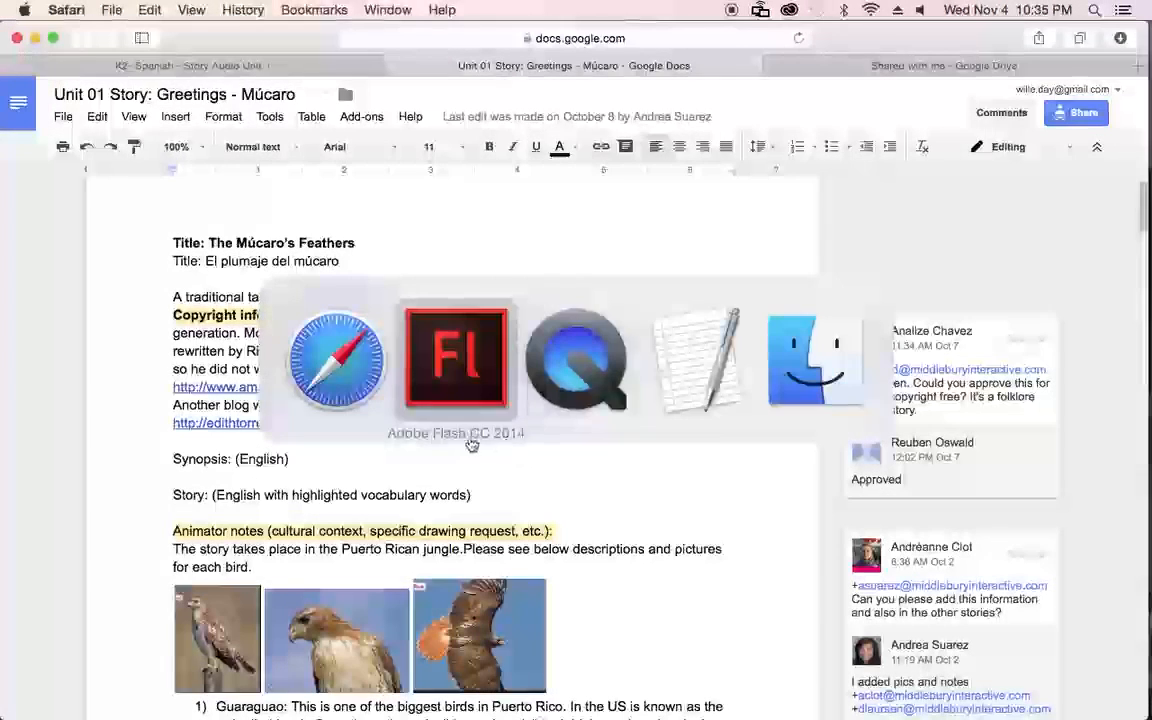
{"action": "left_click", "coordinate": [671, 381]}
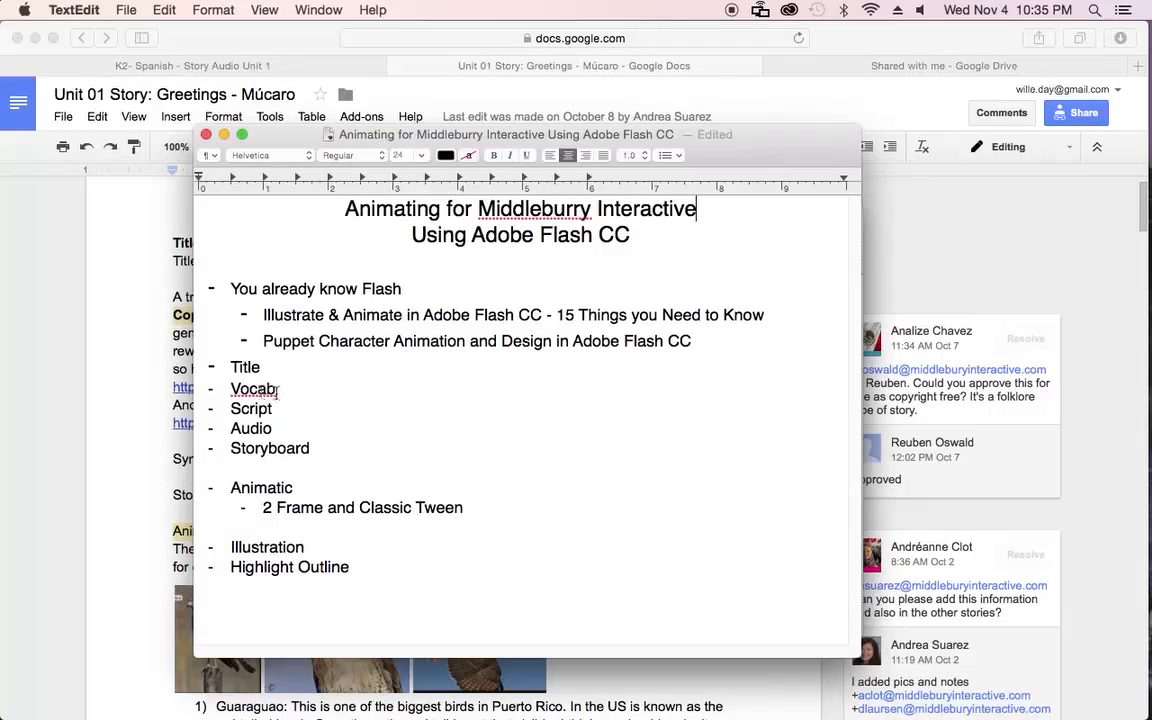
{"action": "key", "text": "super+Tab"}
{"action": "key", "text": "super+Tab"}
{"action": "key", "text": "super+Tab"}
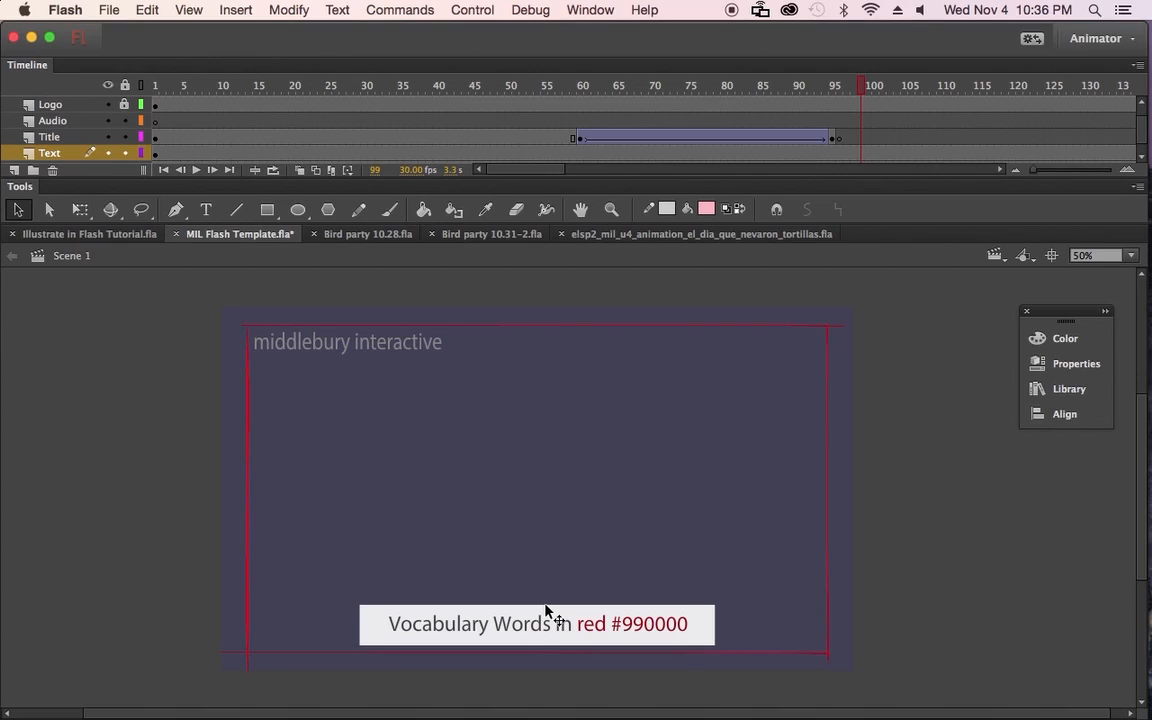
Step: Open the "Vocabulary Words in red #990000" caption for text editing to inspect its red portion, and close it without changes
{"action": "left_click", "coordinate": [607, 630]}
{"action": "double_click", "coordinate": [597, 625]}
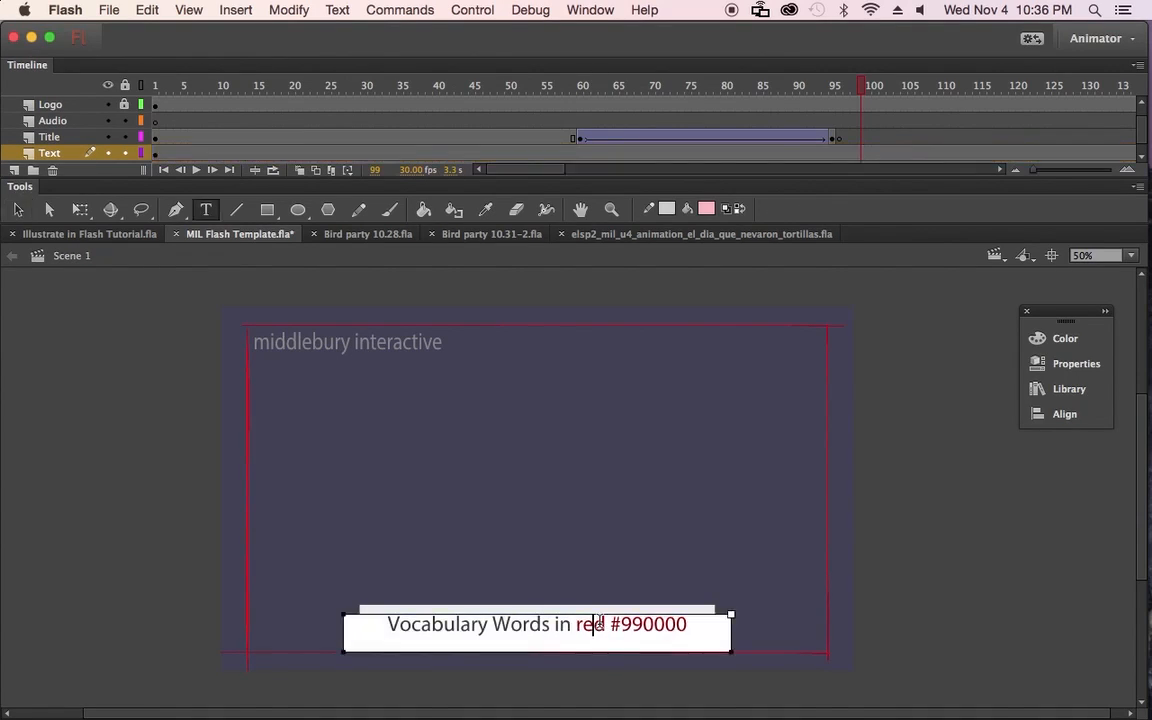
{"action": "left_click_drag", "start_coordinate": [579, 625], "coordinate": [659, 625]}
{"action": "left_click", "coordinate": [662, 625]}
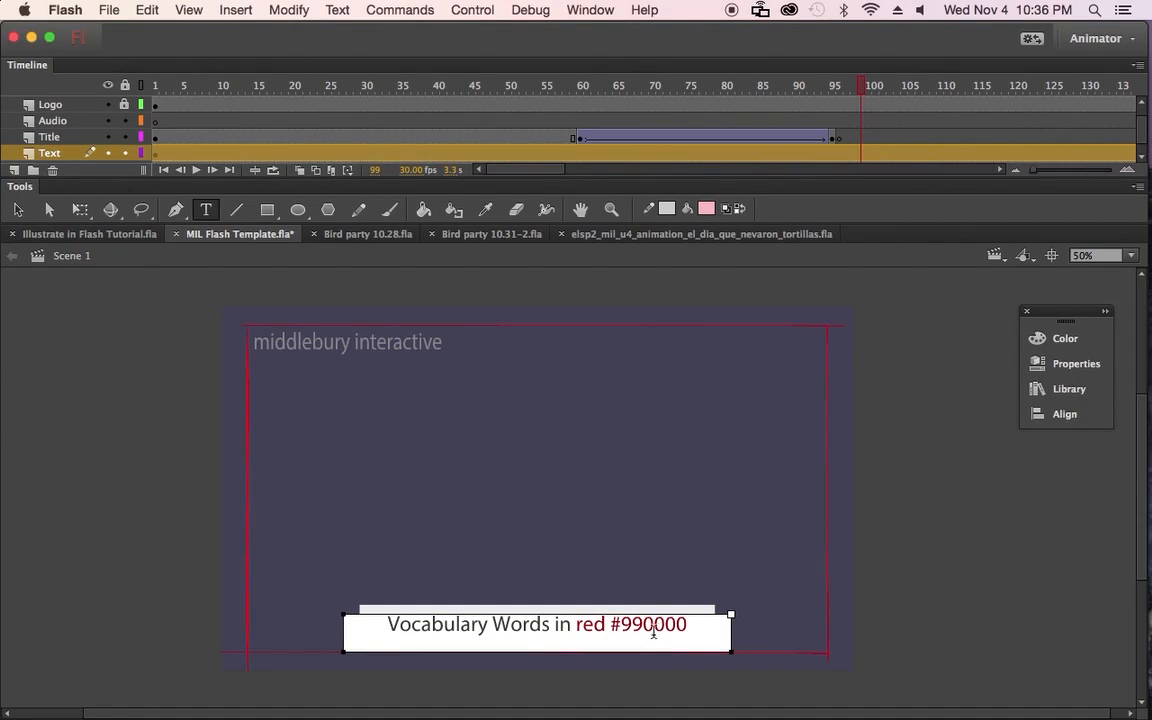
{"action": "left_click", "coordinate": [883, 615]}
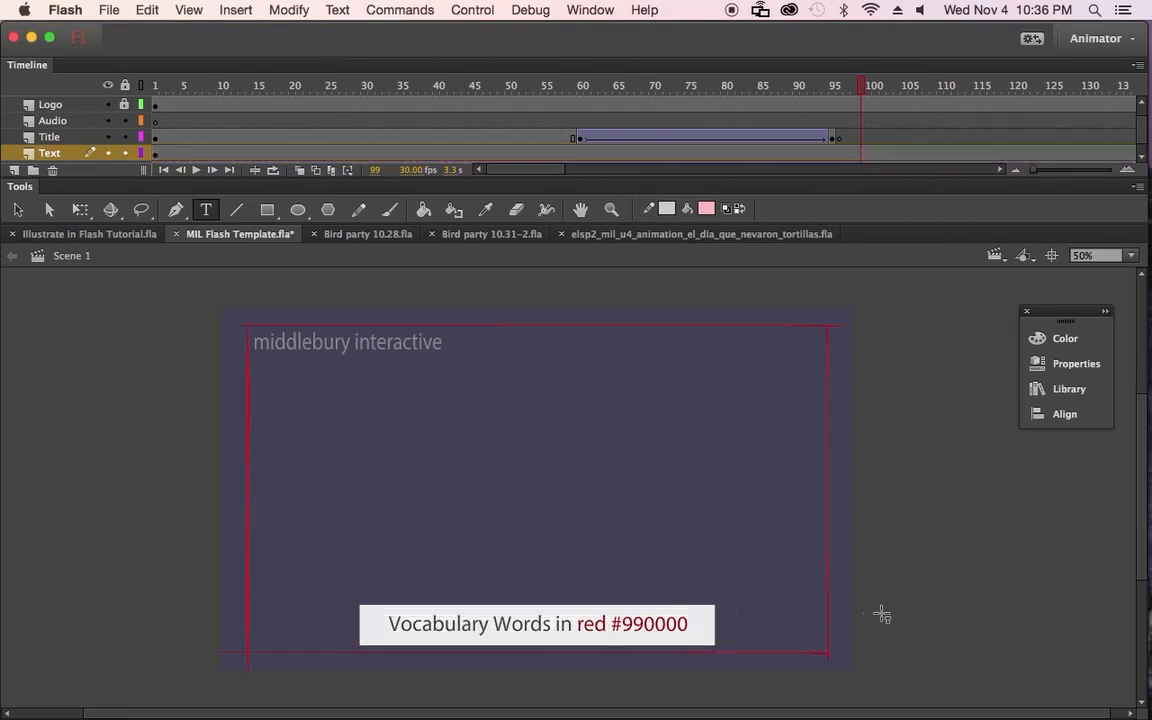
Step: Set the fill color to the dark red #990000 used for vocabulary words
{"action": "left_click", "coordinate": [706, 210]}
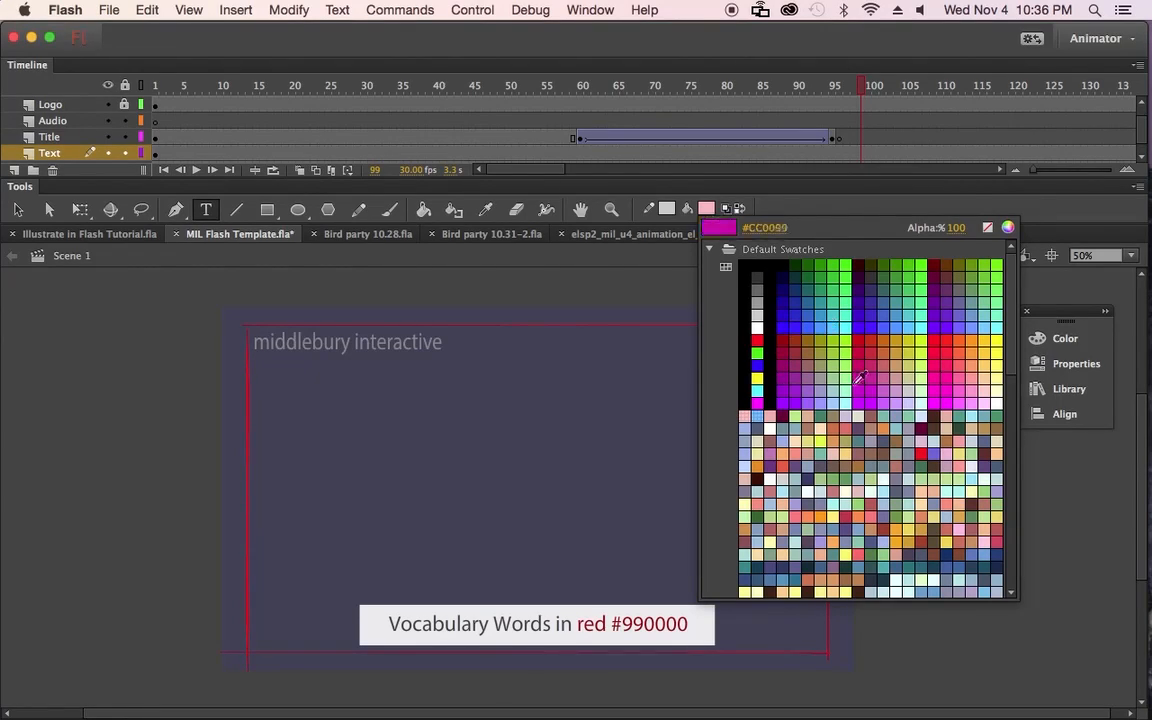
{"action": "left_click", "coordinate": [789, 331]}
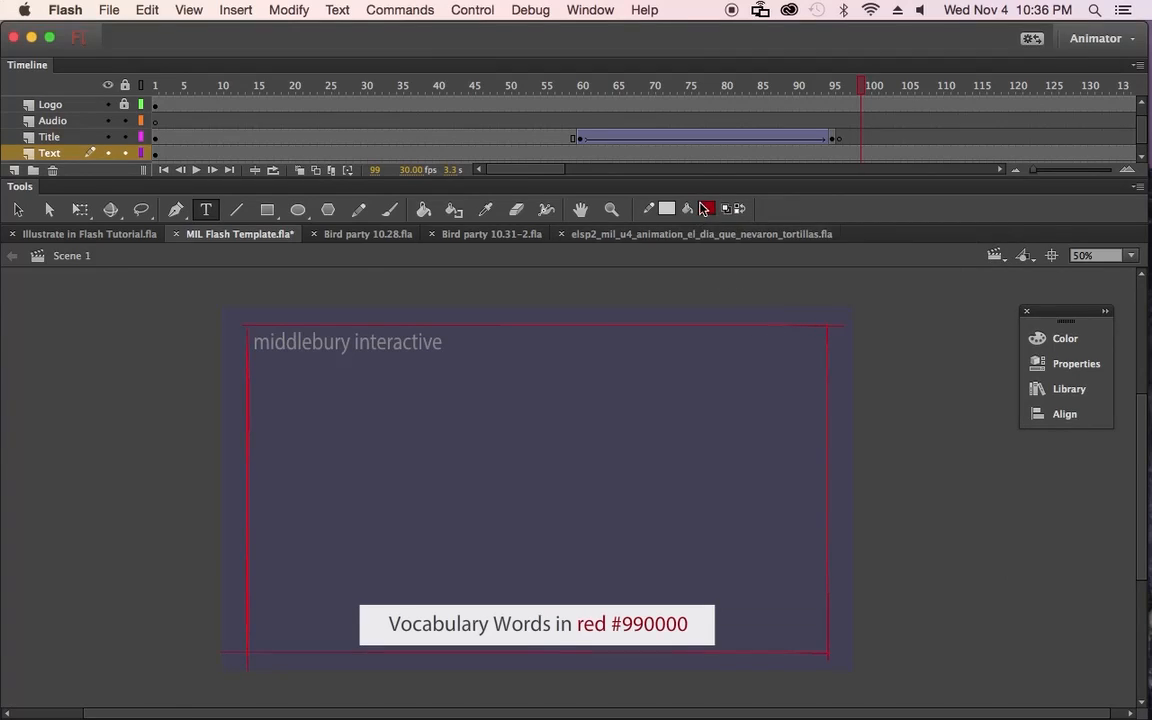
{"action": "left_click", "coordinate": [706, 207]}
{"action": "left_click", "coordinate": [788, 332]}
Step: Switch to the story's Google Doc in Safari and look through the title information and animator notes down to the Vocab heading
{"action": "key", "text": "super+Tab"}
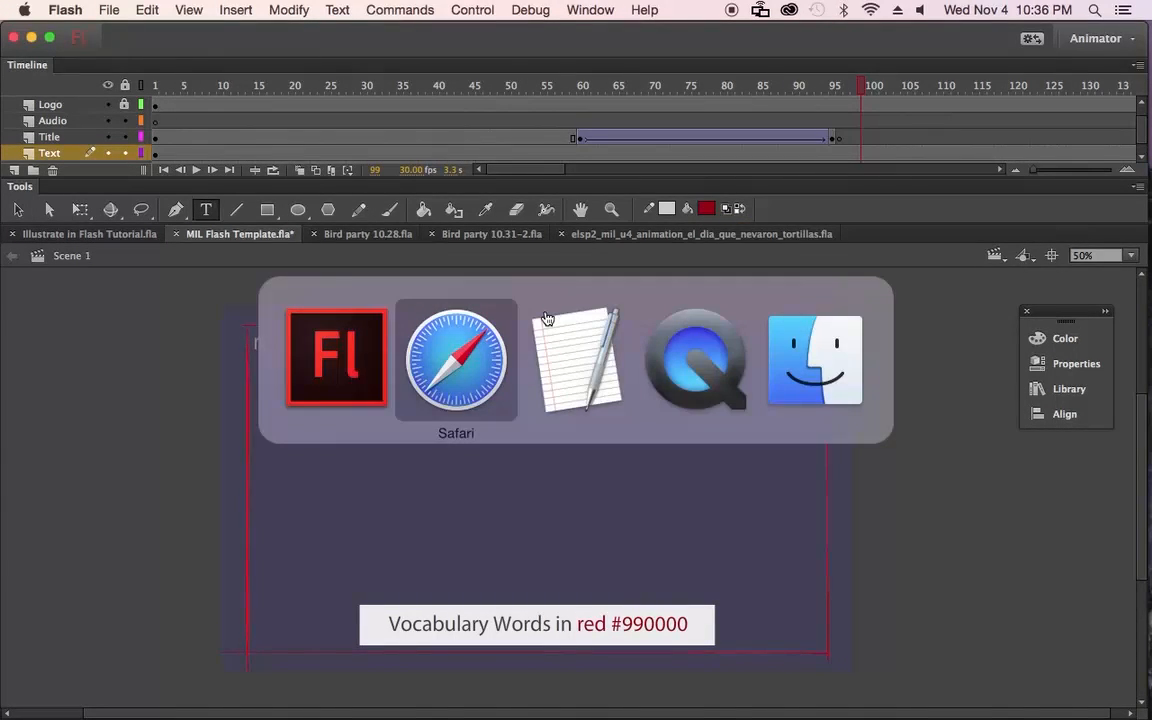
{"action": "key", "text": "super+Tab"}
{"action": "key", "text": "super+Tab"}
{"action": "key", "text": "super+Tab"}
{"action": "key", "text": "super+Tab"}
{"action": "key", "text": "super+Tab"}
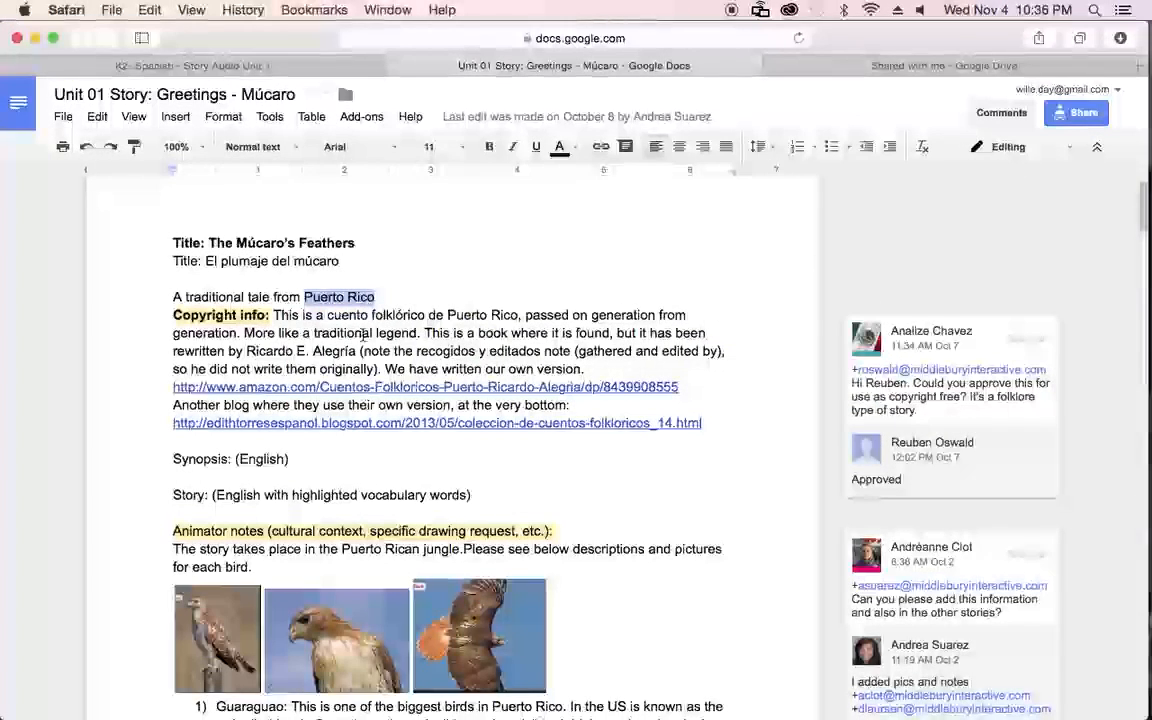
{"action": "scroll", "coordinate": [375, 363], "scroll_direction": "down", "scroll_amount": 3}
{"action": "scroll", "coordinate": [375, 365], "scroll_direction": "up", "scroll_amount": 3}
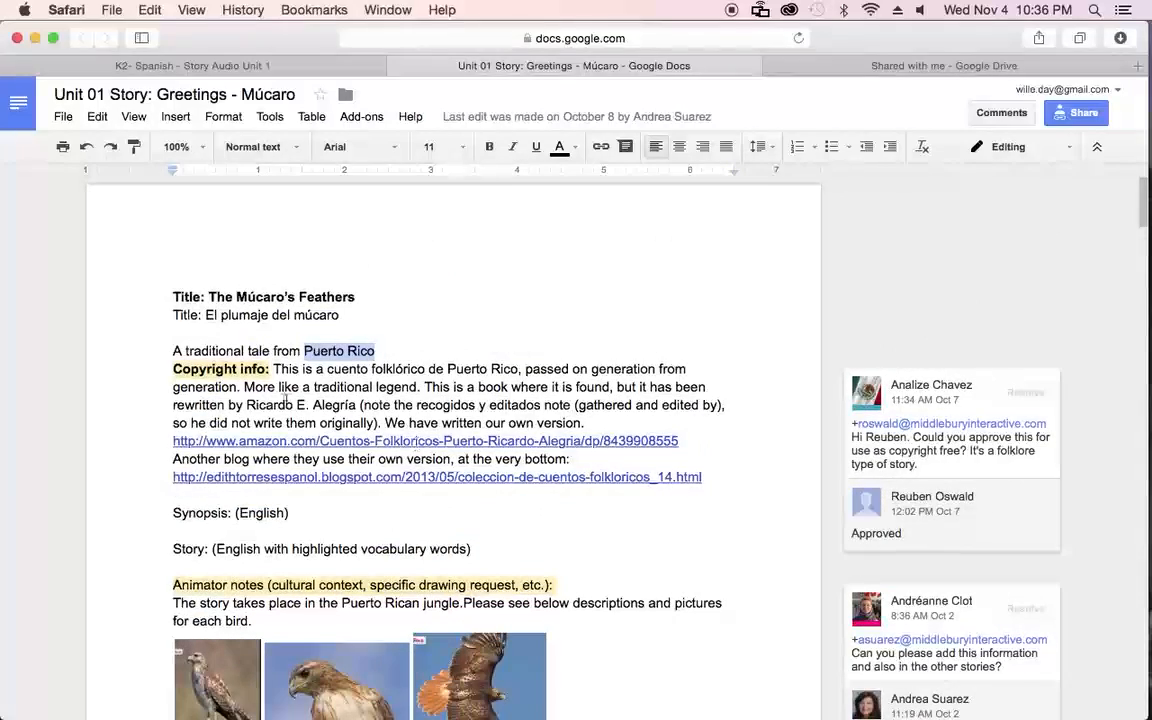
{"action": "scroll", "coordinate": [258, 360], "scroll_direction": "up", "scroll_amount": 2}
{"action": "scroll", "coordinate": [293, 410], "scroll_direction": "down", "scroll_amount": 1}
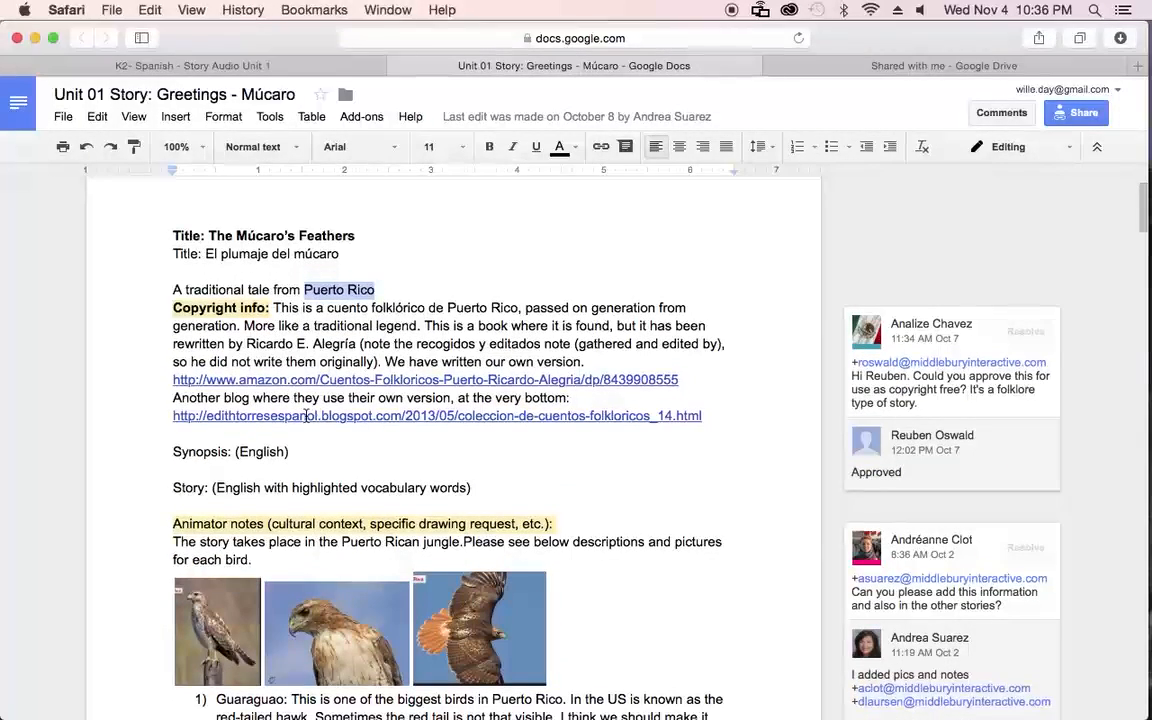
{"action": "scroll", "coordinate": [308, 418], "scroll_direction": "down", "scroll_amount": 5}
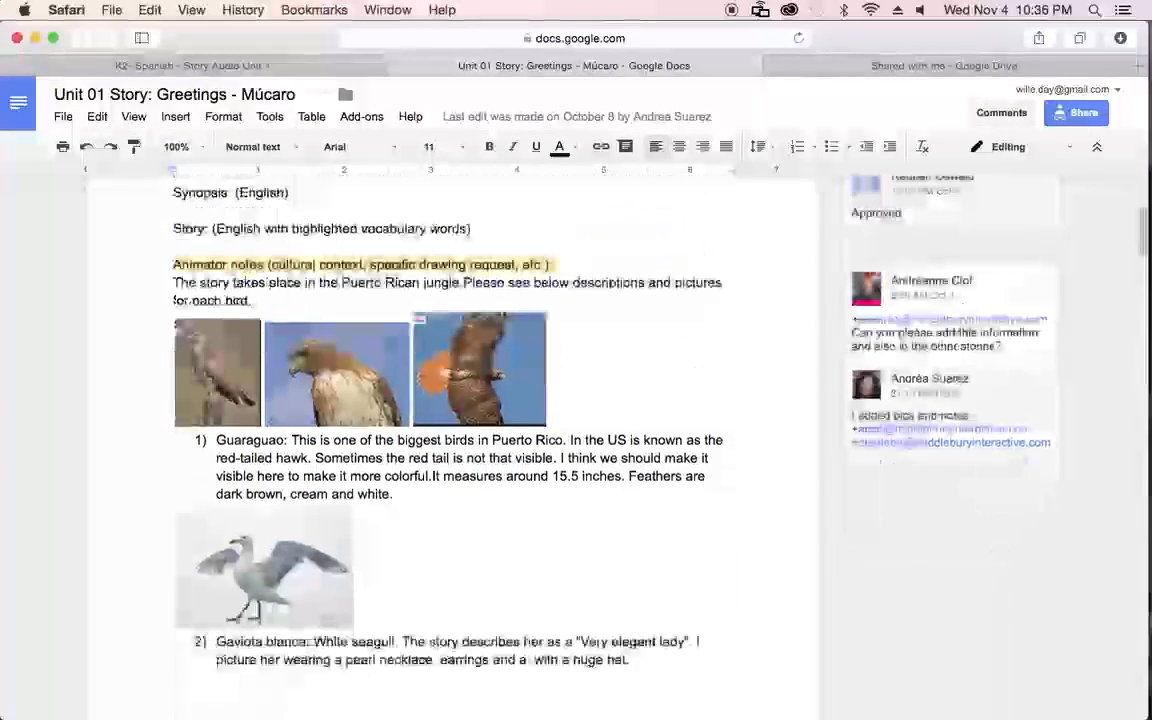
{"action": "scroll", "coordinate": [412, 382], "scroll_direction": "down", "scroll_amount": 2}
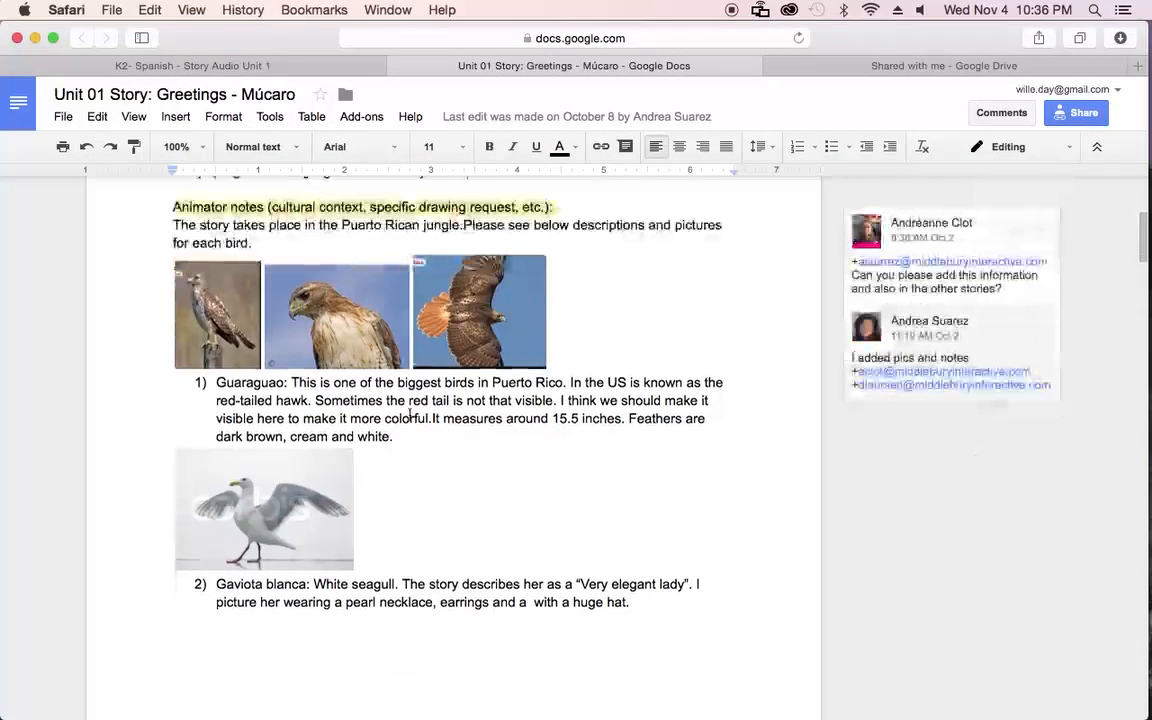
{"action": "scroll", "coordinate": [410, 415], "scroll_direction": "down", "scroll_amount": 10}
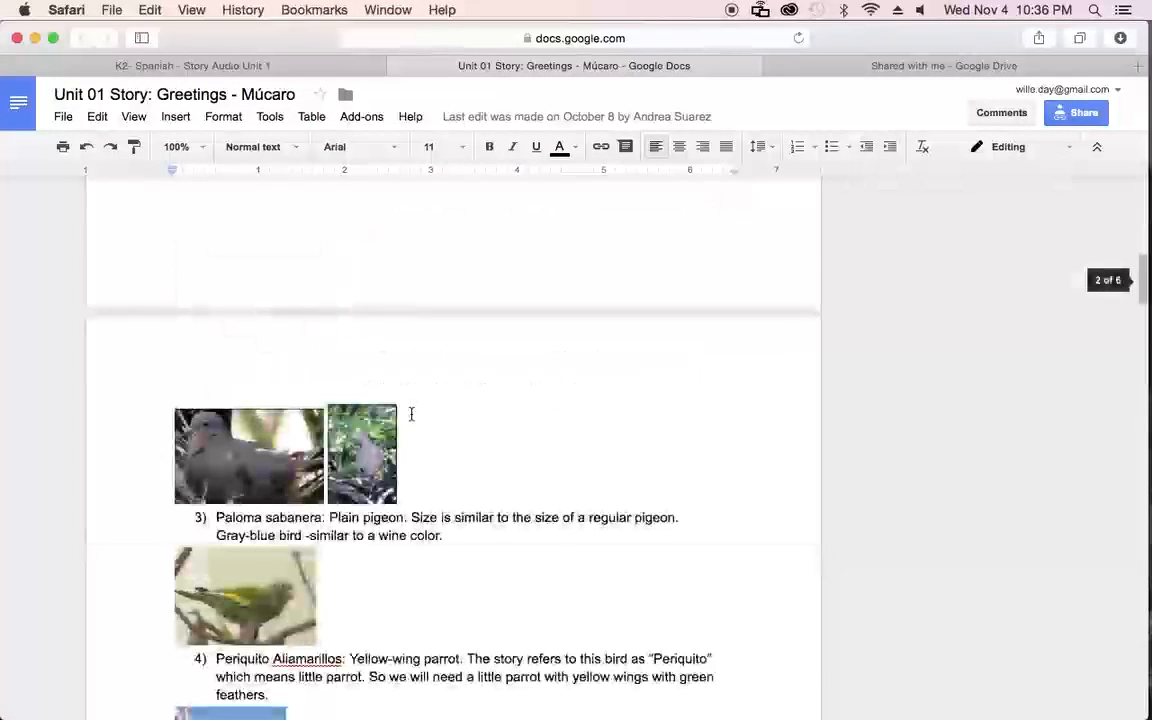
{"action": "scroll", "coordinate": [410, 415], "scroll_direction": "down", "scroll_amount": 18}
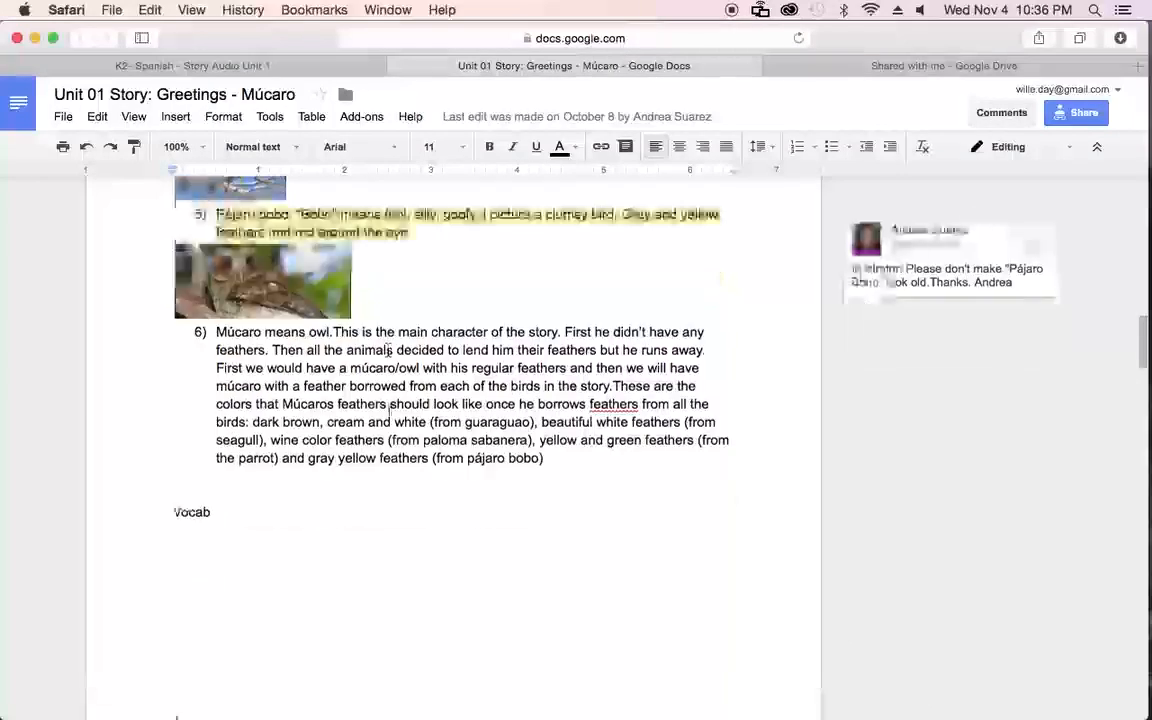
{"action": "scroll", "coordinate": [389, 411], "scroll_direction": "down", "scroll_amount": 5}
{"action": "scroll", "coordinate": [390, 411], "scroll_direction": "up", "scroll_amount": 6}
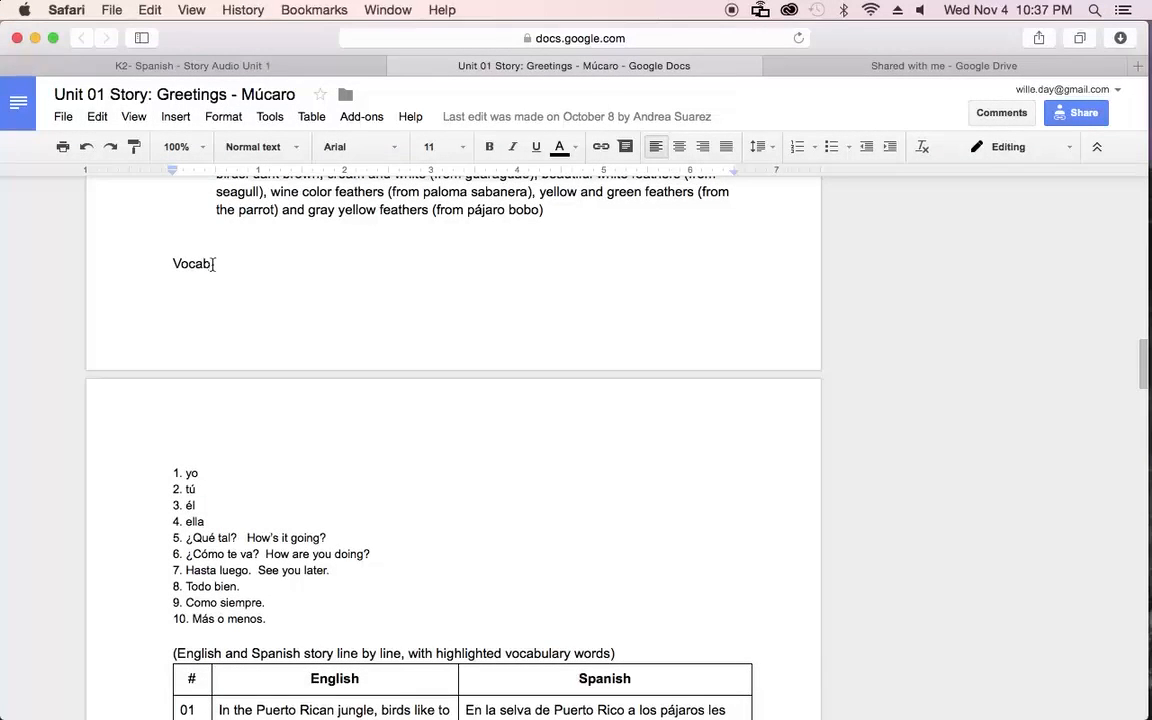
Step: Examine the Vocab section of the Google Doc, highlighting its heading and the numbered list from "yo" to "Más o menos"
{"action": "left_click_drag", "start_coordinate": [211, 262], "coordinate": [160, 263]}
{"action": "scroll", "coordinate": [247, 476], "scroll_direction": "down", "scroll_amount": 1}
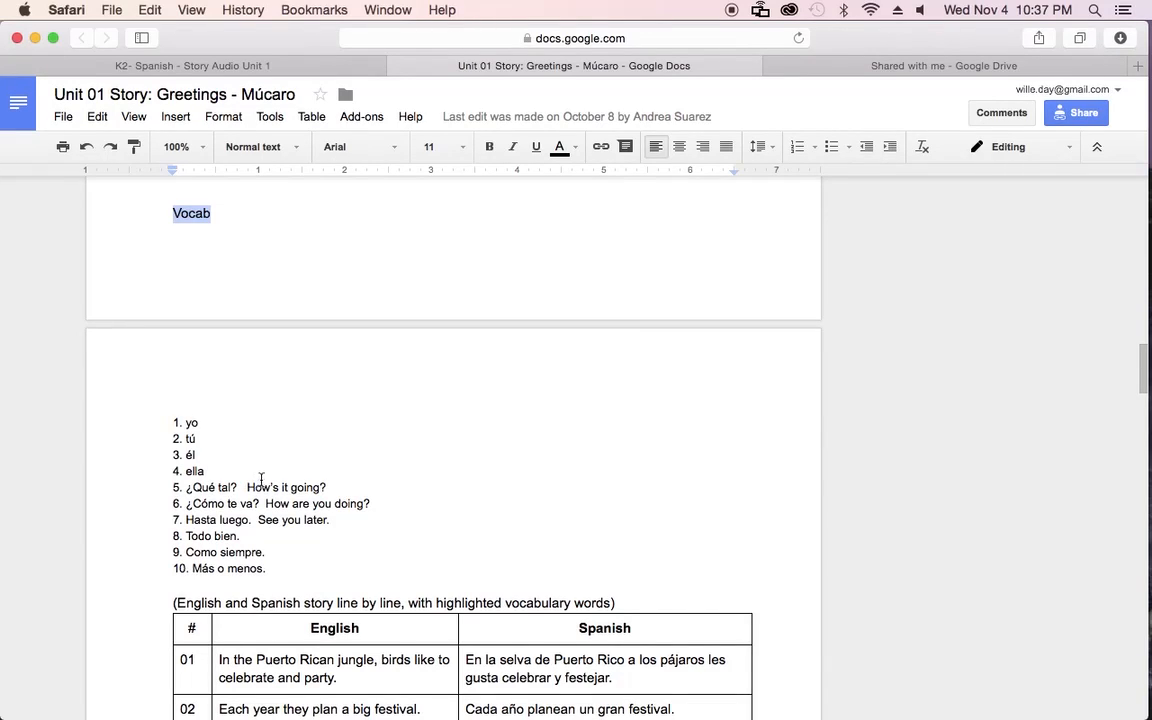
{"action": "scroll", "coordinate": [258, 473], "scroll_direction": "down", "scroll_amount": 1}
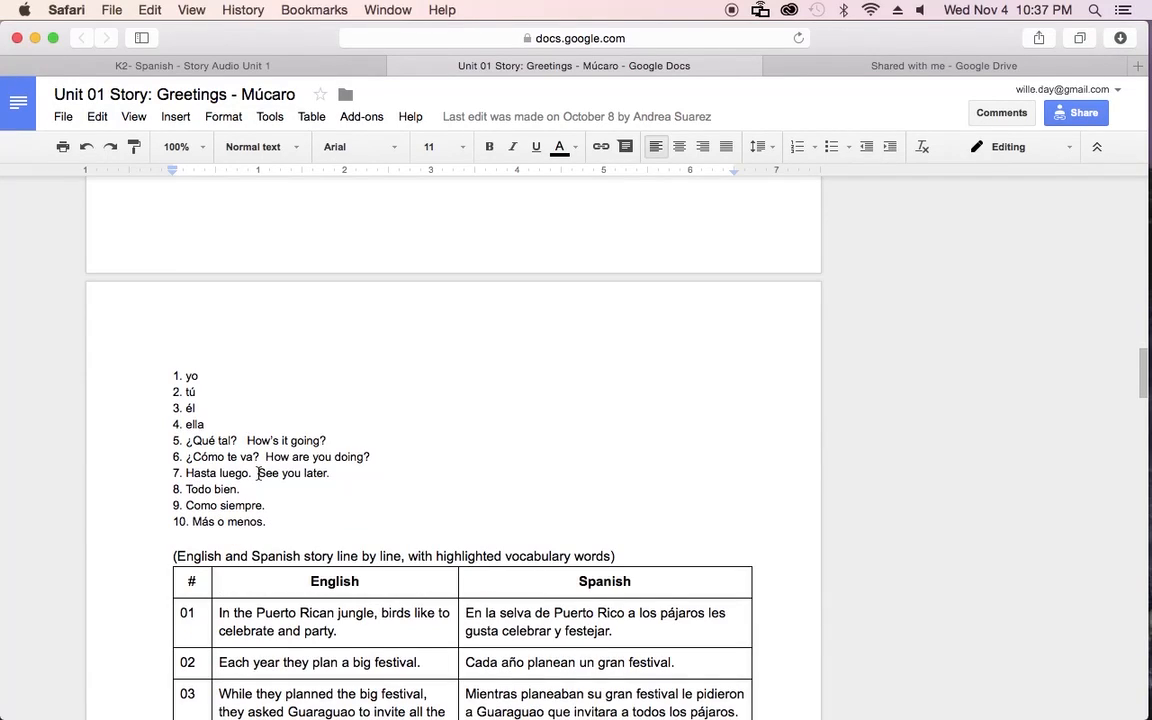
{"action": "scroll", "coordinate": [268, 472], "scroll_direction": "up", "scroll_amount": 1}
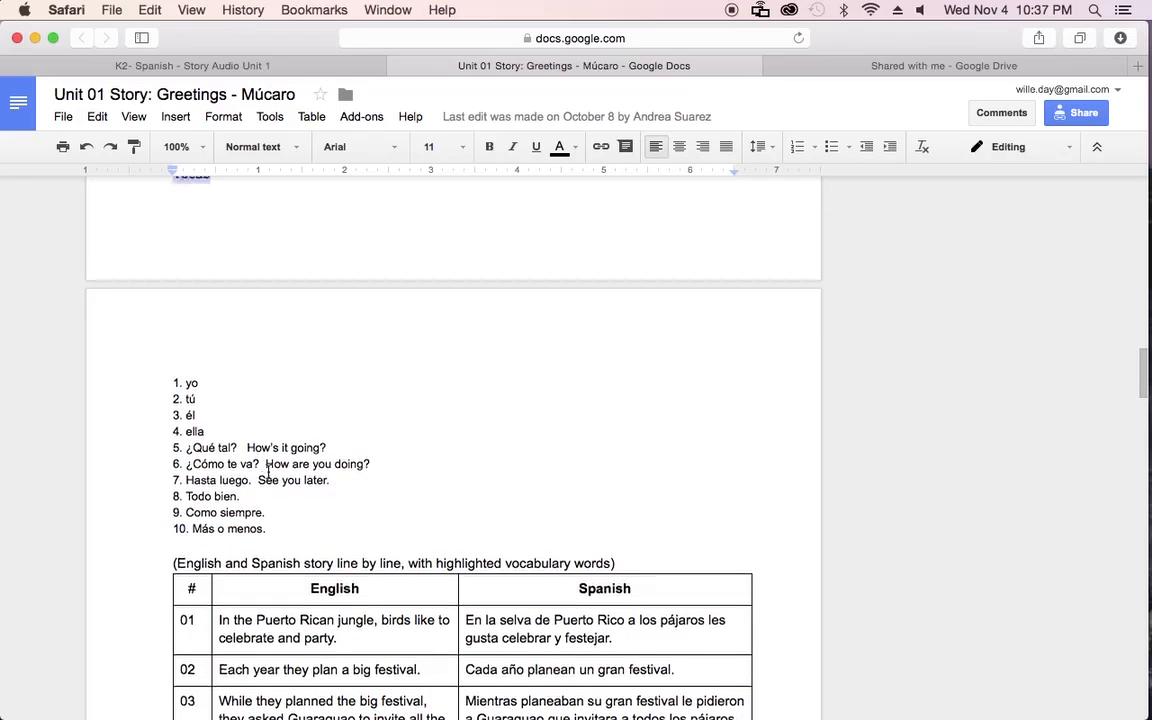
{"action": "scroll", "coordinate": [229, 456], "scroll_direction": "down", "scroll_amount": 1}
{"action": "scroll", "coordinate": [212, 450], "scroll_direction": "up", "scroll_amount": 1}
{"action": "scroll", "coordinate": [210, 420], "scroll_direction": "down", "scroll_amount": 1}
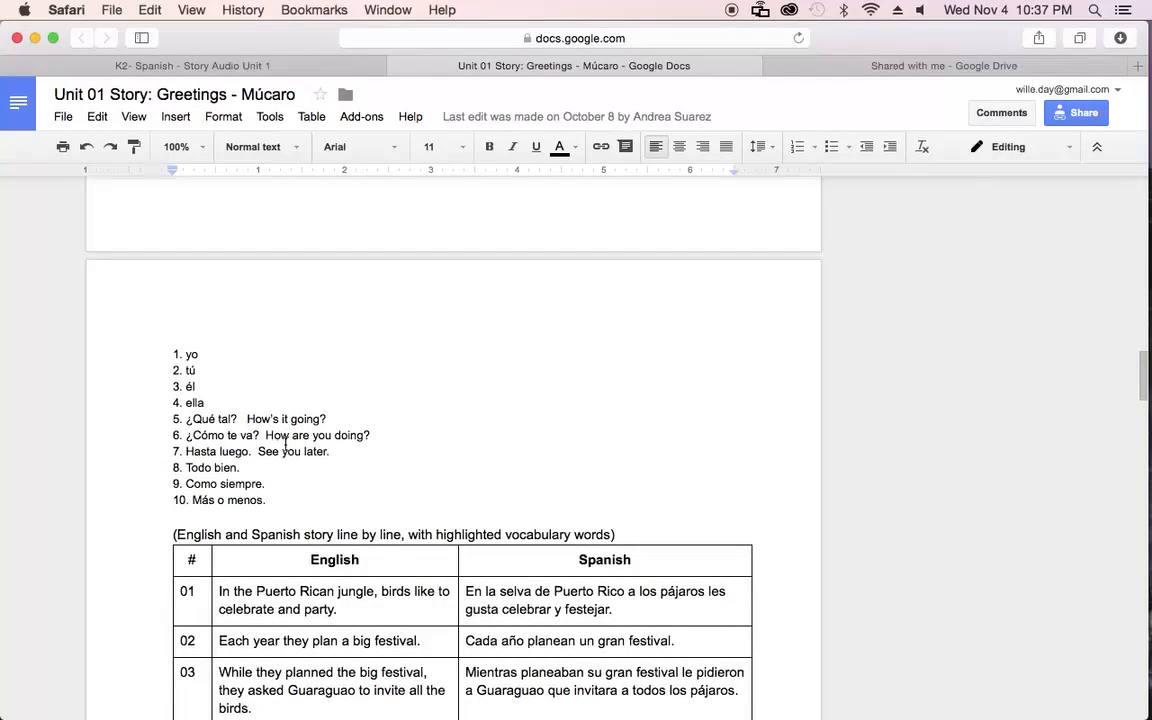
{"action": "scroll", "coordinate": [285, 460], "scroll_direction": "down", "scroll_amount": 1}
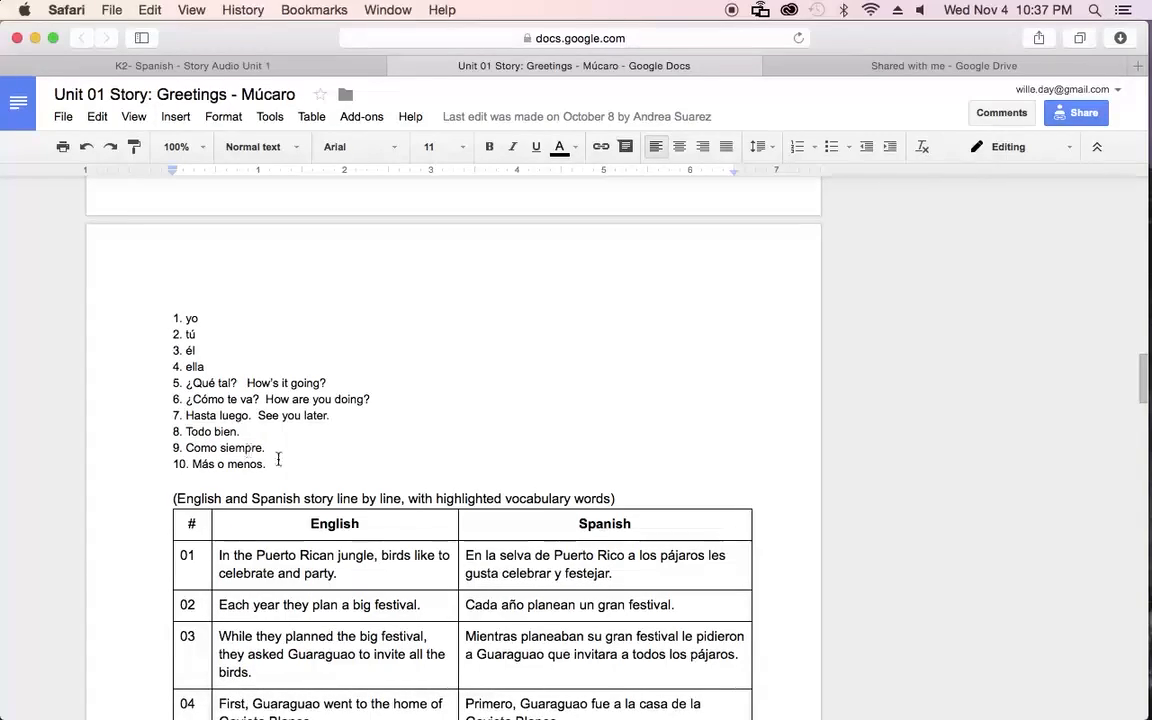
{"action": "left_click_drag", "start_coordinate": [272, 461], "coordinate": [176, 320]}
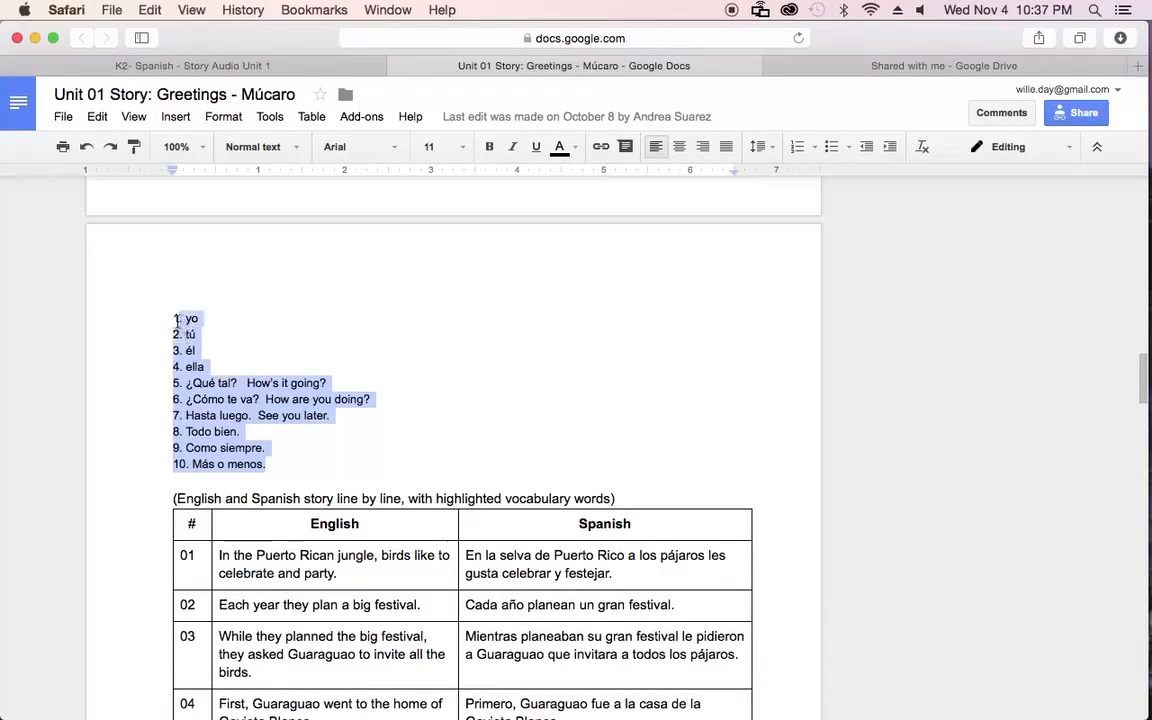
{"action": "left_click", "coordinate": [316, 370]}
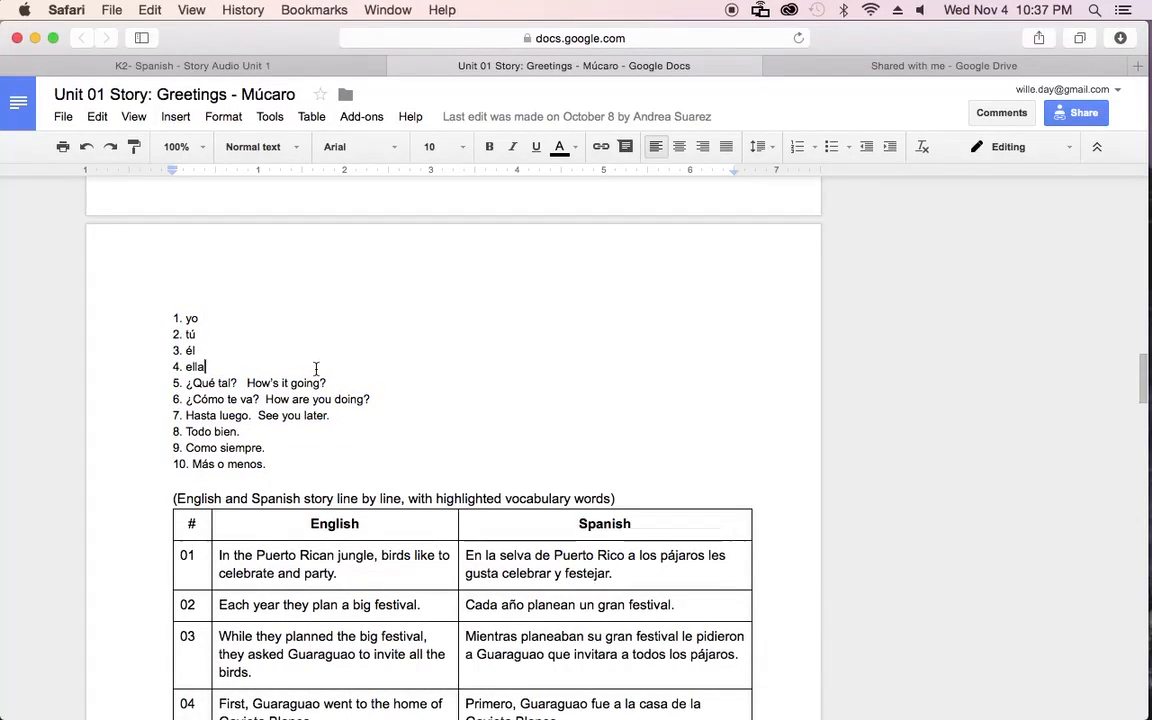
{"action": "left_click_drag", "start_coordinate": [273, 467], "coordinate": [186, 316]}
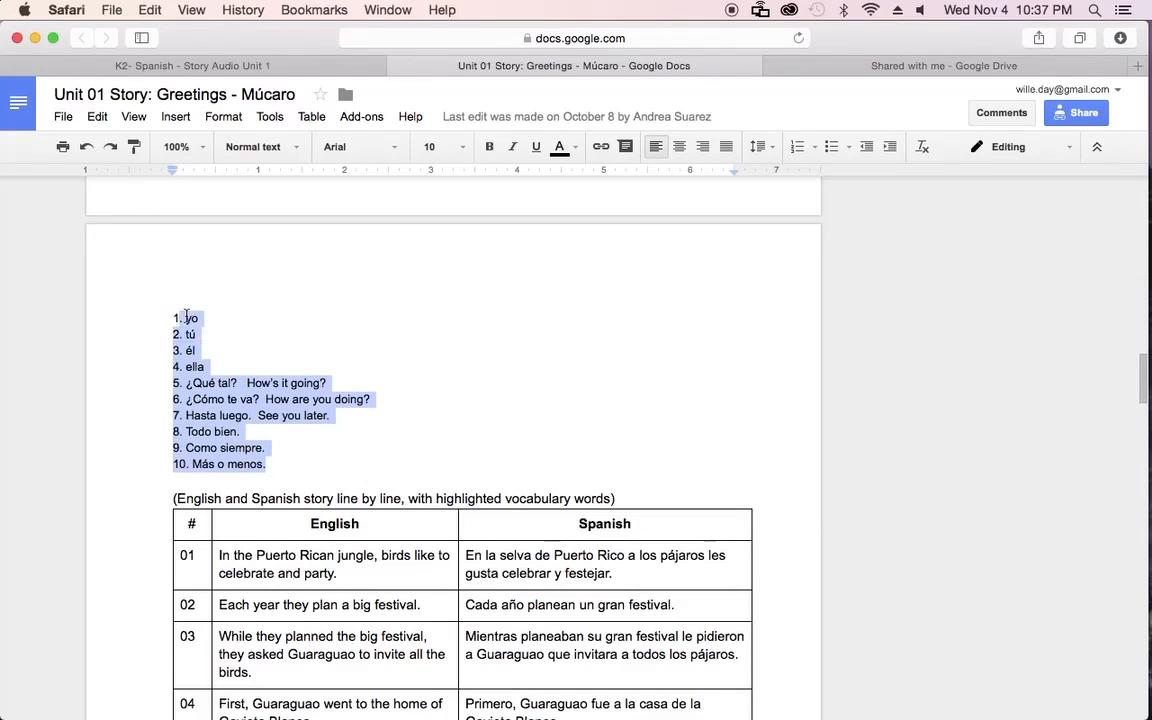
{"action": "left_click", "coordinate": [280, 351]}
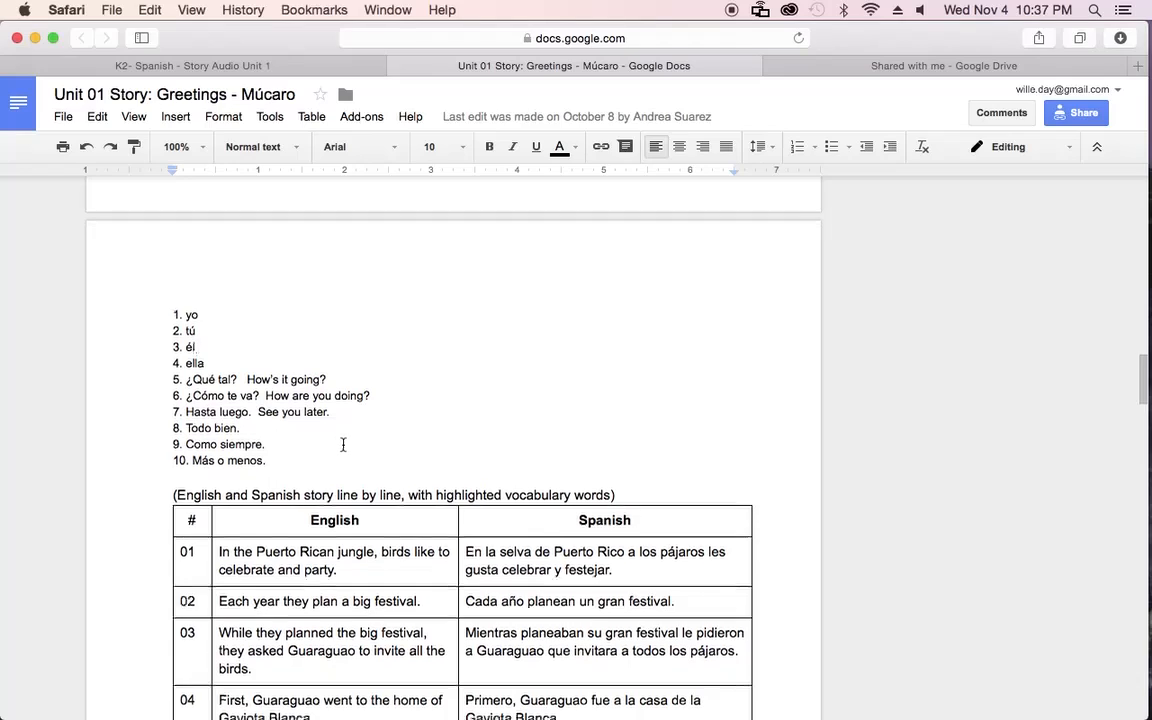
Step: Read through the English and Spanish story table to find the bold vocabulary word "Ella" in line 11, placing the cursor in that line
{"action": "scroll", "coordinate": [341, 442], "scroll_direction": "down", "scroll_amount": 5}
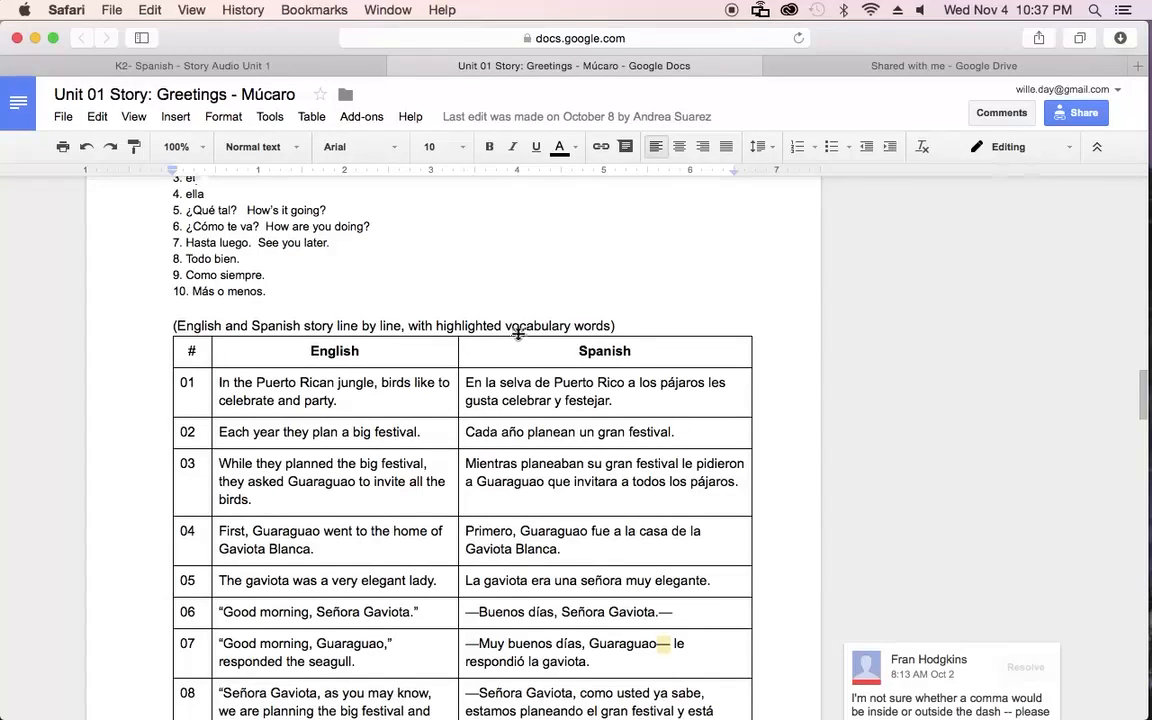
{"action": "scroll", "coordinate": [398, 362], "scroll_direction": "down", "scroll_amount": 1}
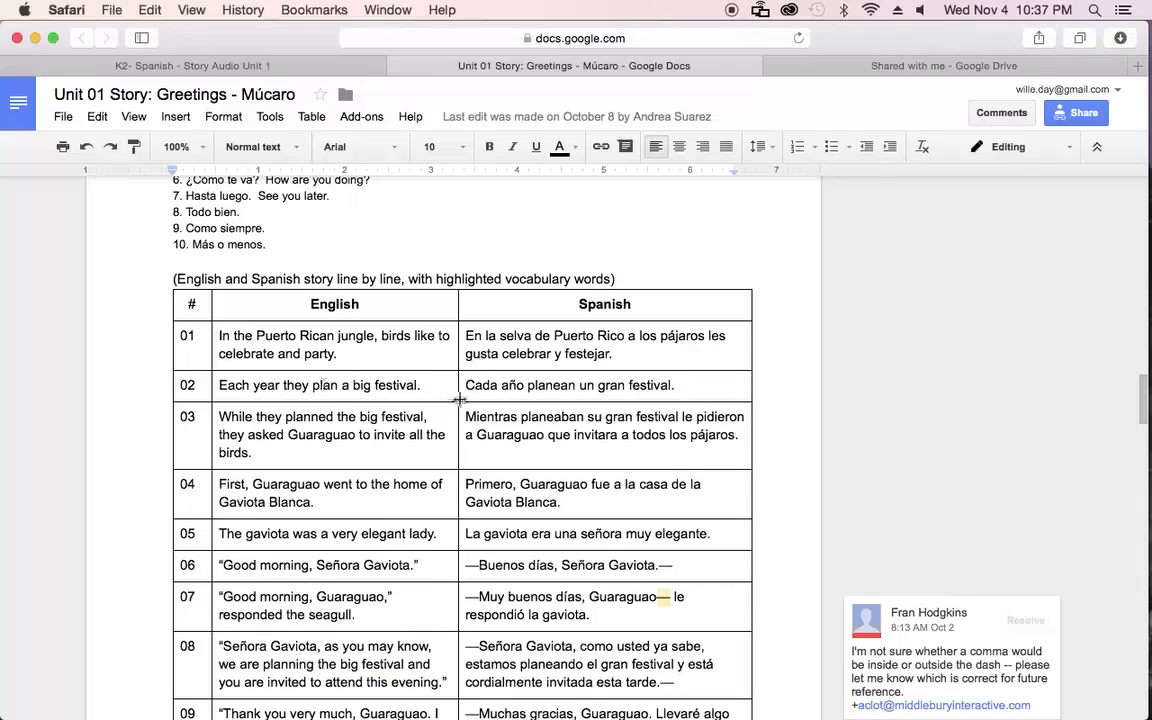
{"action": "scroll", "coordinate": [450, 345], "scroll_direction": "down", "scroll_amount": 1}
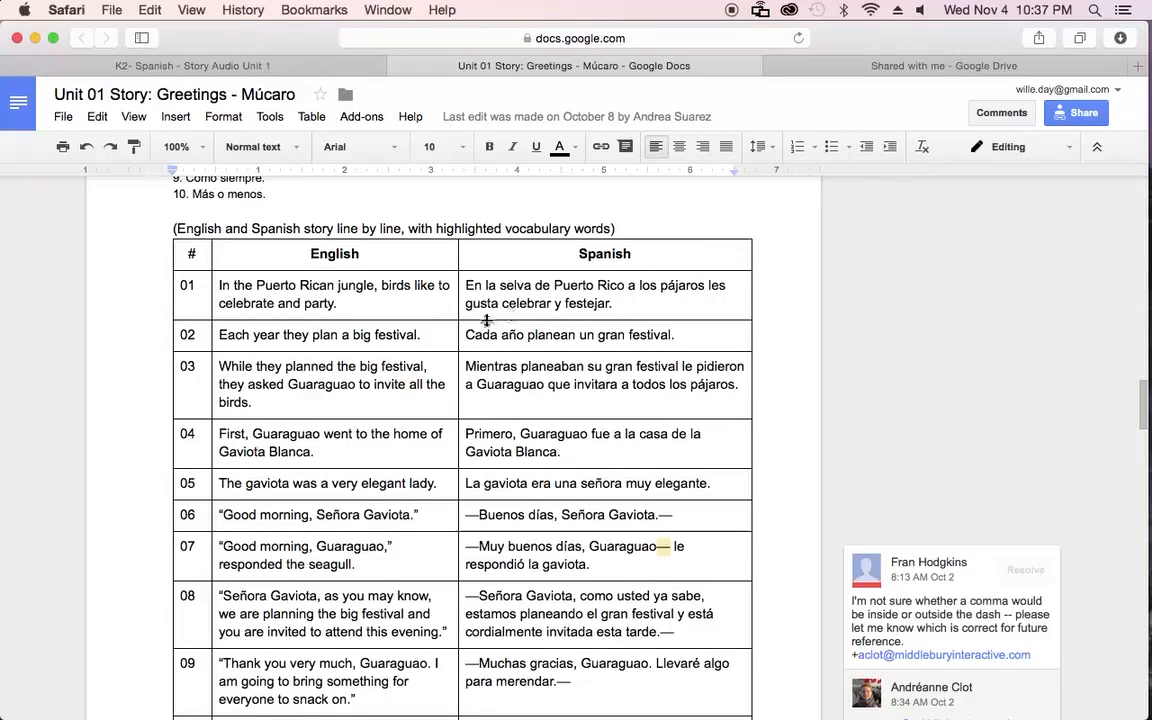
{"action": "scroll", "coordinate": [495, 330], "scroll_direction": "down", "scroll_amount": 1}
{"action": "scroll", "coordinate": [495, 336], "scroll_direction": "up", "scroll_amount": 1}
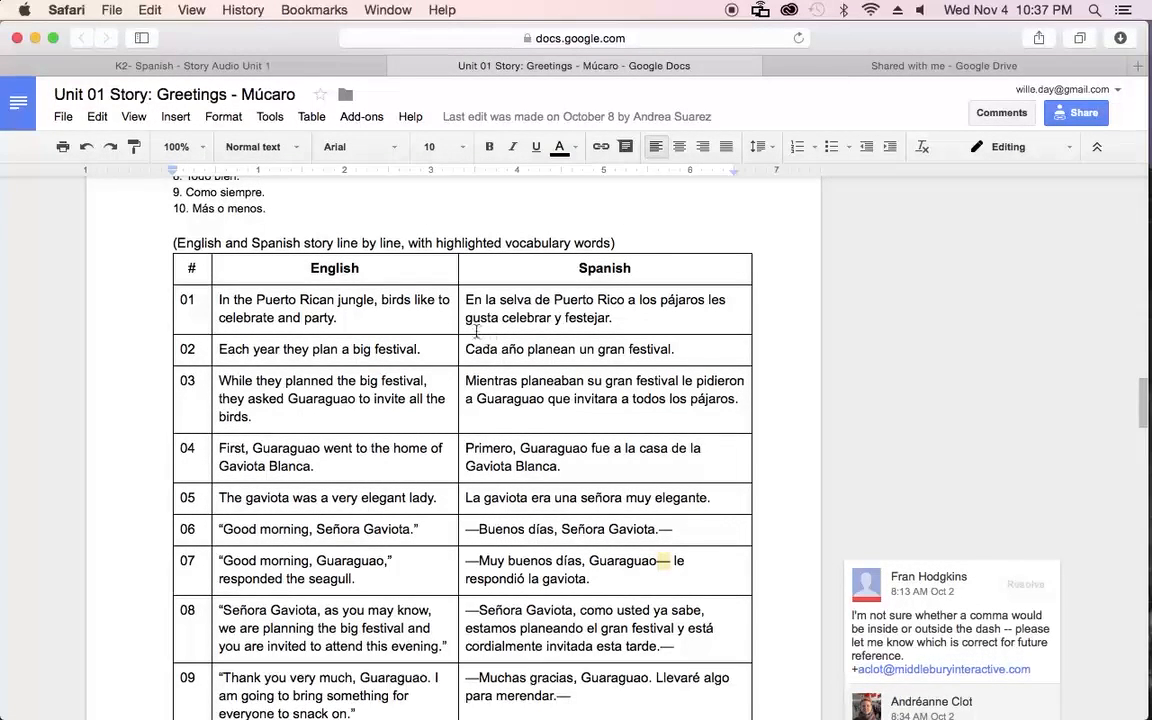
{"action": "scroll", "coordinate": [470, 315], "scroll_direction": "down", "scroll_amount": 3}
{"action": "scroll", "coordinate": [522, 345], "scroll_direction": "up", "scroll_amount": 2}
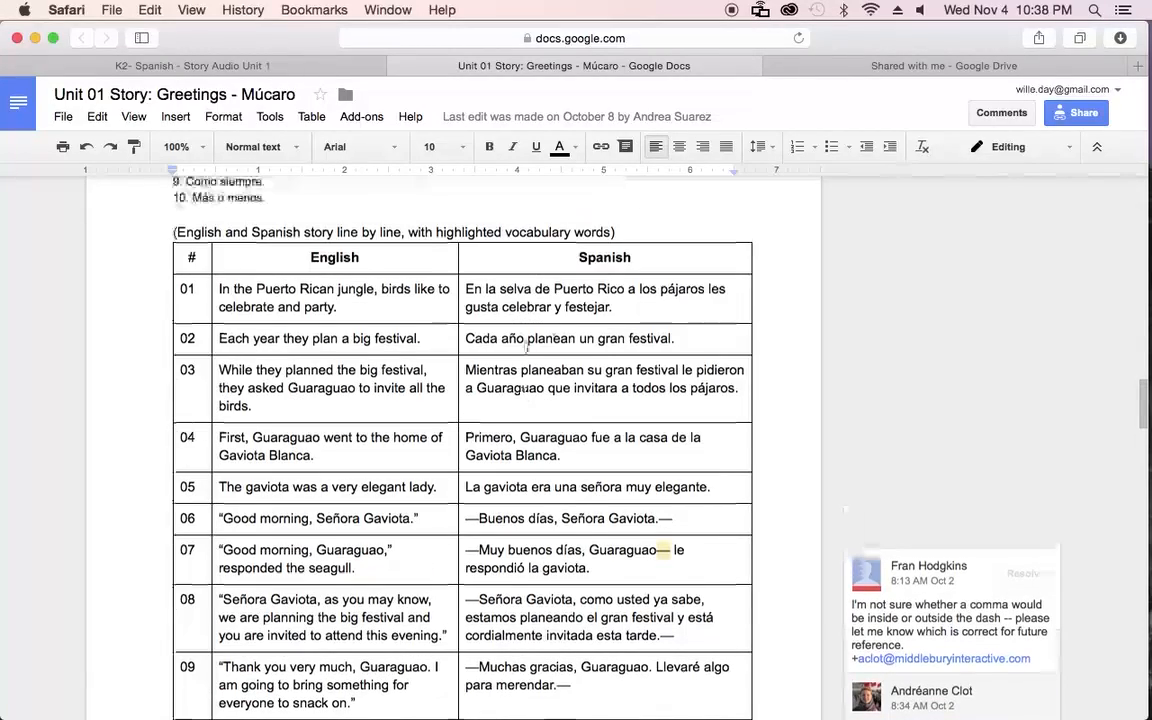
{"action": "scroll", "coordinate": [574, 423], "scroll_direction": "down", "scroll_amount": 2}
{"action": "scroll", "coordinate": [574, 423], "scroll_direction": "down", "scroll_amount": 10}
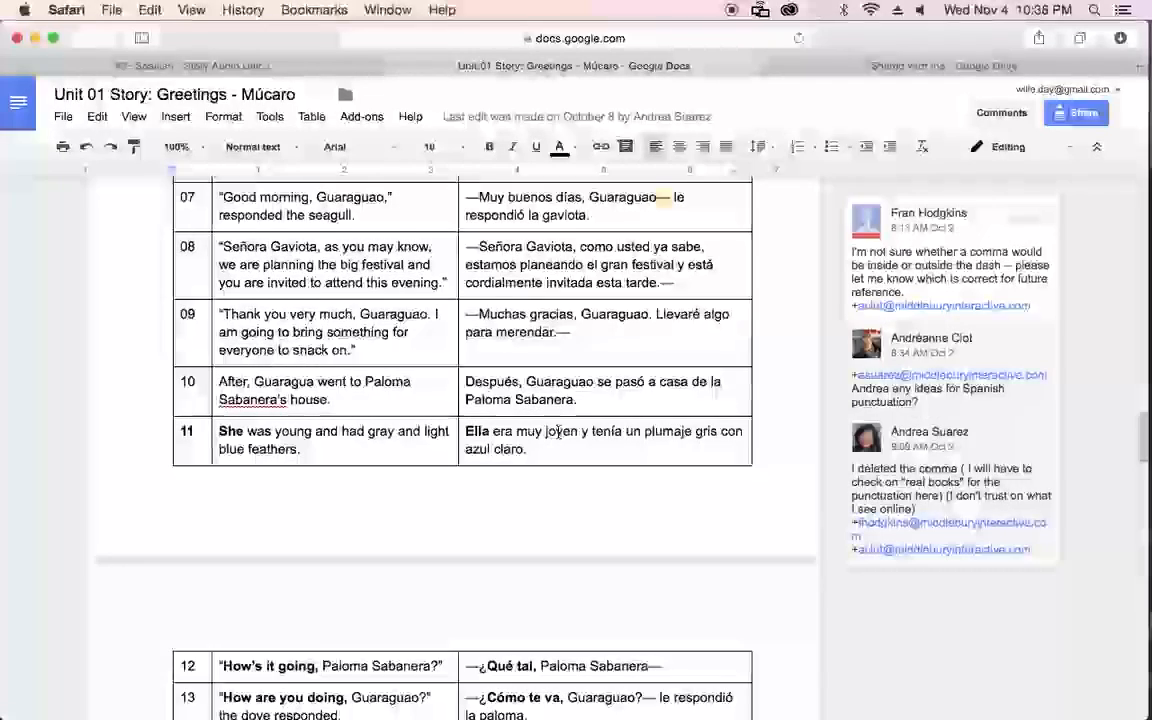
{"action": "scroll", "coordinate": [557, 432], "scroll_direction": "down", "scroll_amount": 2}
{"action": "left_click", "coordinate": [518, 381]}
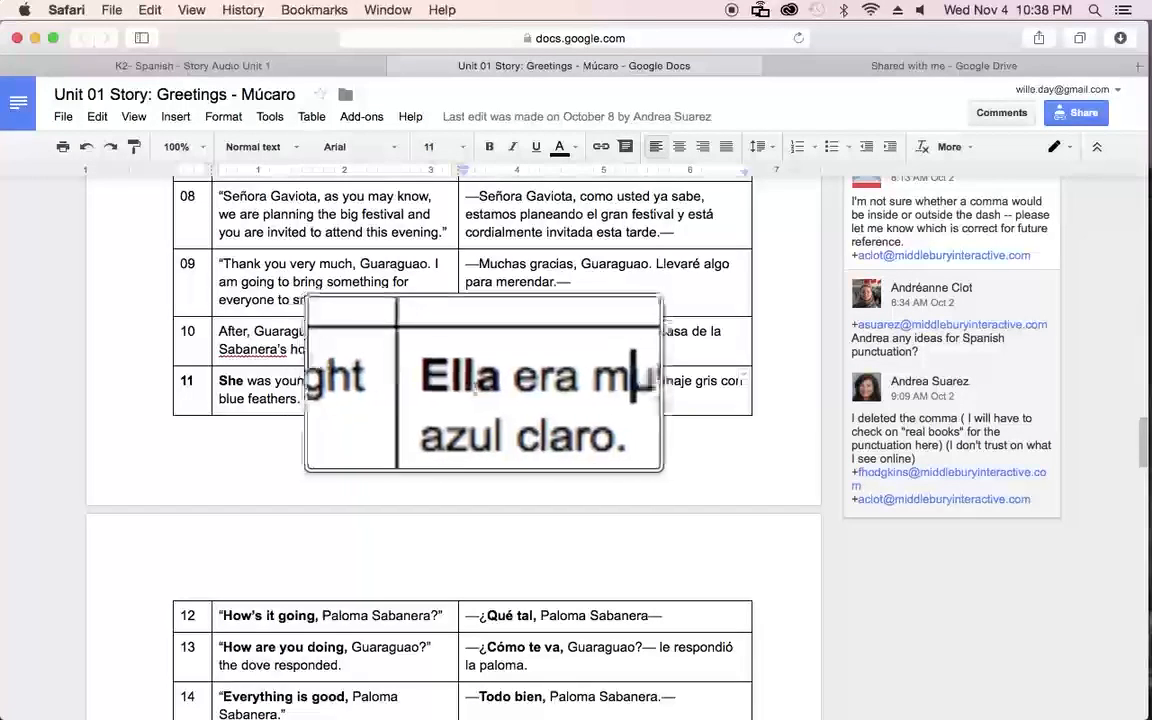
Step: Compare the bold vocabulary words in the story table, starting with "Ella" in line 11, with the numbered vocabulary list above it
{"action": "double_click", "coordinate": [478, 381]}
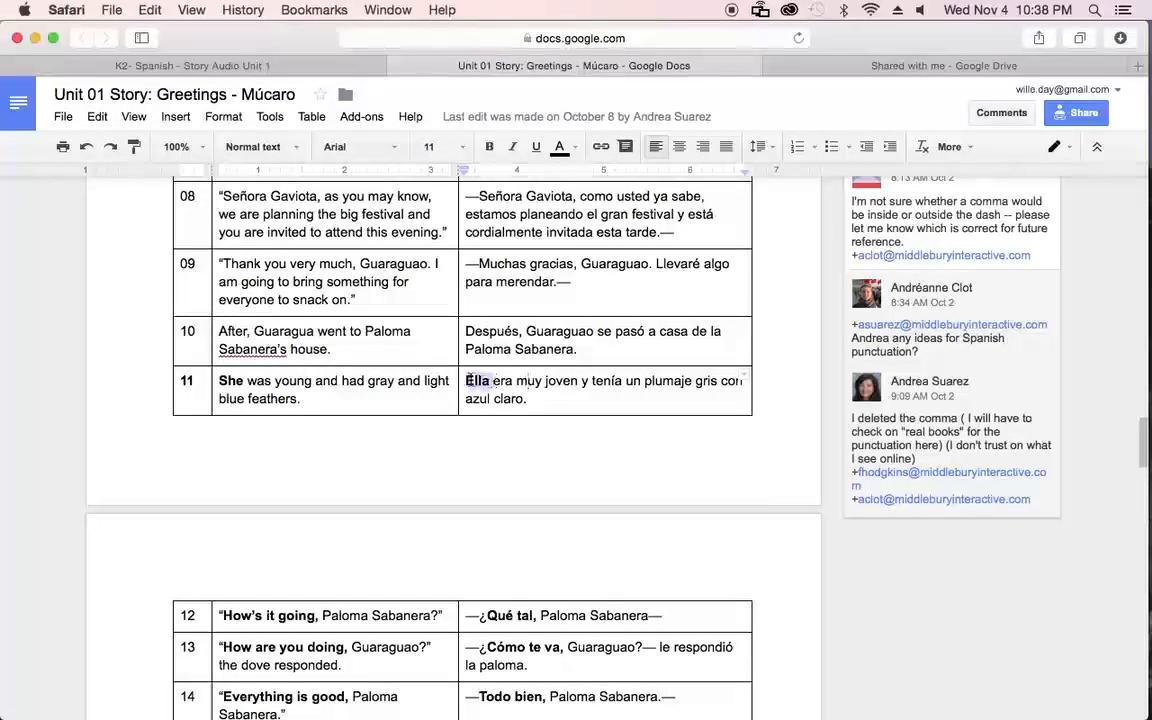
{"action": "scroll", "coordinate": [517, 381], "scroll_direction": "down", "scroll_amount": 4}
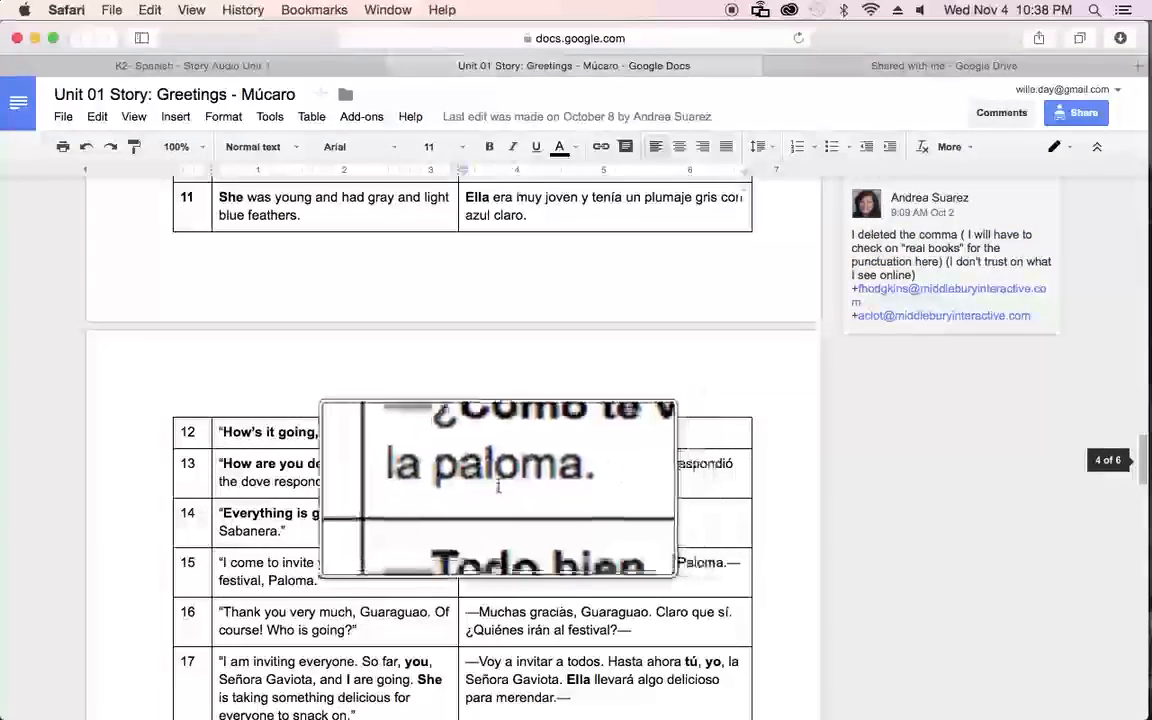
{"action": "scroll", "coordinate": [520, 452], "scroll_direction": "up", "scroll_amount": 8}
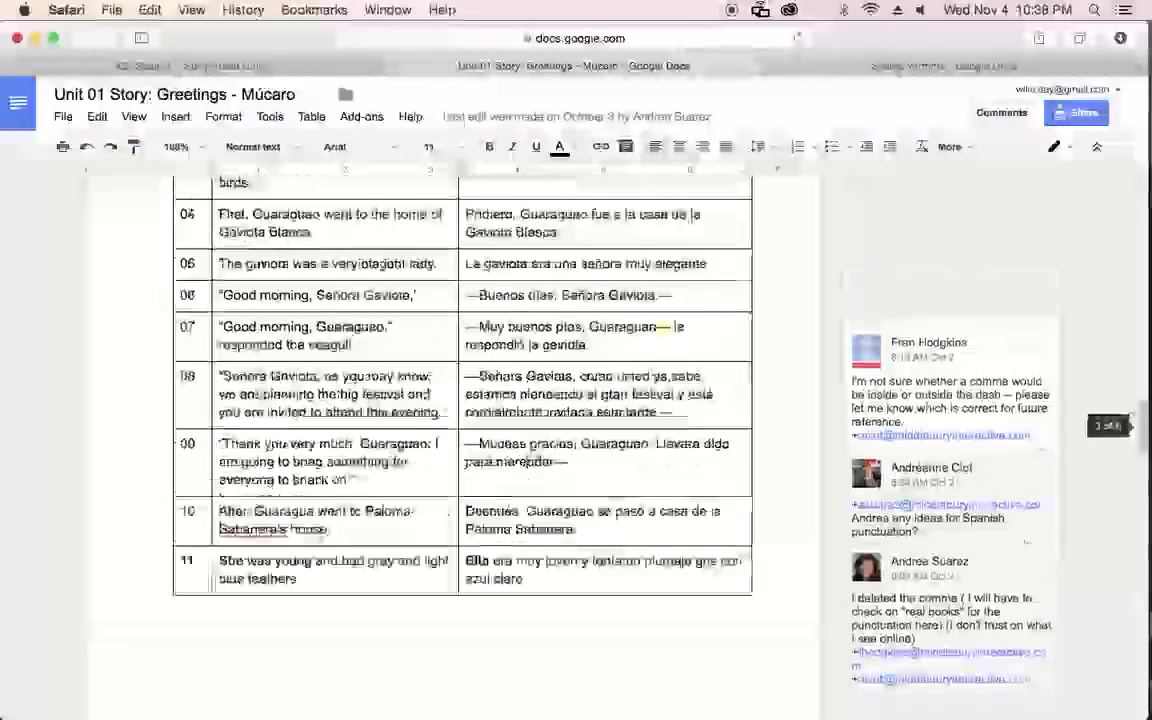
{"action": "scroll", "coordinate": [521, 452], "scroll_direction": "up", "scroll_amount": 11}
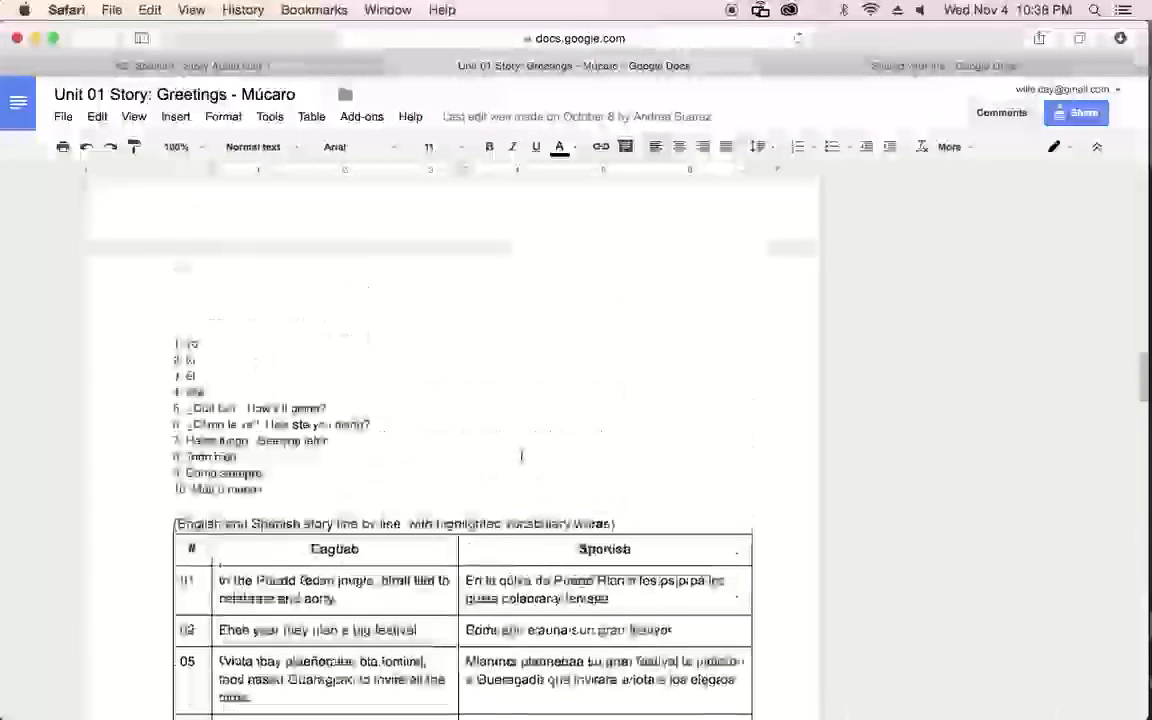
{"action": "scroll", "coordinate": [517, 458], "scroll_direction": "down", "scroll_amount": 1}
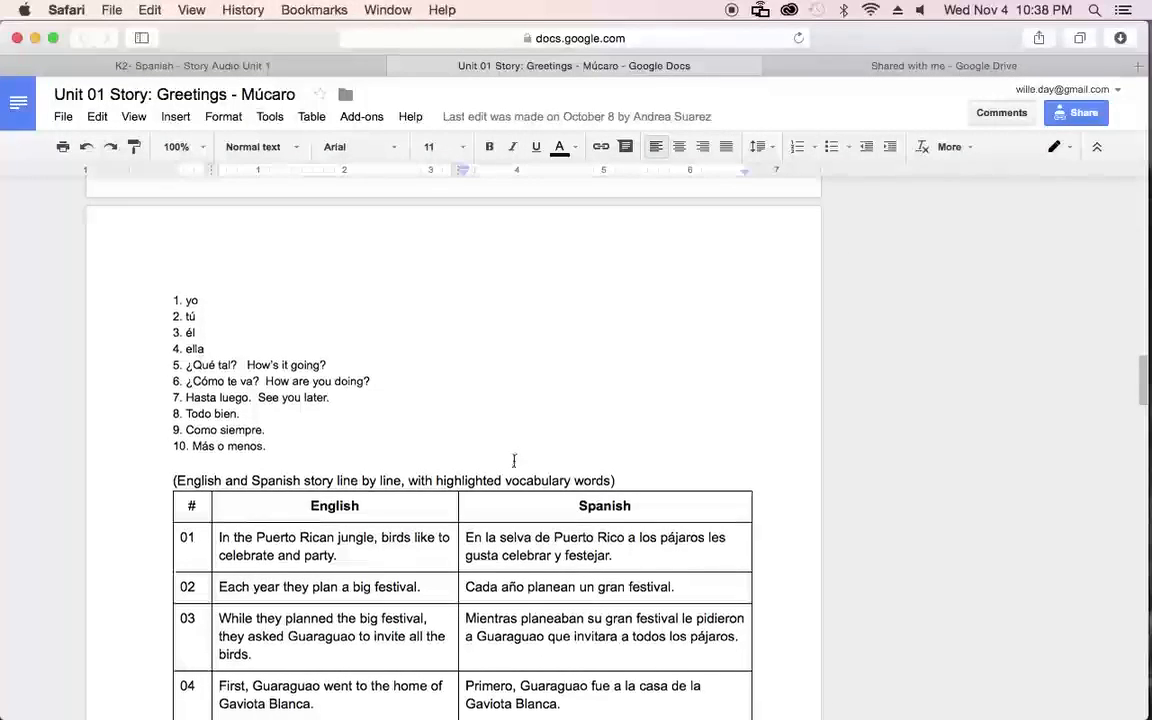
Step: Copy line 01's Spanish sentence, "En la selva de Puerto Rico a los pájaros les gusta celebrar y festejar.", and switch to Flash
{"action": "scroll", "coordinate": [563, 487], "scroll_direction": "down", "scroll_amount": 3}
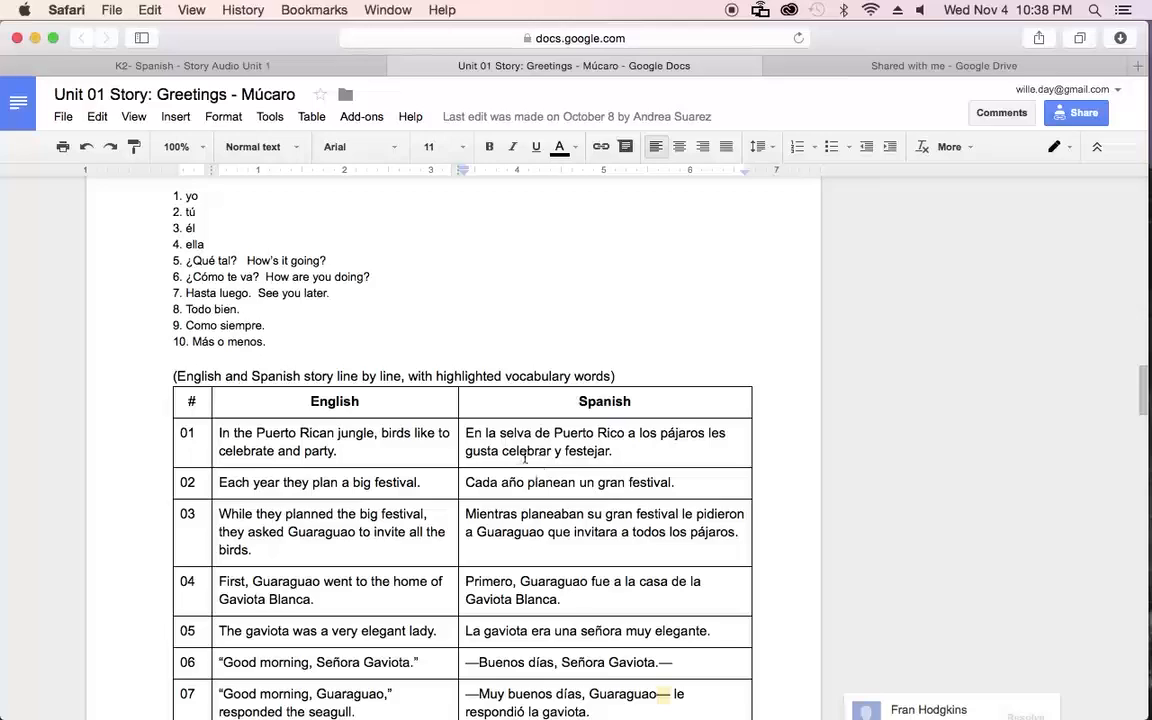
{"action": "scroll", "coordinate": [507, 458], "scroll_direction": "down", "scroll_amount": 2}
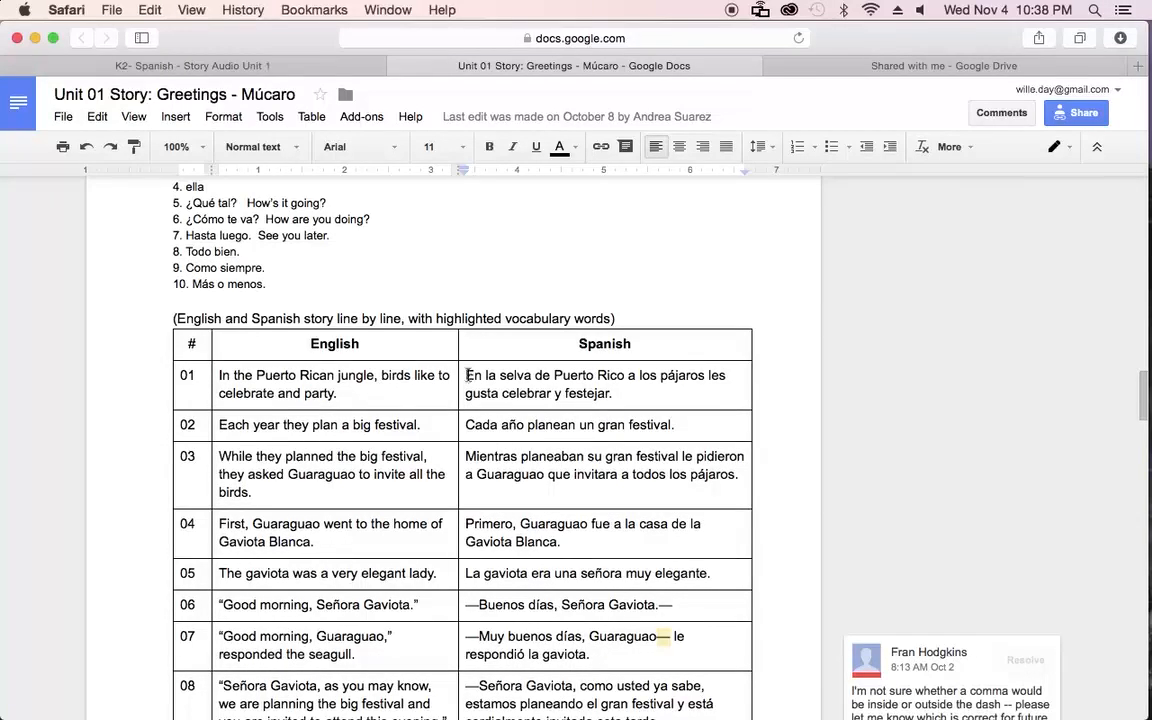
{"action": "left_click_drag", "start_coordinate": [467, 375], "coordinate": [614, 393]}
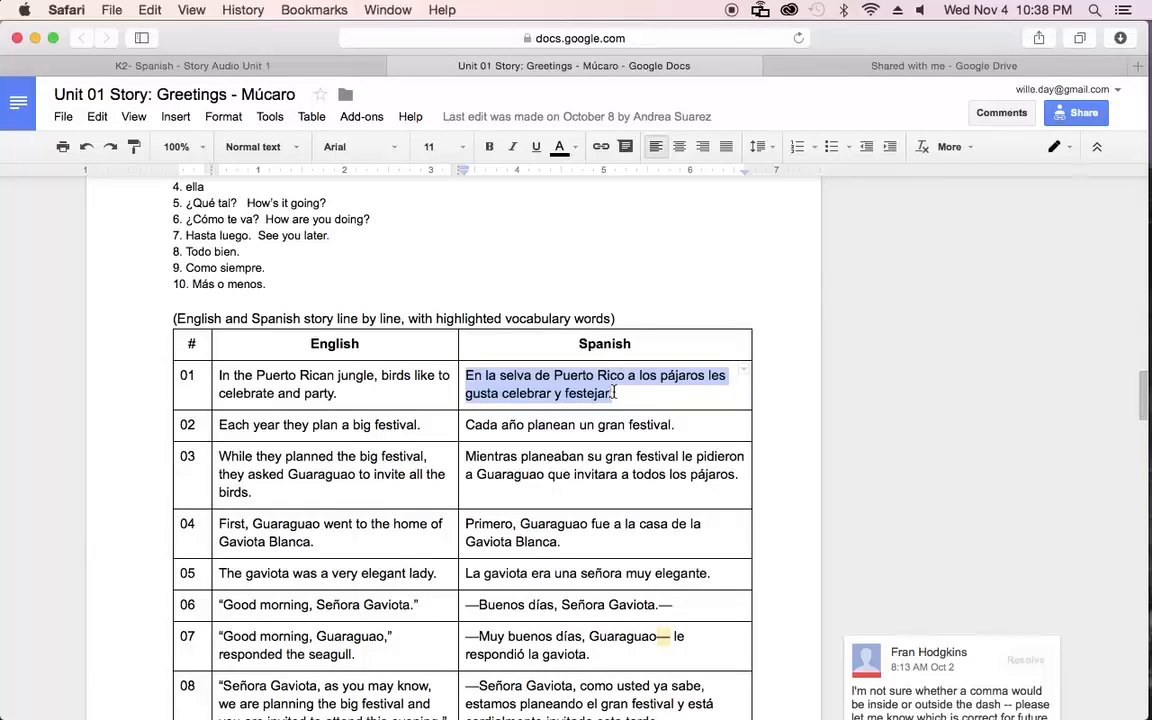
{"action": "key", "text": "super+c"}
{"action": "key", "text": "super+Tab"}
Step: Try to paste the copied sentence over the whole "Vocabulary Words in red #990000" caption, and undo the replacement
{"action": "left_click", "coordinate": [550, 624]}
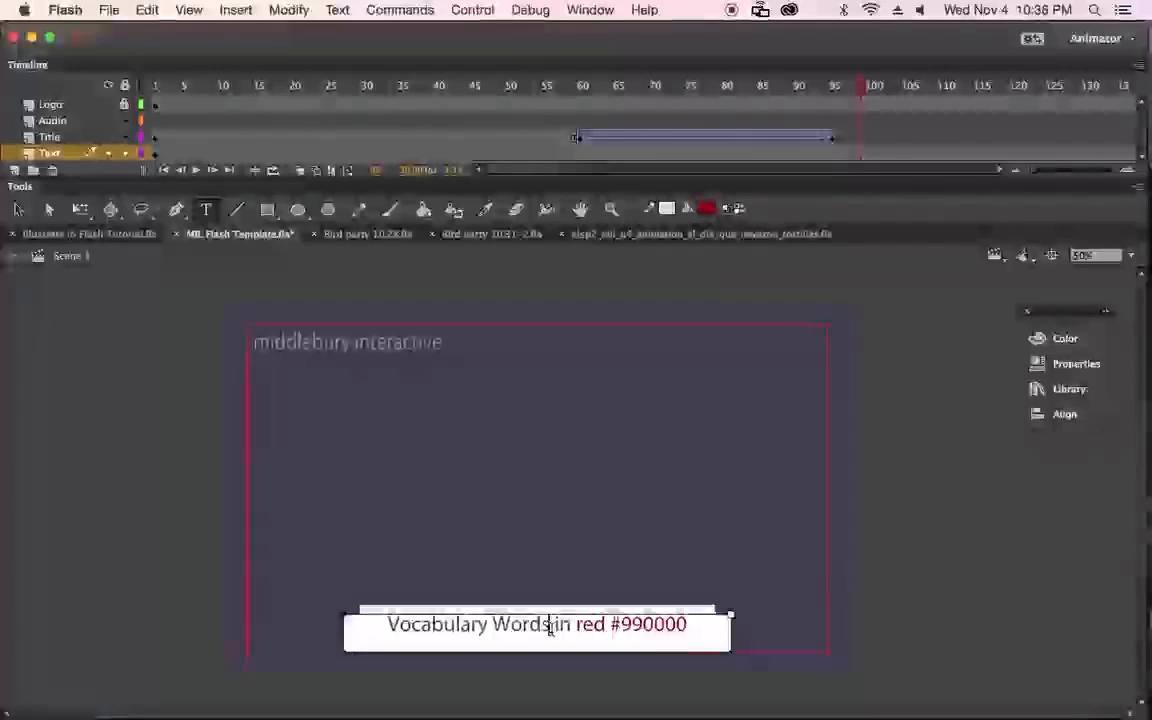
{"action": "left_click_drag", "start_coordinate": [687, 624], "coordinate": [392, 622]}
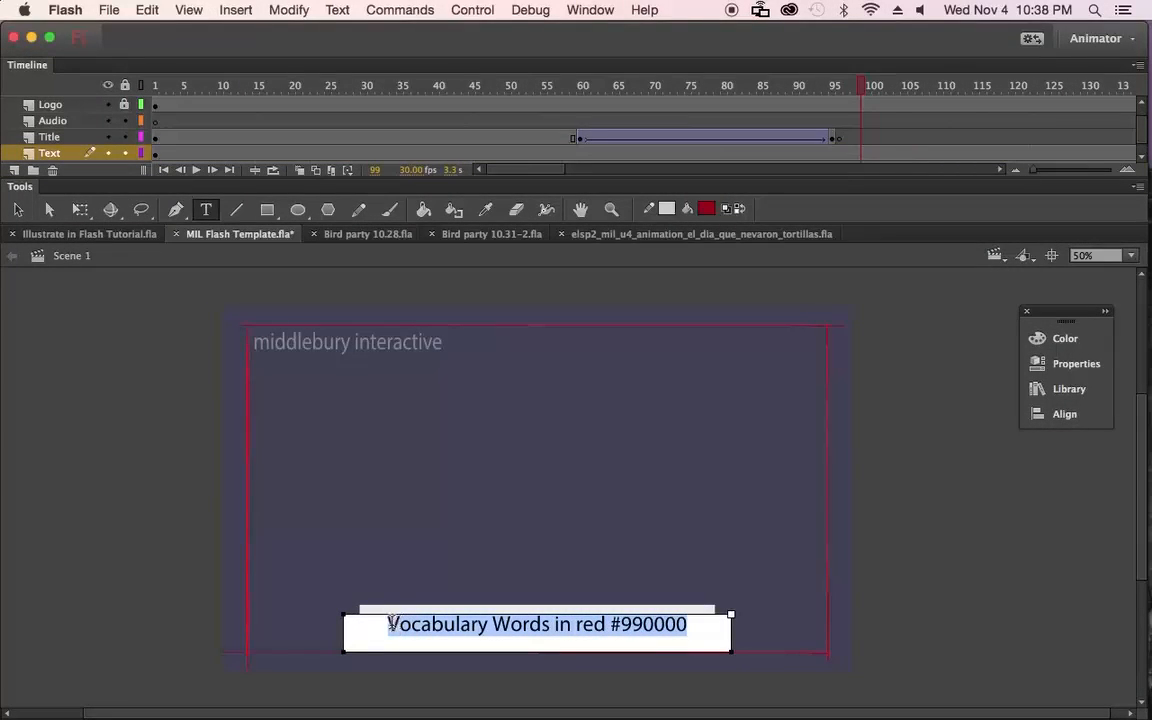
{"action": "key", "text": "super+v"}
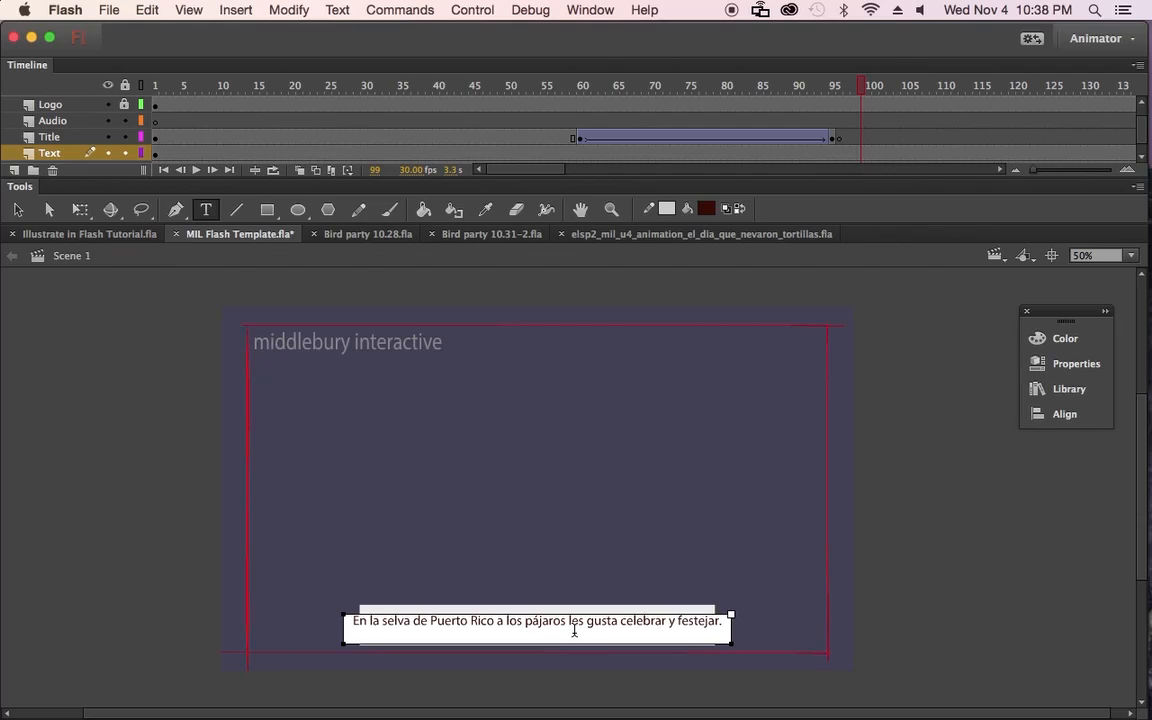
{"action": "key", "text": "BackSpace"}
{"action": "key", "text": "super+z"}
{"action": "left_click", "coordinate": [582, 625]}
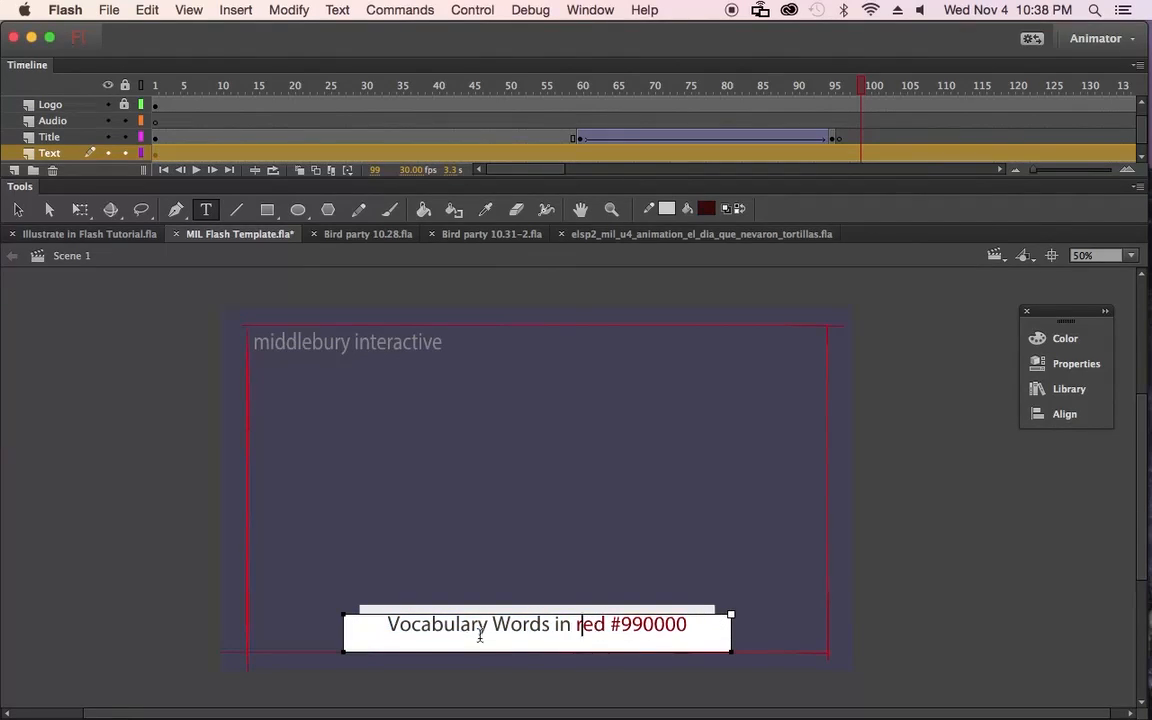
{"action": "key", "text": "Escape"}
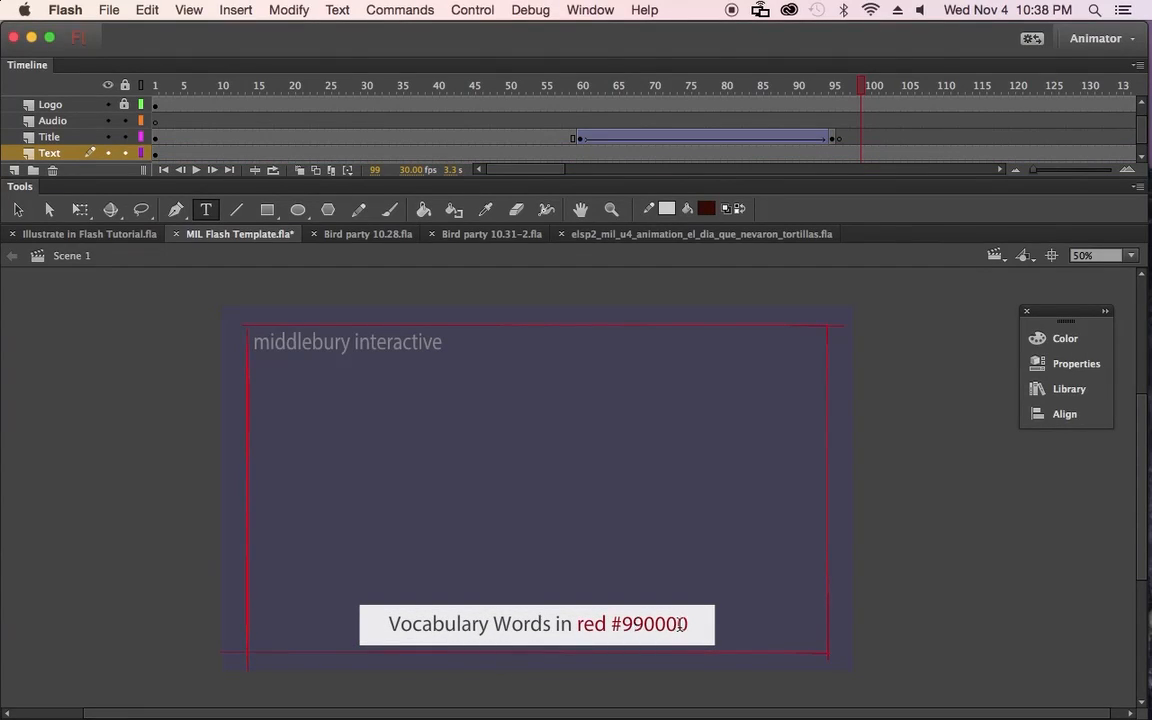
Step: Replace the placeholder caption after its initial "V" with the copied Spanish sentence, and delete the leftover "V"
{"action": "left_click_drag", "start_coordinate": [688, 623], "coordinate": [398, 622]}
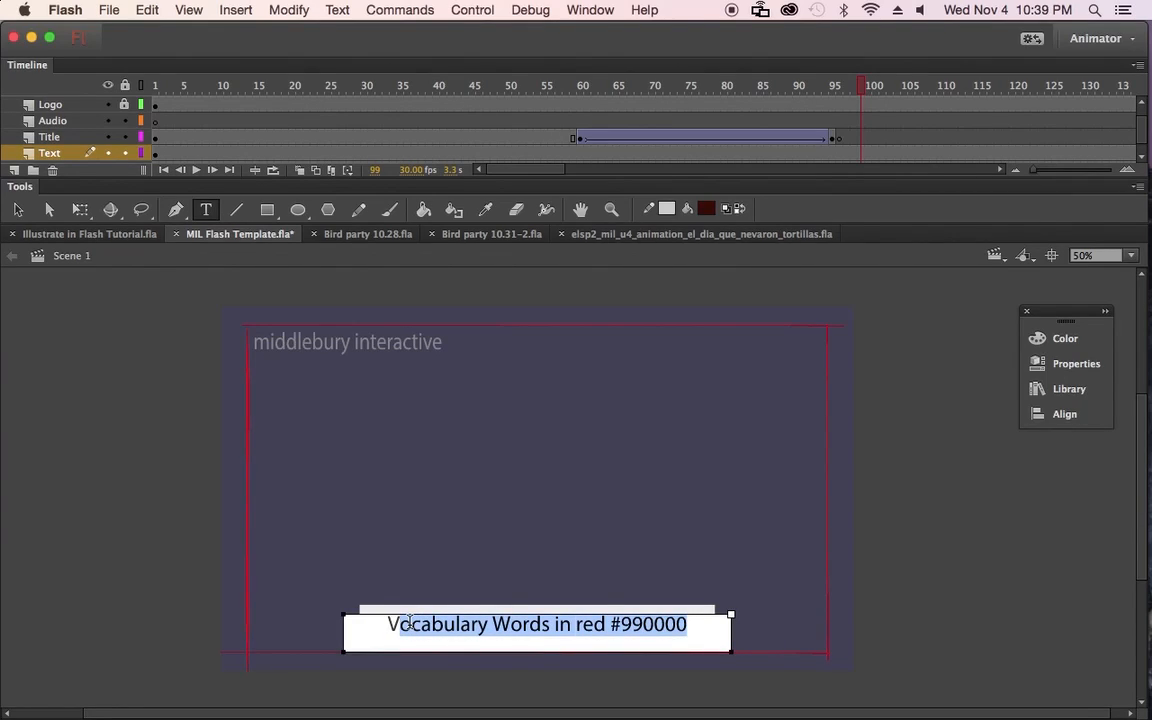
{"action": "key", "text": "super+v"}
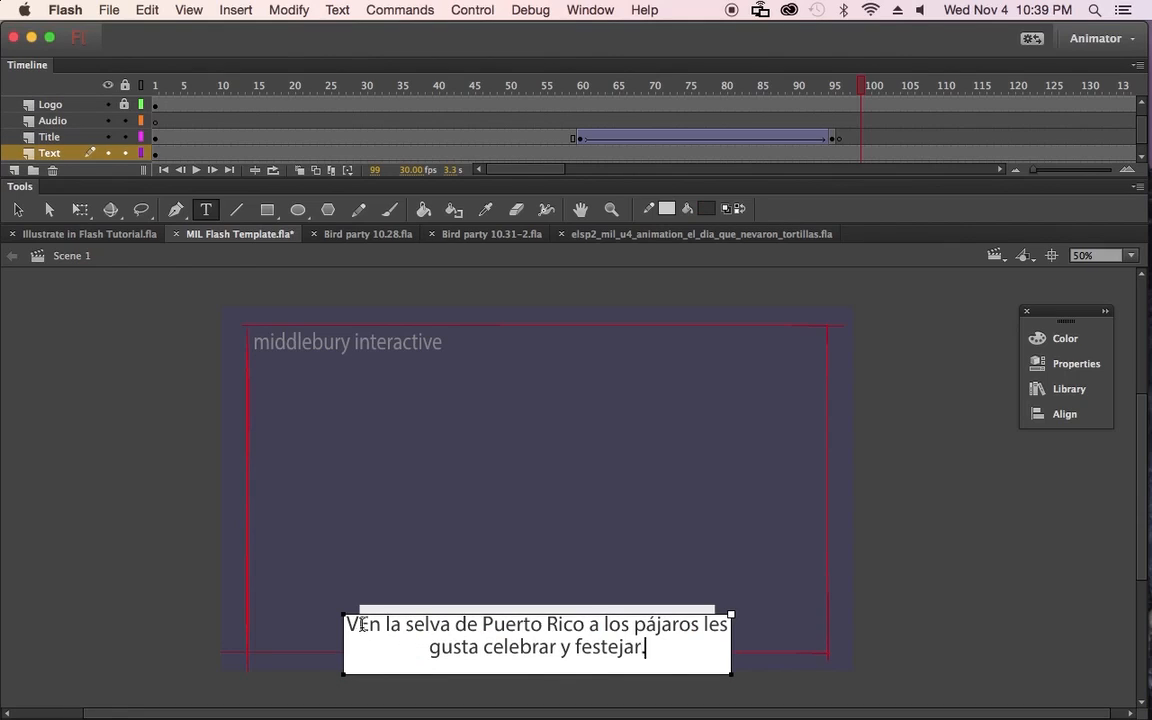
{"action": "left_click", "coordinate": [362, 625]}
{"action": "key", "text": "BackSpace"}
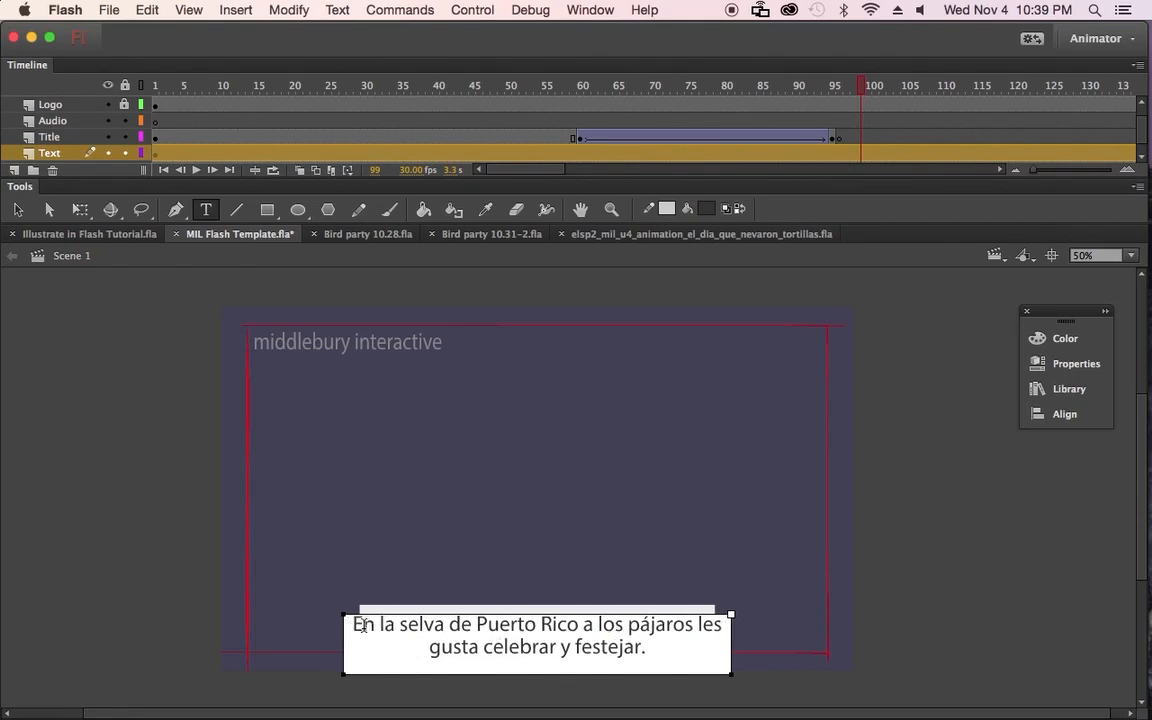
Step: Nudge the two-line caption text upward so its second line sits inside the white caption box
{"action": "left_click", "coordinate": [18, 209]}
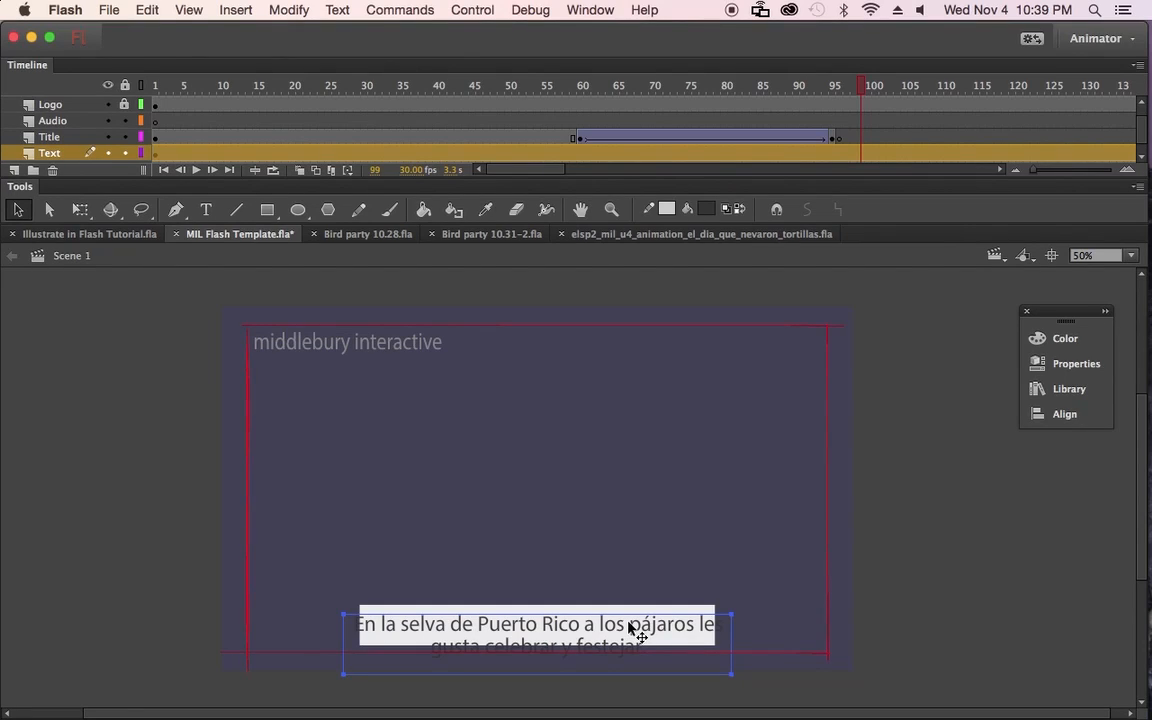
{"action": "key", "text": "shift+Up"}
{"action": "key", "text": "shift+Up"}
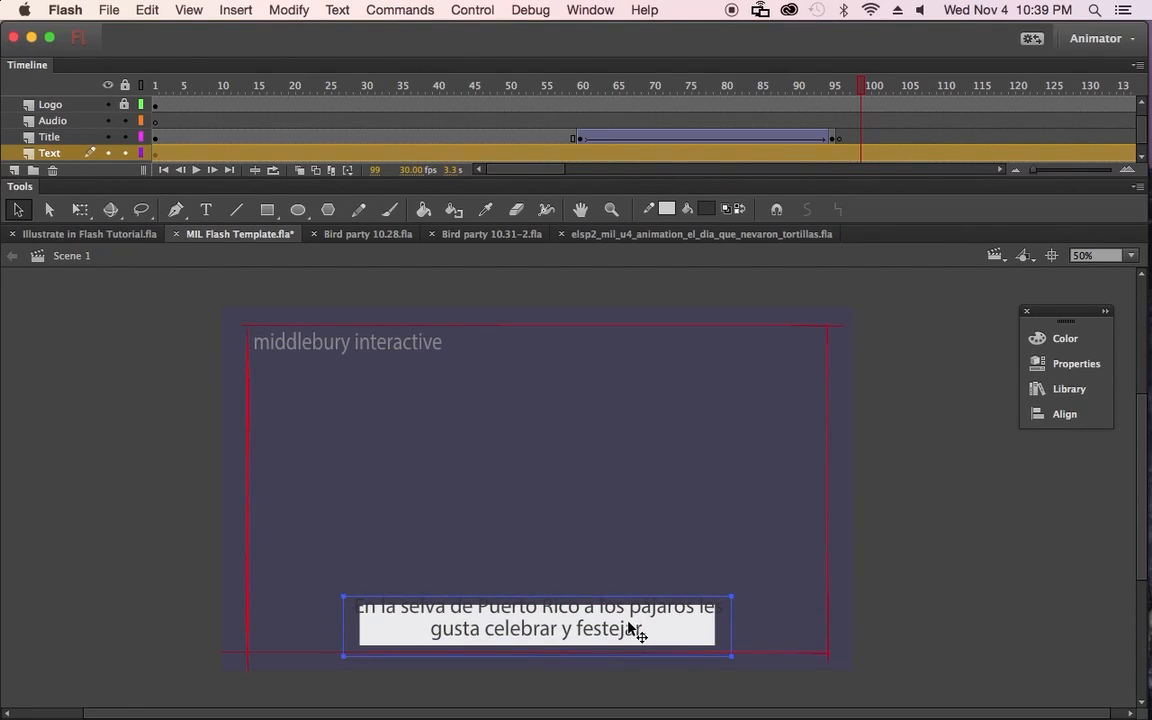
{"action": "key", "text": "shift+Up"}
{"action": "key", "text": "shift+Down"}
{"action": "left_click", "coordinate": [716, 682]}
Step: Widen the white caption box and extend it upward with Free Transform until it frames both lines of the caption
{"action": "left_click", "coordinate": [713, 642]}
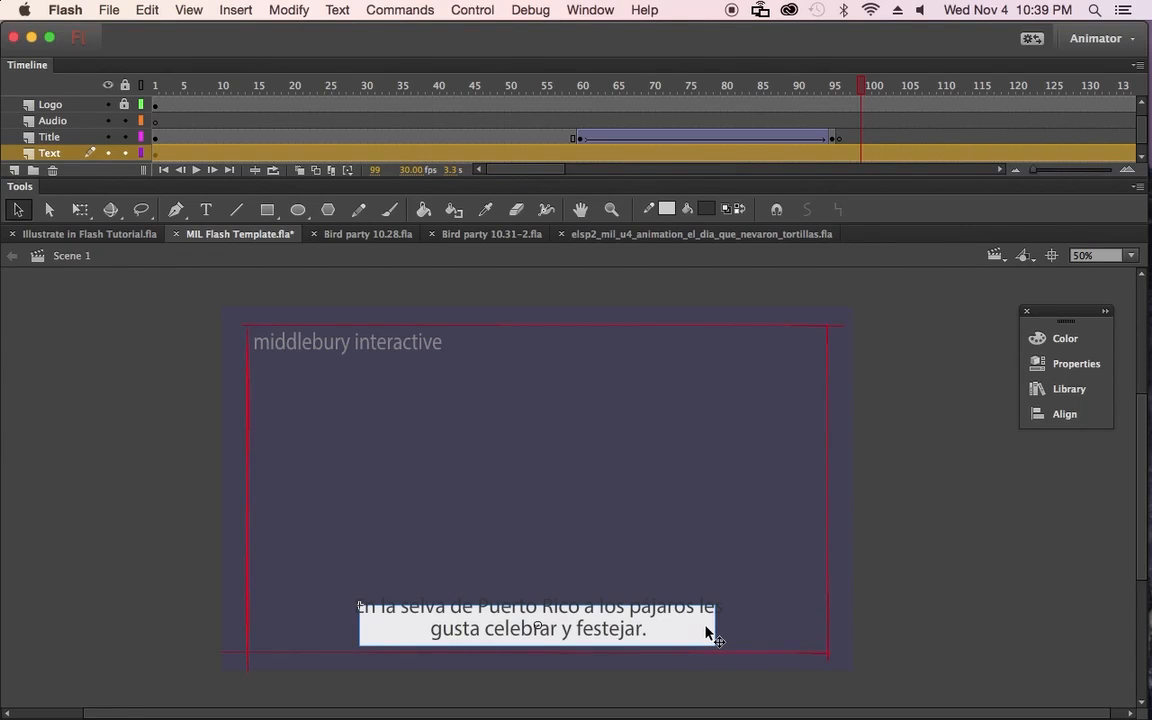
{"action": "key", "text": "q"}
{"action": "left_click_drag", "start_coordinate": [717, 627], "coordinate": [745, 625]}
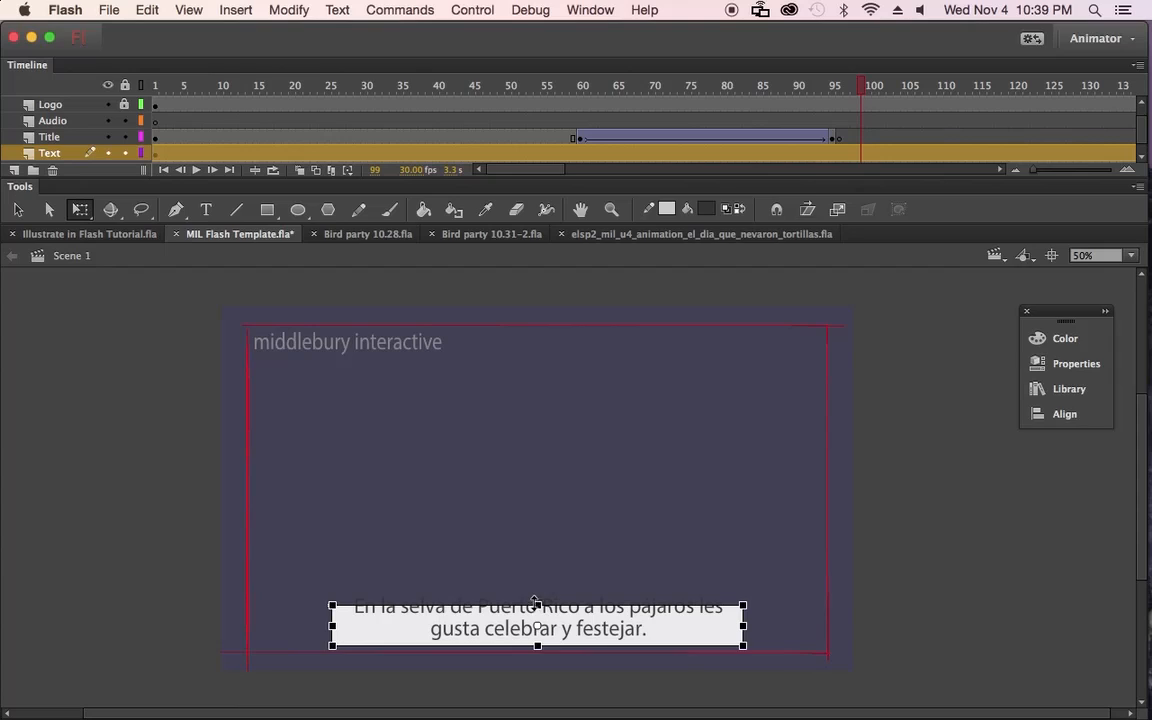
{"action": "double_click", "coordinate": [728, 630]}
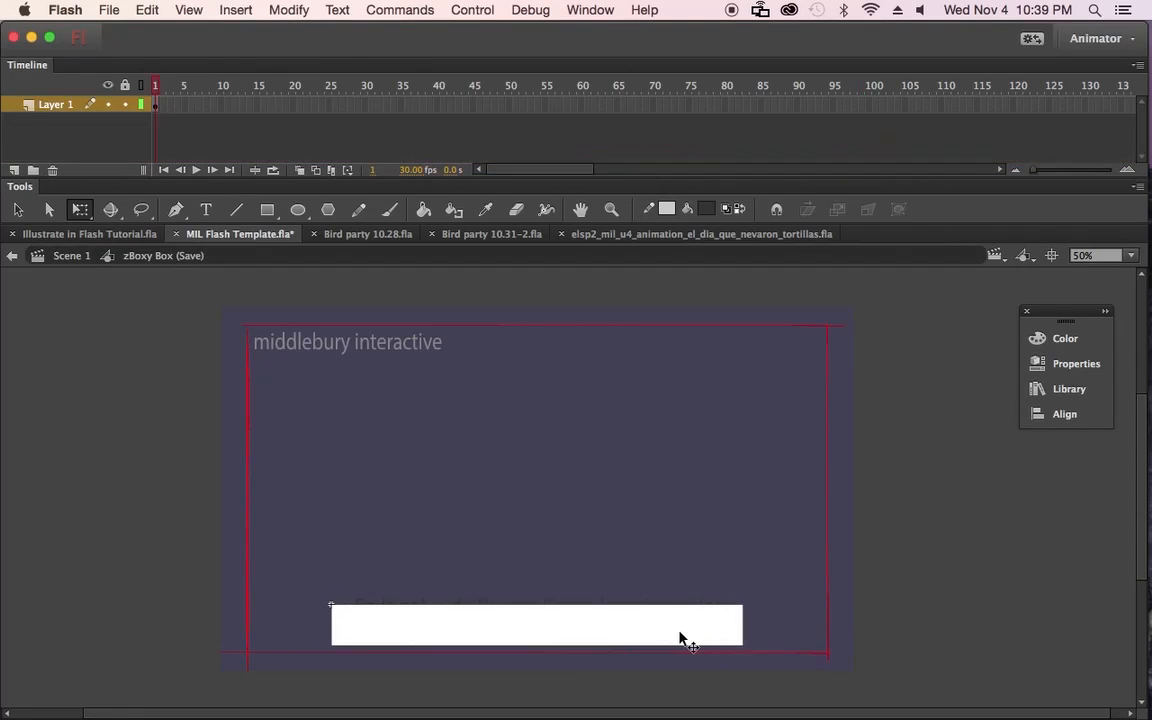
{"action": "double_click", "coordinate": [710, 680]}
{"action": "left_click_drag", "start_coordinate": [741, 627], "coordinate": [766, 625]}
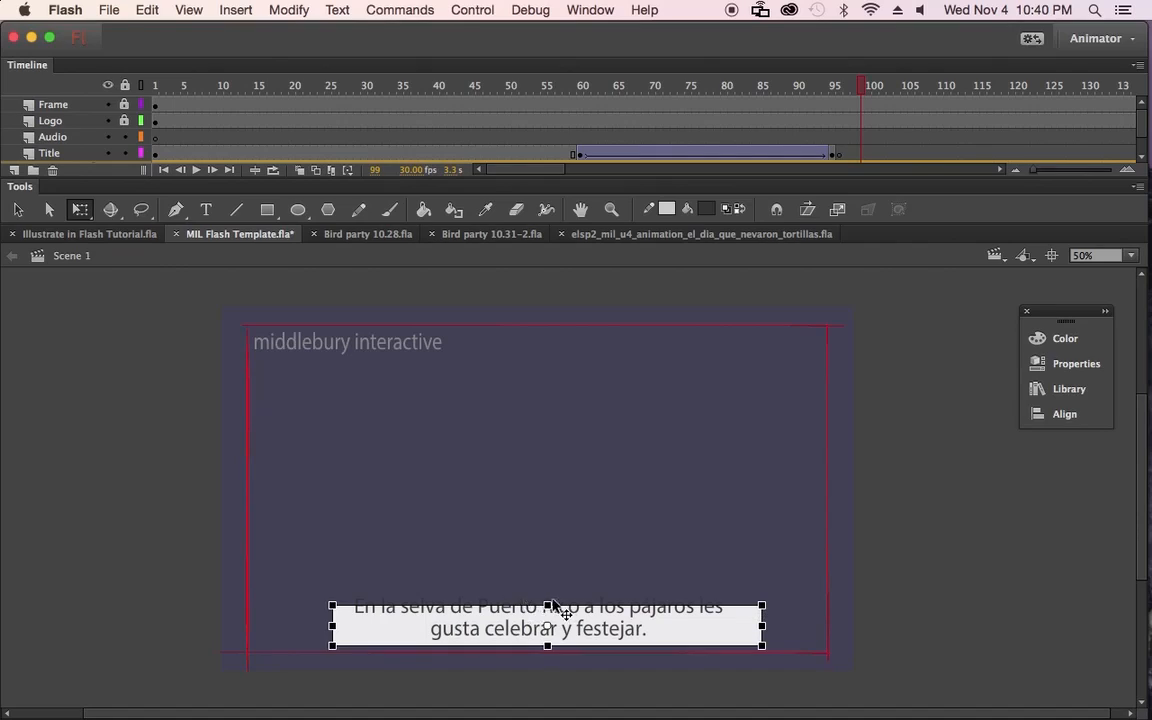
{"action": "left_click_drag", "start_coordinate": [547, 601], "coordinate": [547, 587]}
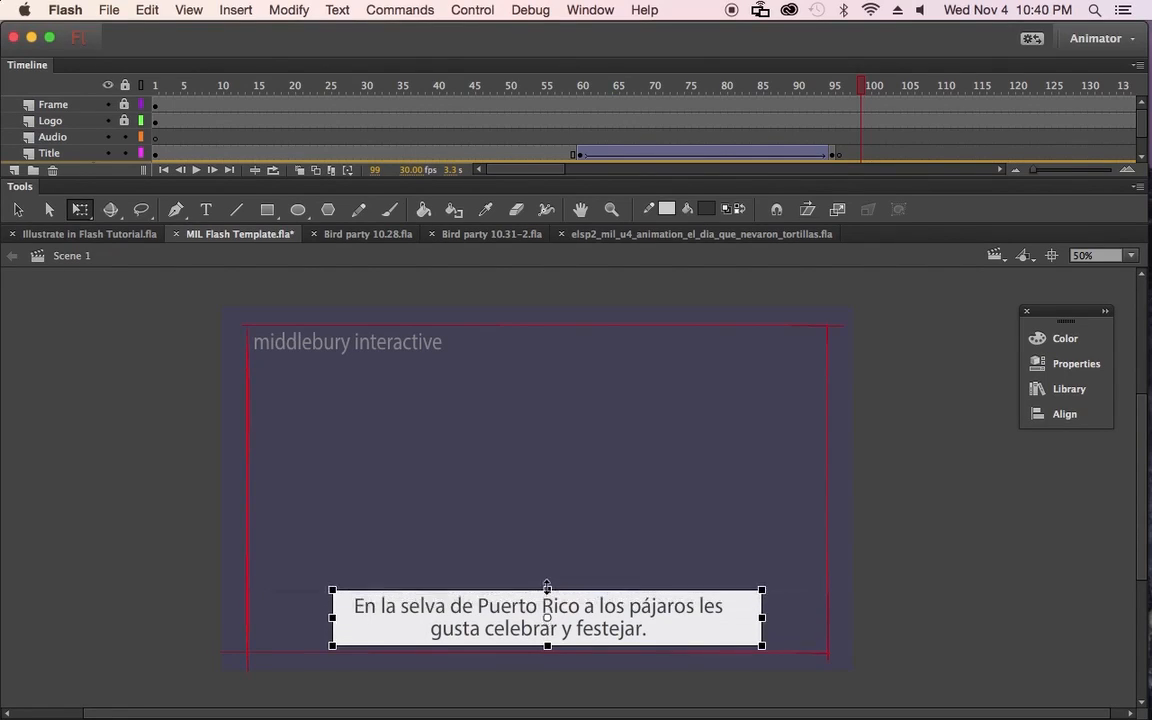
{"action": "left_click_drag", "start_coordinate": [762, 616], "coordinate": [769, 616]}
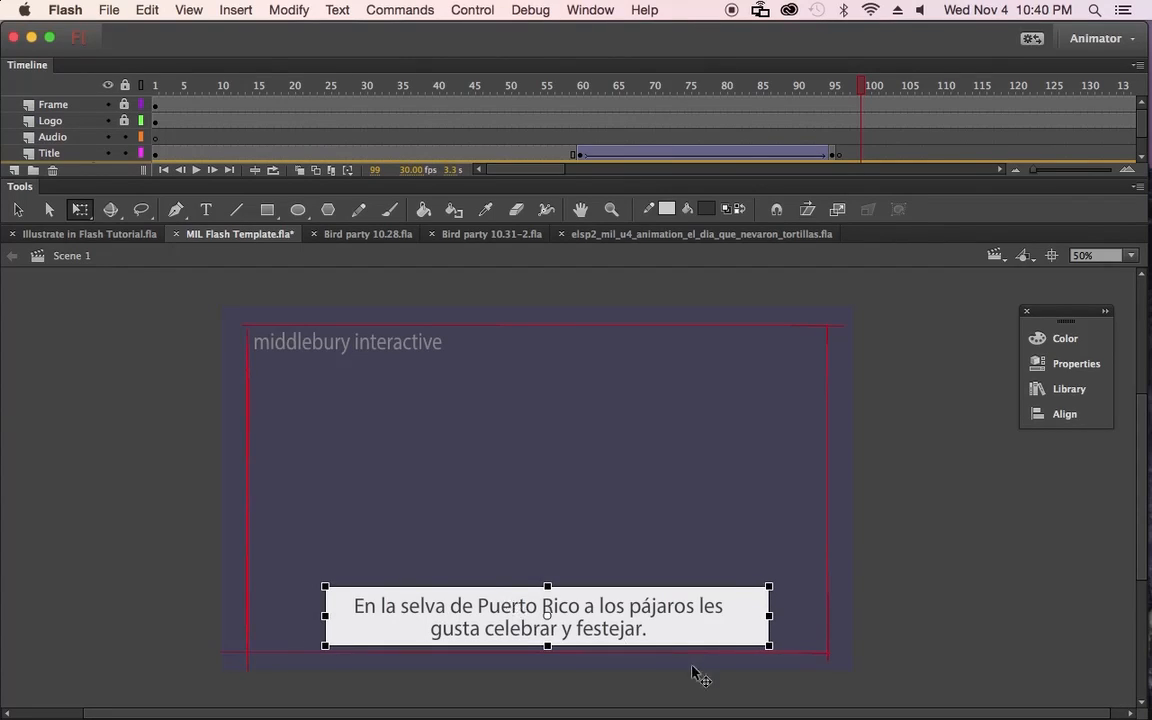
{"action": "left_click", "coordinate": [621, 666]}
{"action": "left_click", "coordinate": [675, 705]}
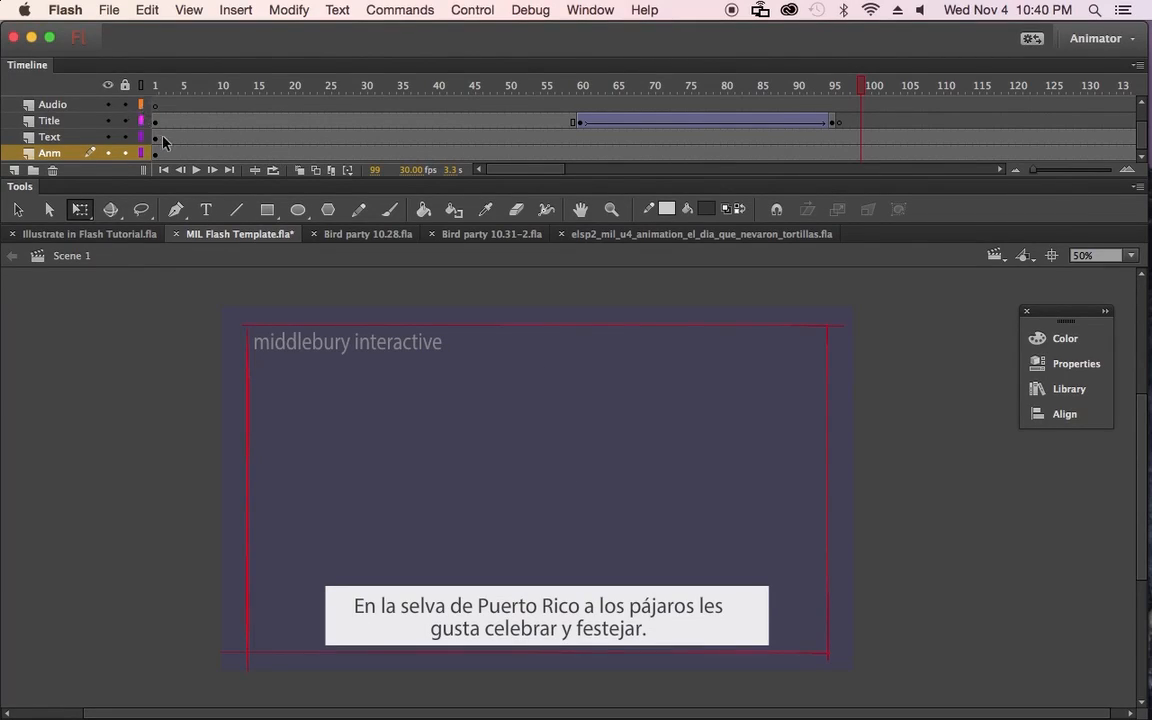
Step: Make Text the active layer and lock the Audio, Title and Anm layers around it
{"action": "left_click", "coordinate": [86, 140]}
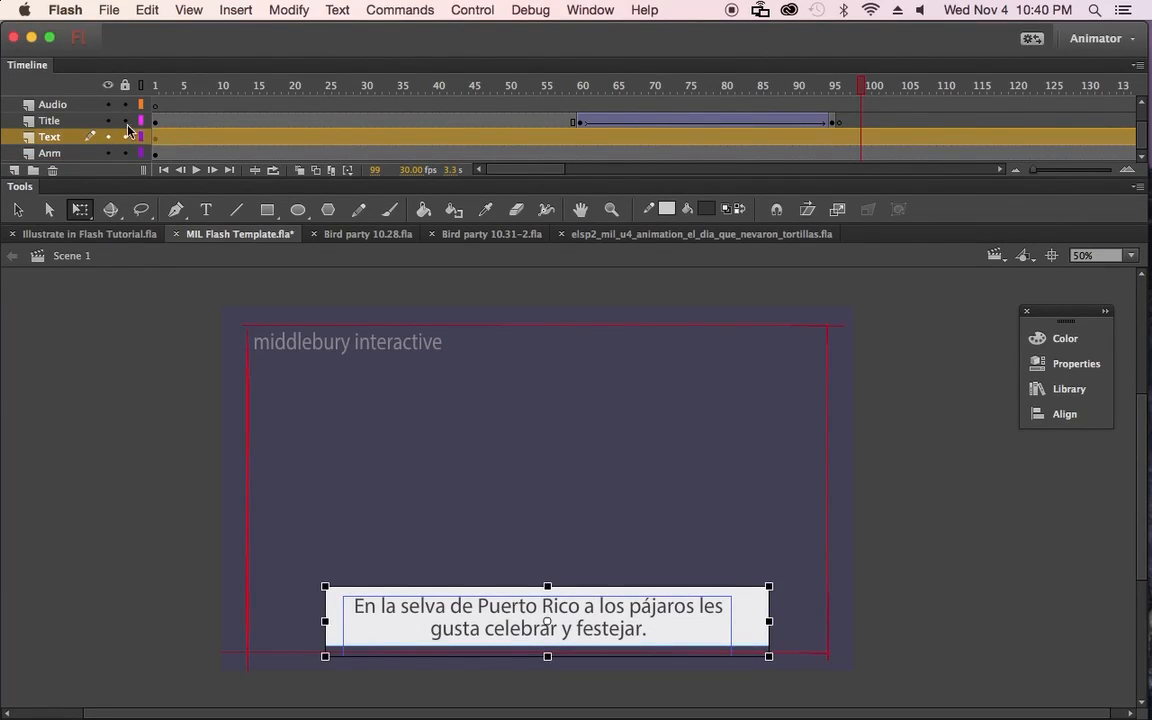
{"action": "left_click", "coordinate": [125, 121]}
{"action": "scroll", "coordinate": [125, 148], "scroll_direction": "up", "scroll_amount": 2}
{"action": "scroll", "coordinate": [125, 122], "scroll_direction": "down", "scroll_amount": 2}
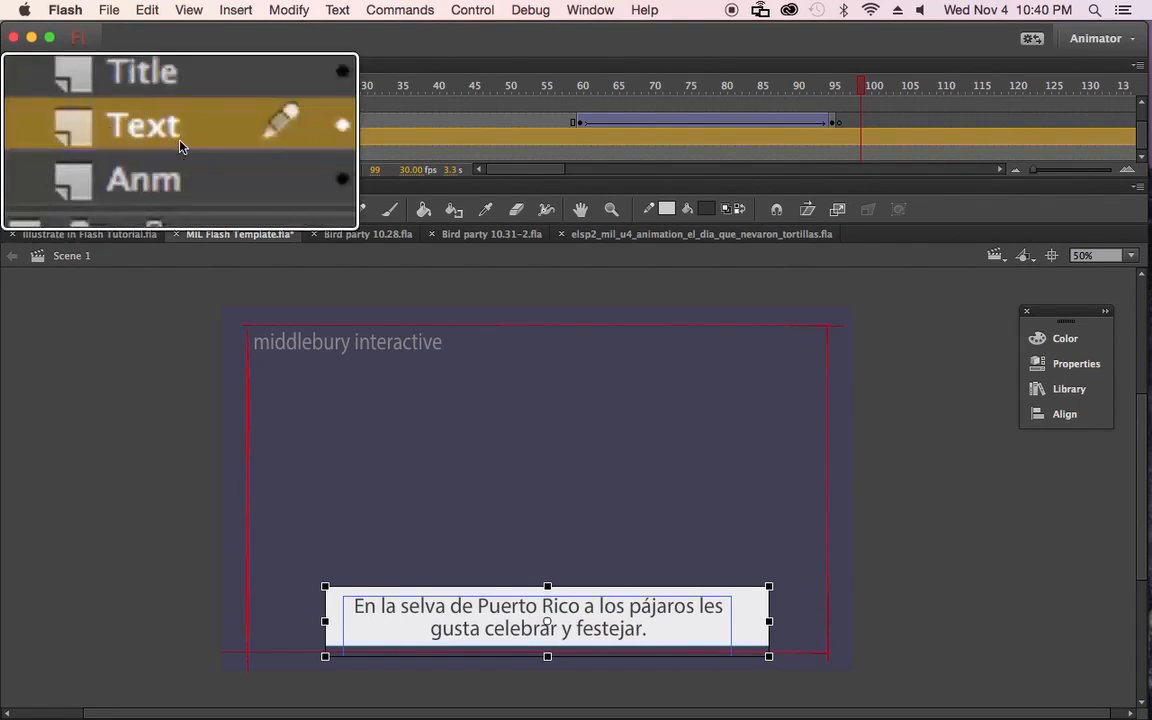
Step: Insert keyframes on the Text layer at frame 134 and about frame 177, and return to frame 134
{"action": "left_click_drag", "start_coordinate": [561, 86], "coordinate": [868, 88]}
{"action": "left_click_drag", "start_coordinate": [1050, 148], "coordinate": [648, 146]}
{"action": "left_click_drag", "start_coordinate": [789, 153], "coordinate": [643, 142]}
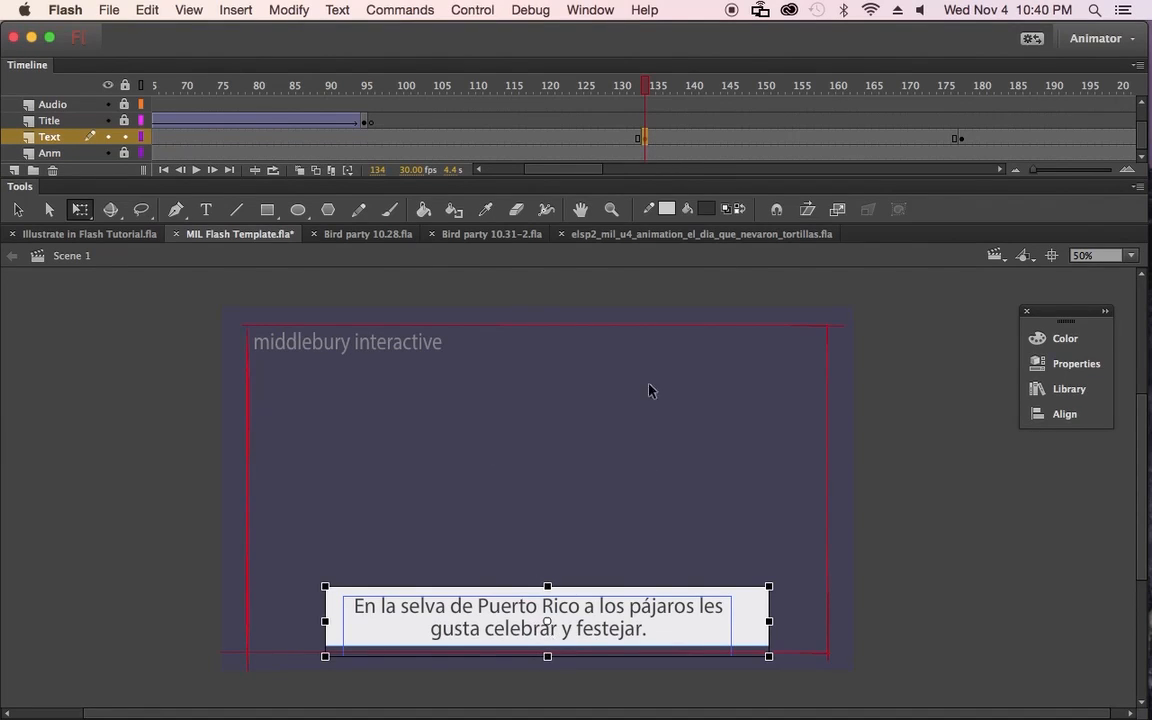
Step: Switch to the Google Doc in Safari and copy the Spanish text of story line 11, the one starting with bold "Ella"
{"action": "key", "text": "super+Tab"}
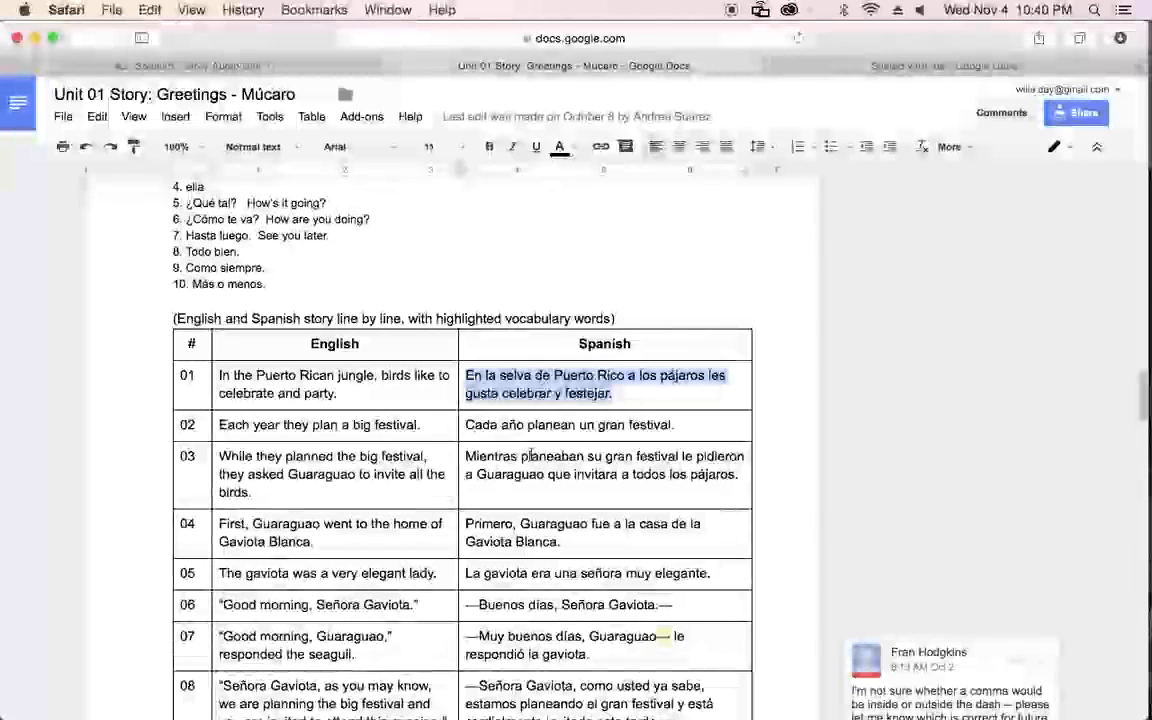
{"action": "left_click_drag", "start_coordinate": [482, 425], "coordinate": [586, 427]}
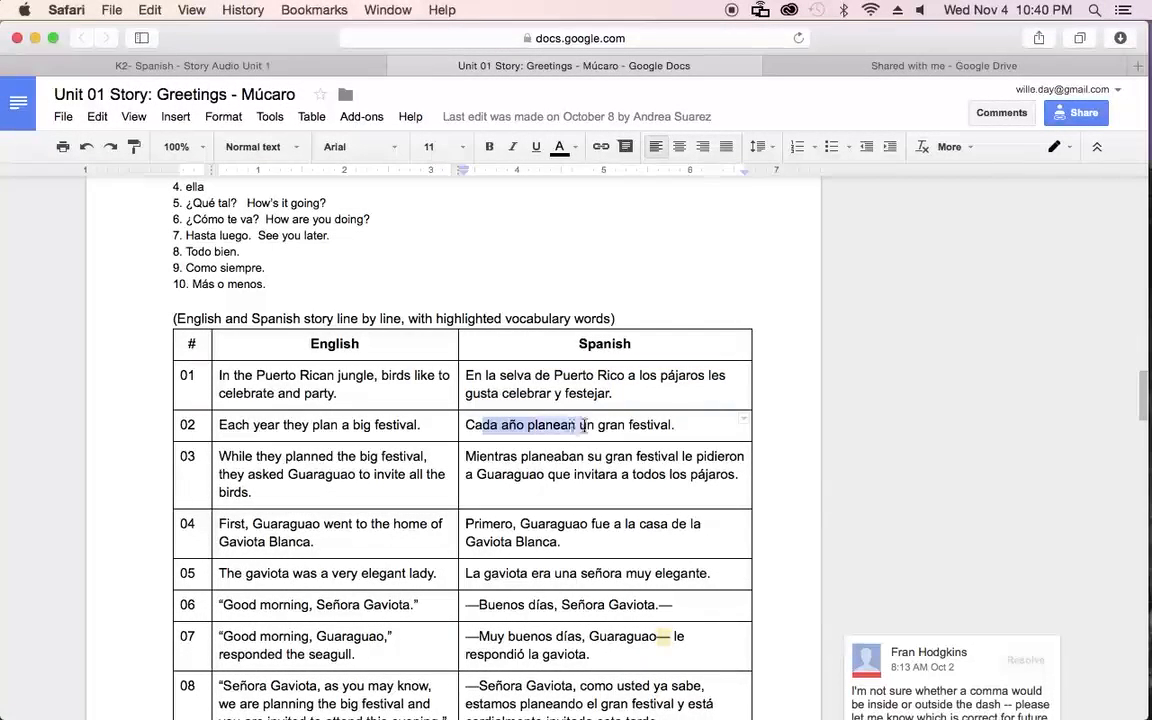
{"action": "left_click", "coordinate": [580, 497]}
{"action": "scroll", "coordinate": [575, 490], "scroll_direction": "down", "scroll_amount": 3}
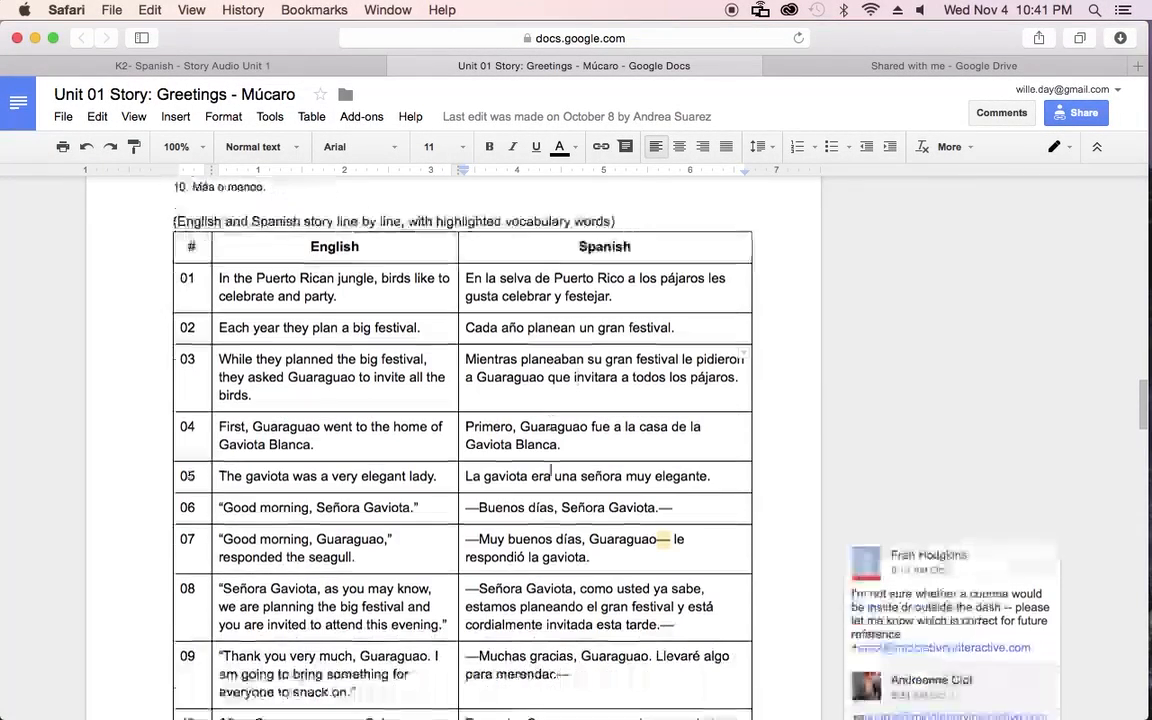
{"action": "scroll", "coordinate": [552, 472], "scroll_direction": "up", "scroll_amount": 3}
{"action": "scroll", "coordinate": [577, 484], "scroll_direction": "down", "scroll_amount": 5}
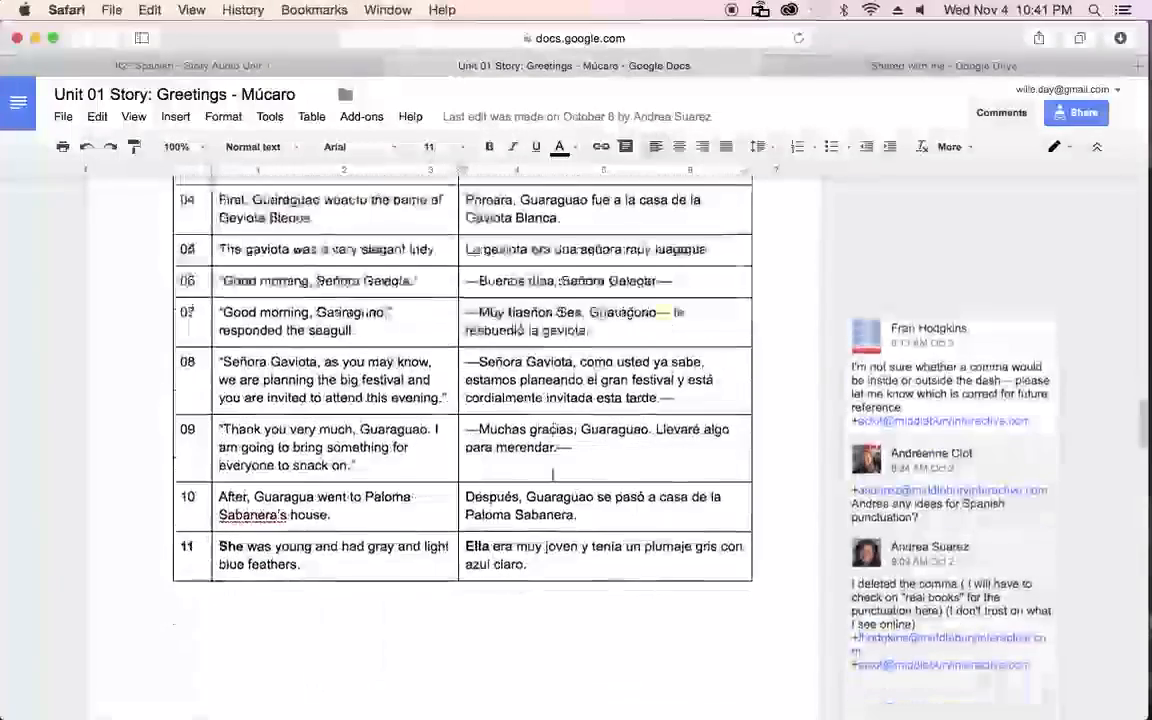
{"action": "scroll", "coordinate": [577, 484], "scroll_direction": "down", "scroll_amount": 5}
{"action": "scroll", "coordinate": [555, 468], "scroll_direction": "up", "scroll_amount": 2}
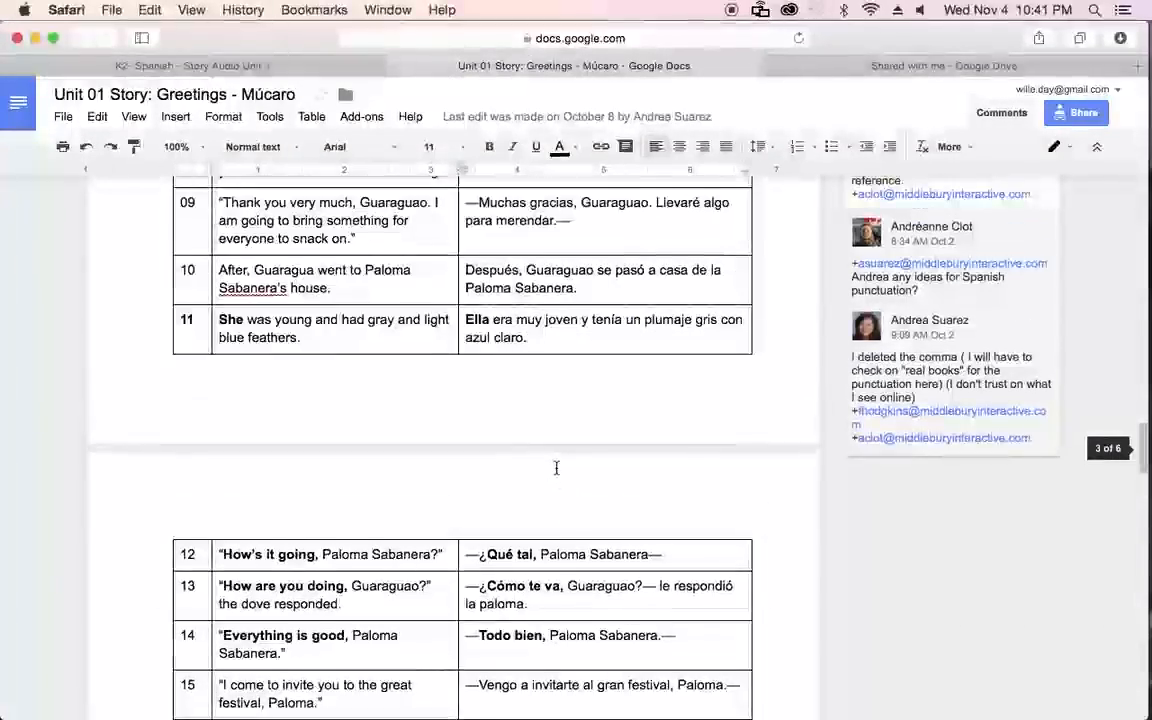
{"action": "scroll", "coordinate": [533, 450], "scroll_direction": "up", "scroll_amount": 3}
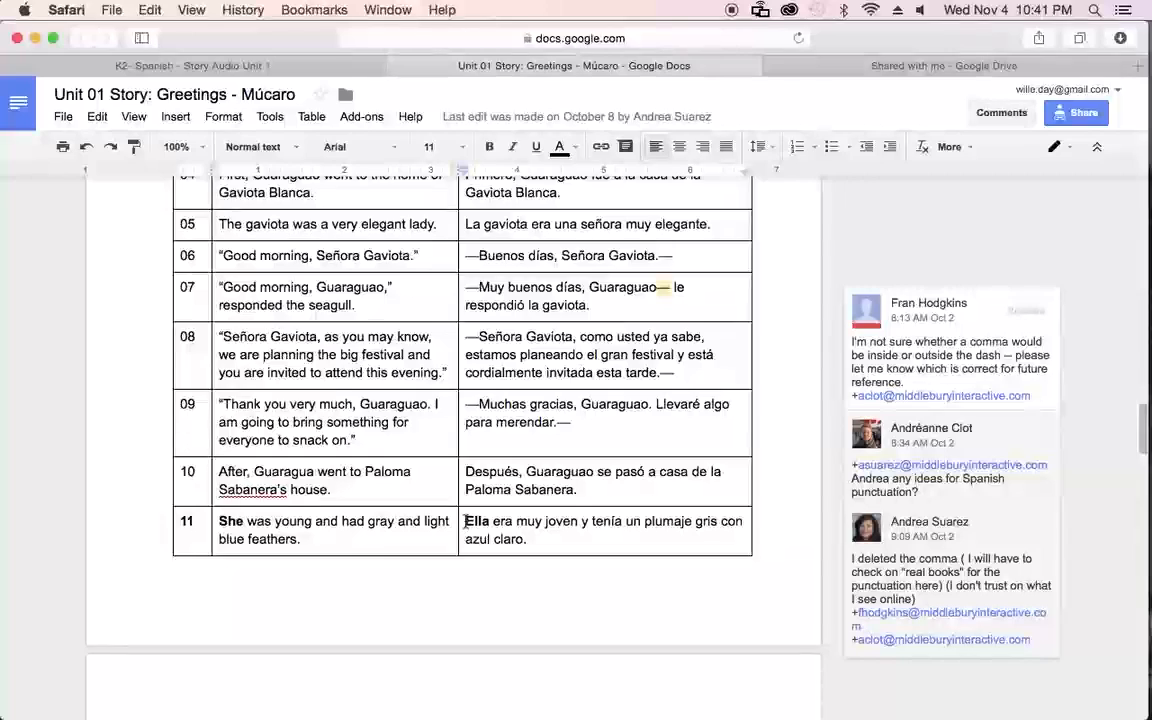
{"action": "left_click_drag", "start_coordinate": [466, 520], "coordinate": [530, 538]}
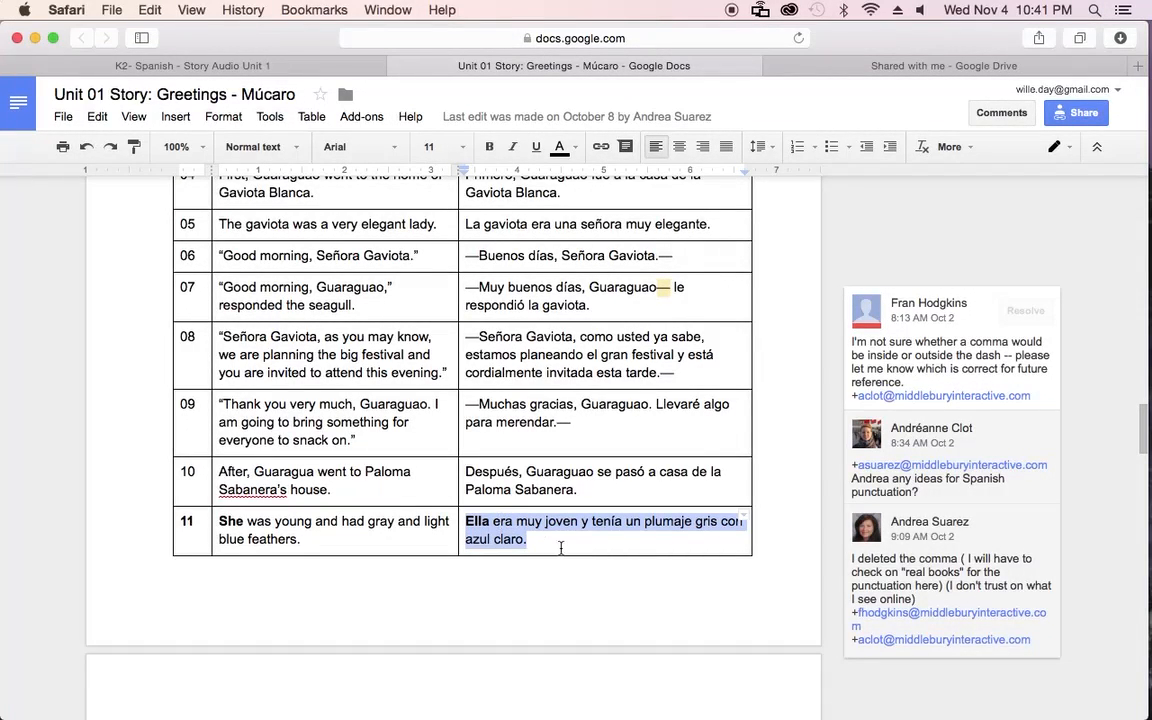
{"action": "key", "text": "super+c"}
Step: Back in Flash, replace the frame 134 caption with the copied line "Ella era muy joven y tenía un plumaje gris con azul claro."
{"action": "key", "text": "super+Tab"}
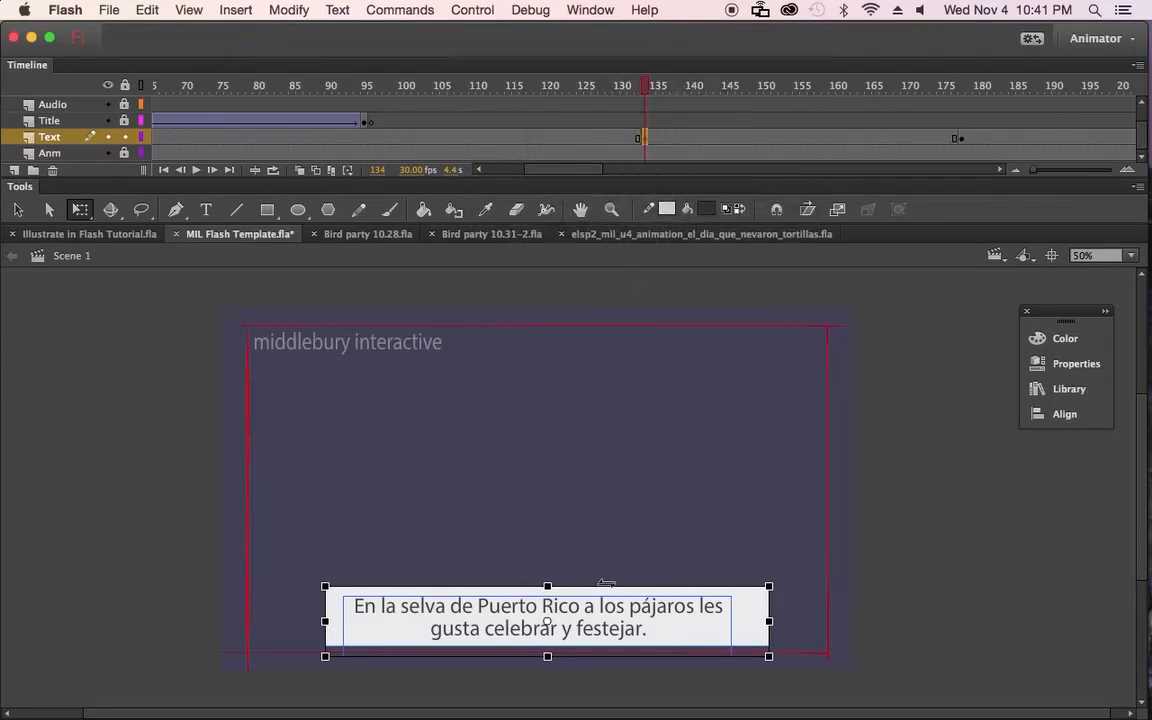
{"action": "double_click", "coordinate": [622, 632]}
{"action": "left_click_drag", "start_coordinate": [650, 625], "coordinate": [366, 610]}
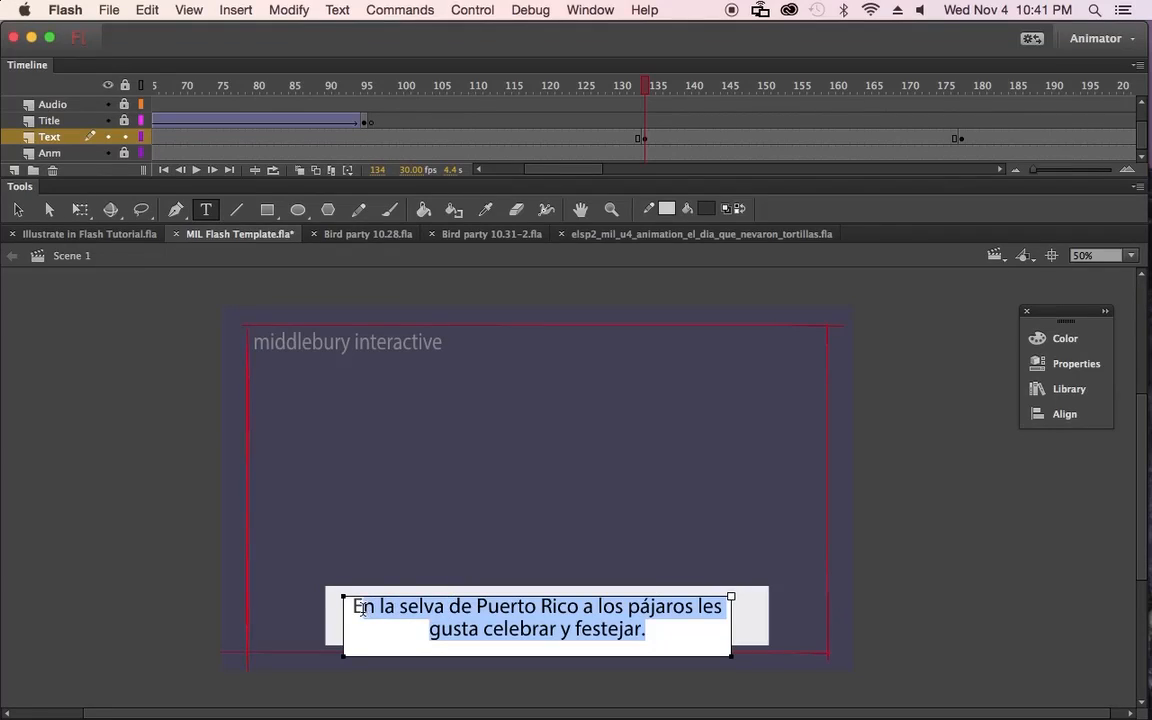
{"action": "key", "text": "super+v"}
{"action": "left_click_drag", "start_coordinate": [357, 616], "coordinate": [343, 617]}
{"action": "key", "text": "BackSpace"}
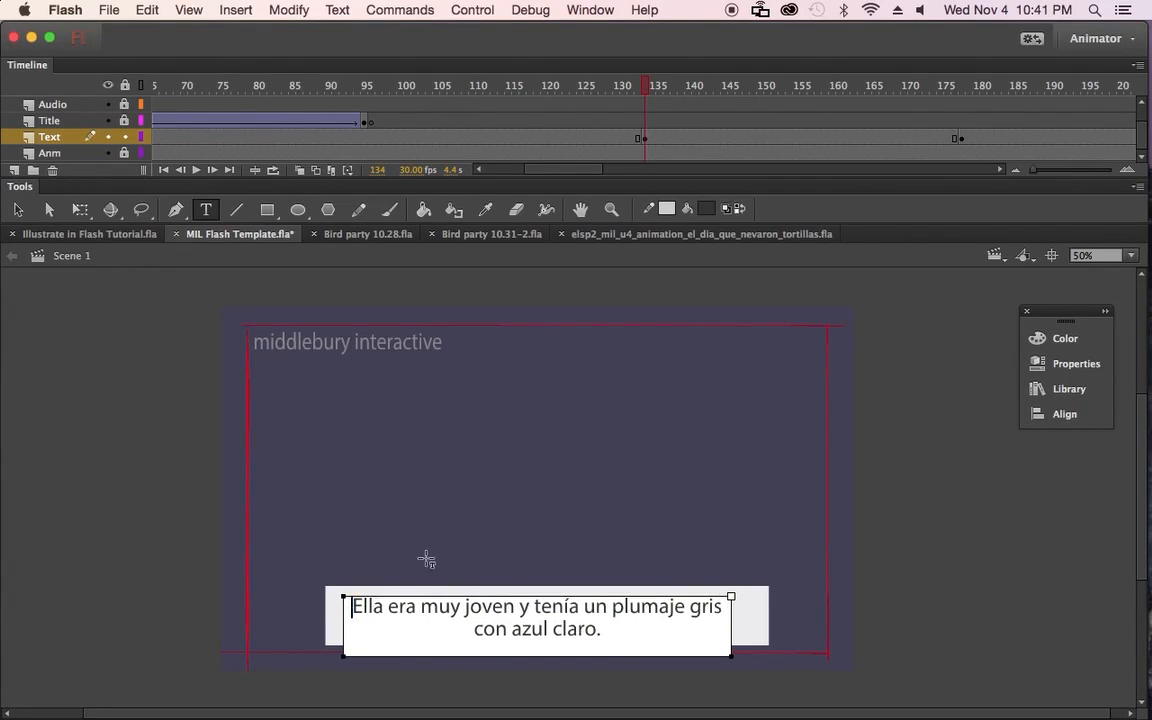
{"action": "left_click", "coordinate": [18, 209]}
{"action": "left_click", "coordinate": [100, 385]}
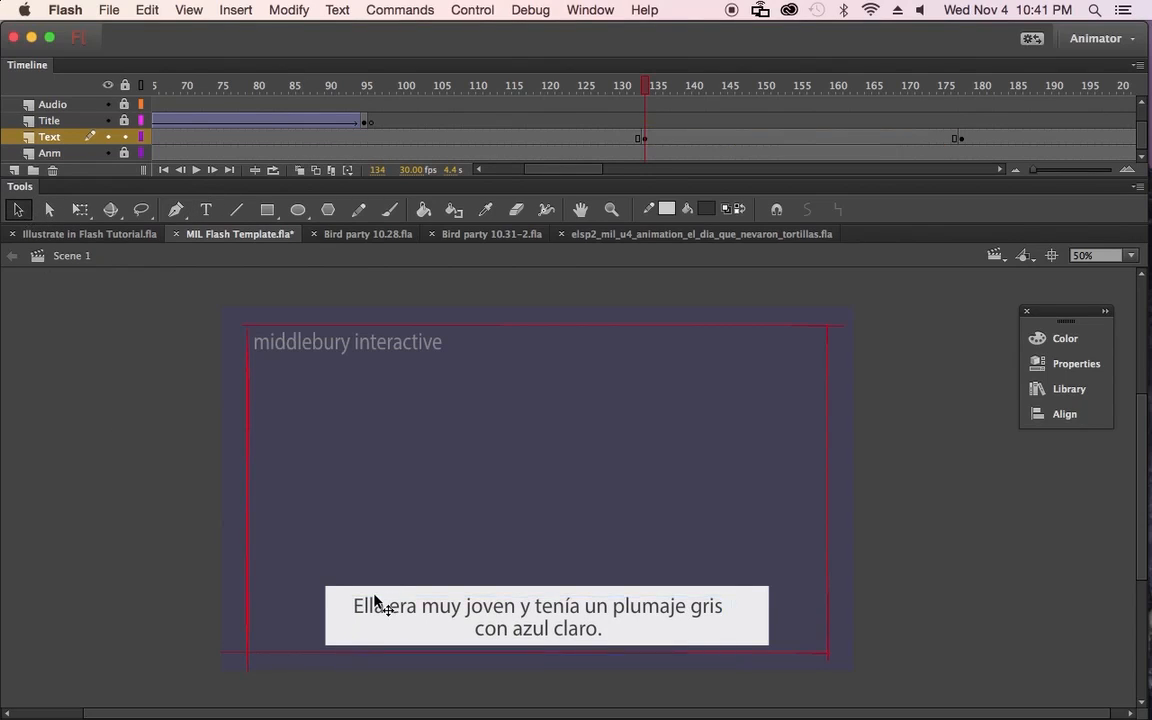
Step: Color the vocabulary word "Ella" in the frame 134 caption dark red #990000
{"action": "left_click", "coordinate": [385, 613]}
{"action": "double_click", "coordinate": [370, 610]}
{"action": "left_click_drag", "start_coordinate": [384, 610], "coordinate": [343, 613]}
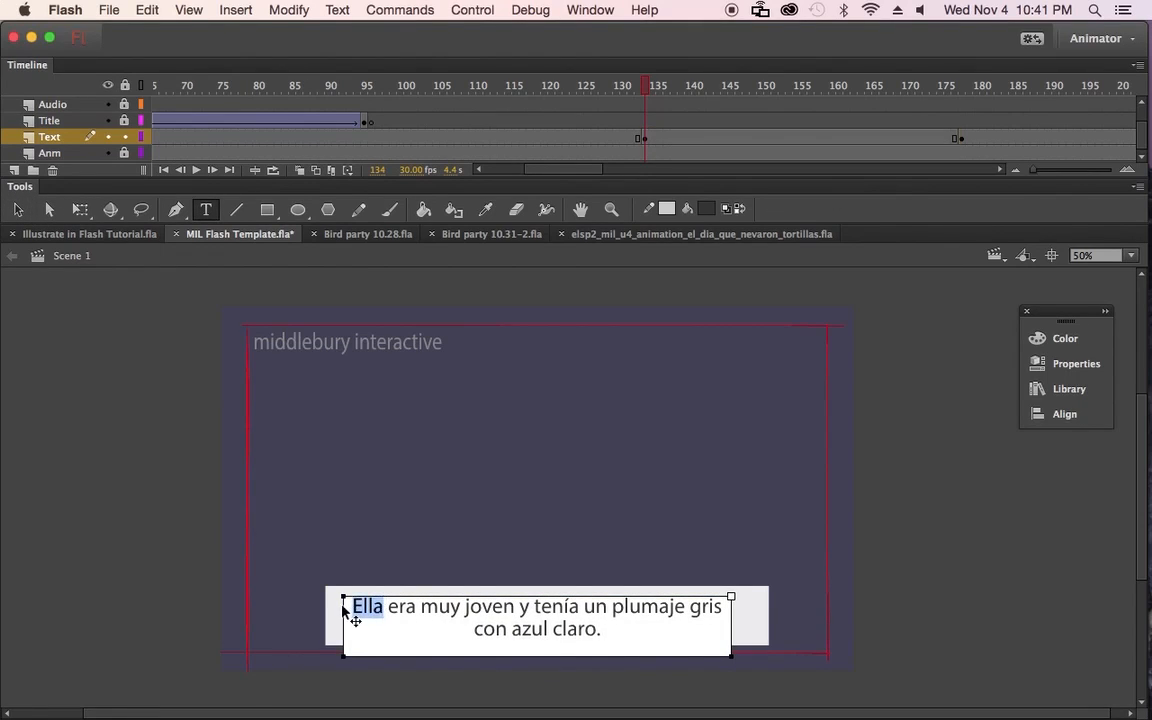
{"action": "left_click", "coordinate": [707, 212]}
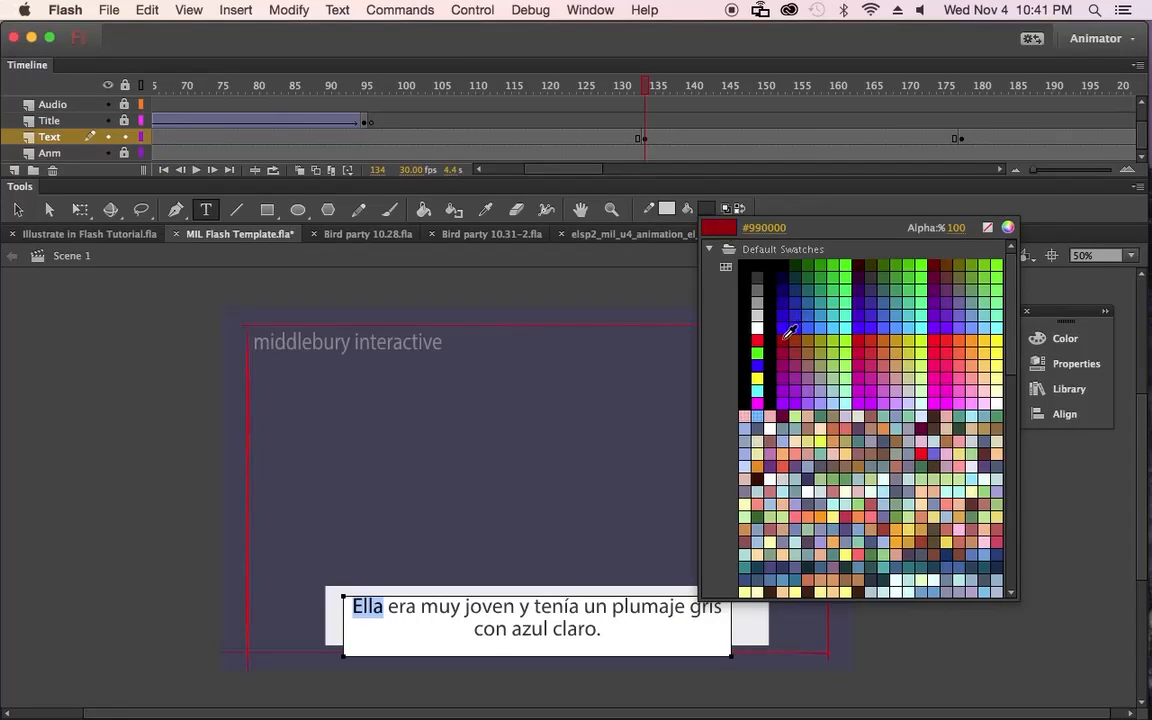
{"action": "left_click", "coordinate": [789, 333]}
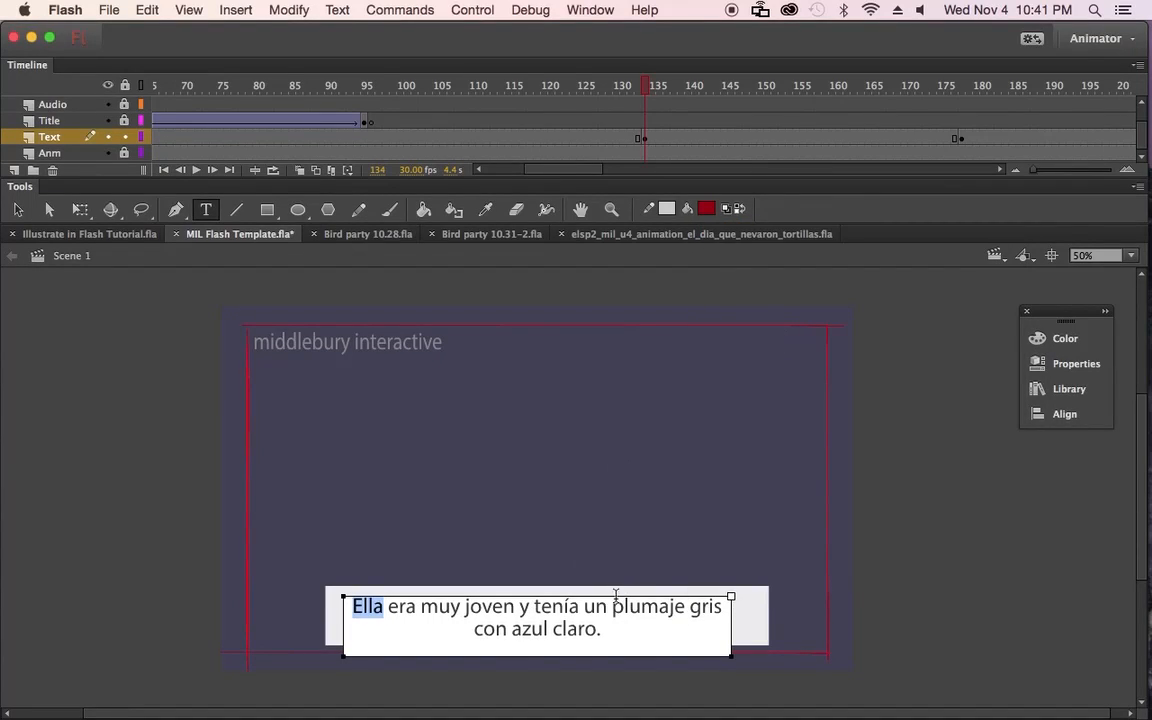
{"action": "left_click", "coordinate": [613, 607]}
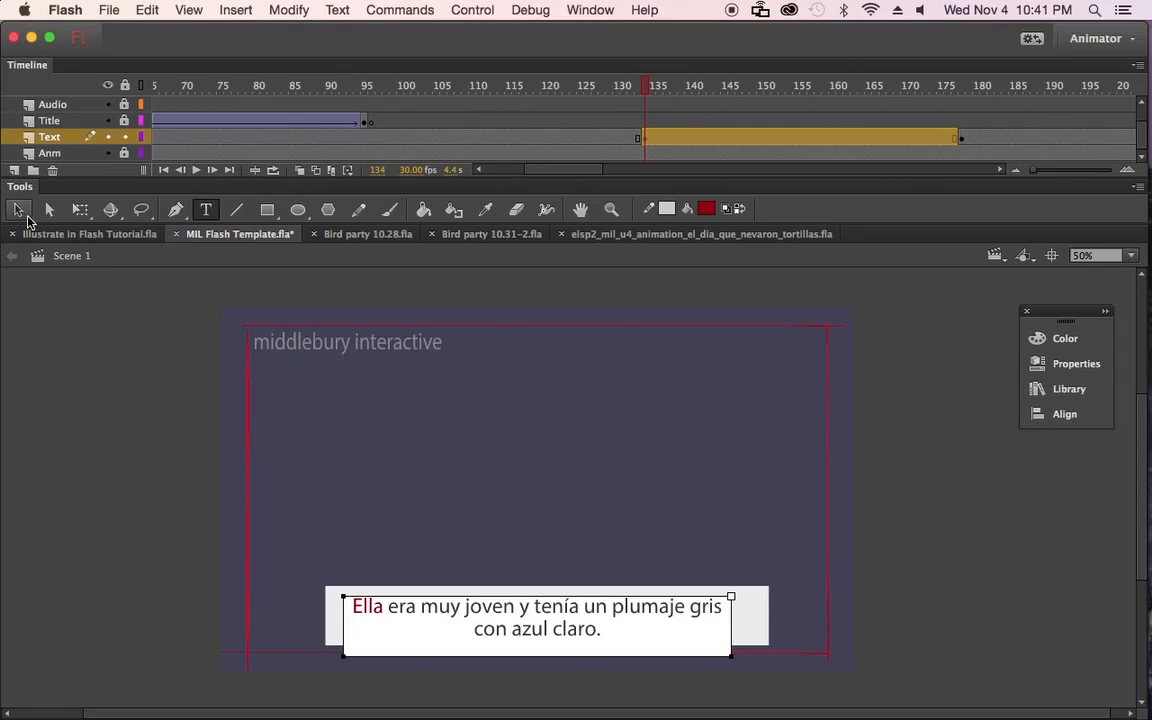
{"action": "left_click", "coordinate": [18, 210]}
{"action": "left_click", "coordinate": [146, 398]}
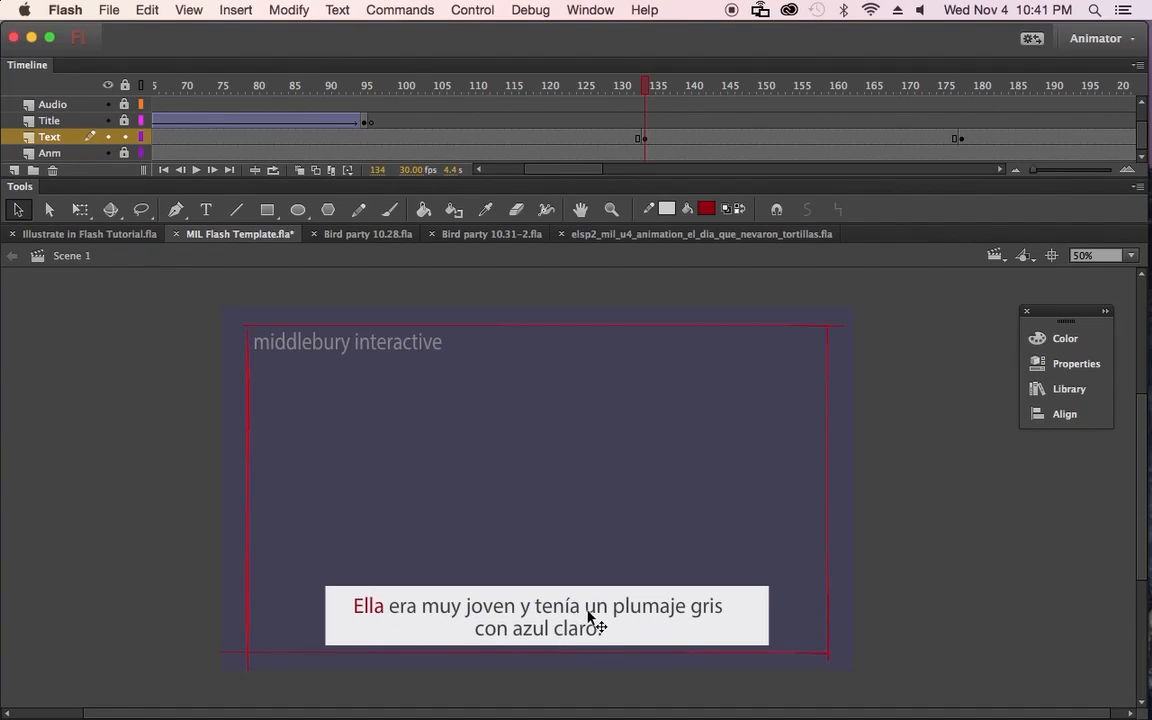
Step: Insert a line break before "un plumaje" so the caption splits into two more even lines
{"action": "double_click", "coordinate": [595, 609]}
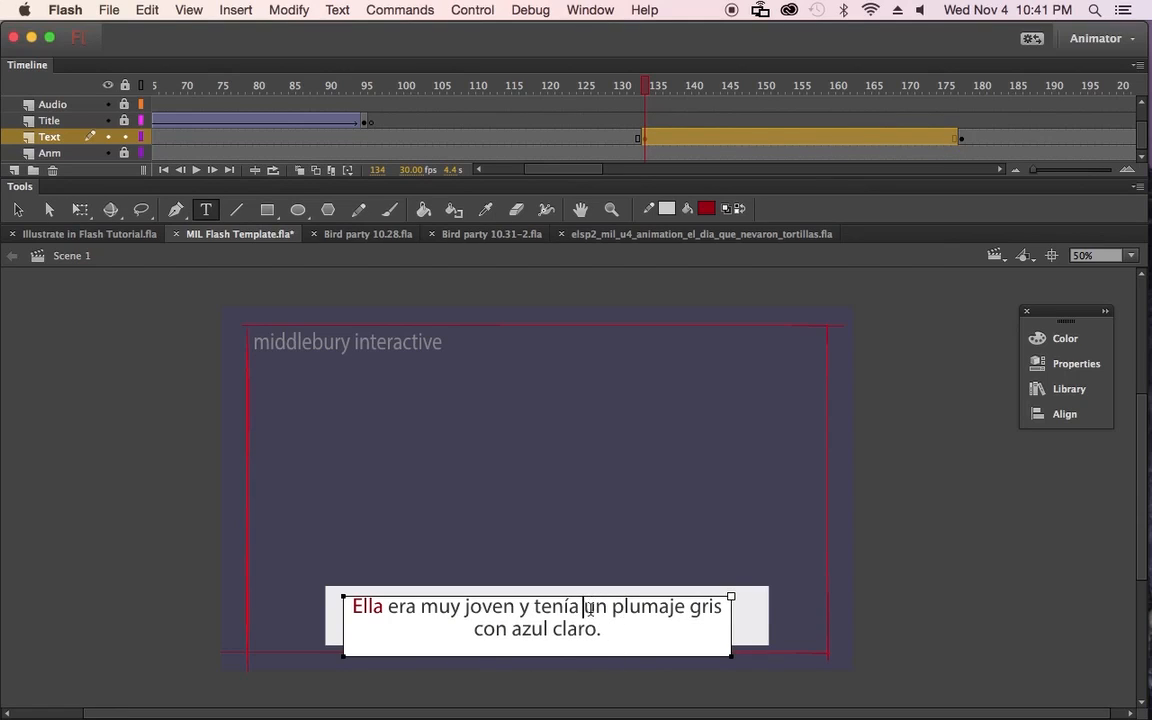
{"action": "left_click", "coordinate": [588, 609]}
{"action": "key", "text": "Return"}
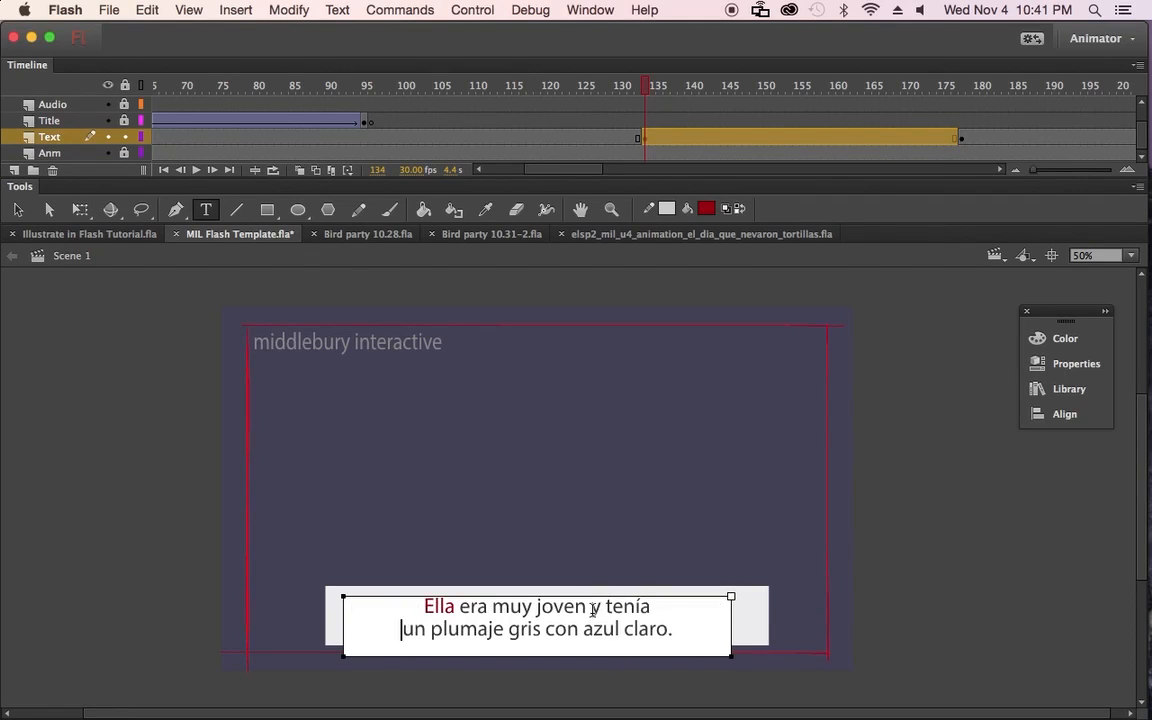
{"action": "left_click", "coordinate": [20, 206]}
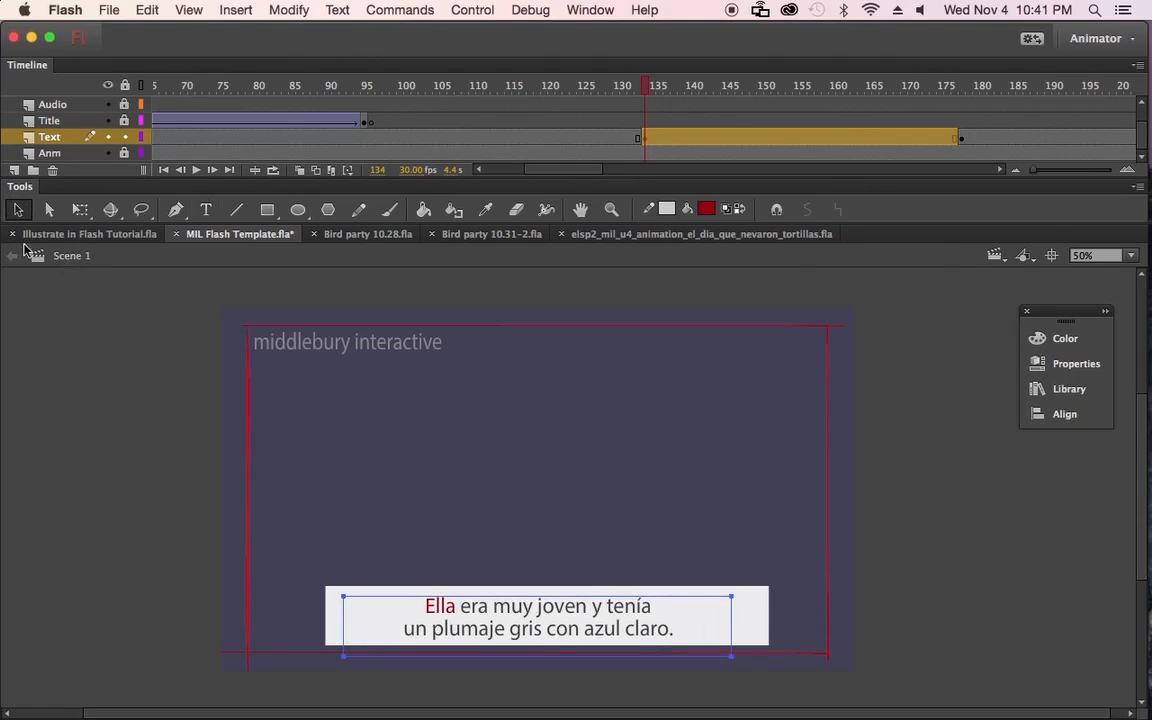
{"action": "left_click", "coordinate": [93, 458]}
Step: Narrow the white caption box symmetrically with Free Transform around the shorter caption lines
{"action": "left_click", "coordinate": [660, 624]}
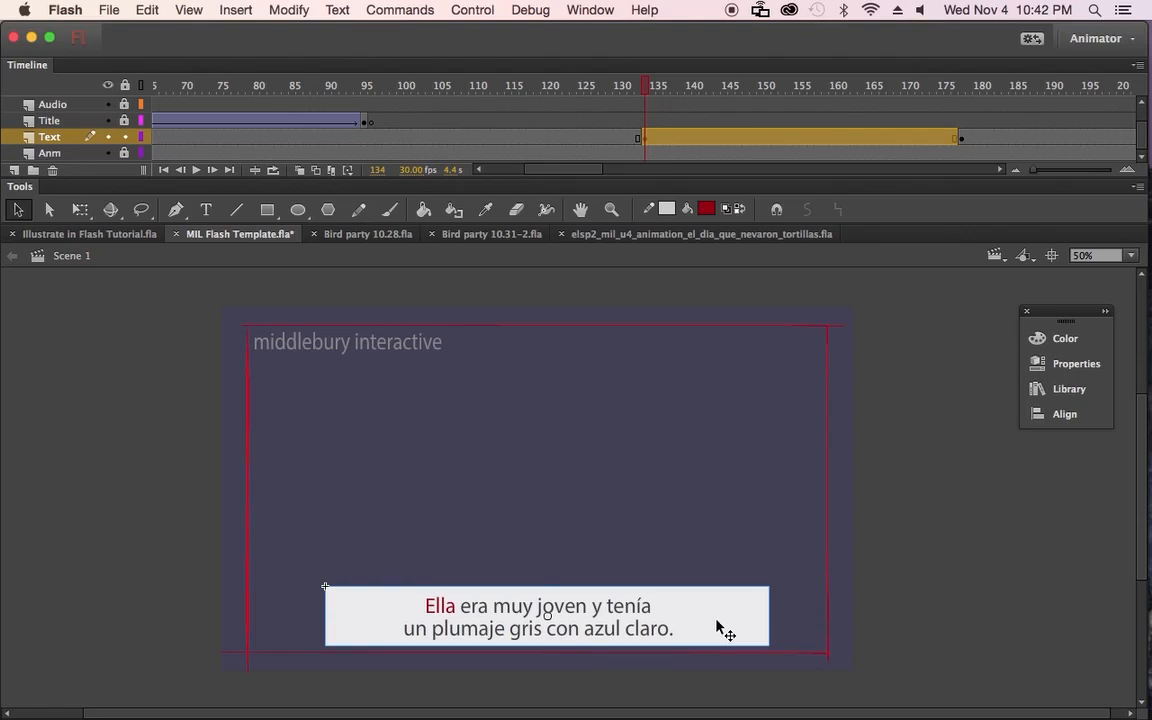
{"action": "key", "text": "q"}
{"action": "left_click_drag", "start_coordinate": [769, 616], "coordinate": [736, 617]}
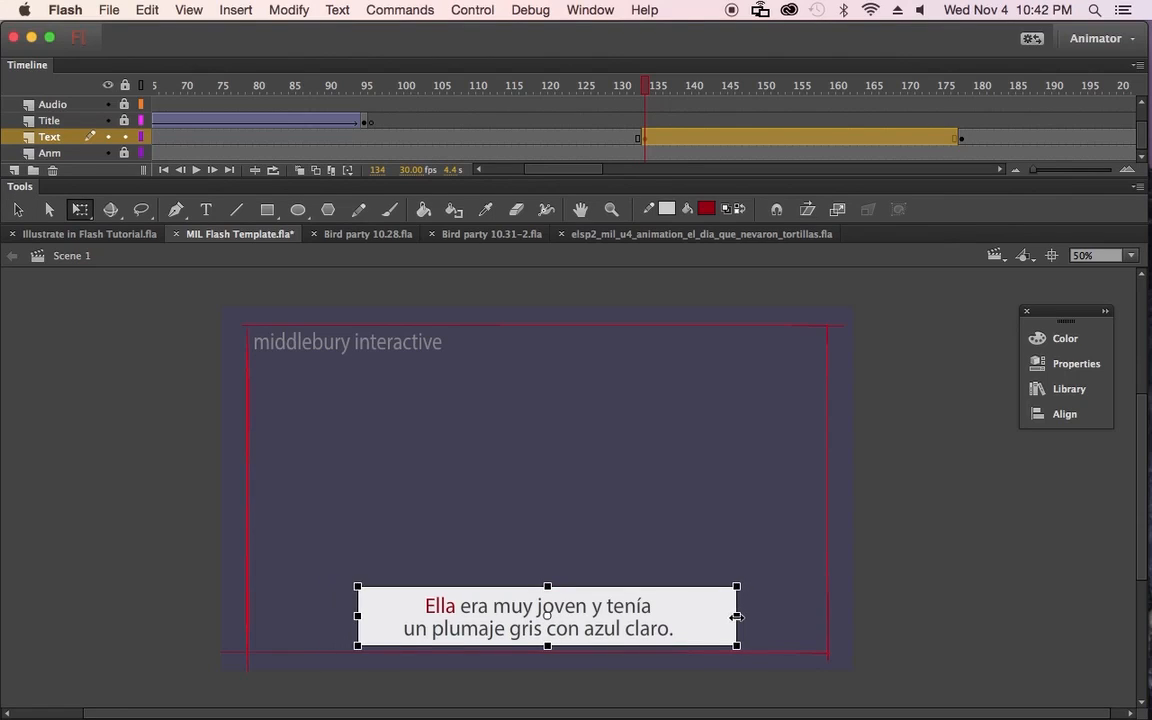
Step: Center the white caption box horizontally on the stage with Align horizontal center
{"action": "left_click_drag", "start_coordinate": [612, 609], "coordinate": [605, 615]}
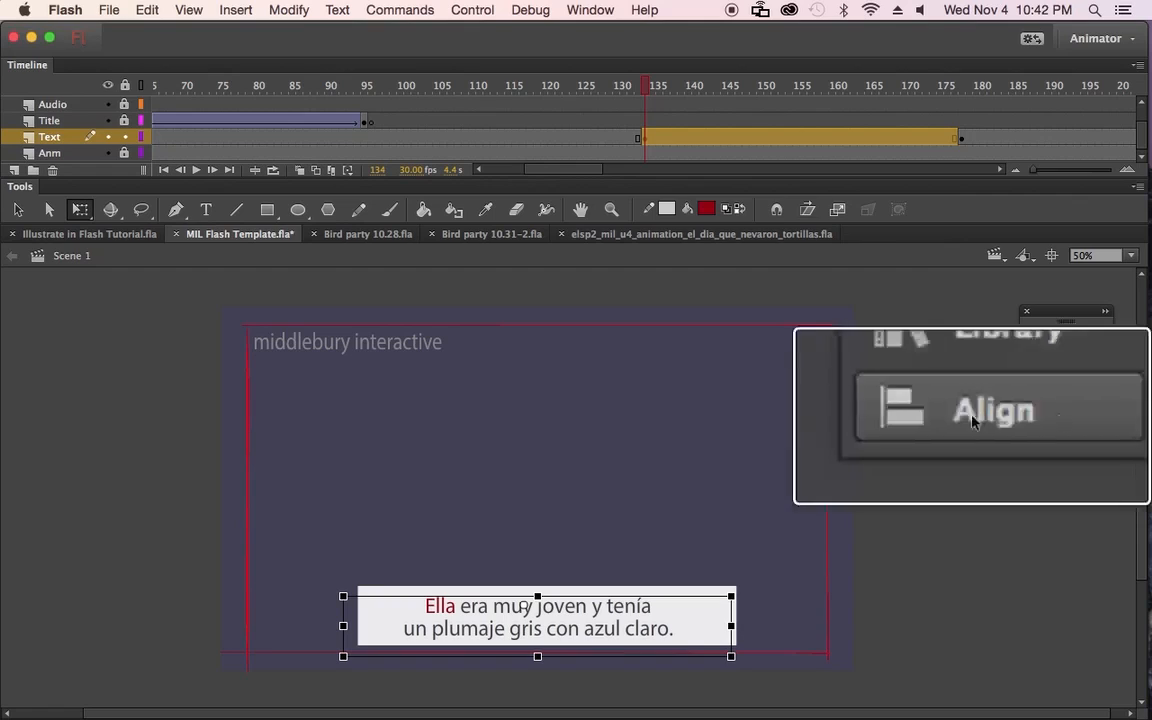
{"action": "left_click", "coordinate": [1066, 420]}
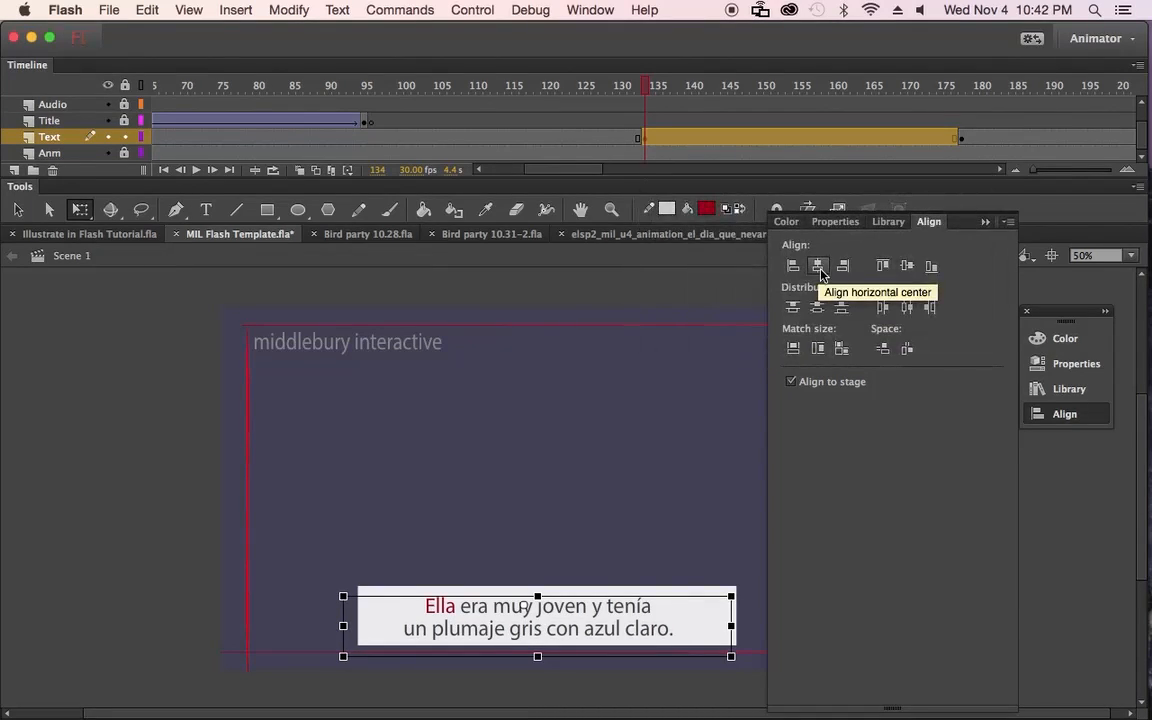
{"action": "left_click", "coordinate": [704, 590]}
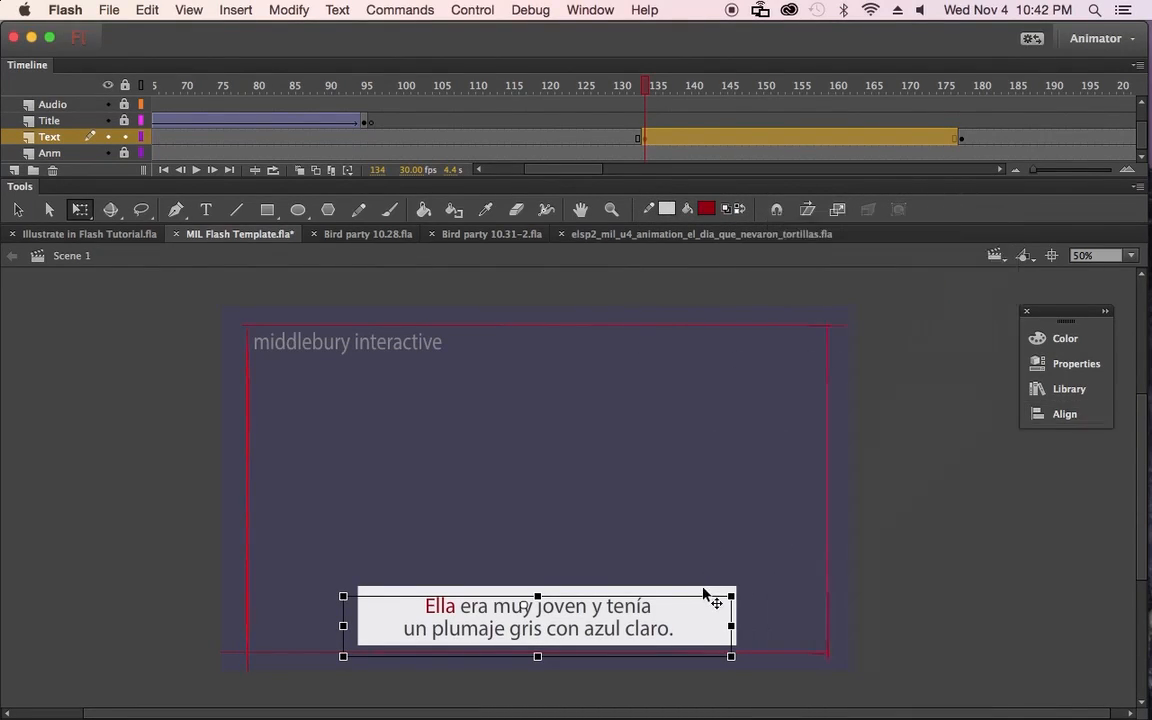
{"action": "left_click", "coordinate": [1070, 413]}
{"action": "left_click", "coordinate": [820, 266]}
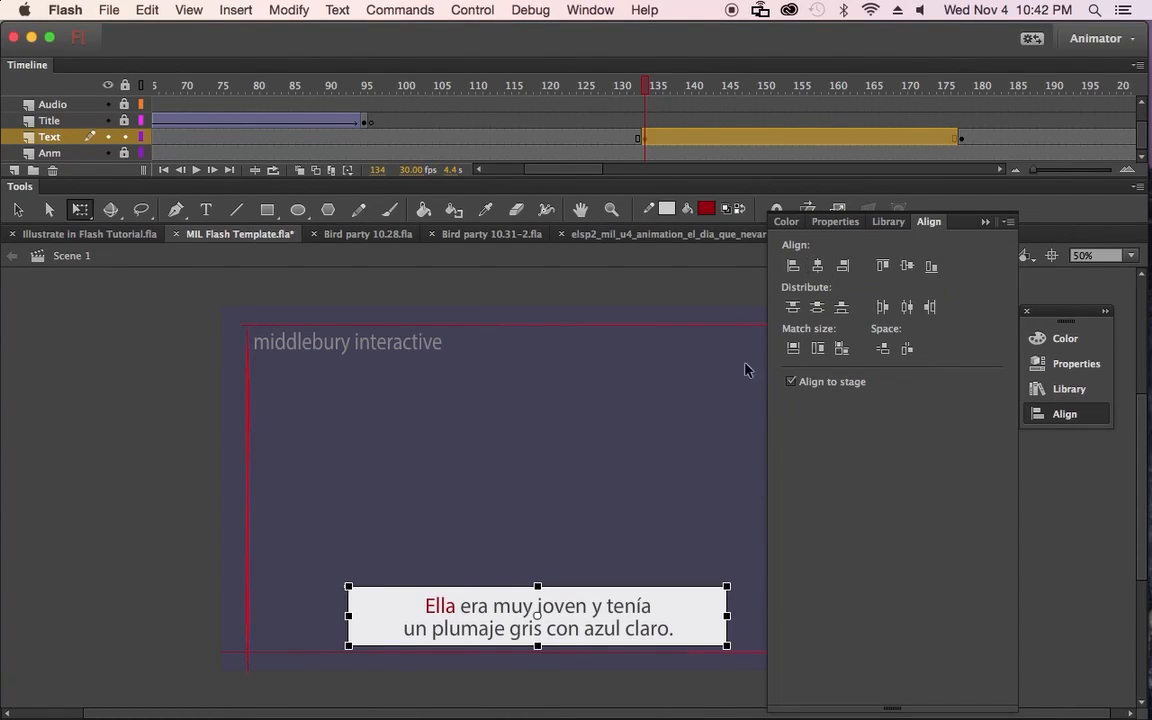
{"action": "left_click", "coordinate": [711, 295]}
Step: Nudge the caption text slightly upward so it sits vertically centered in the white box
{"action": "left_click", "coordinate": [585, 612]}
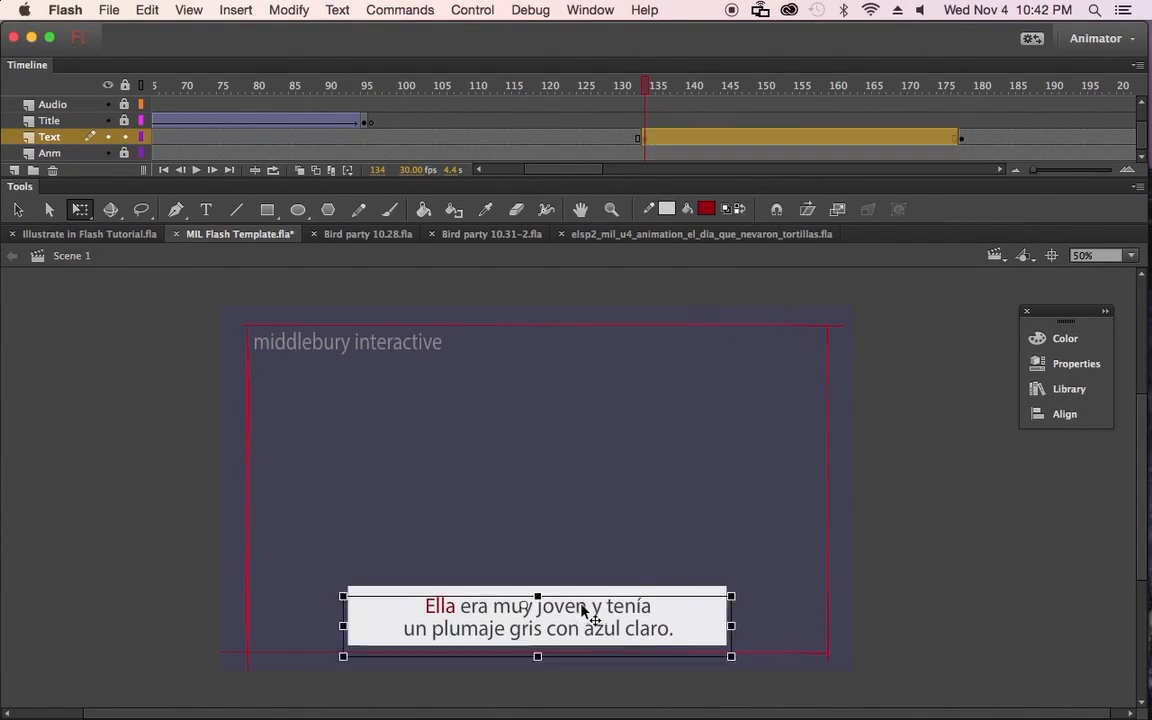
{"action": "key", "text": "Up"}
{"action": "key", "text": "Up"}
{"action": "key", "text": "Up"}
{"action": "key", "text": "Up"}
{"action": "key", "text": "Up"}
{"action": "key", "text": "Up"}
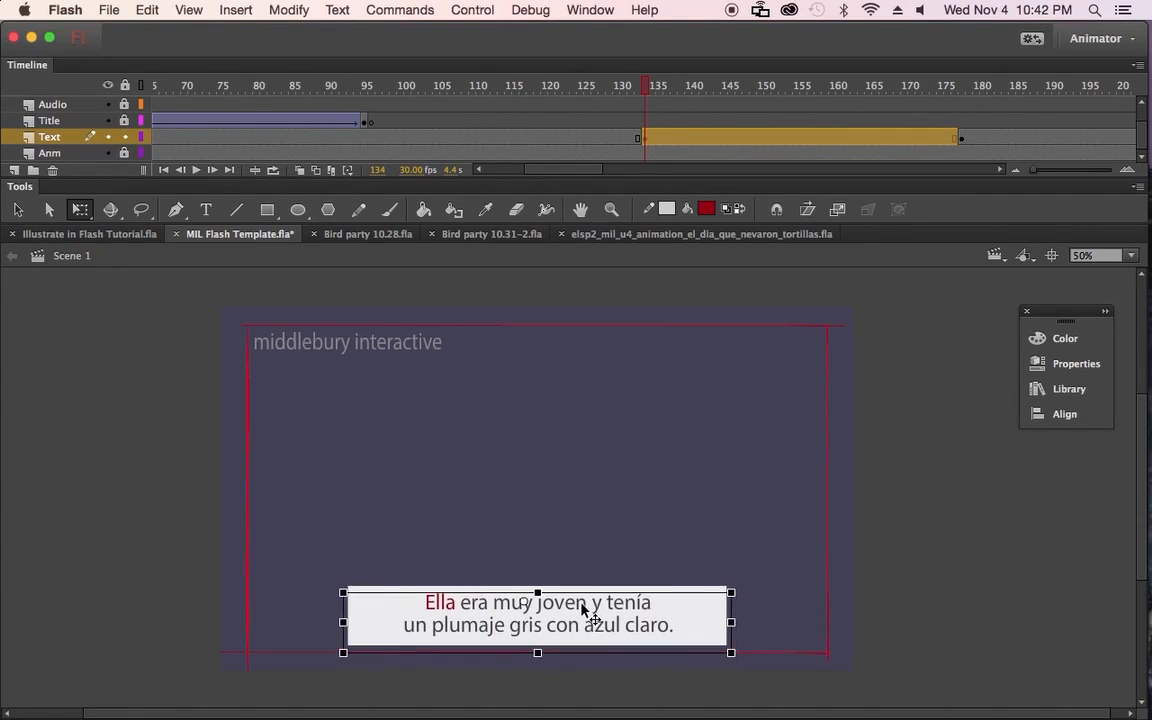
Step: Narrow the white box to leave a small even margin beside the two caption lines, and move the playhead back to frame 125
{"action": "left_click", "coordinate": [741, 601]}
{"action": "left_click", "coordinate": [728, 612]}
{"action": "left_click_drag", "start_coordinate": [727, 616], "coordinate": [679, 616]}
{"action": "left_click", "coordinate": [782, 594]}
{"action": "left_click", "coordinate": [697, 622]}
{"action": "left_click", "coordinate": [743, 615]}
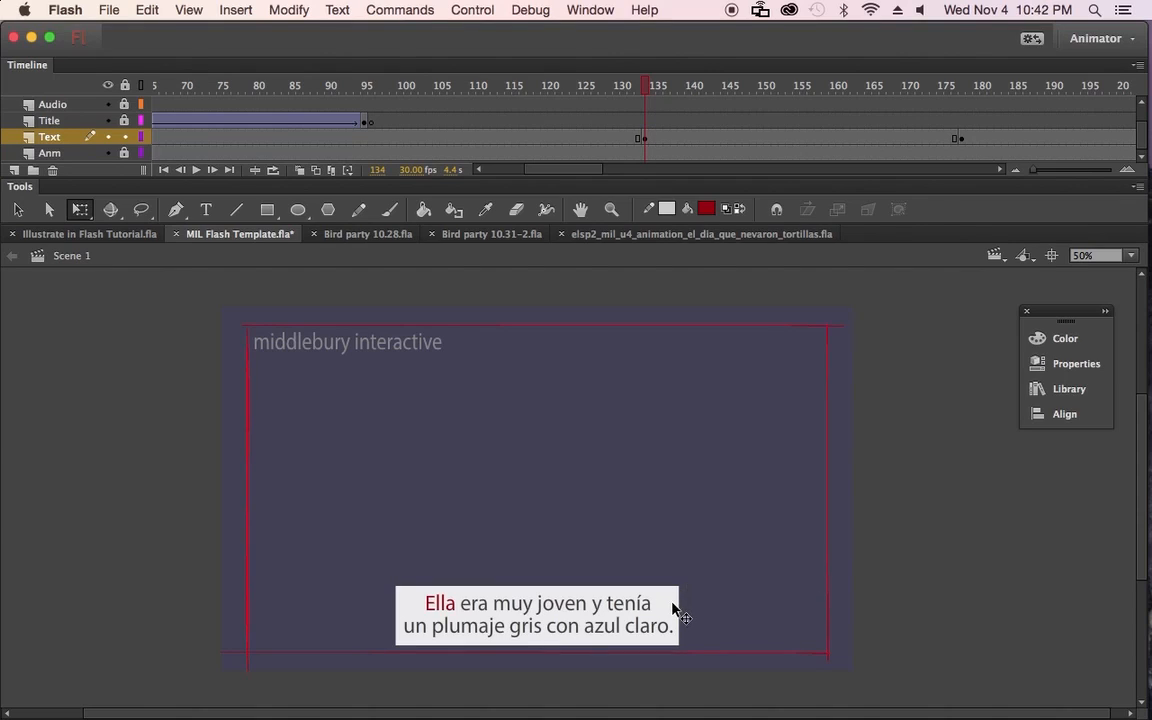
{"action": "left_click", "coordinate": [675, 612]}
{"action": "left_click_drag", "start_coordinate": [680, 616], "coordinate": [699, 614]}
{"action": "left_click", "coordinate": [884, 602]}
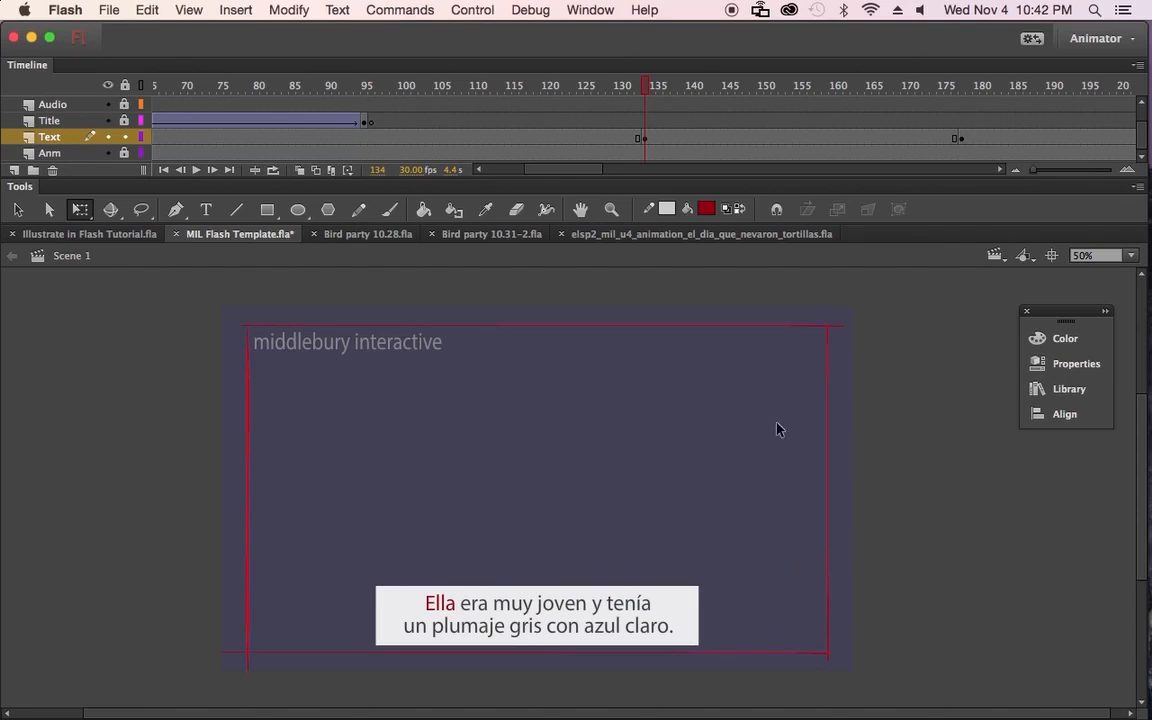
{"action": "left_click_drag", "start_coordinate": [645, 88], "coordinate": [576, 123]}
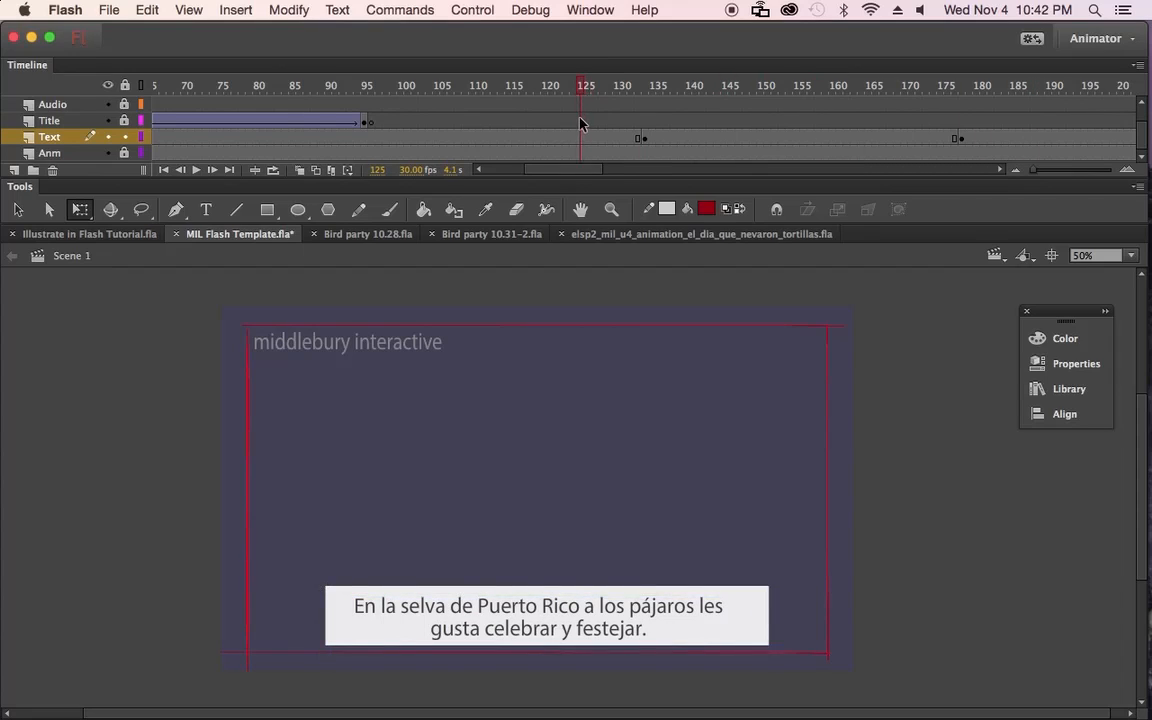
Step: Check the outline in TextEdit and open the "K2- Spanish - Story Audio Unit 1" Google Drive folder in Safari
{"action": "key", "text": "super+Tab"}
{"action": "key", "text": "super+Tab"}
{"action": "key", "text": "super+Tab"}
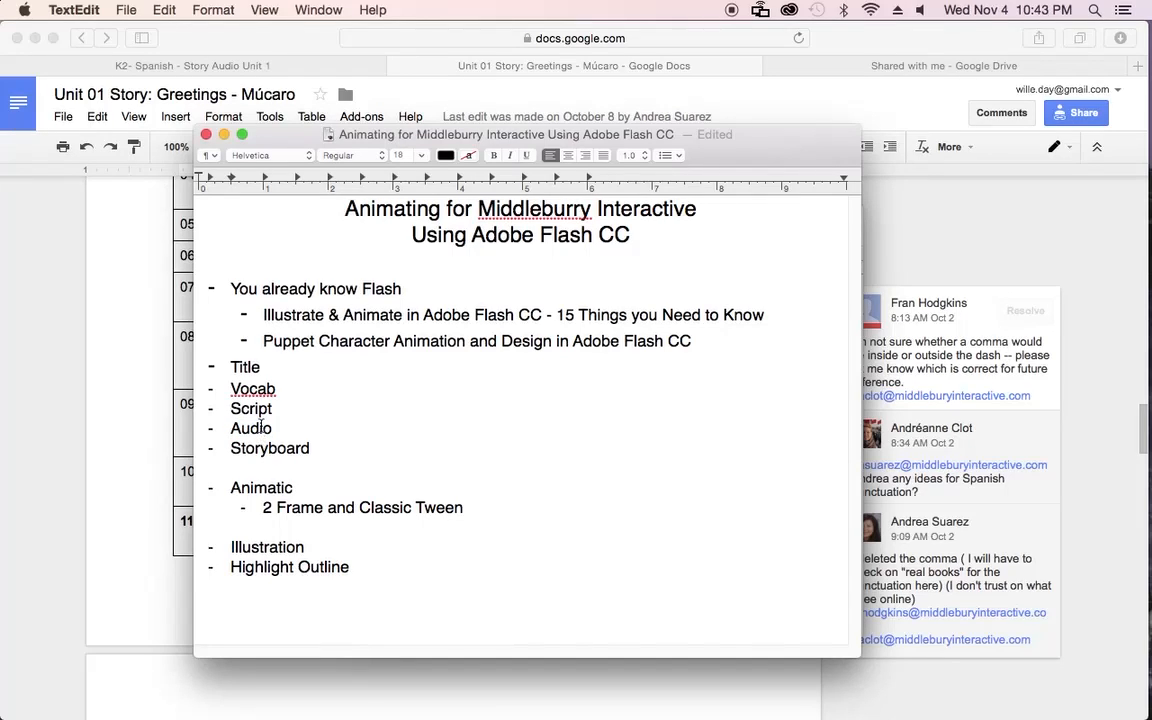
{"action": "key", "text": "super+Tab"}
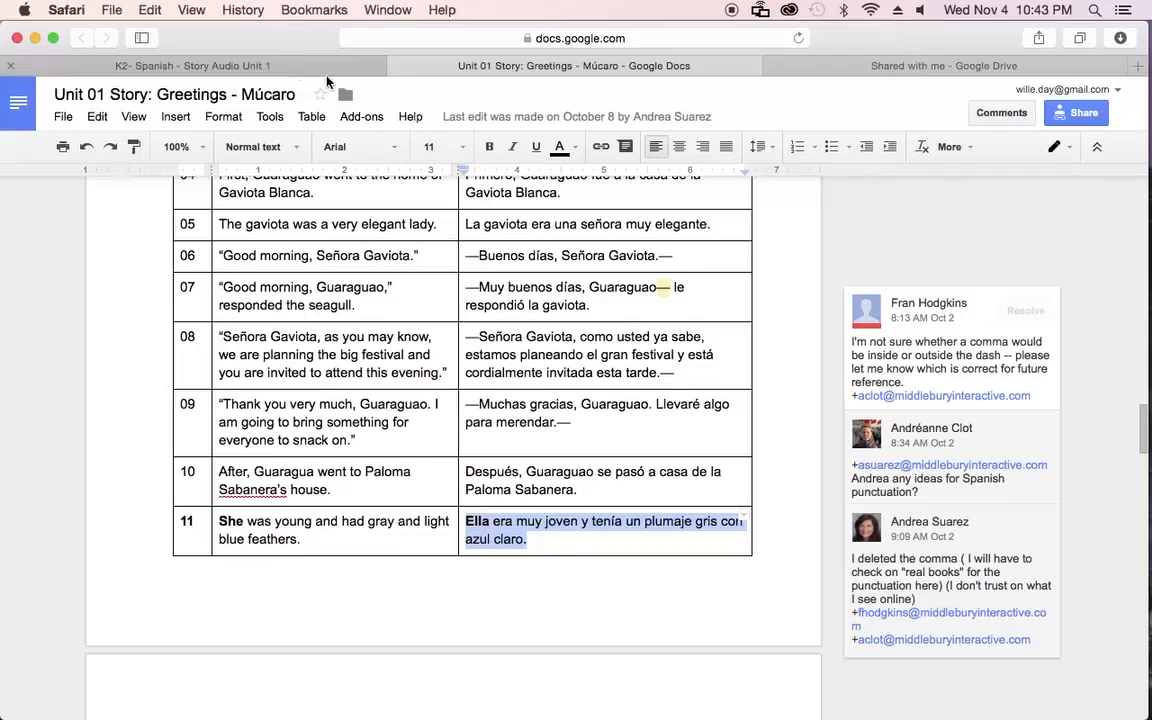
{"action": "key", "text": "super+Tab"}
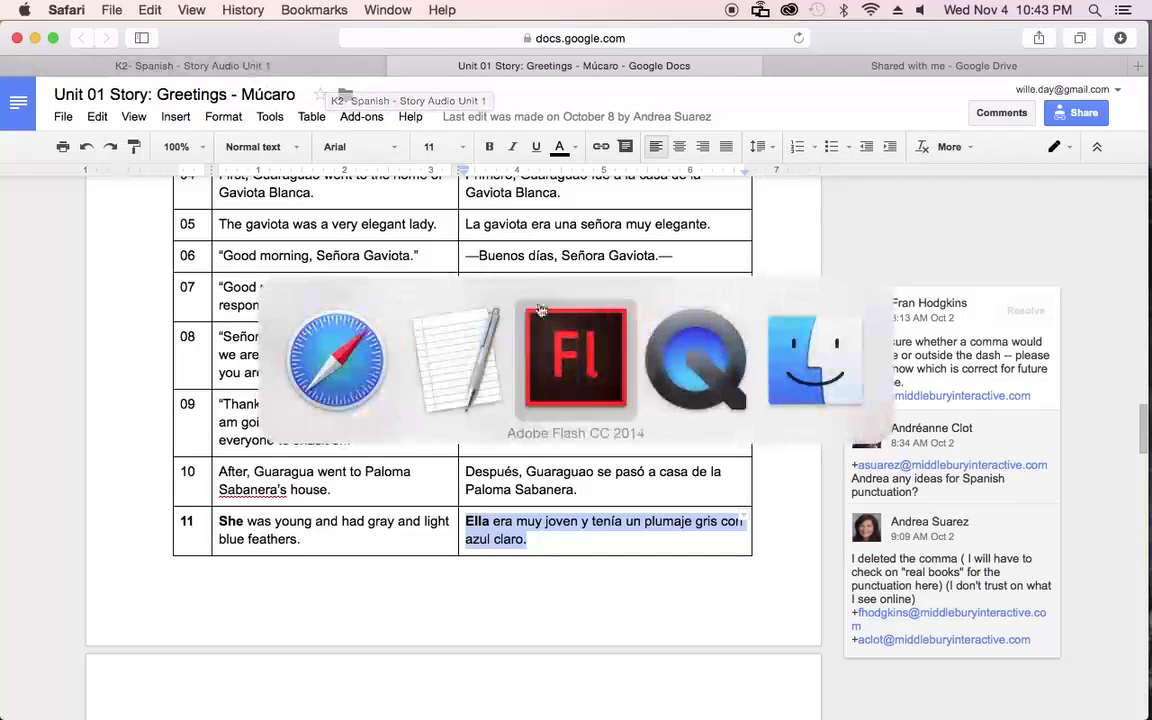
{"action": "left_click", "coordinate": [430, 347]}
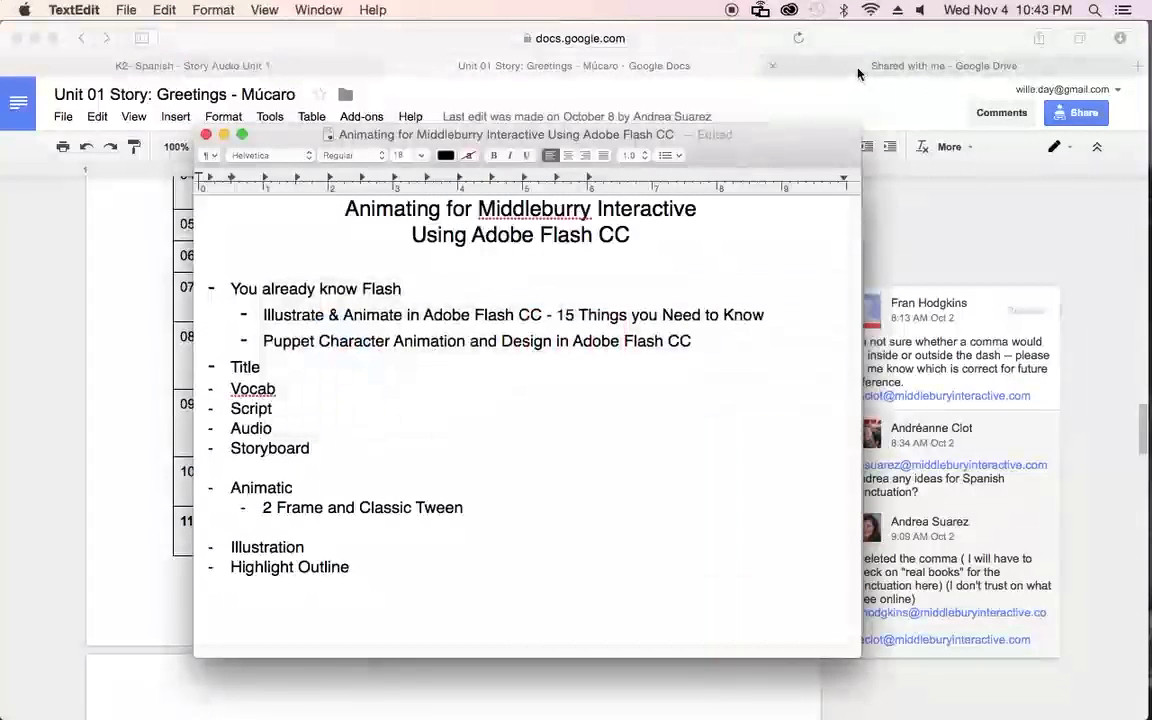
{"action": "left_click", "coordinate": [238, 64]}
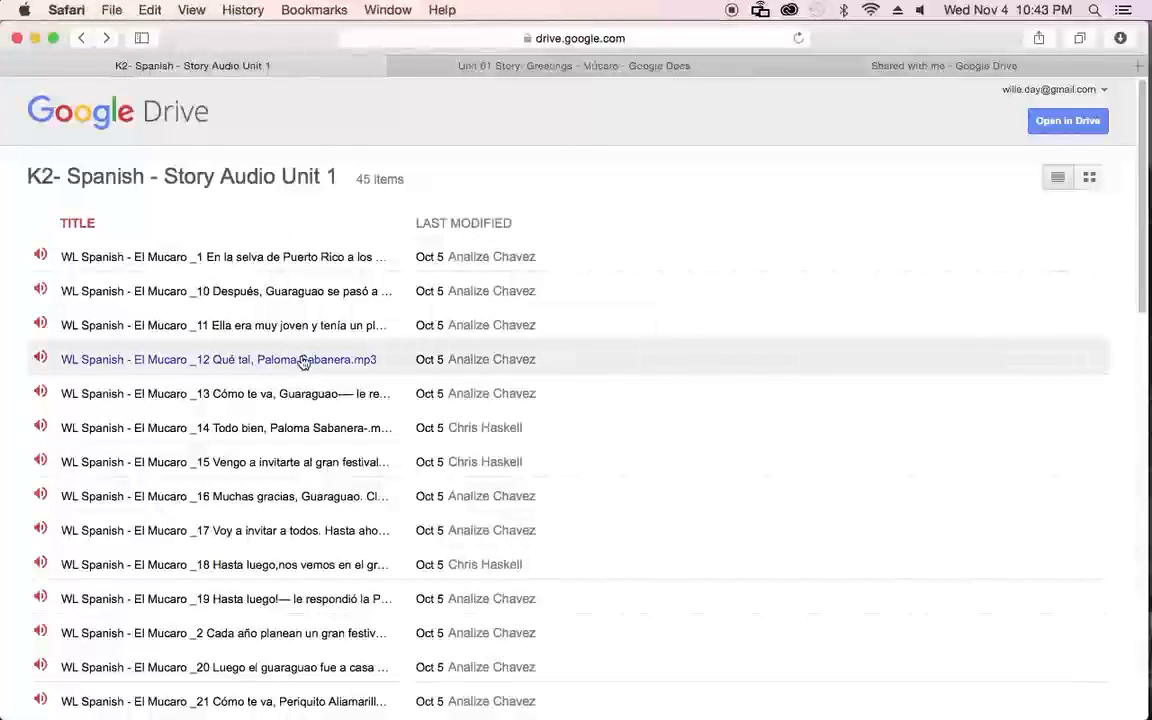
Step: Look through the audio files in the "K2- Spanish - Story Audio Unit 1" folder and preview the "El Mucaro _1" recording
{"action": "scroll", "coordinate": [280, 290], "scroll_direction": "down", "scroll_amount": 15}
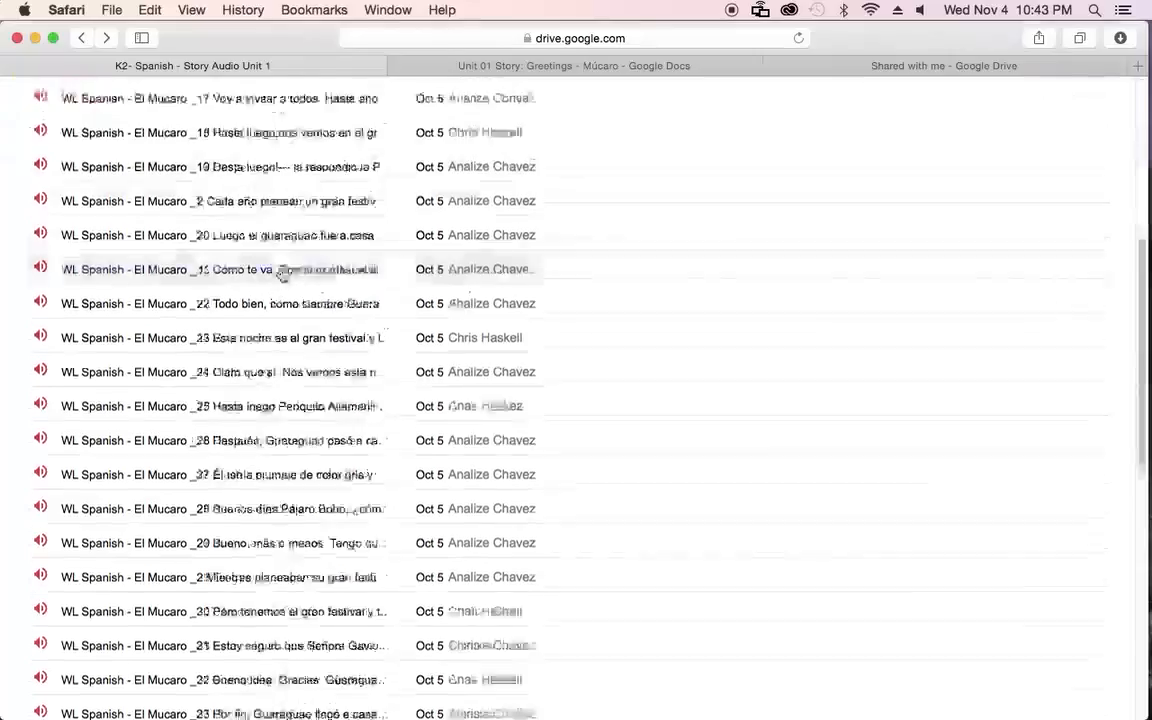
{"action": "scroll", "coordinate": [272, 333], "scroll_direction": "up", "scroll_amount": 15}
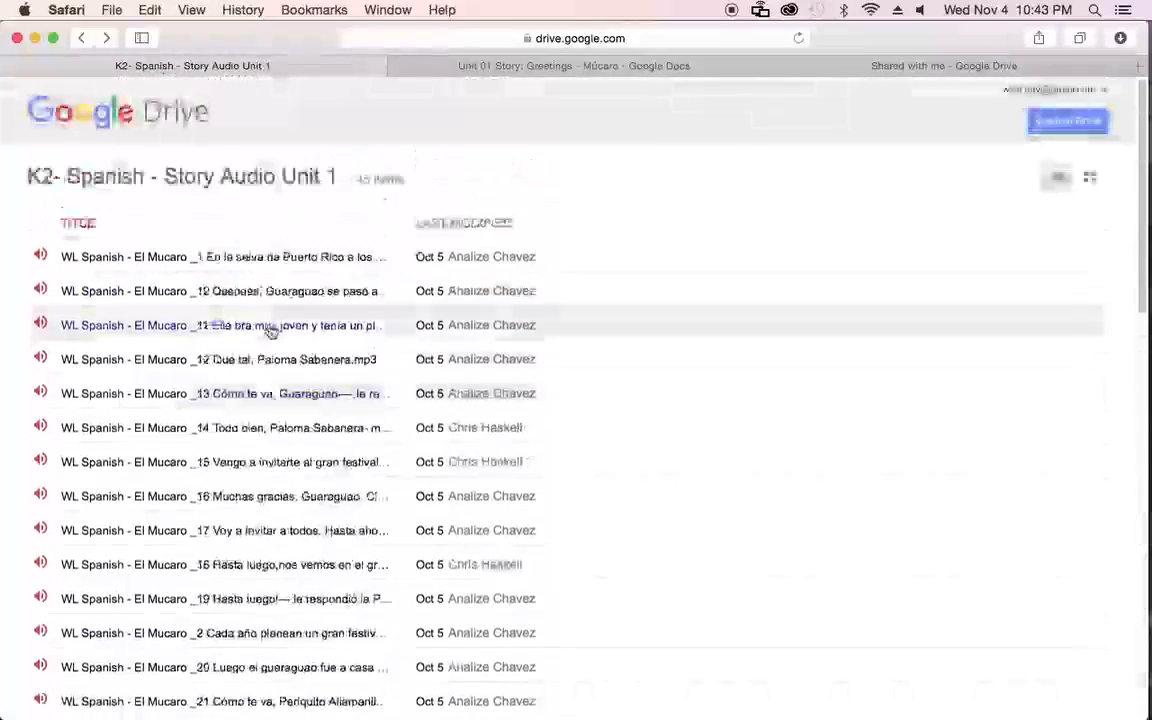
{"action": "scroll", "coordinate": [250, 272], "scroll_direction": "down", "scroll_amount": 8}
{"action": "scroll", "coordinate": [235, 272], "scroll_direction": "down", "scroll_amount": 5}
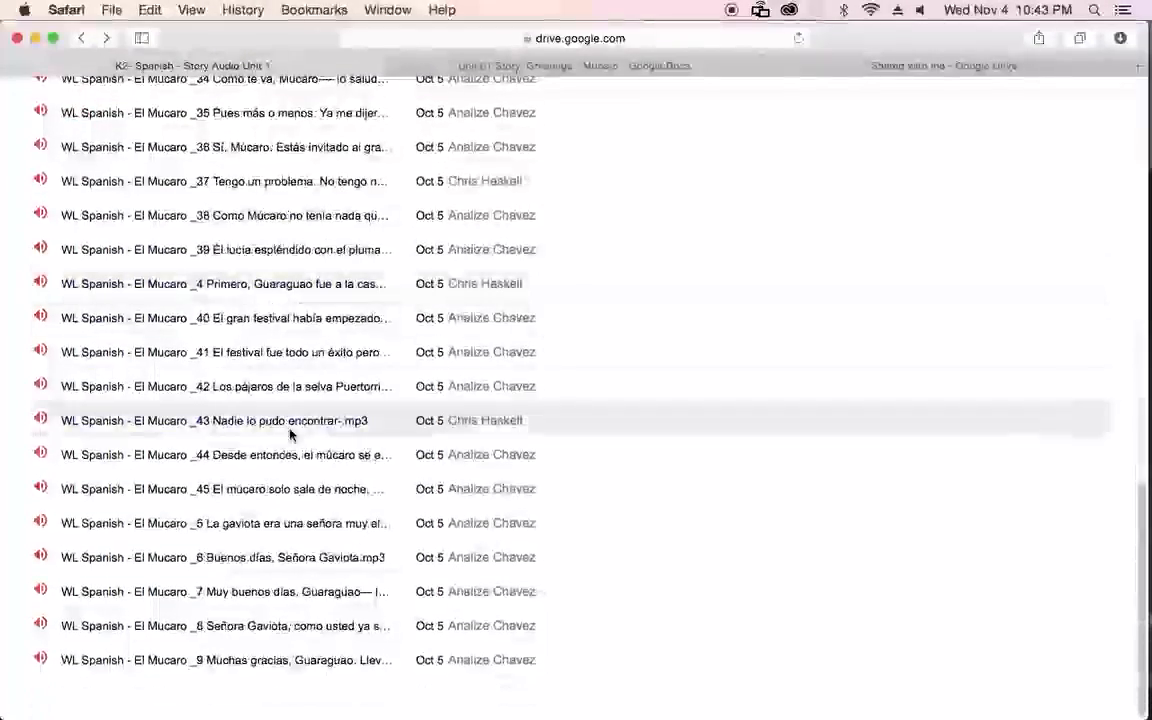
{"action": "scroll", "coordinate": [290, 432], "scroll_direction": "up", "scroll_amount": 15}
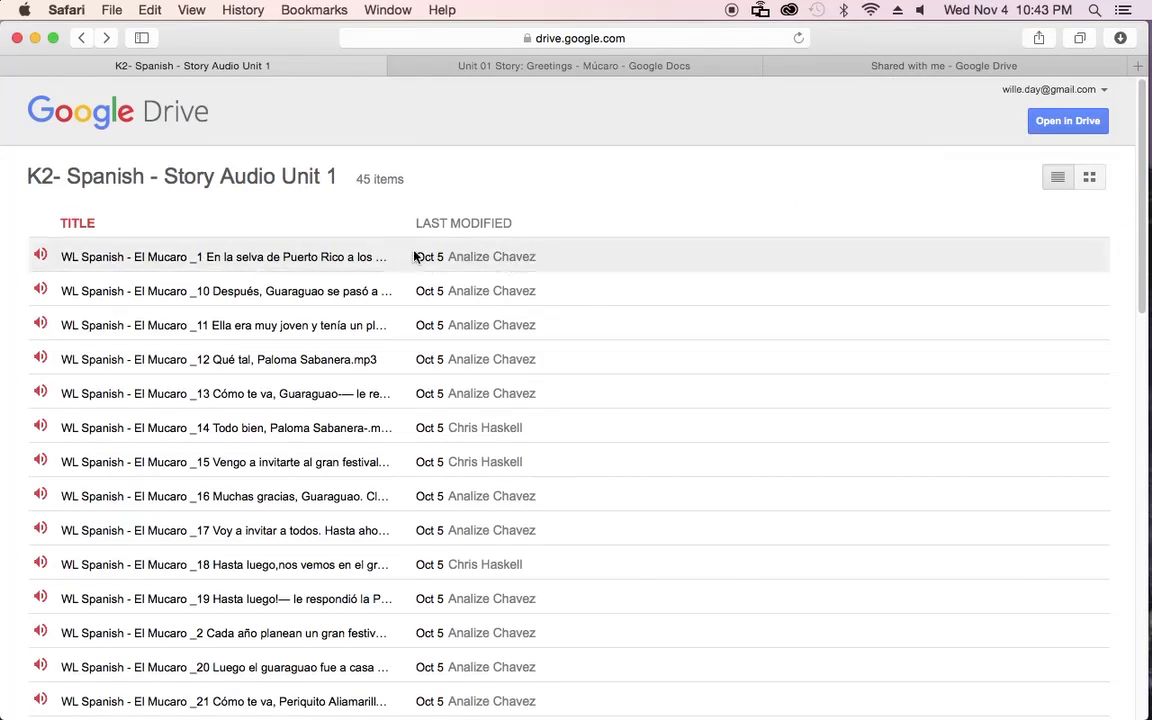
{"action": "left_click", "coordinate": [508, 300]}
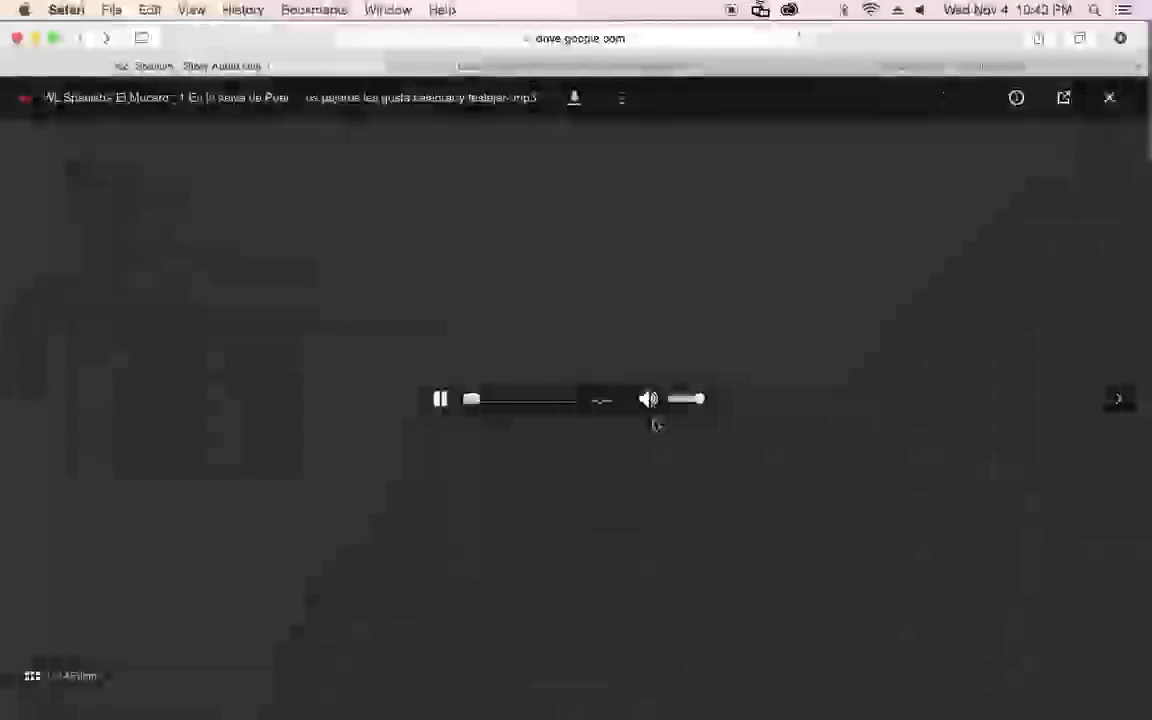
{"action": "left_click", "coordinate": [820, 428]}
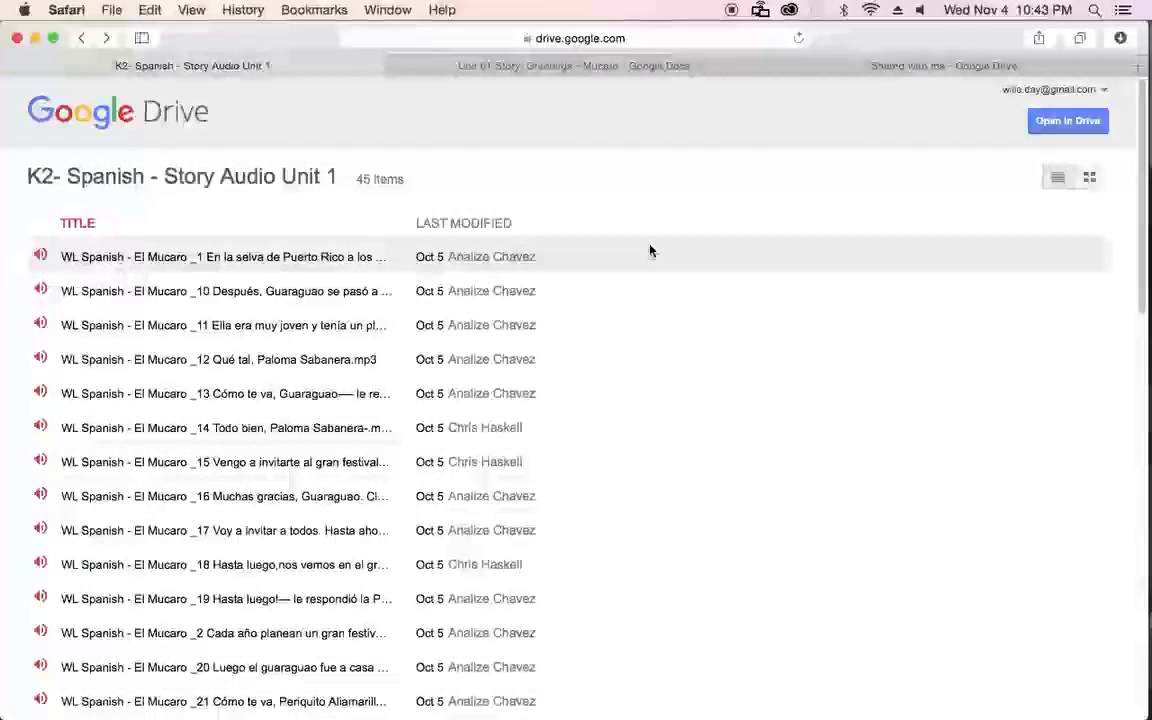
{"action": "double_click", "coordinate": [651, 250]}
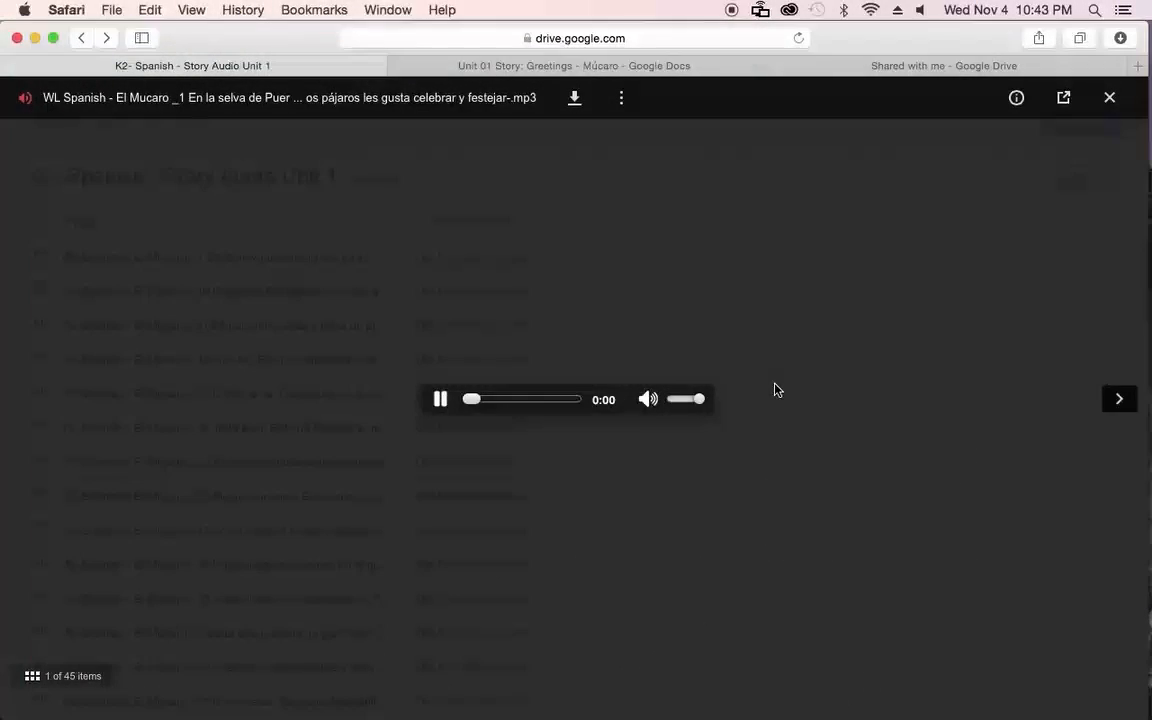
{"action": "left_click", "coordinate": [774, 391]}
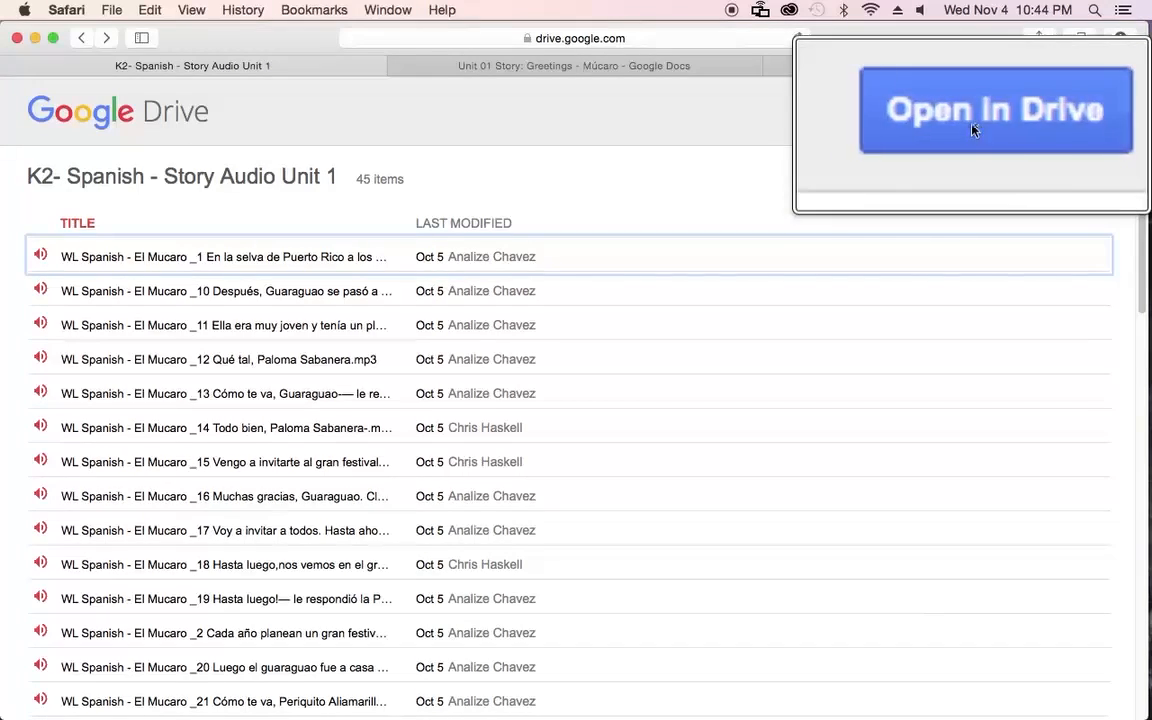
Step: Open the shared story audio folder in the full Google Drive view and look over its file list
{"action": "left_click", "coordinate": [1055, 122]}
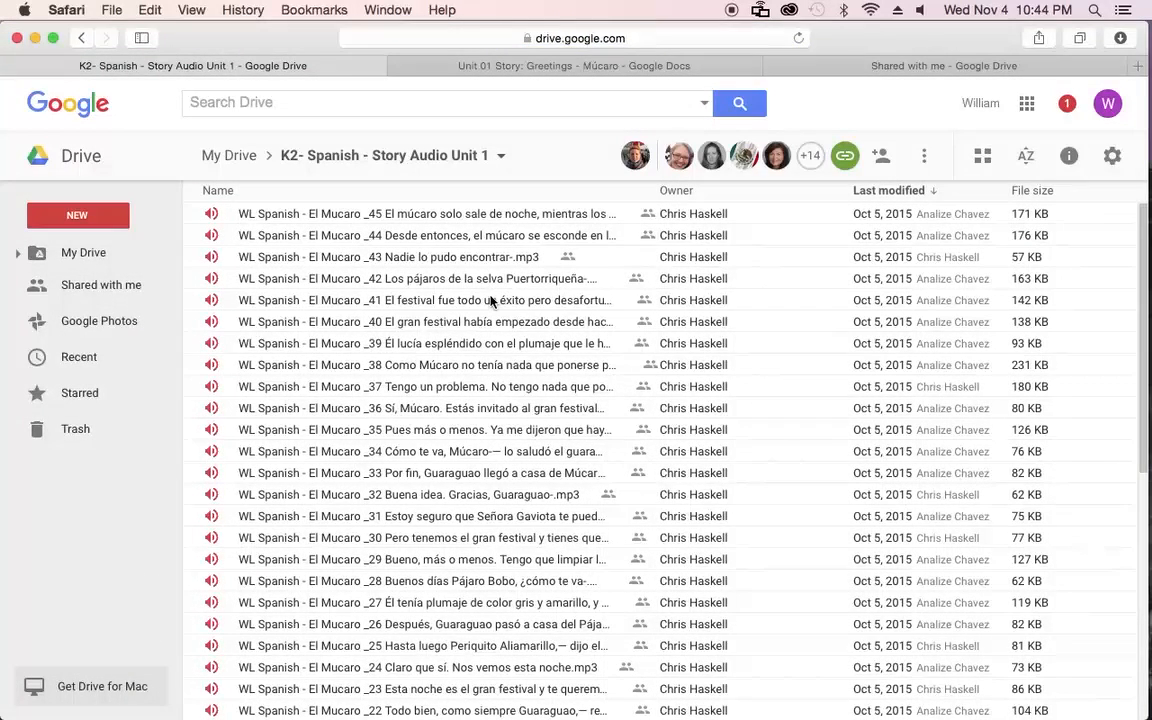
{"action": "scroll", "coordinate": [455, 330], "scroll_direction": "down", "scroll_amount": 10}
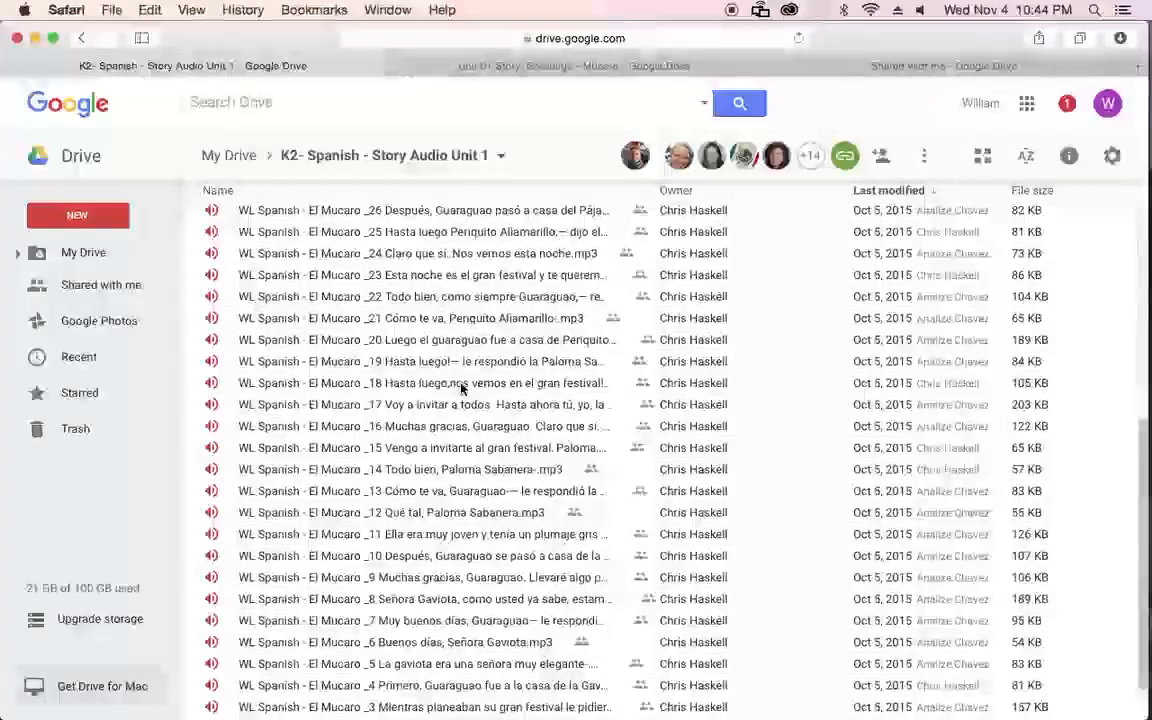
{"action": "scroll", "coordinate": [463, 393], "scroll_direction": "up", "scroll_amount": 10}
{"action": "scroll", "coordinate": [417, 278], "scroll_direction": "down", "scroll_amount": 10}
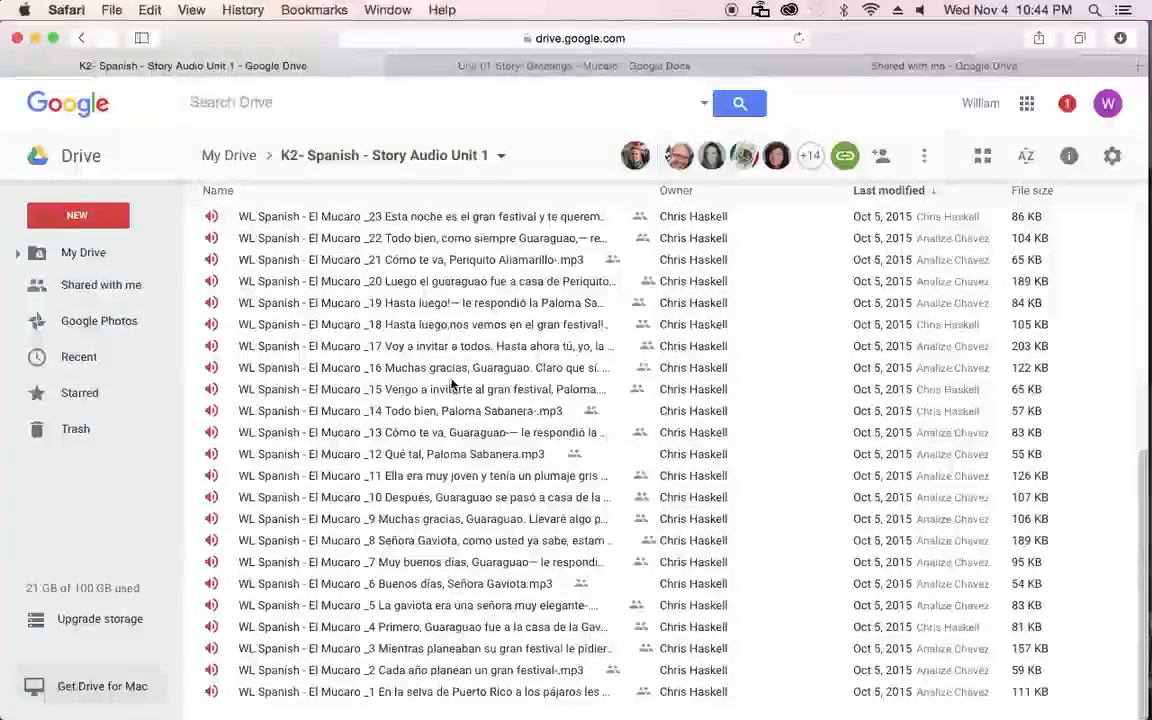
{"action": "scroll", "coordinate": [447, 386], "scroll_direction": "up", "scroll_amount": 10}
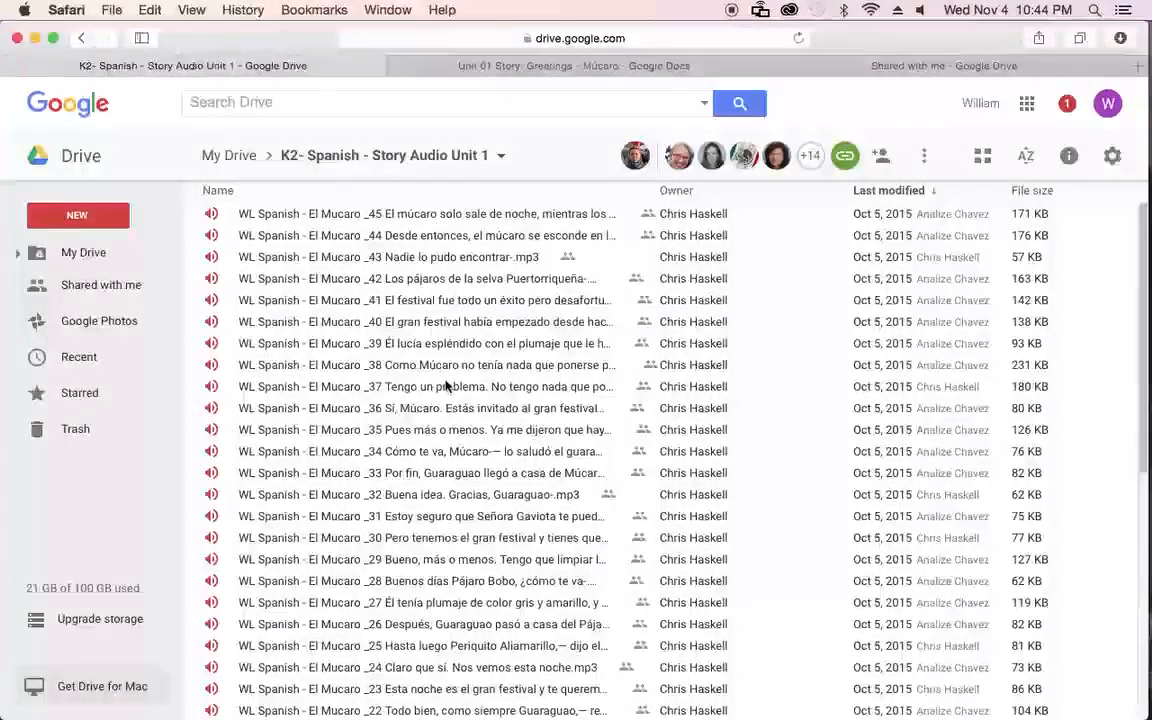
Step: Try to download all the story audio files, from "El Mucaro _45" through "_1", in one batch
{"action": "left_click", "coordinate": [768, 216]}
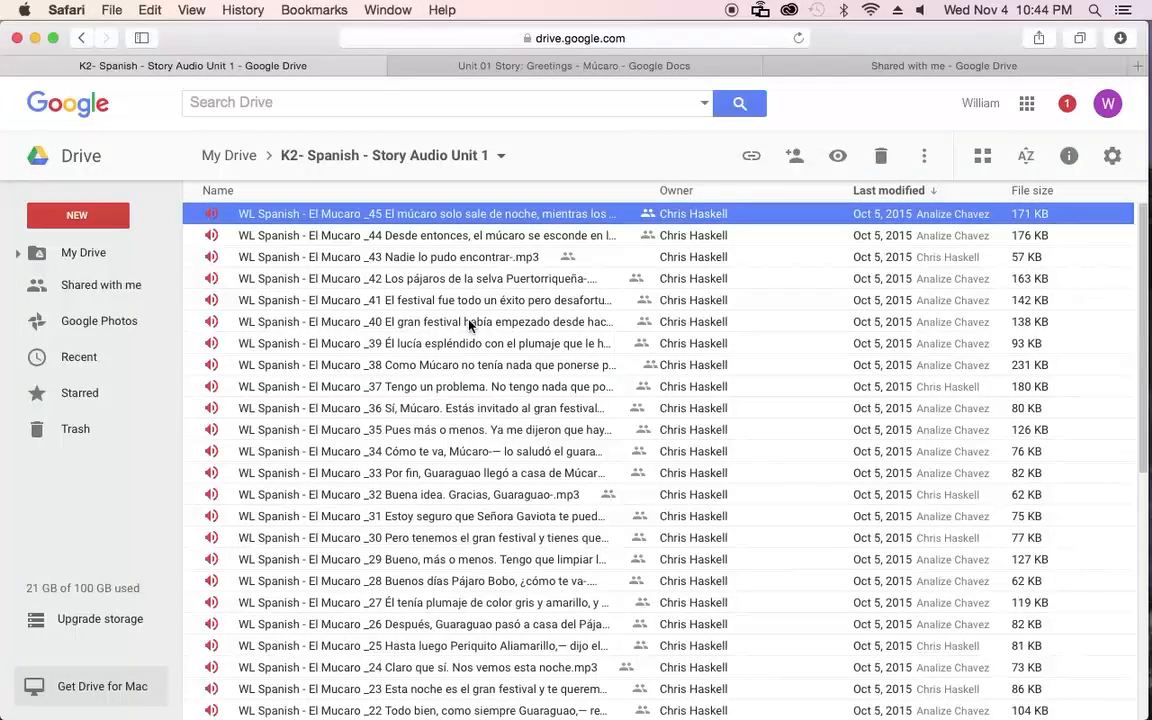
{"action": "scroll", "coordinate": [481, 333], "scroll_direction": "down", "scroll_amount": 1}
{"action": "scroll", "coordinate": [481, 333], "scroll_direction": "down", "scroll_amount": 5}
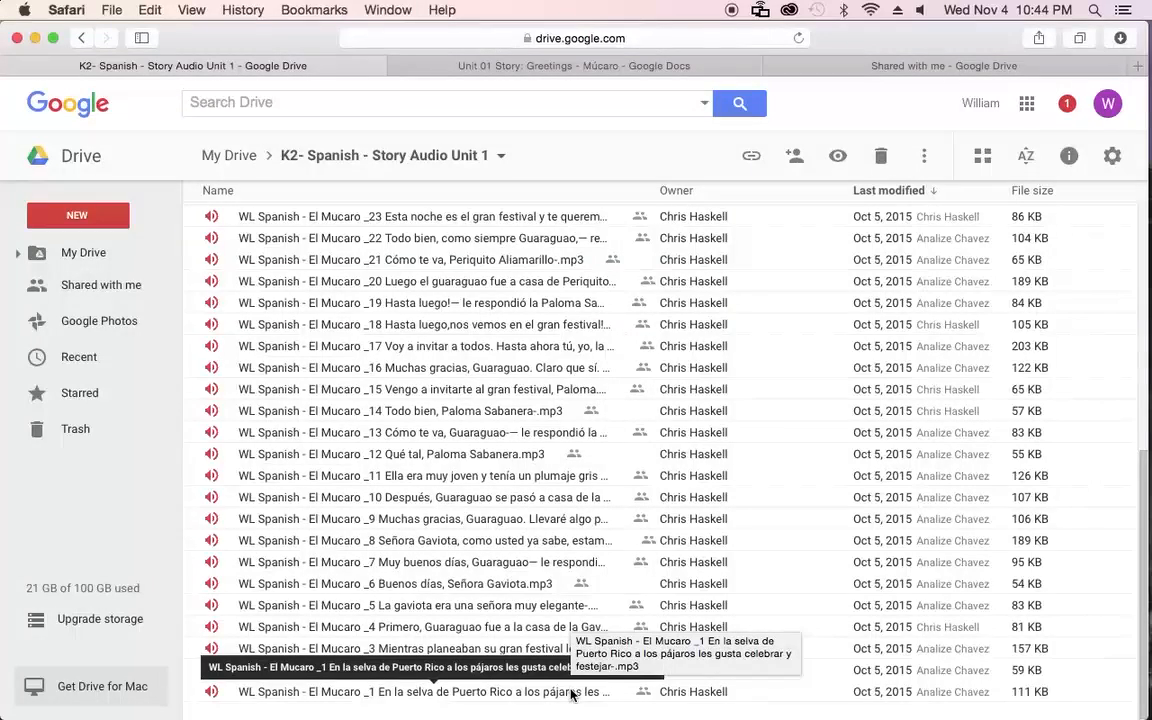
{"action": "scroll", "coordinate": [603, 500], "scroll_direction": "up", "scroll_amount": 5}
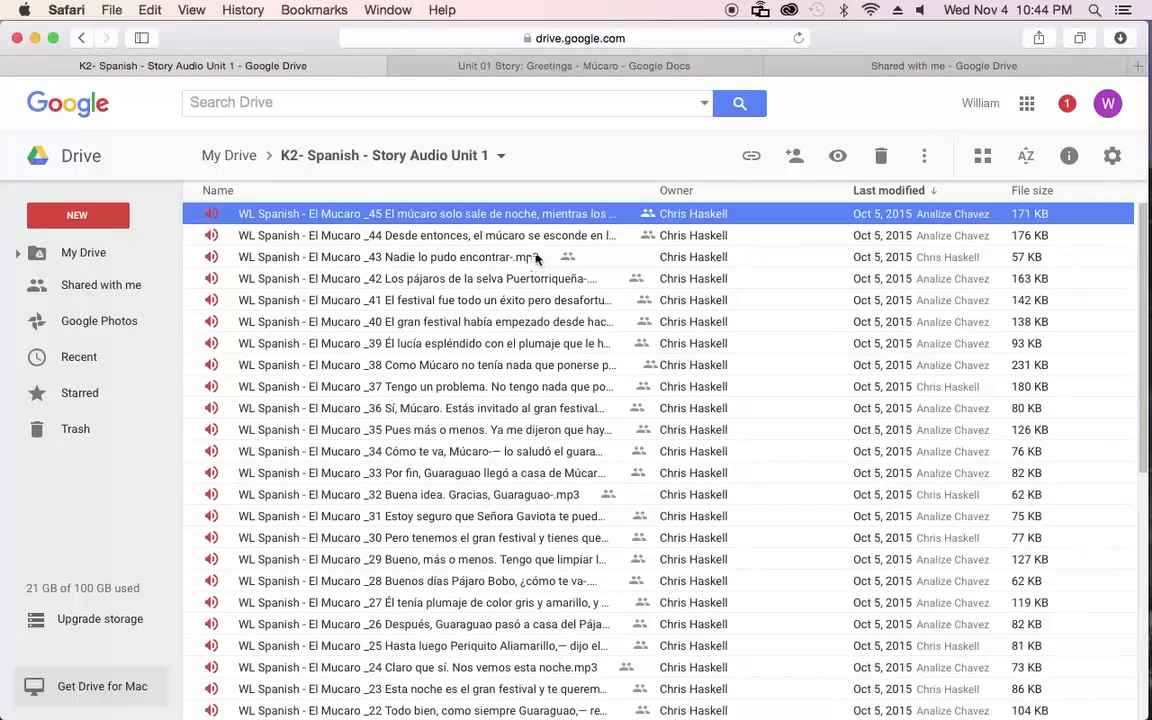
{"action": "scroll", "coordinate": [557, 441], "scroll_direction": "down", "scroll_amount": 5}
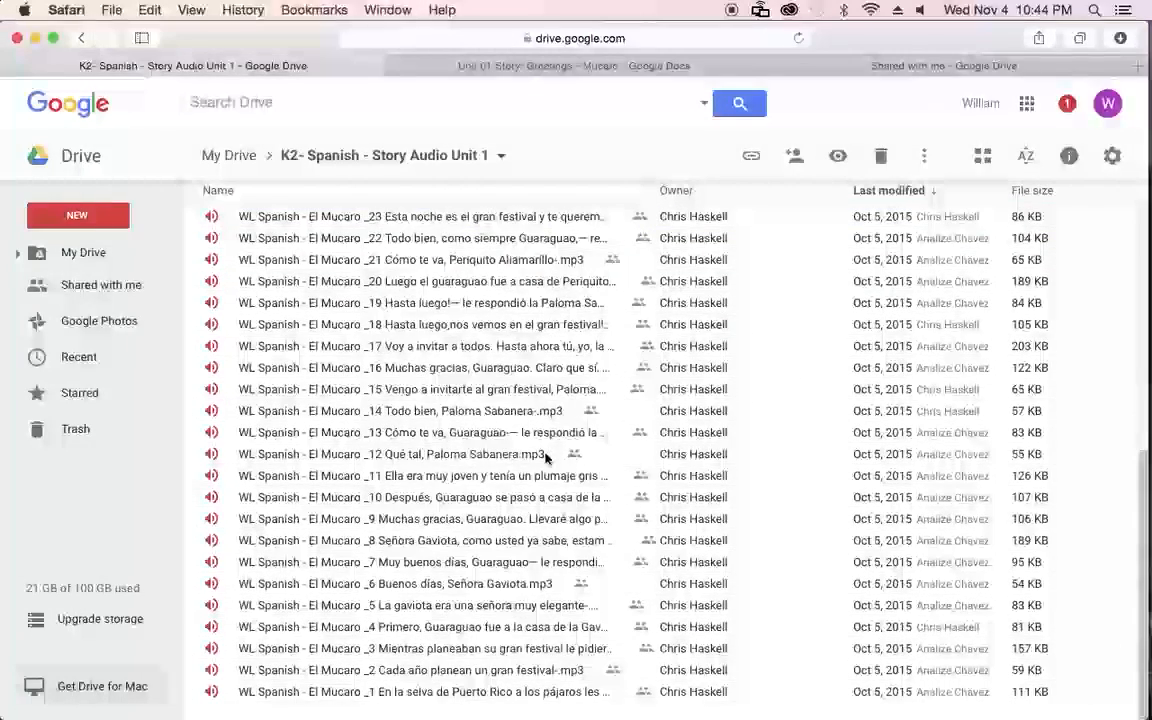
{"action": "left_click", "coordinate": [575, 698], "text": "shift"}
{"action": "scroll", "coordinate": [575, 672], "scroll_direction": "up", "scroll_amount": 5}
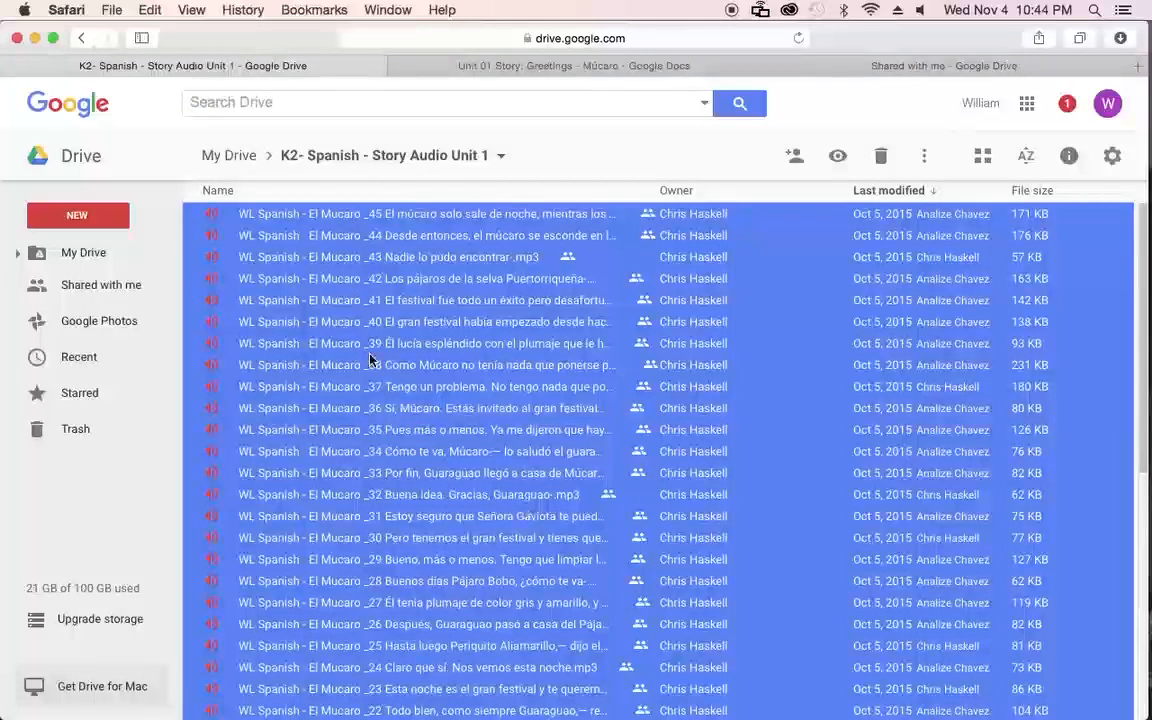
{"action": "right_click", "coordinate": [423, 215]}
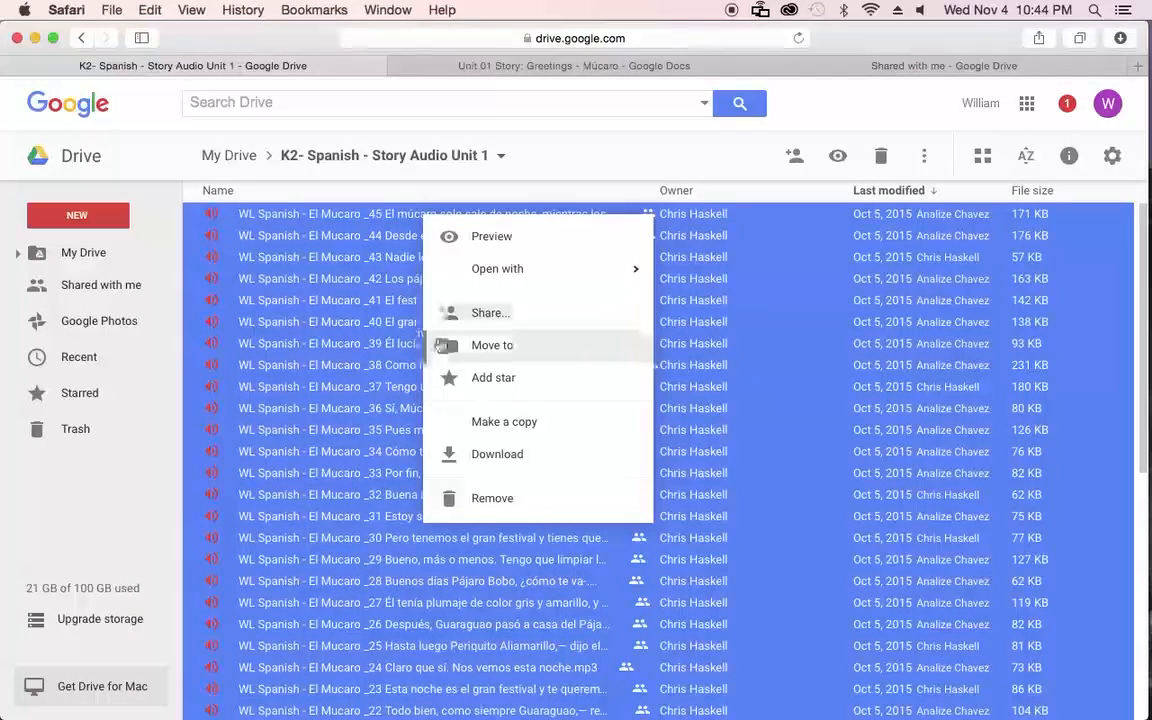
{"action": "left_click", "coordinate": [510, 455]}
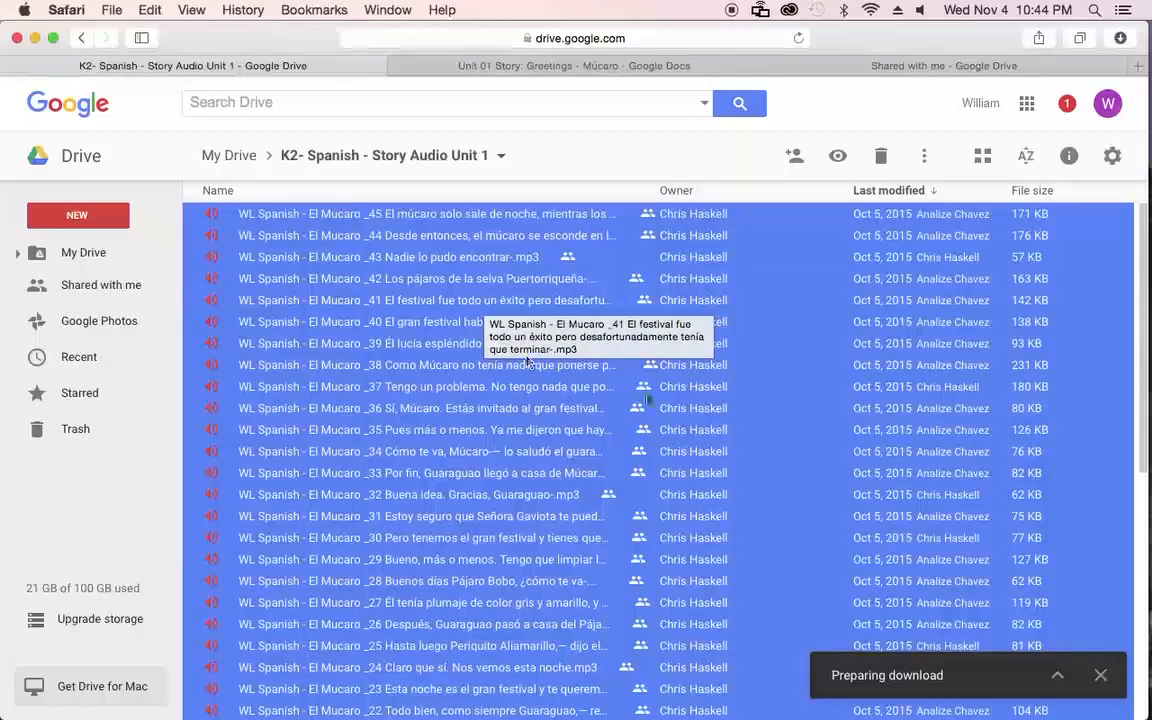
{"action": "left_click", "coordinate": [1100, 675]}
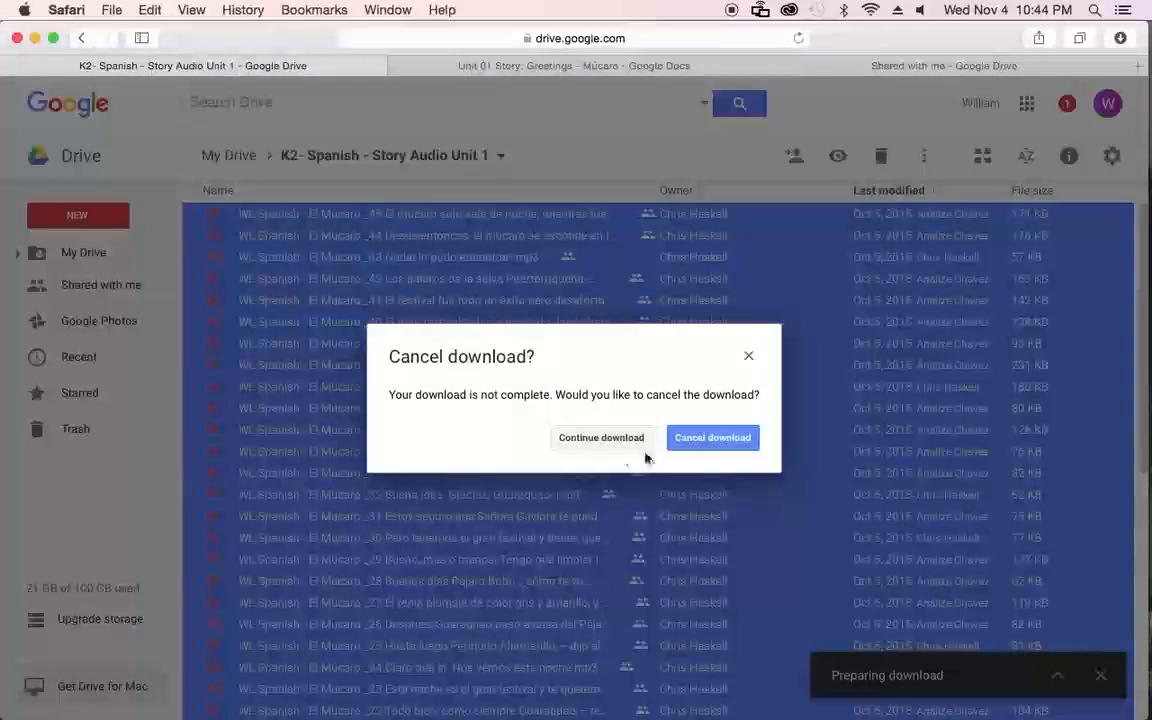
{"action": "left_click", "coordinate": [692, 440]}
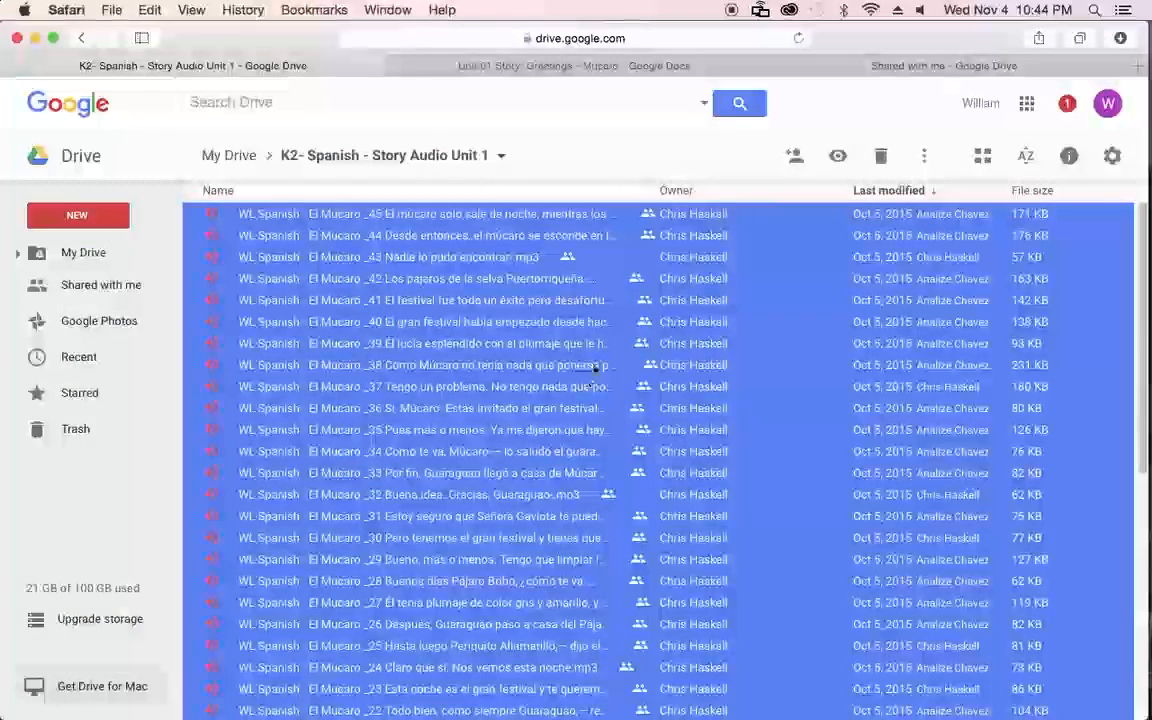
Step: Download the "WL Spanish - El Mucaro _1" and "_2" audio files individually
{"action": "left_click", "coordinate": [585, 365]}
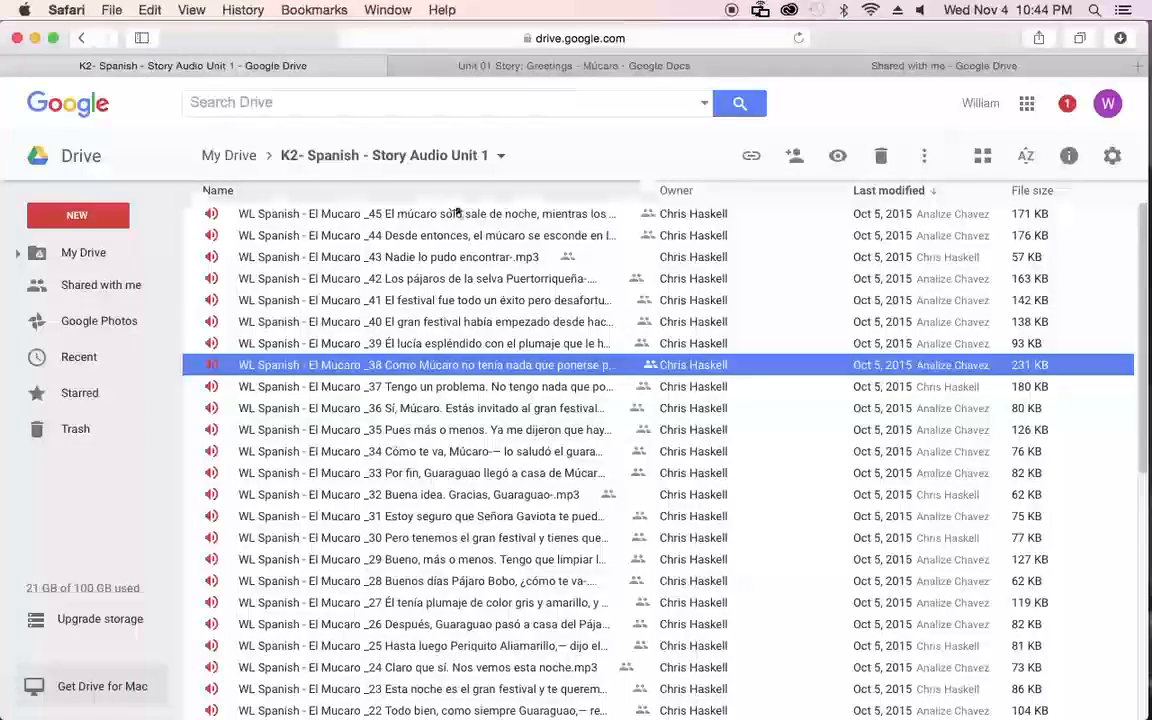
{"action": "left_click", "coordinate": [458, 213]}
{"action": "scroll", "coordinate": [470, 400], "scroll_direction": "down", "scroll_amount": 5}
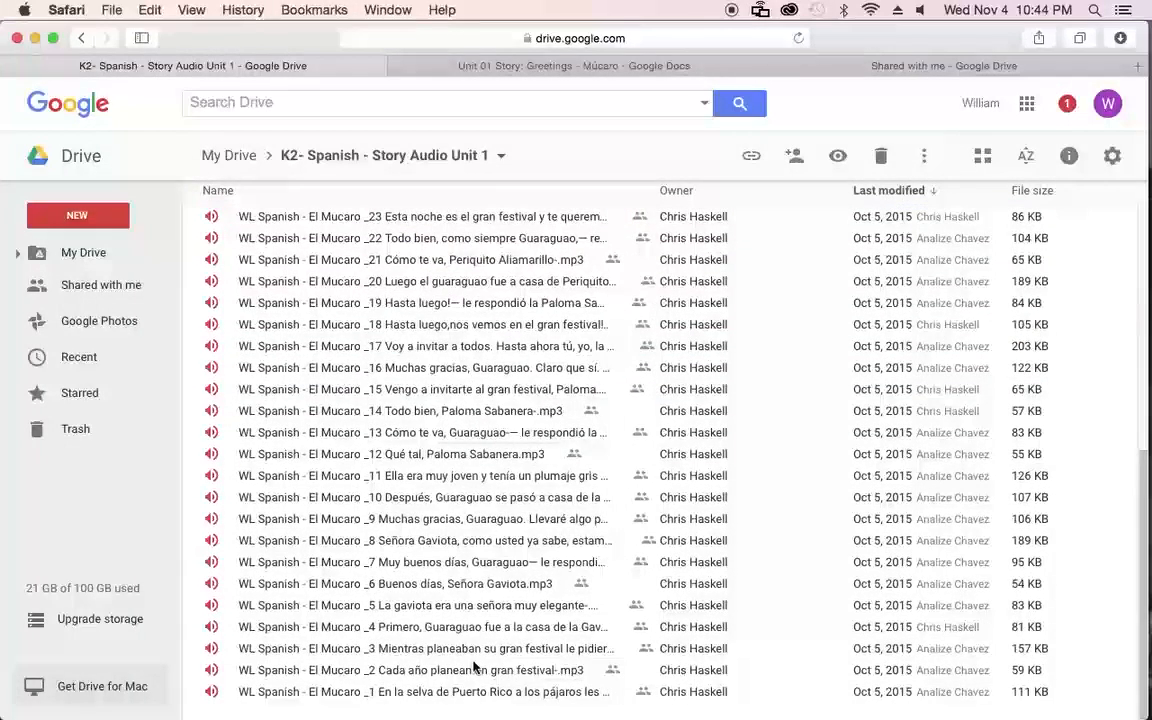
{"action": "left_click", "coordinate": [458, 692]}
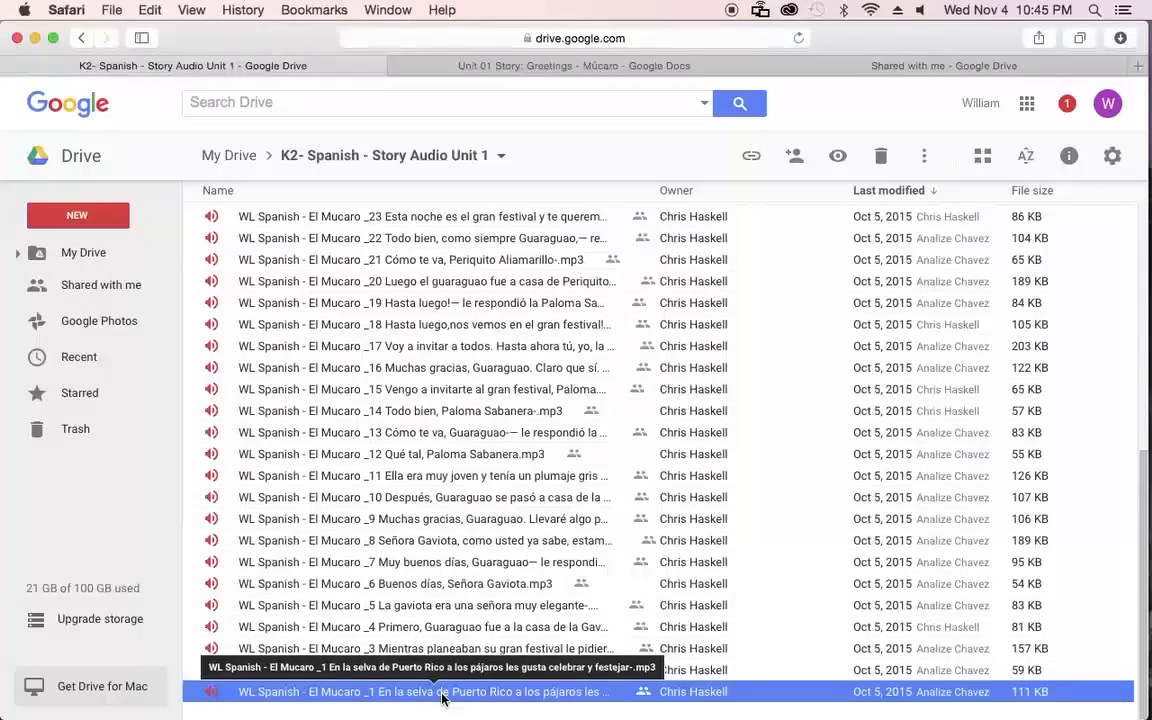
{"action": "scroll", "coordinate": [400, 480], "scroll_direction": "up", "scroll_amount": 5}
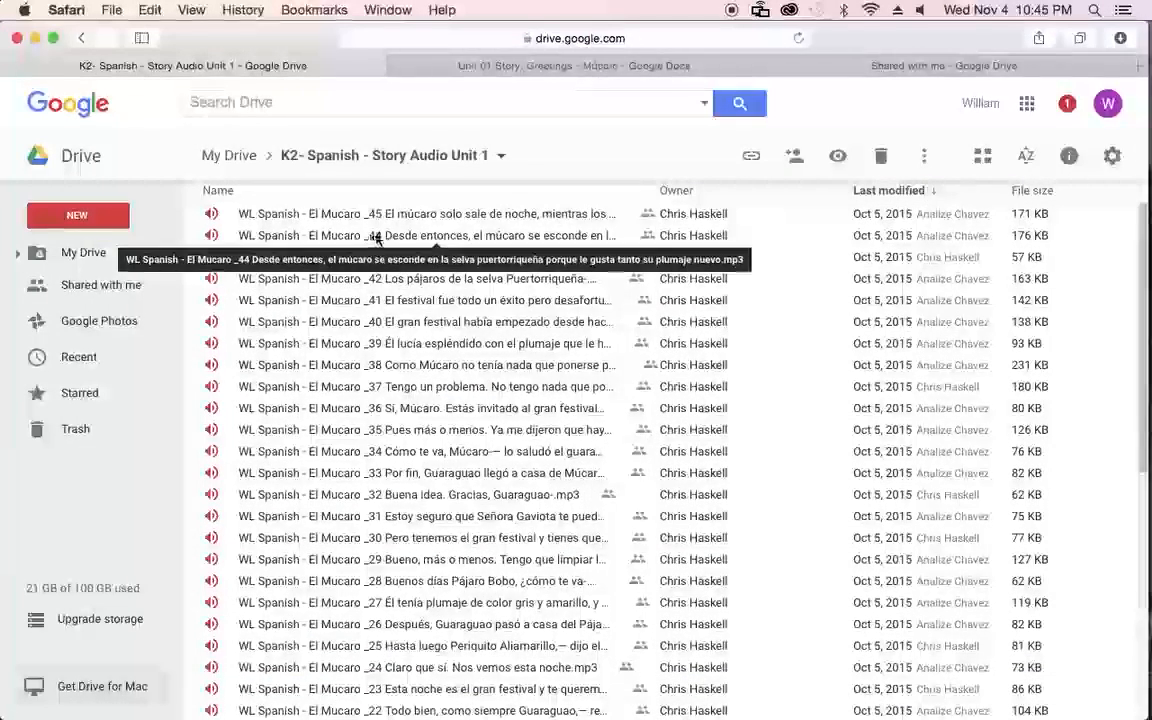
{"action": "scroll", "coordinate": [378, 510], "scroll_direction": "down", "scroll_amount": 5}
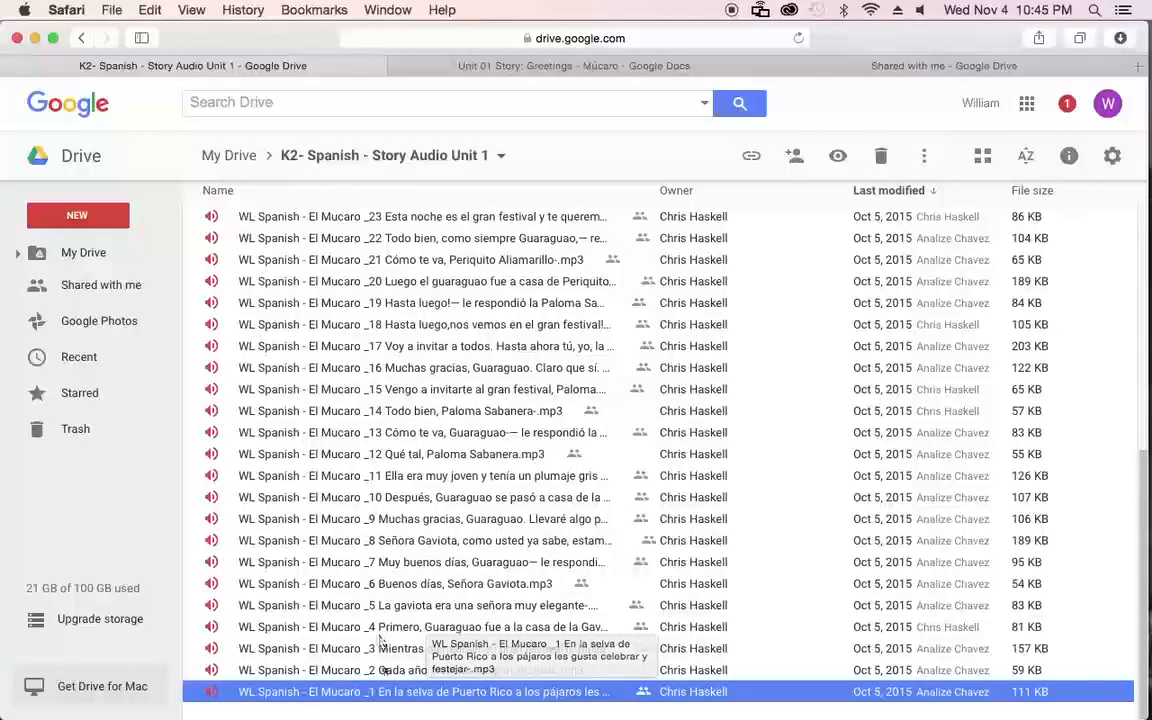
{"action": "right_click", "coordinate": [450, 692]}
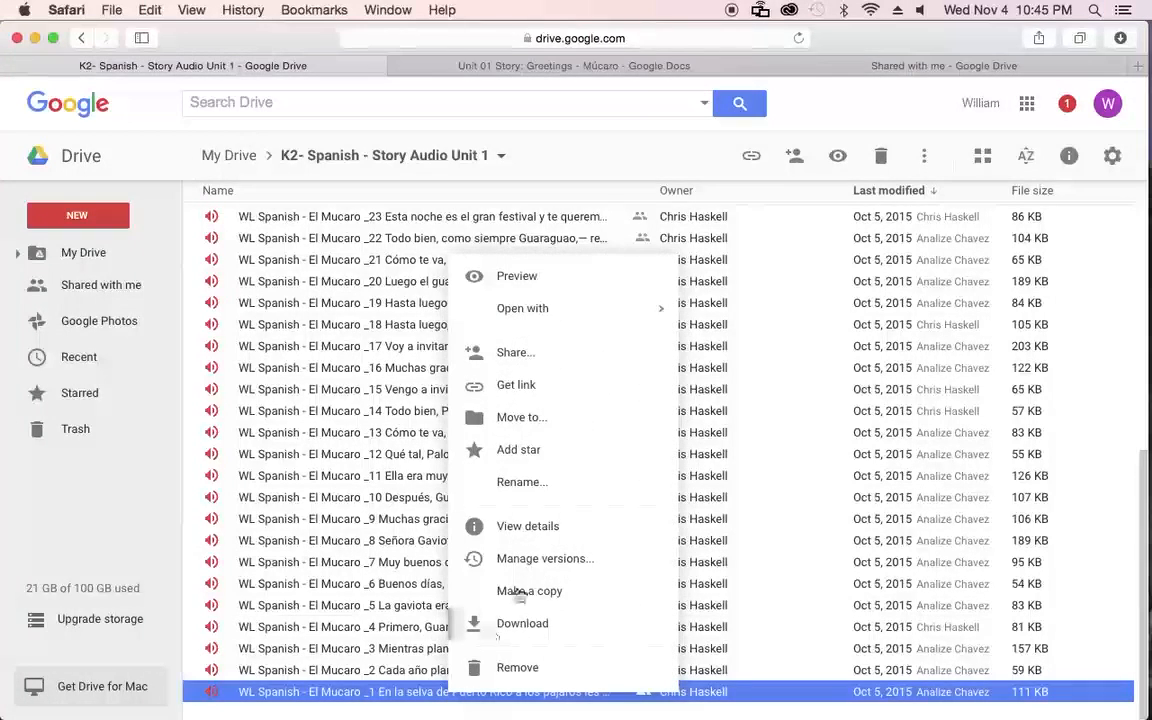
{"action": "left_click", "coordinate": [524, 623]}
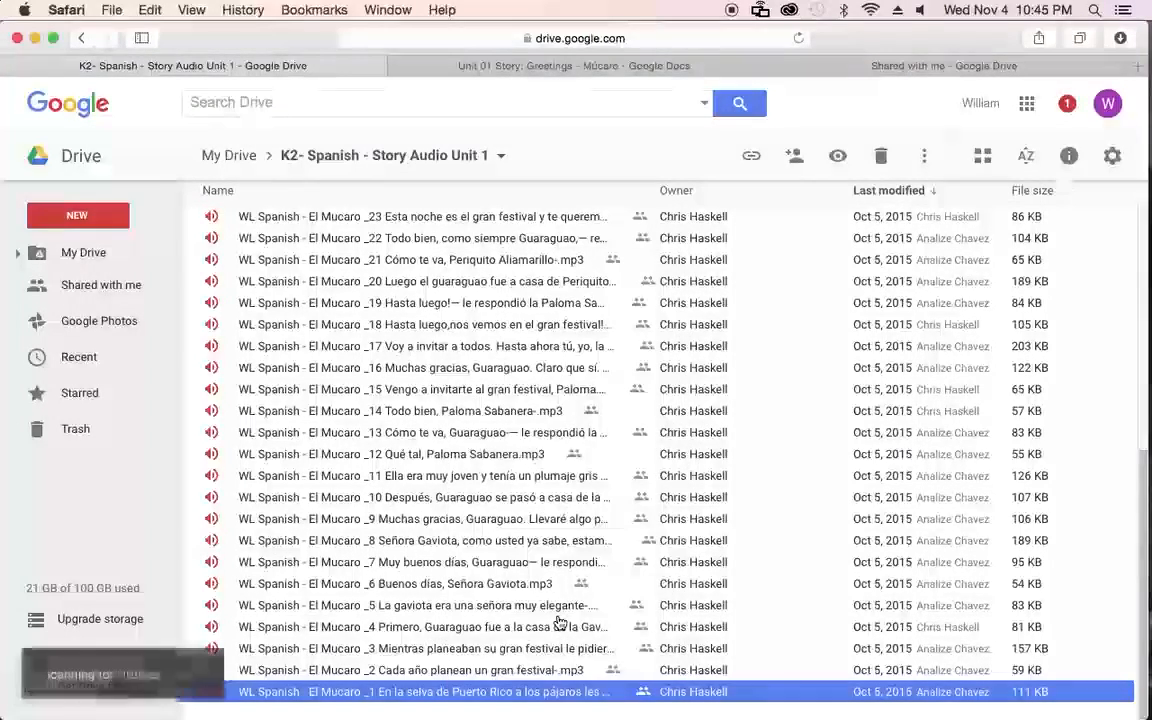
{"action": "right_click", "coordinate": [433, 677]}
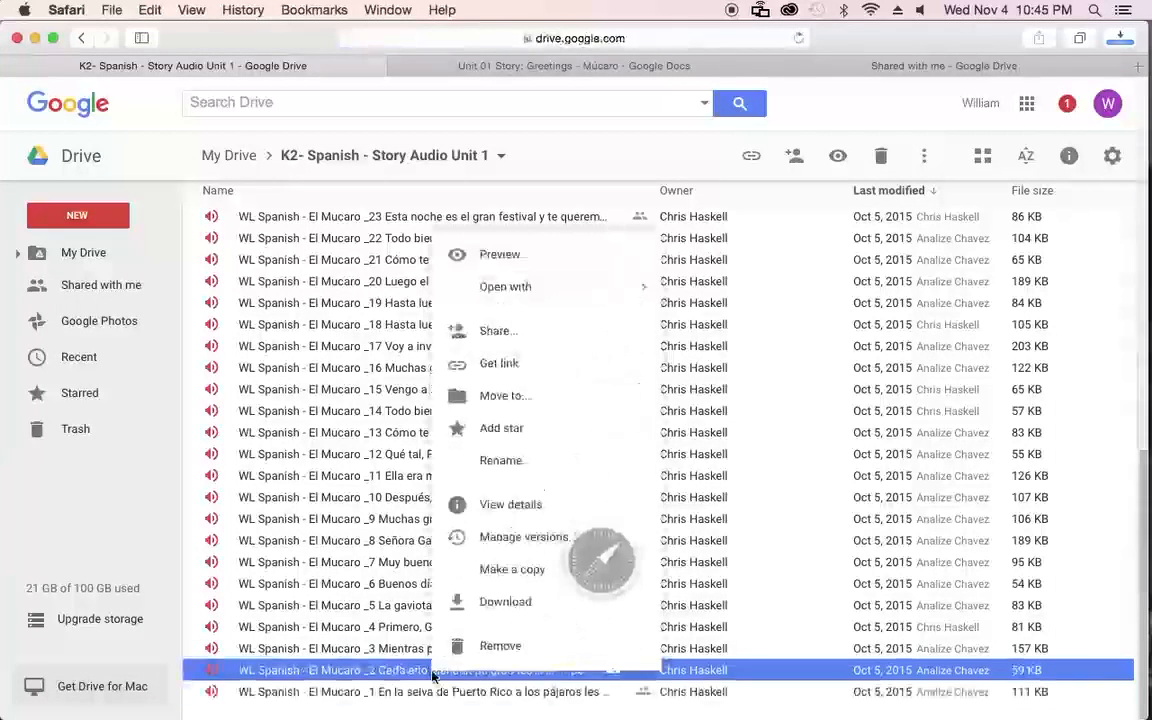
{"action": "left_click", "coordinate": [503, 605]}
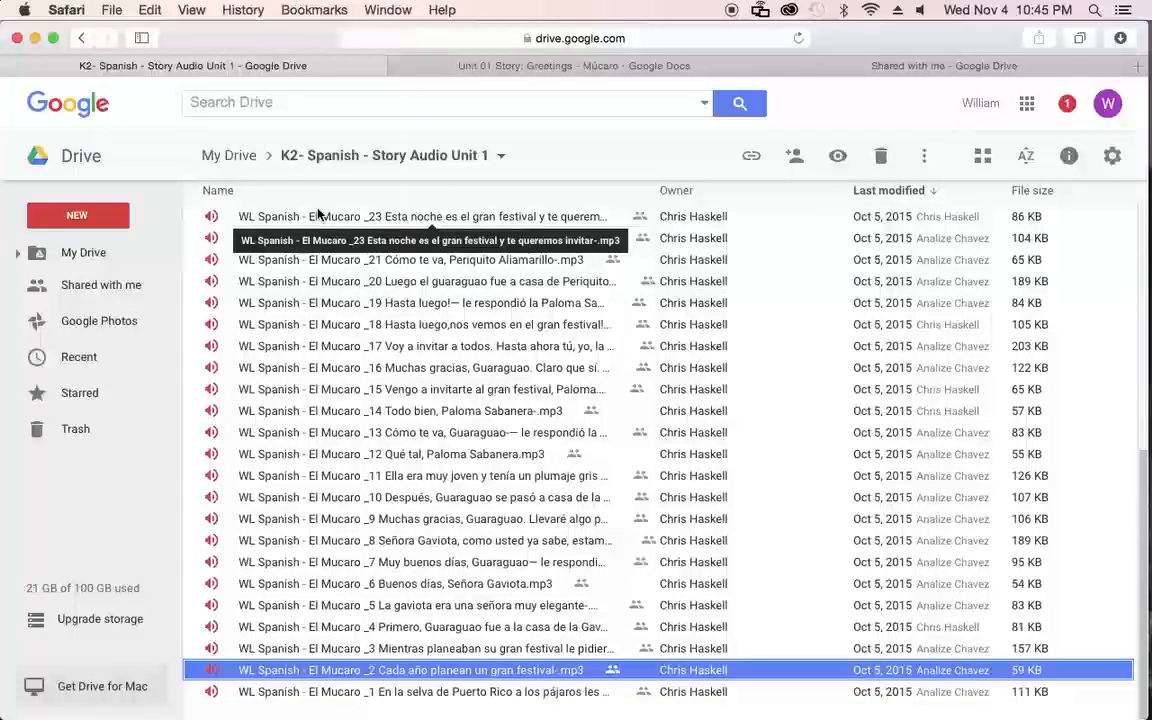
Step: Switch to Flash and move the playhead to frame 109 of the MIL Flash Template timeline
{"action": "key", "text": "super+Tab"}
{"action": "key", "text": "super+Tab"}
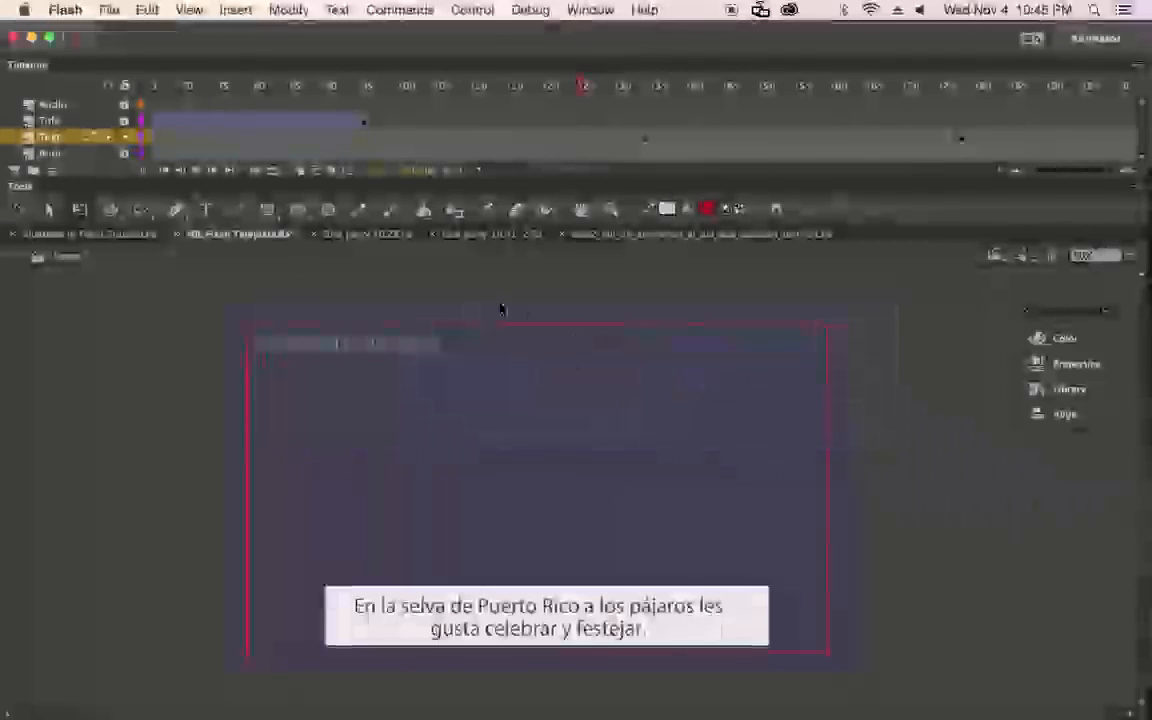
{"action": "left_click_drag", "start_coordinate": [254, 118], "coordinate": [465, 117]}
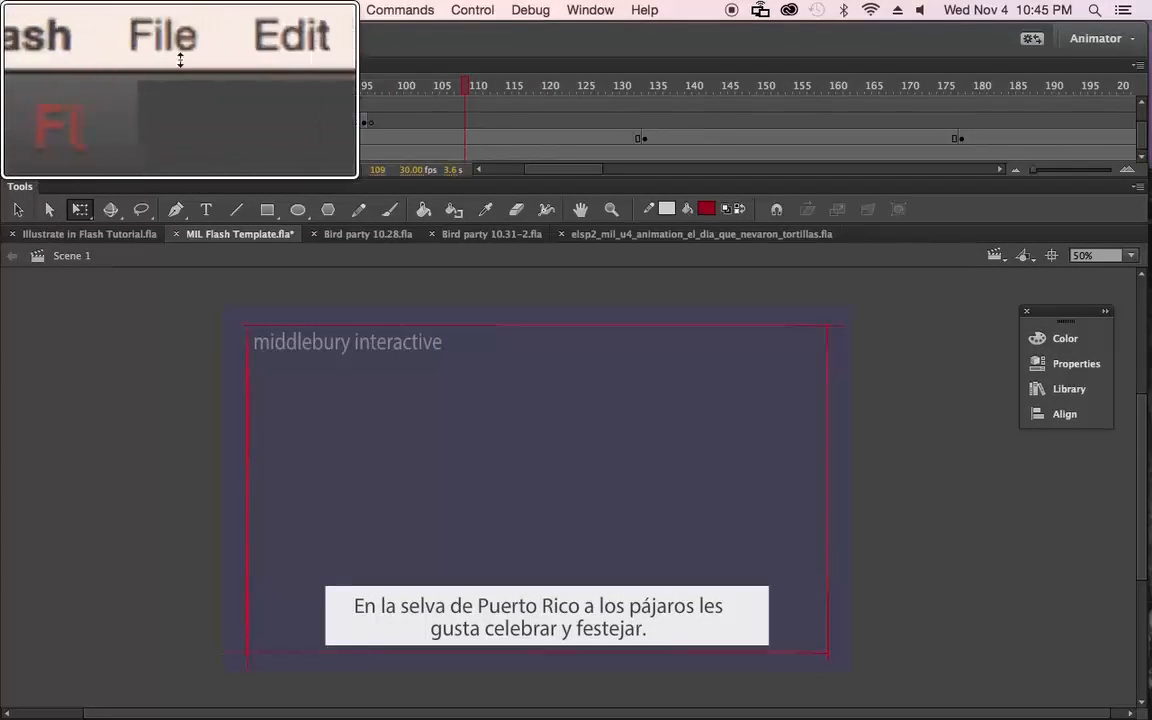
Step: Import the "WL Spanish - El Mucaro _1" and "_2" MP3 files from the Downloads folder into the library
{"action": "left_click", "coordinate": [109, 12]}
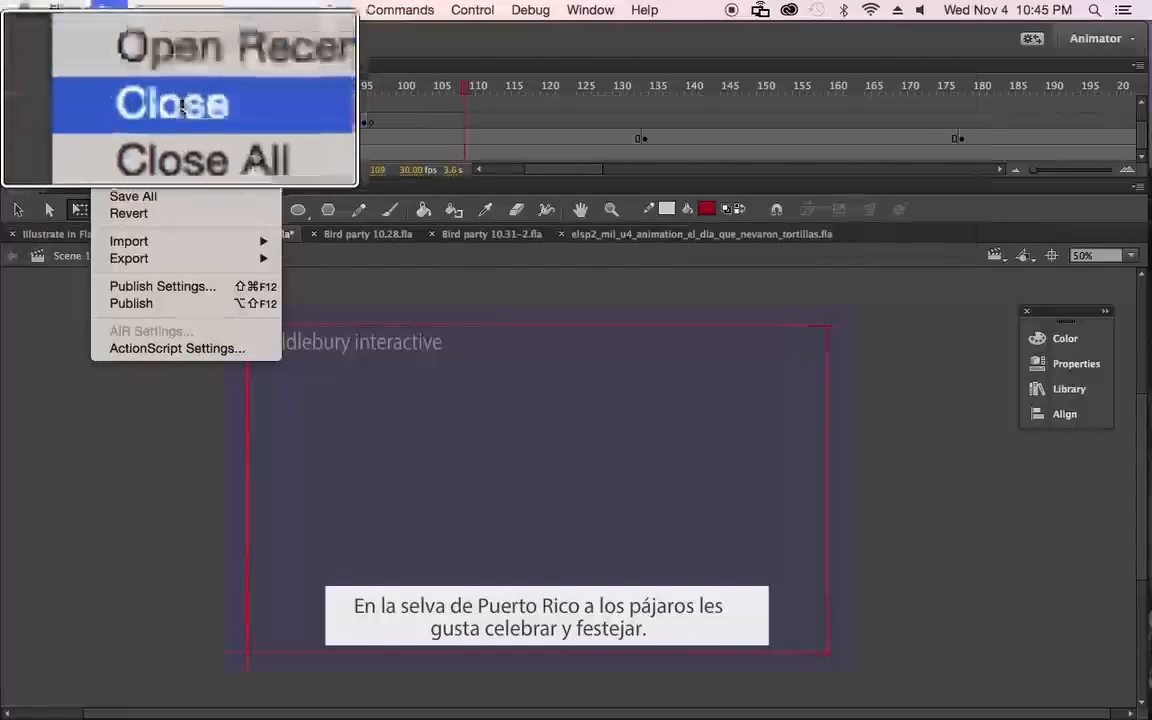
{"action": "mouse_move", "coordinate": [160, 241]}
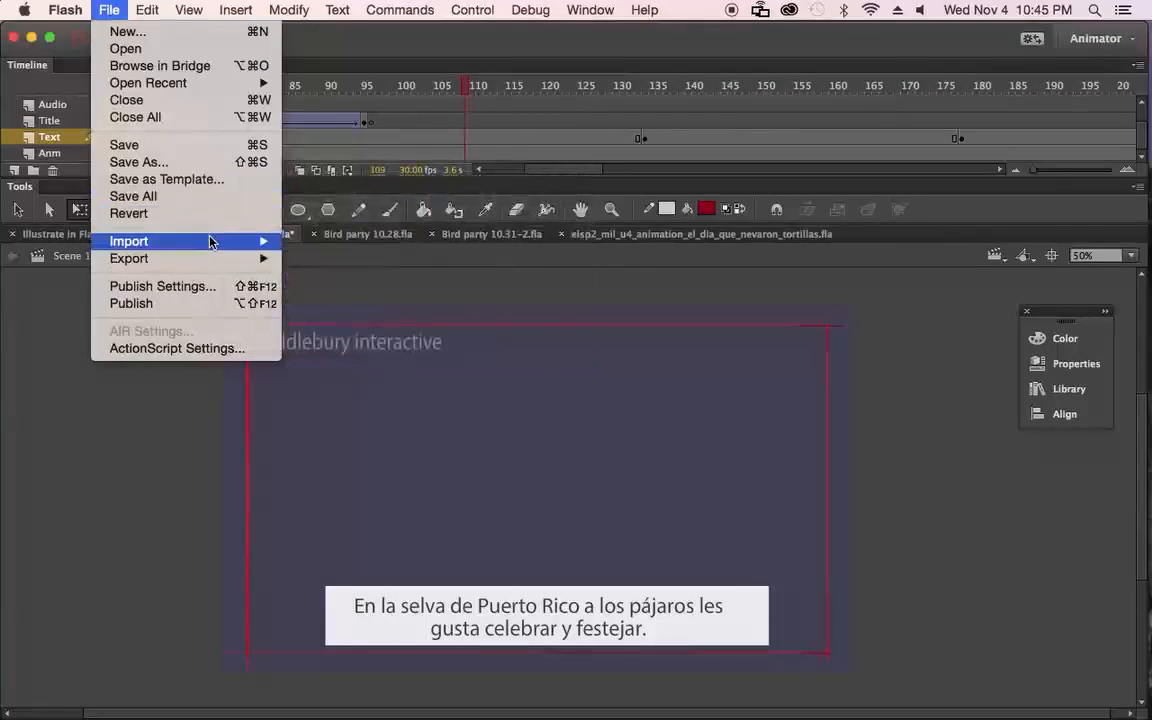
{"action": "left_click", "coordinate": [378, 258]}
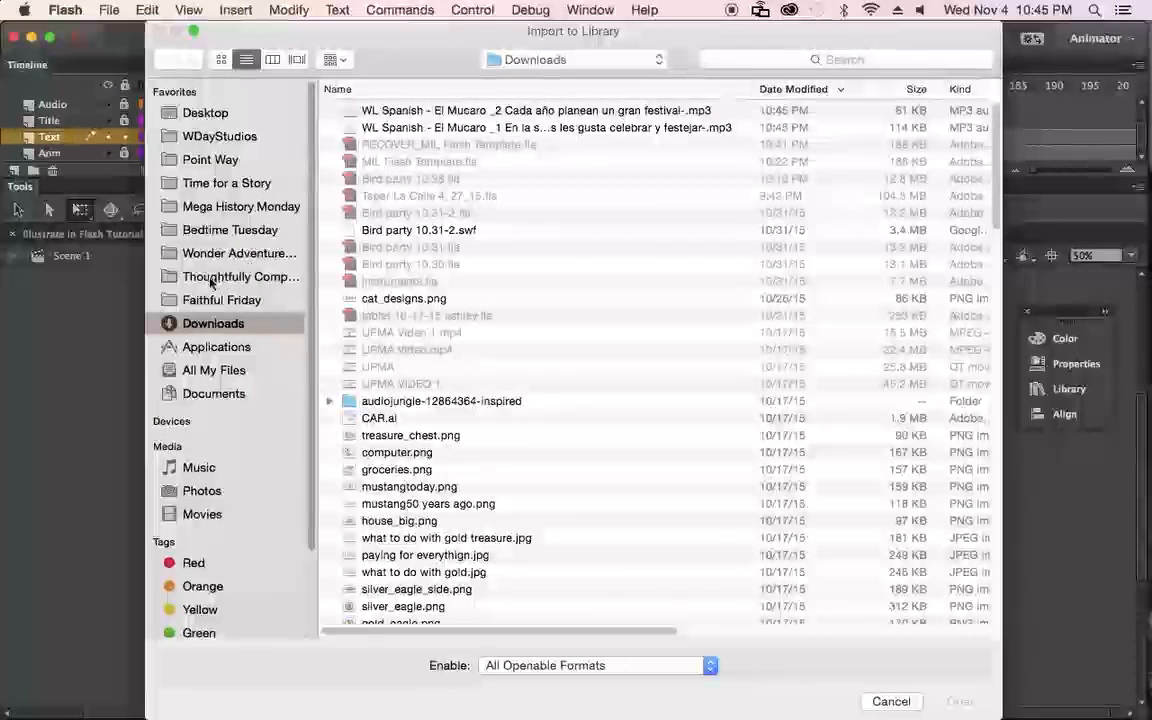
{"action": "left_click", "coordinate": [493, 113]}
{"action": "left_click", "coordinate": [512, 128], "text": "shift"}
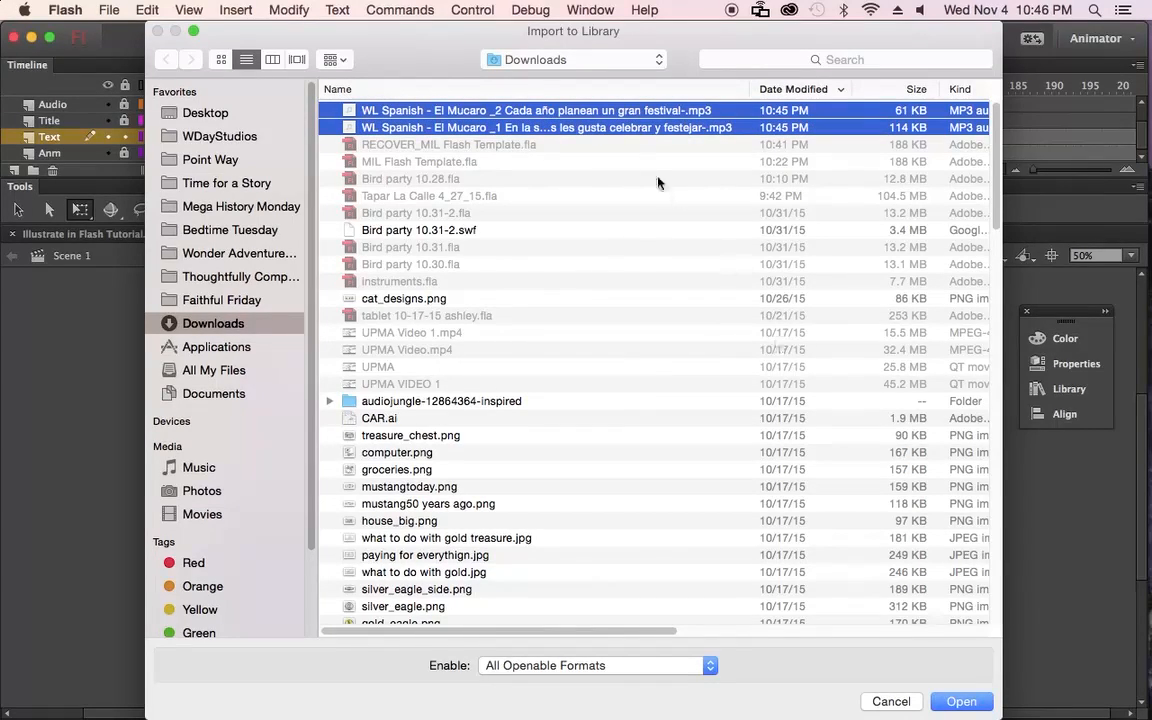
{"action": "left_click", "coordinate": [961, 705]}
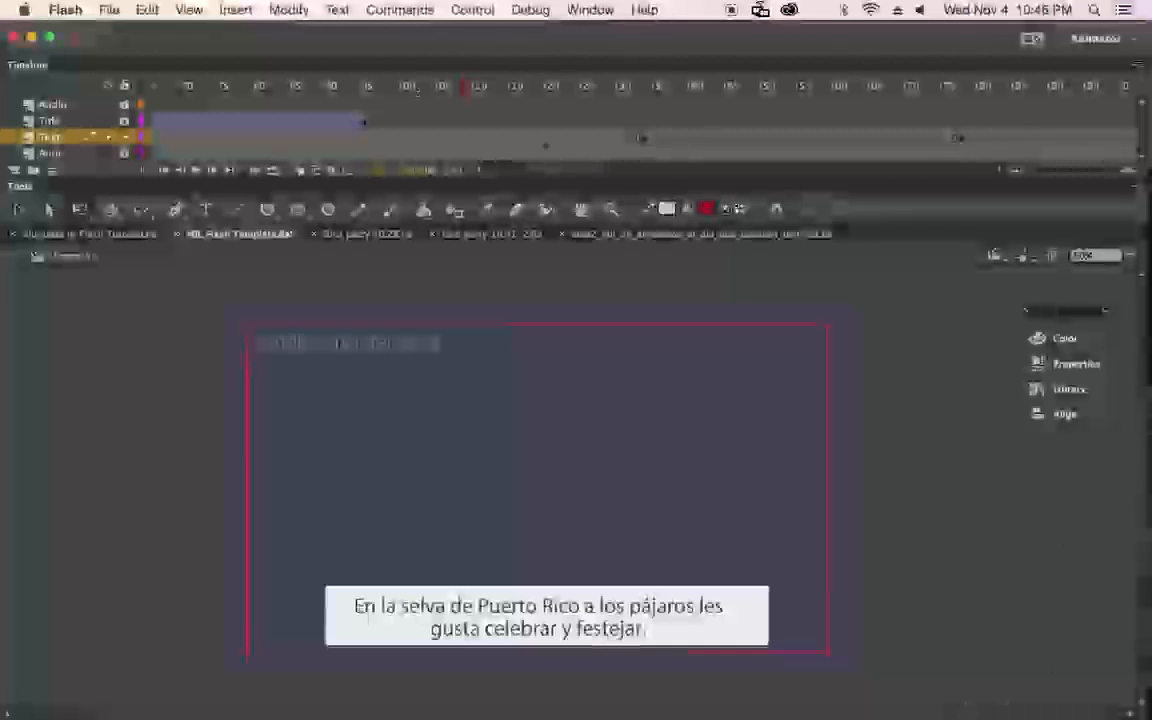
Step: Lock the Text layer and unlock the Audio layer in the timeline
{"action": "scroll", "coordinate": [367, 110], "scroll_direction": "up", "scroll_amount": 2}
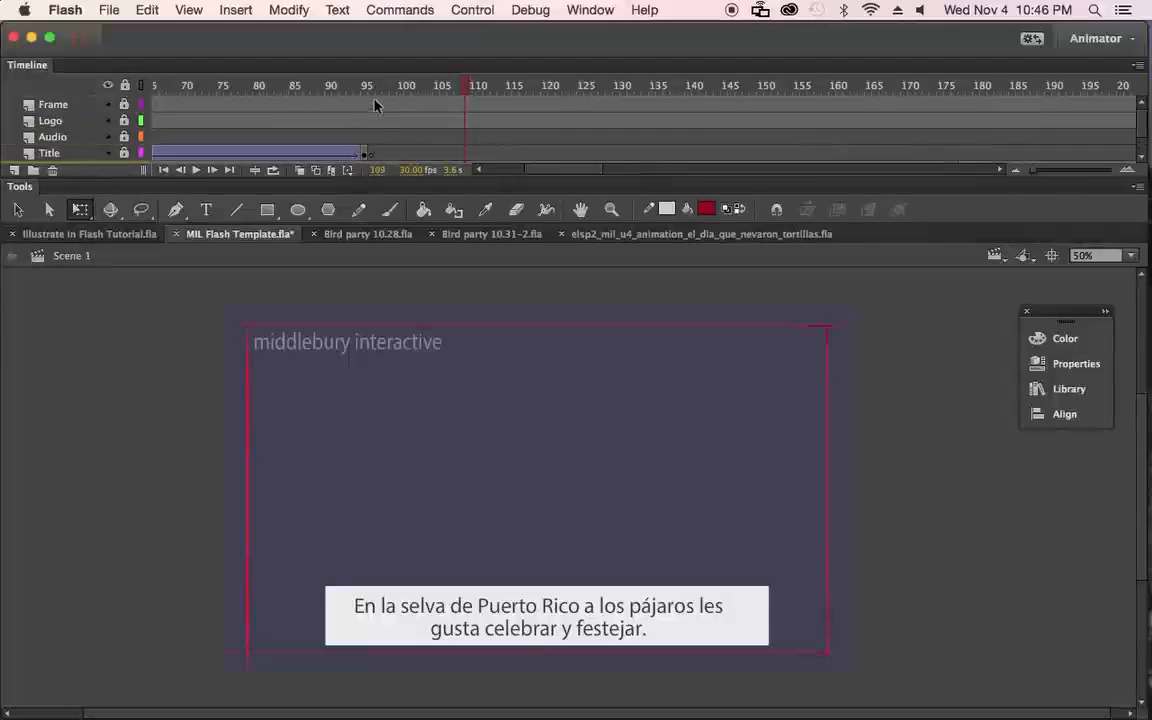
{"action": "scroll", "coordinate": [200, 130], "scroll_direction": "down", "scroll_amount": 1}
{"action": "scroll", "coordinate": [207, 134], "scroll_direction": "down", "scroll_amount": 1}
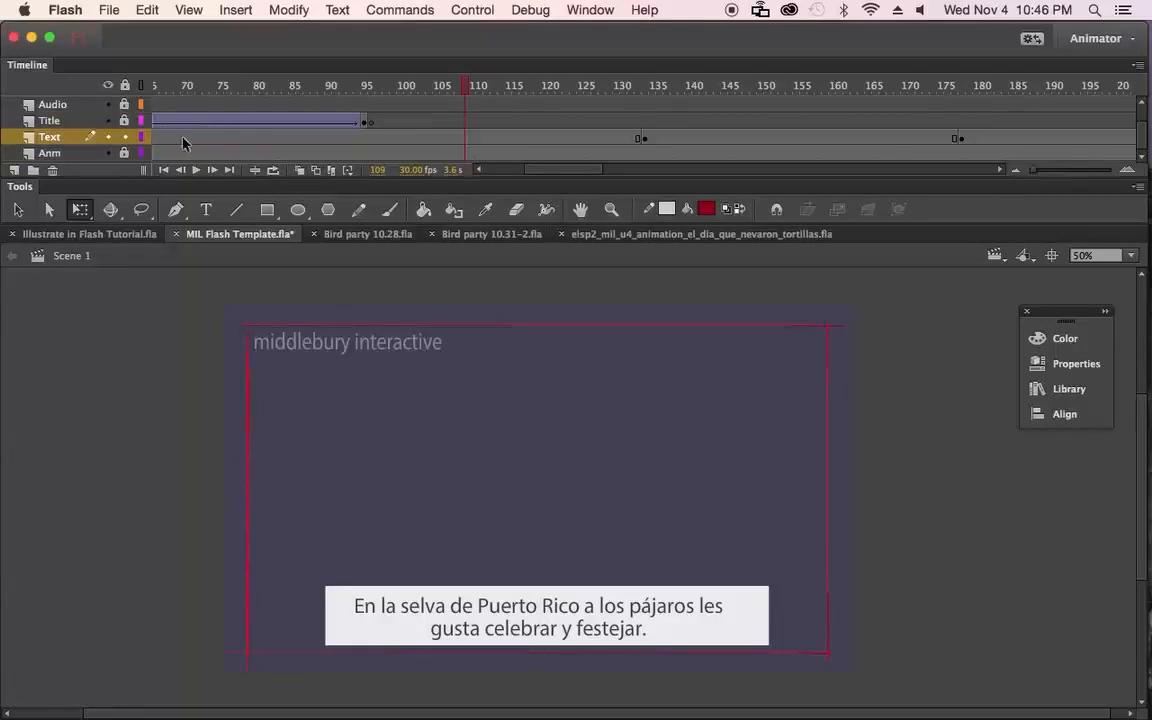
{"action": "scroll", "coordinate": [176, 138], "scroll_direction": "up", "scroll_amount": 2}
{"action": "scroll", "coordinate": [190, 132], "scroll_direction": "down", "scroll_amount": 2}
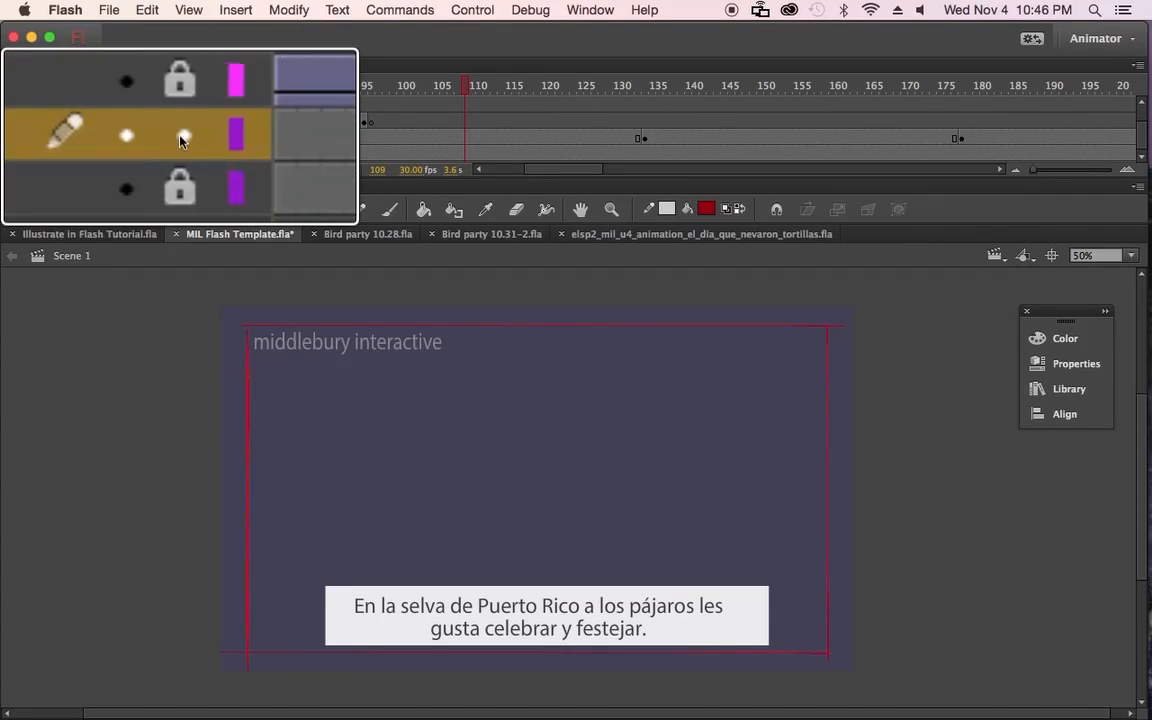
{"action": "right_click", "coordinate": [125, 139]}
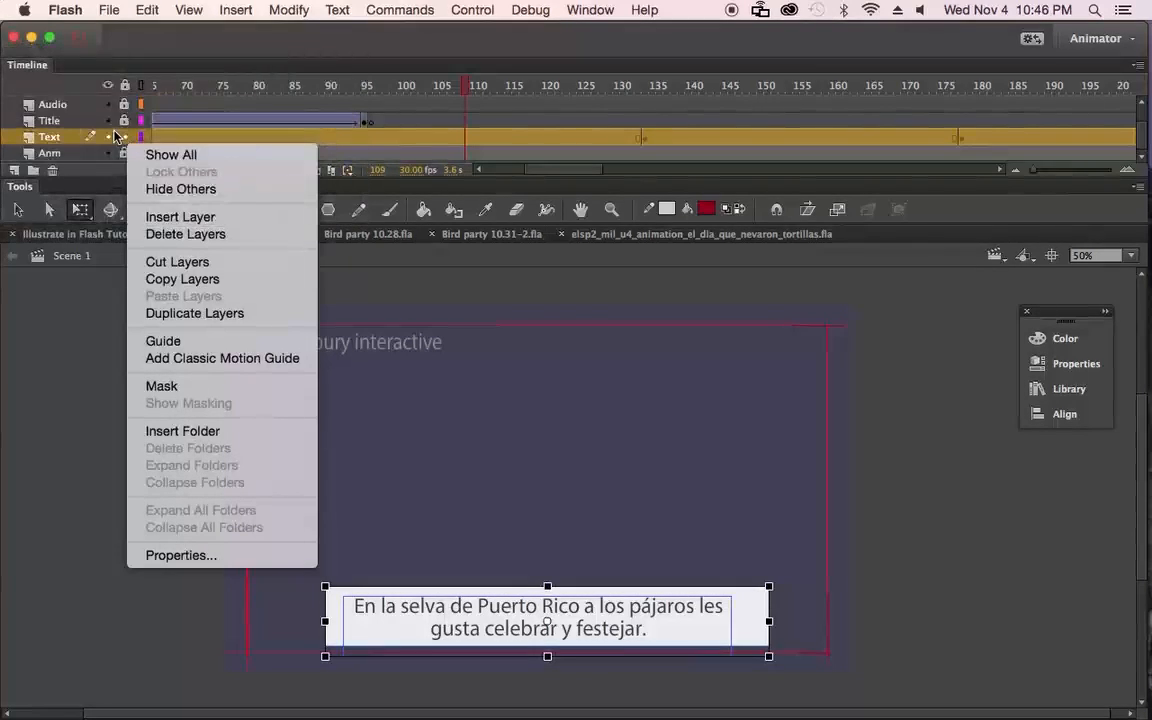
{"action": "left_click", "coordinate": [124, 139]}
{"action": "scroll", "coordinate": [128, 141], "scroll_direction": "up", "scroll_amount": 1}
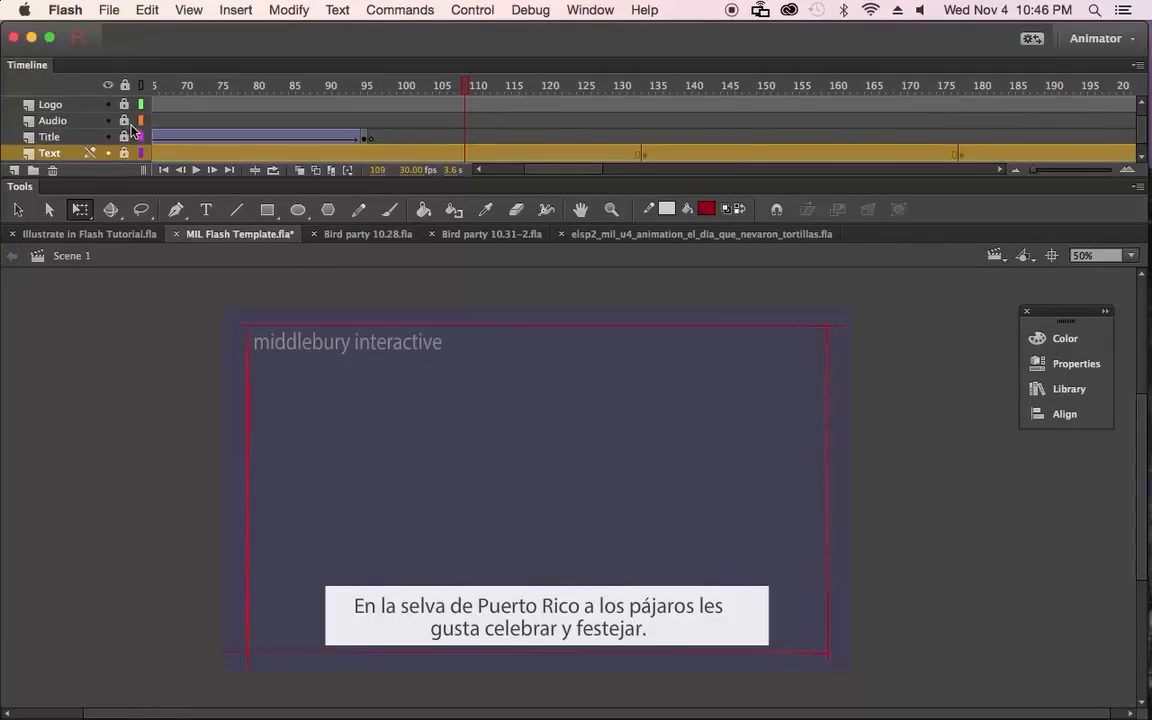
Step: Insert a blank keyframe at frame 95 of the Audio layer, where the title animation ends
{"action": "left_click_drag", "start_coordinate": [280, 86], "coordinate": [728, 226]}
{"action": "scroll", "coordinate": [658, 150], "scroll_direction": "down", "scroll_amount": 1}
{"action": "left_click_drag", "start_coordinate": [655, 86], "coordinate": [684, 126]}
{"action": "scroll", "coordinate": [670, 147], "scroll_direction": "up", "scroll_amount": 1}
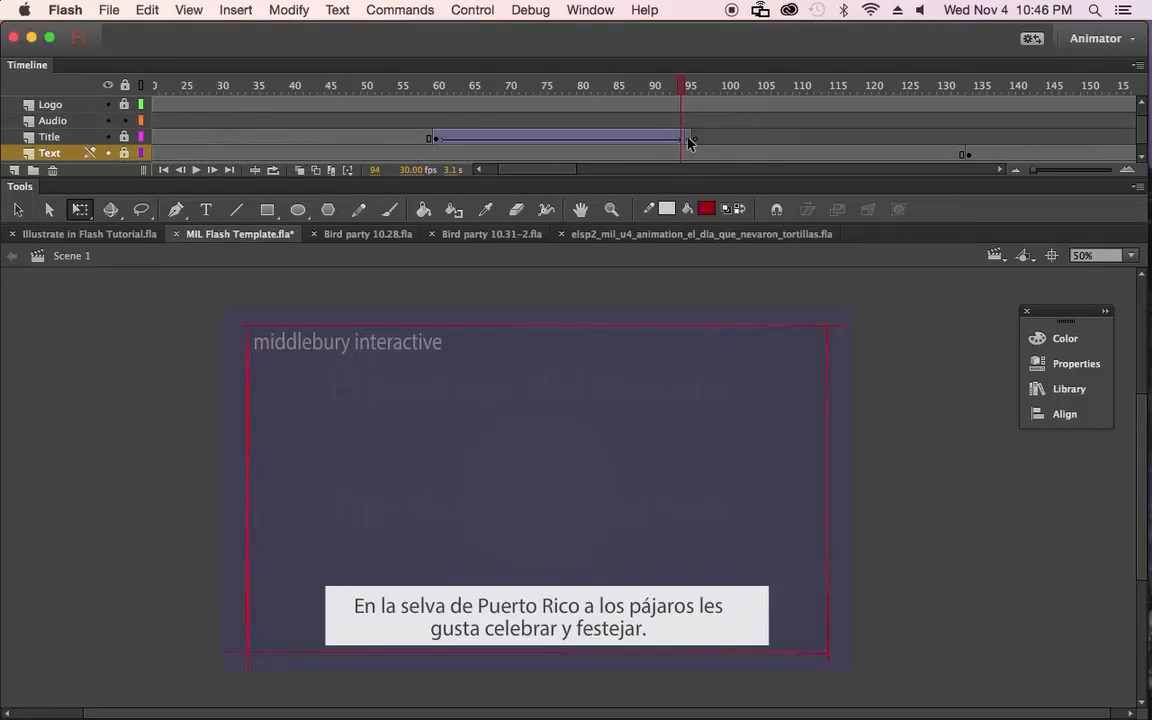
{"action": "left_click", "coordinate": [690, 138]}
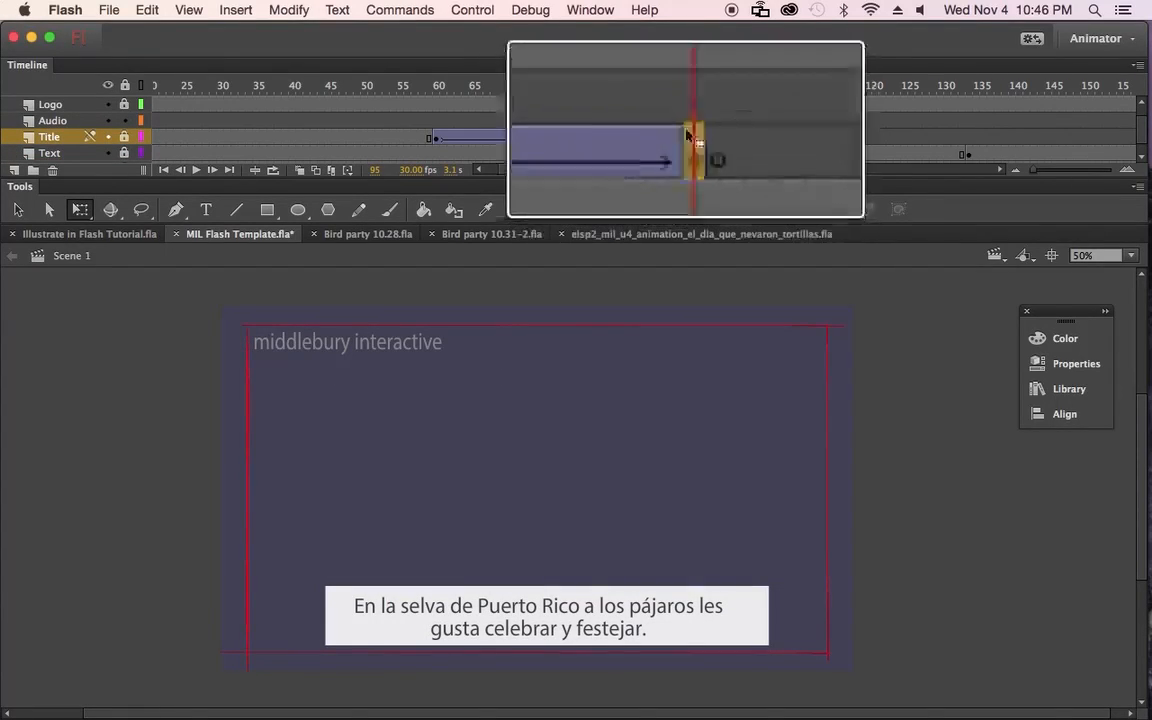
{"action": "left_click", "coordinate": [688, 121]}
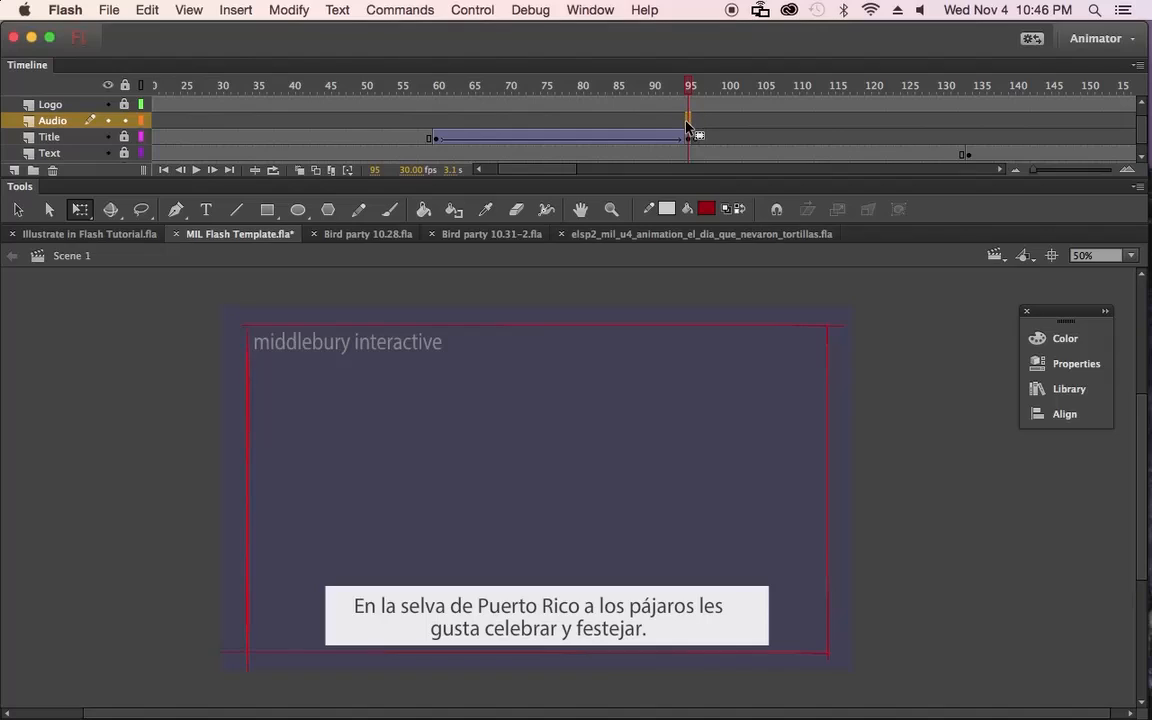
{"action": "key", "text": "F7"}
{"action": "left_click", "coordinate": [712, 124]}
{"action": "left_click", "coordinate": [707, 123]}
Step: Look over the sounds offered for the Audio keyframe at frame 95 and leave the sound at None
{"action": "left_click", "coordinate": [1065, 367]}
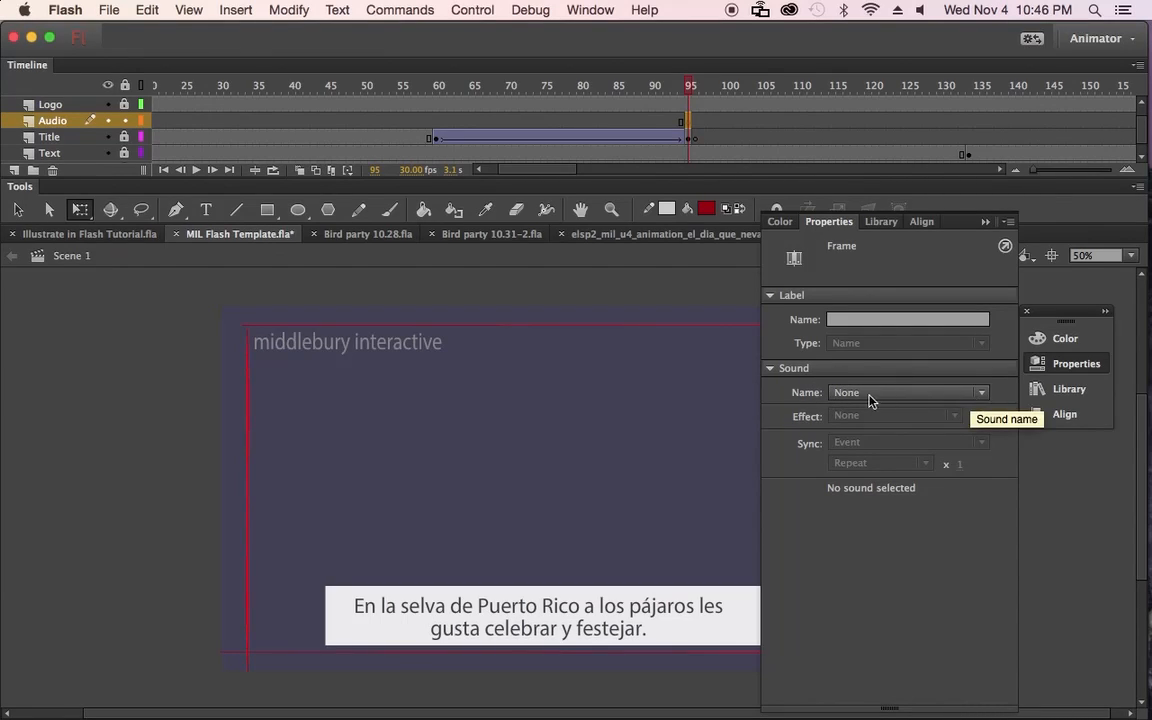
{"action": "left_click", "coordinate": [981, 400]}
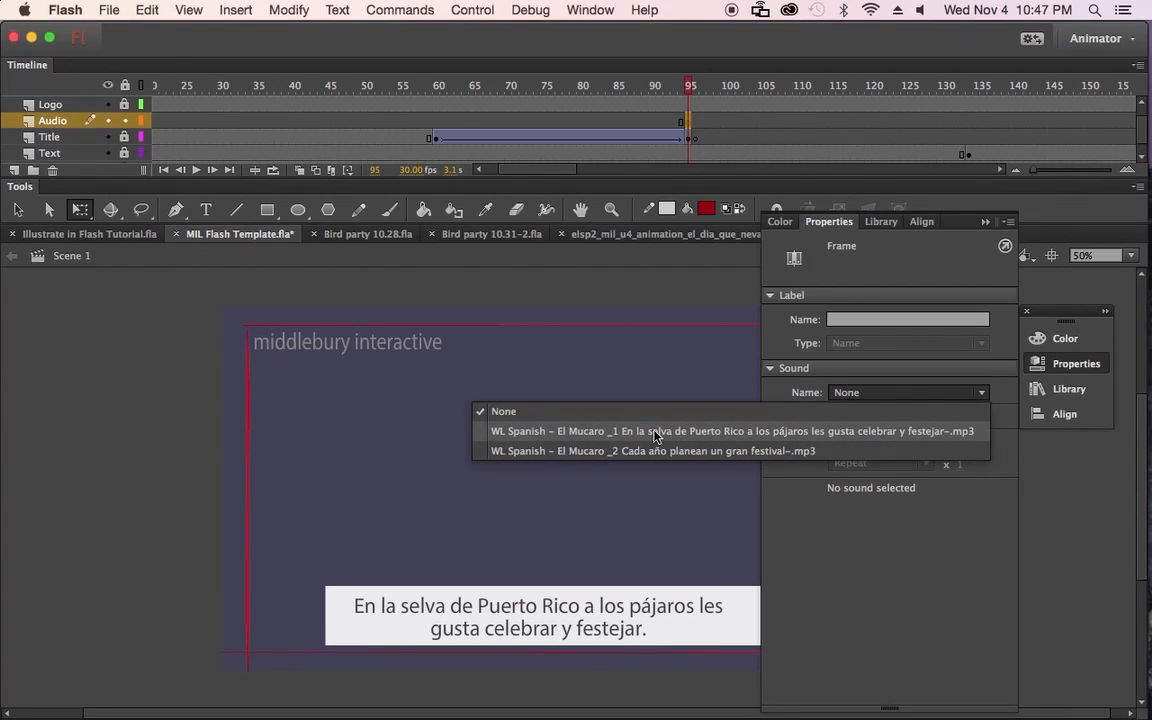
{"action": "left_click", "coordinate": [899, 542]}
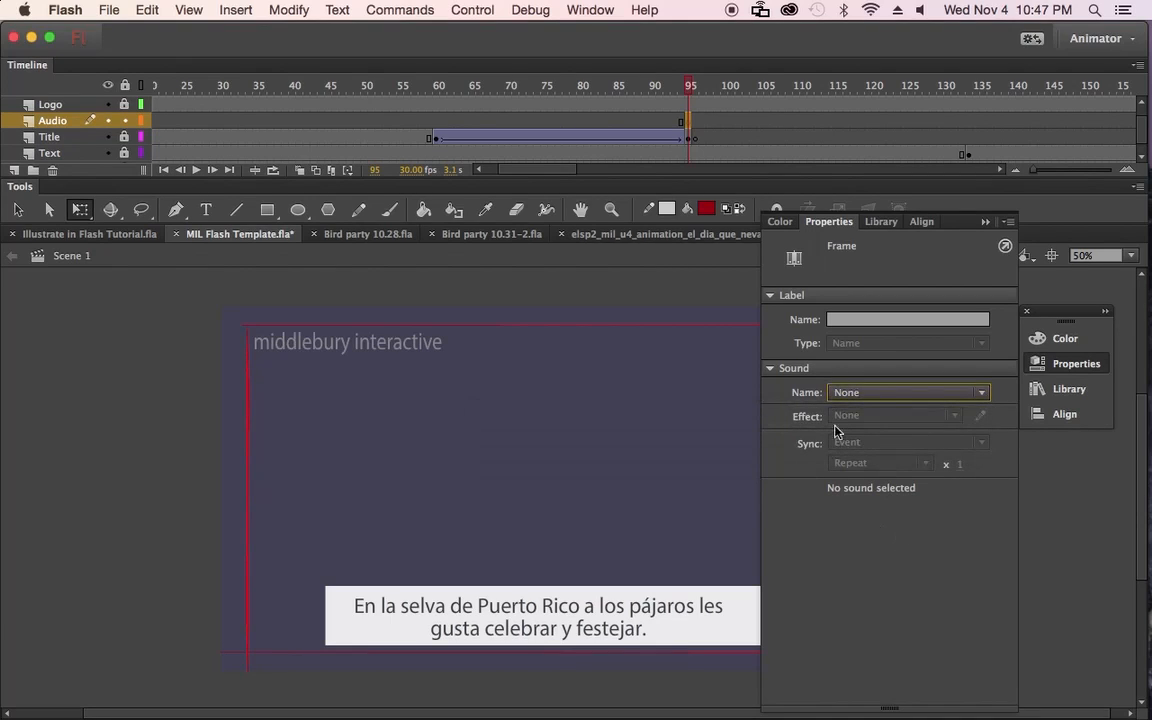
Step: Switch to Safari and look through the full list of story audio files in the "K2- Spanish - Story Audio Unit 1" Drive folder
{"action": "key", "text": "super+Tab"}
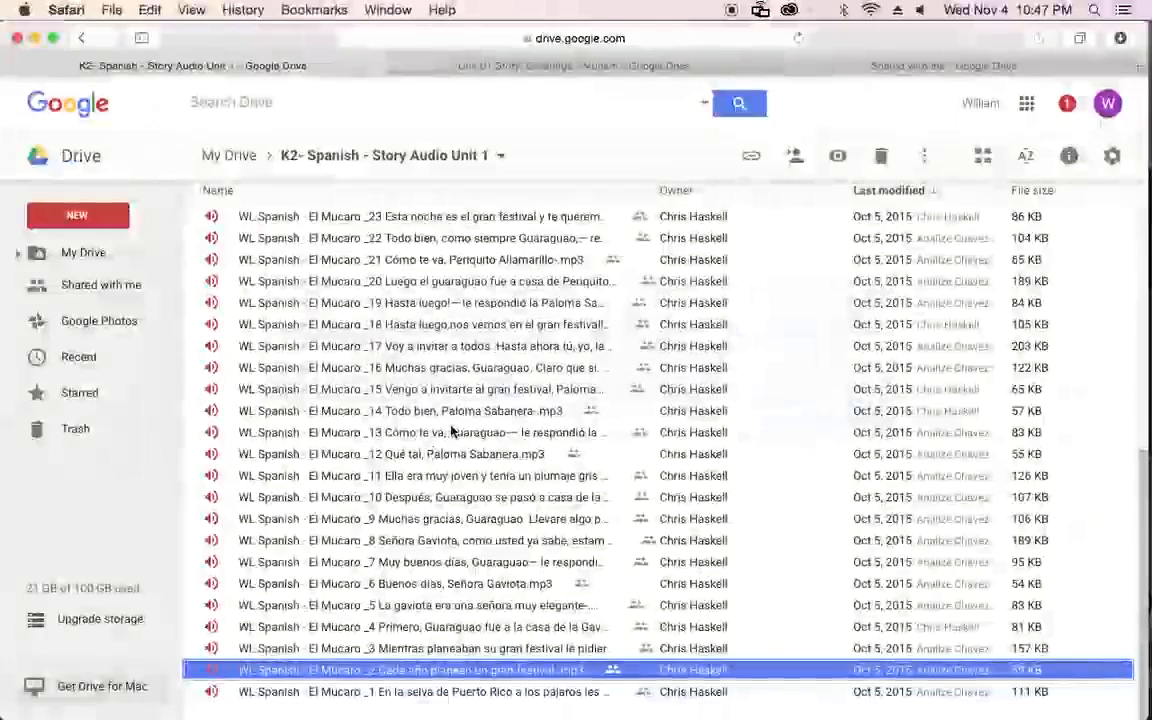
{"action": "scroll", "coordinate": [440, 585], "scroll_direction": "up", "scroll_amount": 10}
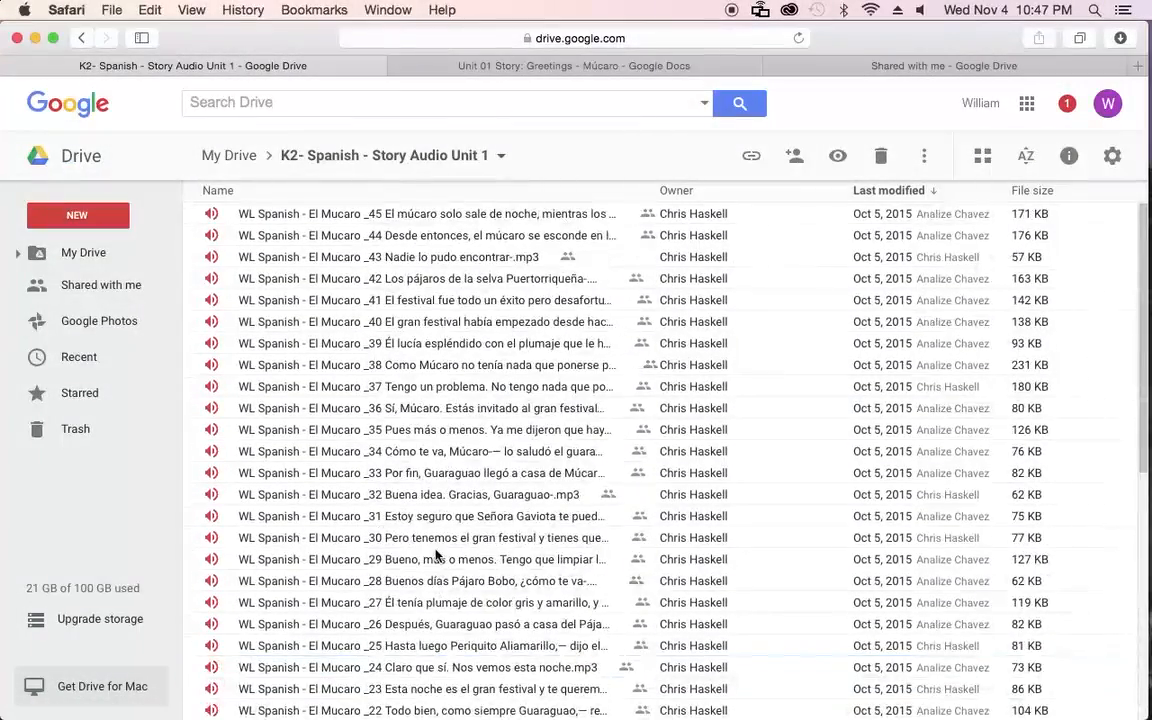
{"action": "scroll", "coordinate": [435, 552], "scroll_direction": "down", "scroll_amount": 4}
{"action": "scroll", "coordinate": [435, 552], "scroll_direction": "down", "scroll_amount": 5}
{"action": "left_click", "coordinate": [510, 668]}
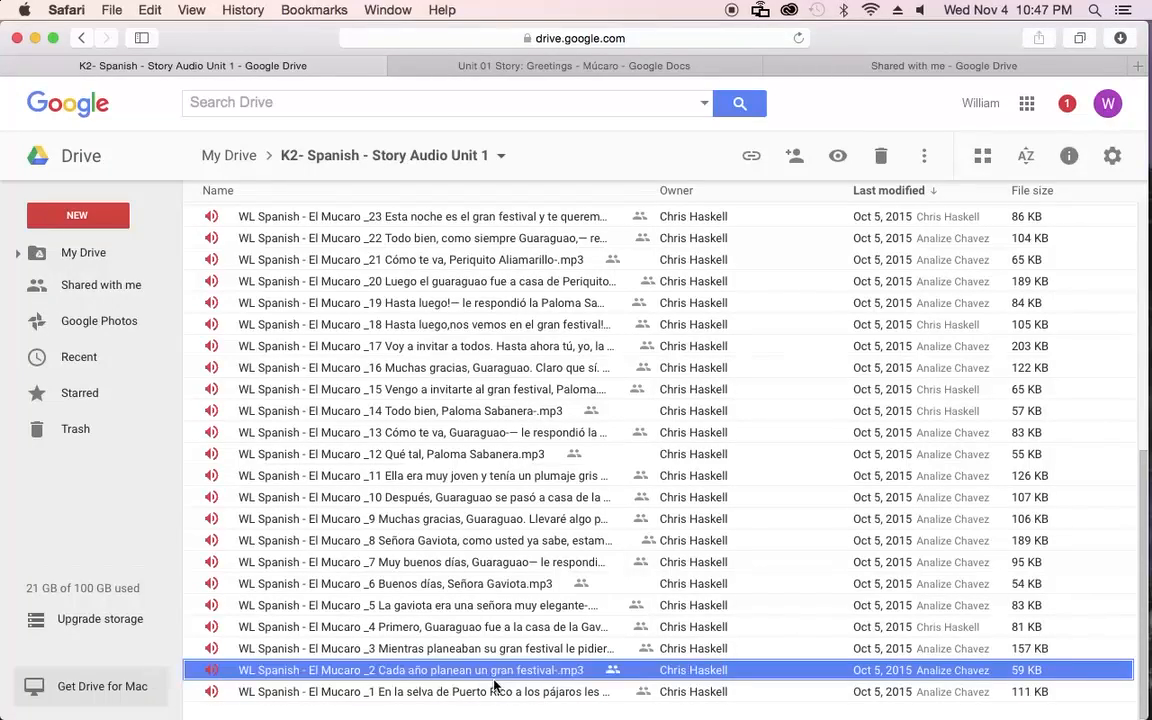
{"action": "scroll", "coordinate": [430, 620], "scroll_direction": "up", "scroll_amount": 8}
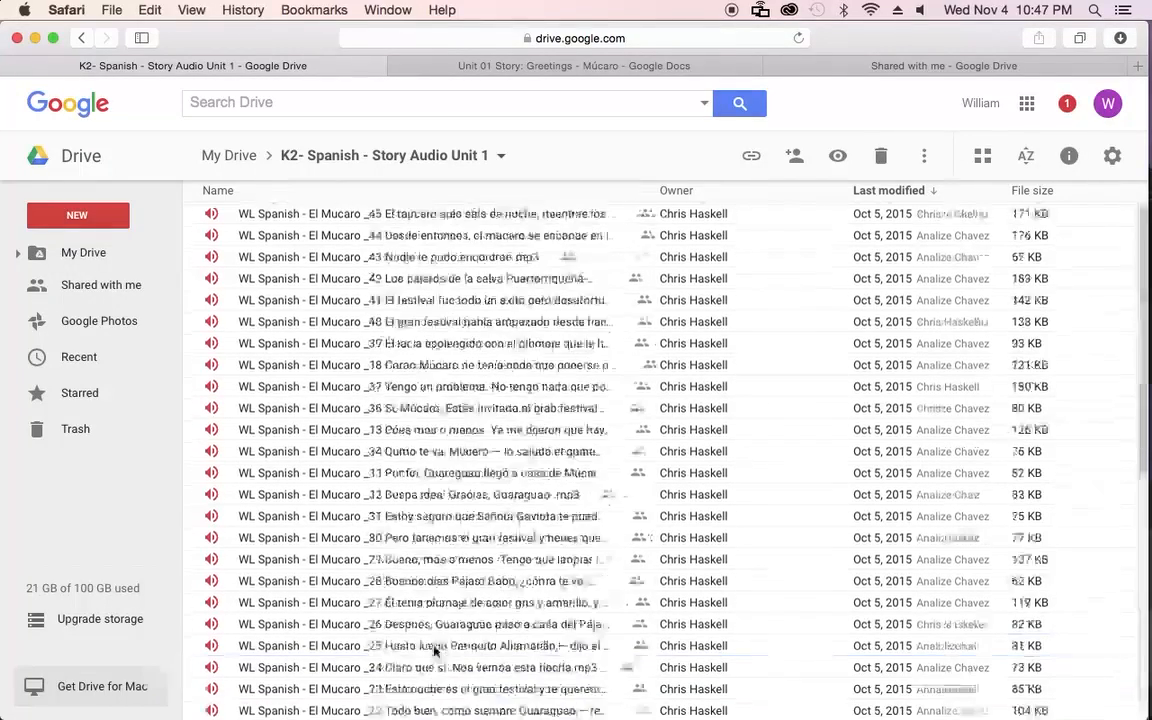
{"action": "scroll", "coordinate": [430, 590], "scroll_direction": "down", "scroll_amount": 8}
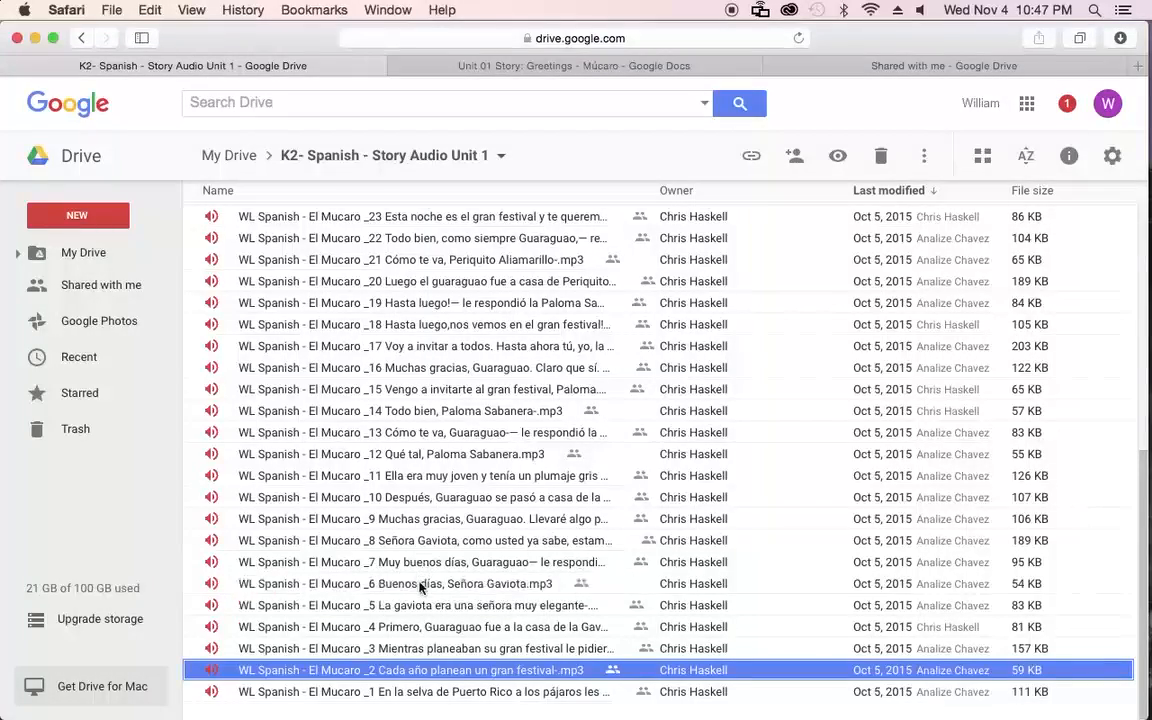
{"action": "scroll", "coordinate": [419, 563], "scroll_direction": "up", "scroll_amount": 10}
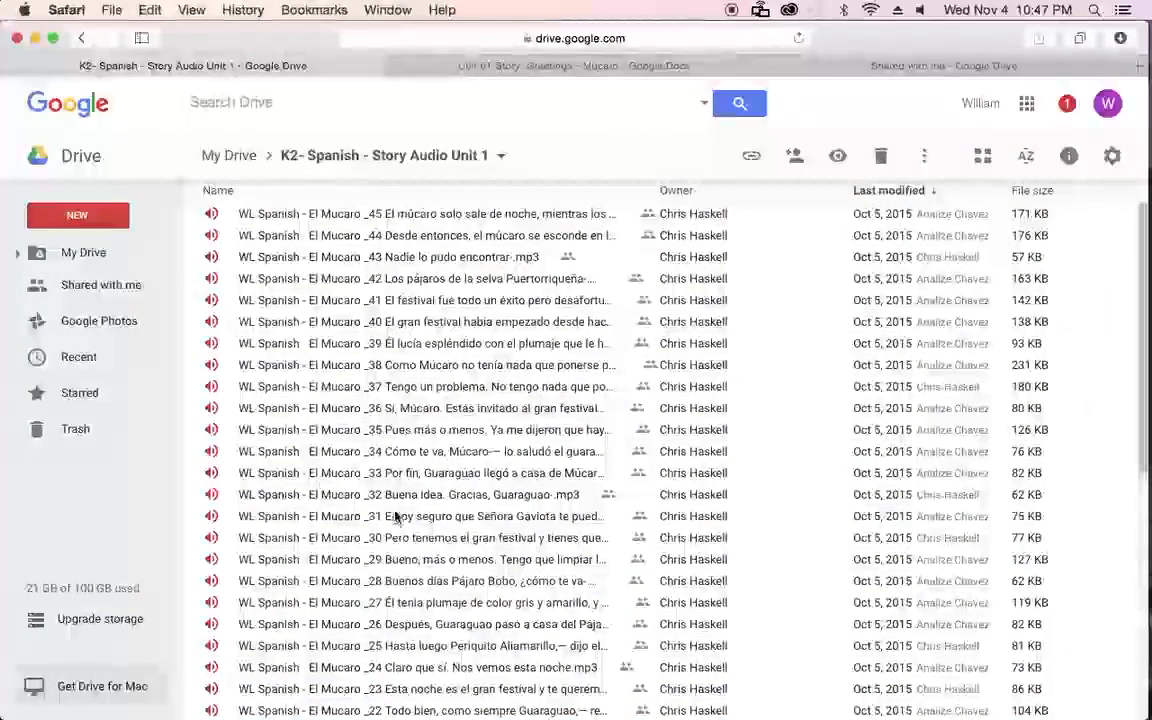
{"action": "scroll", "coordinate": [400, 540], "scroll_direction": "down", "scroll_amount": 6}
{"action": "scroll", "coordinate": [393, 570], "scroll_direction": "down", "scroll_amount": 4}
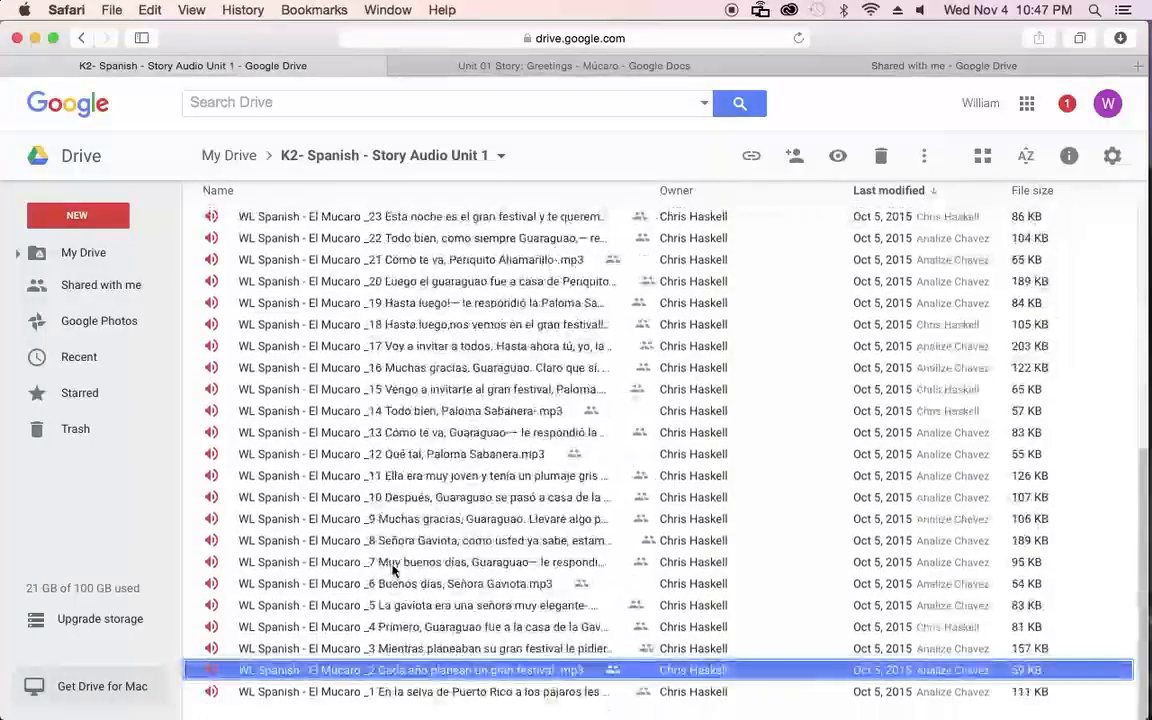
{"action": "scroll", "coordinate": [400, 560], "scroll_direction": "up", "scroll_amount": 10}
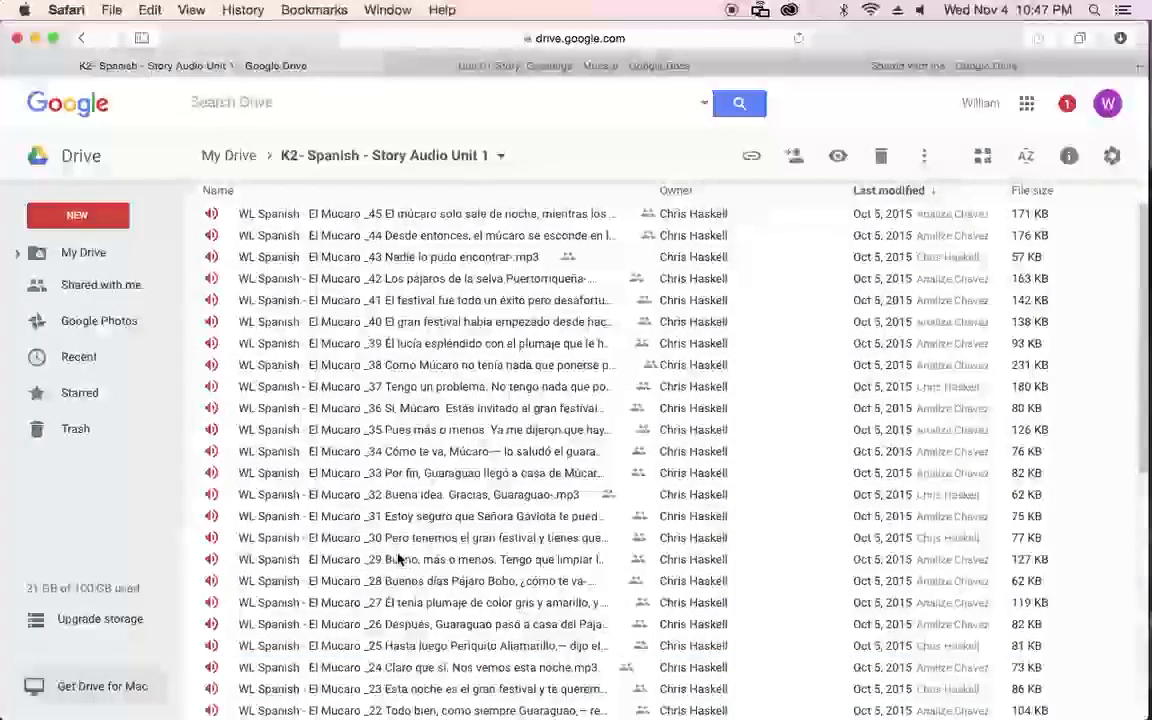
{"action": "scroll", "coordinate": [400, 558], "scroll_direction": "down", "scroll_amount": 10}
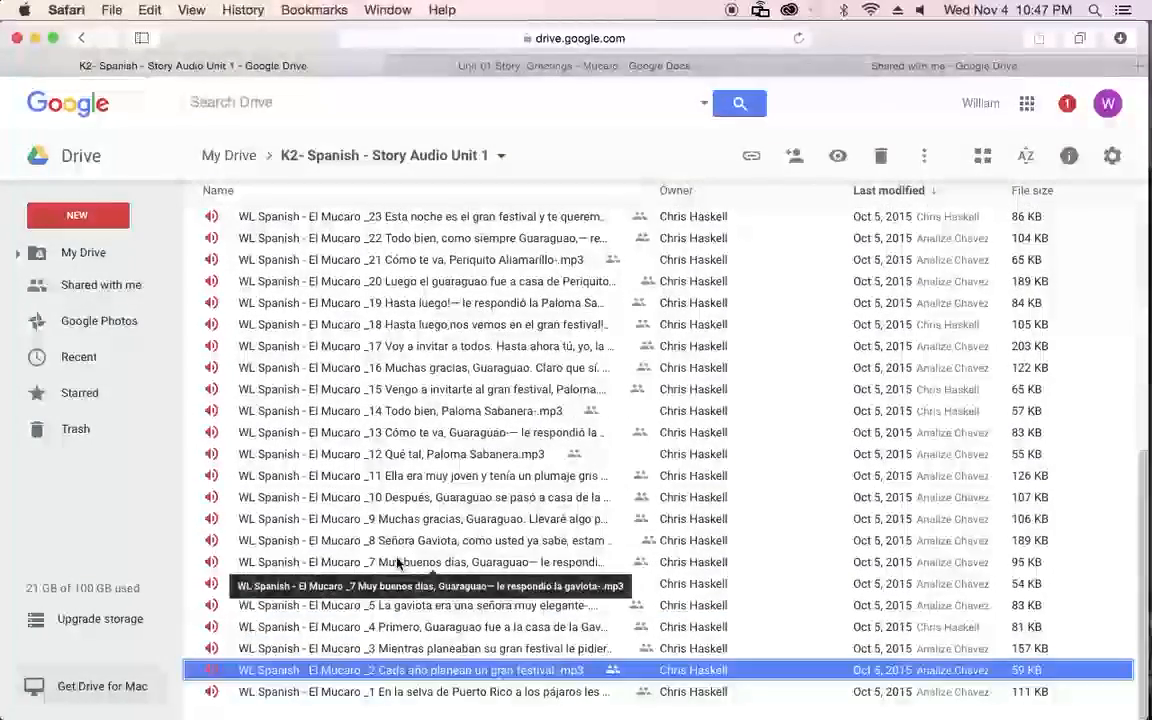
Step: Switch back to Flash and assign the "WL Spanish - El Mucaro _2" sound to the Audio layer keyframe at frame 95
{"action": "key", "text": "super+Tab"}
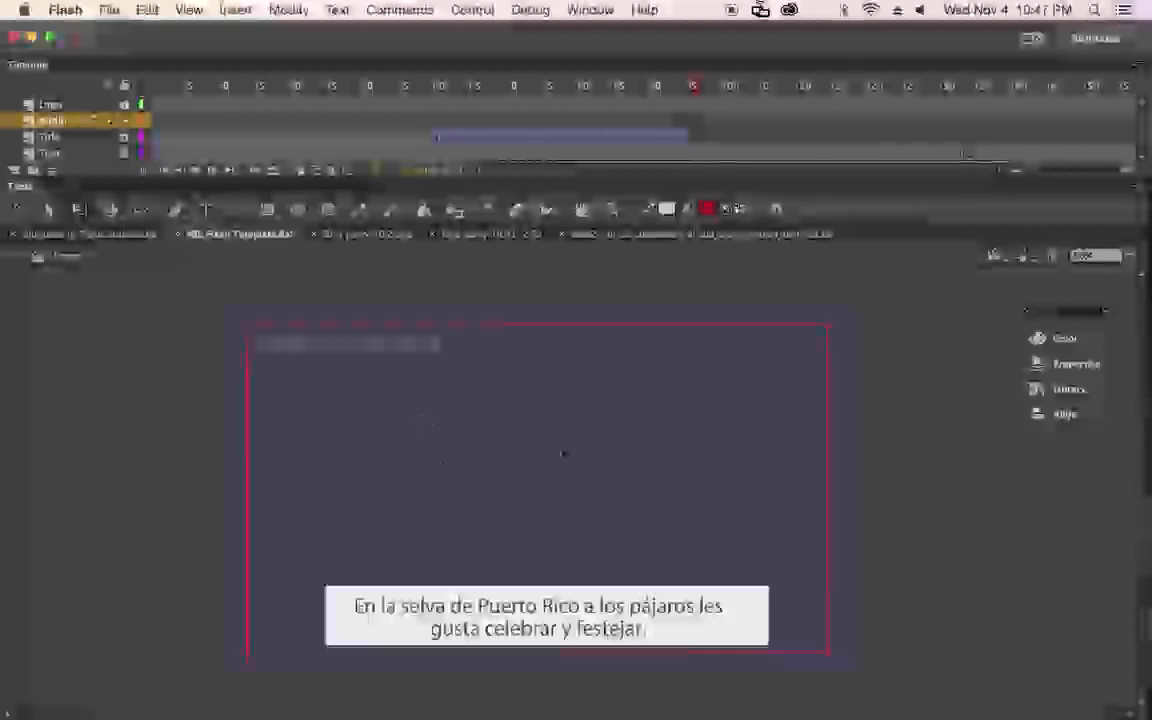
{"action": "left_click", "coordinate": [662, 92]}
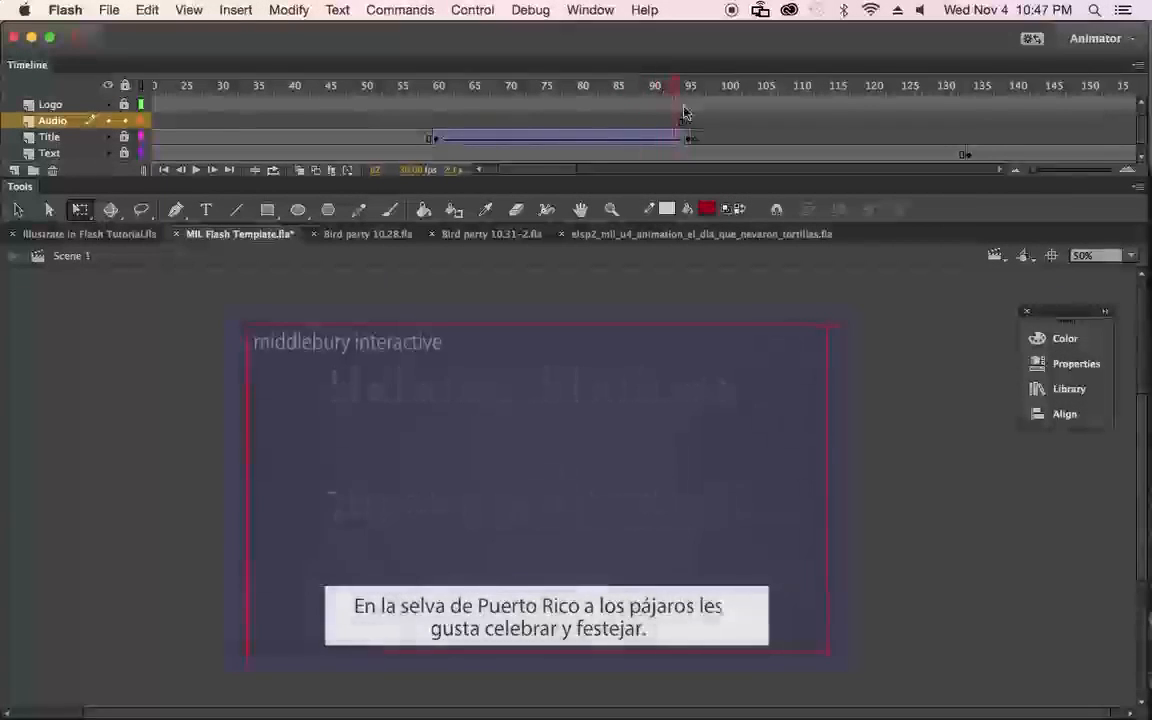
{"action": "left_click", "coordinate": [689, 122]}
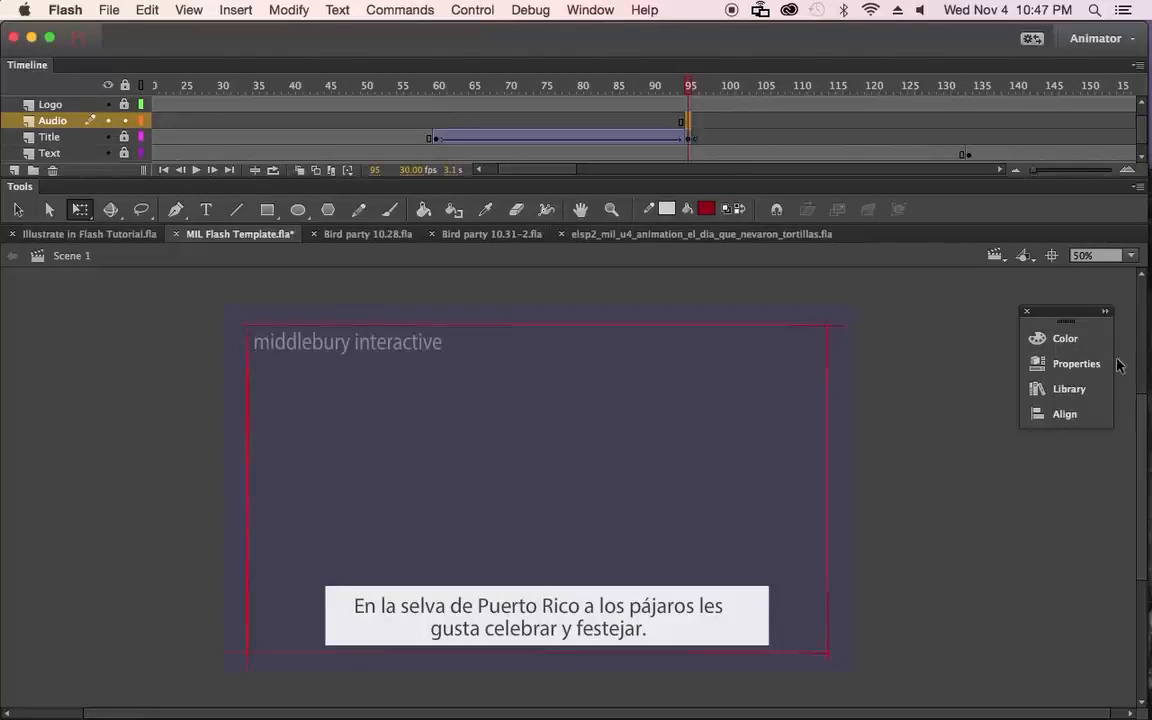
{"action": "left_click", "coordinate": [1070, 363]}
{"action": "left_click", "coordinate": [979, 395]}
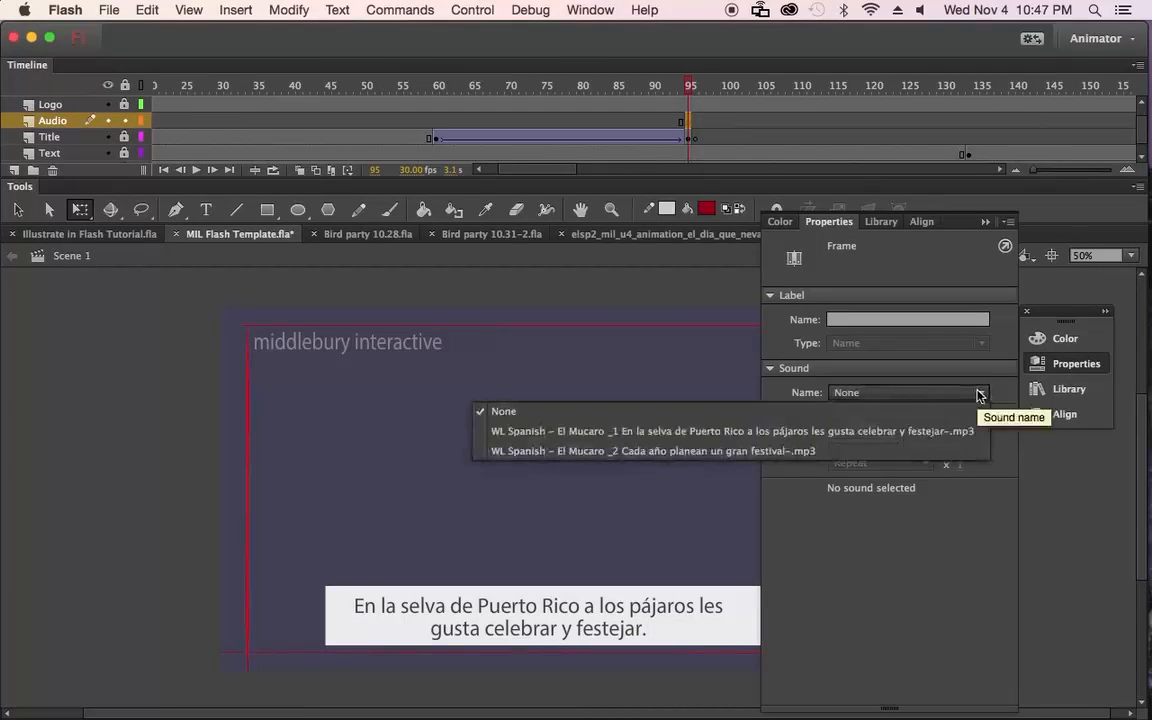
{"action": "left_click", "coordinate": [766, 448]}
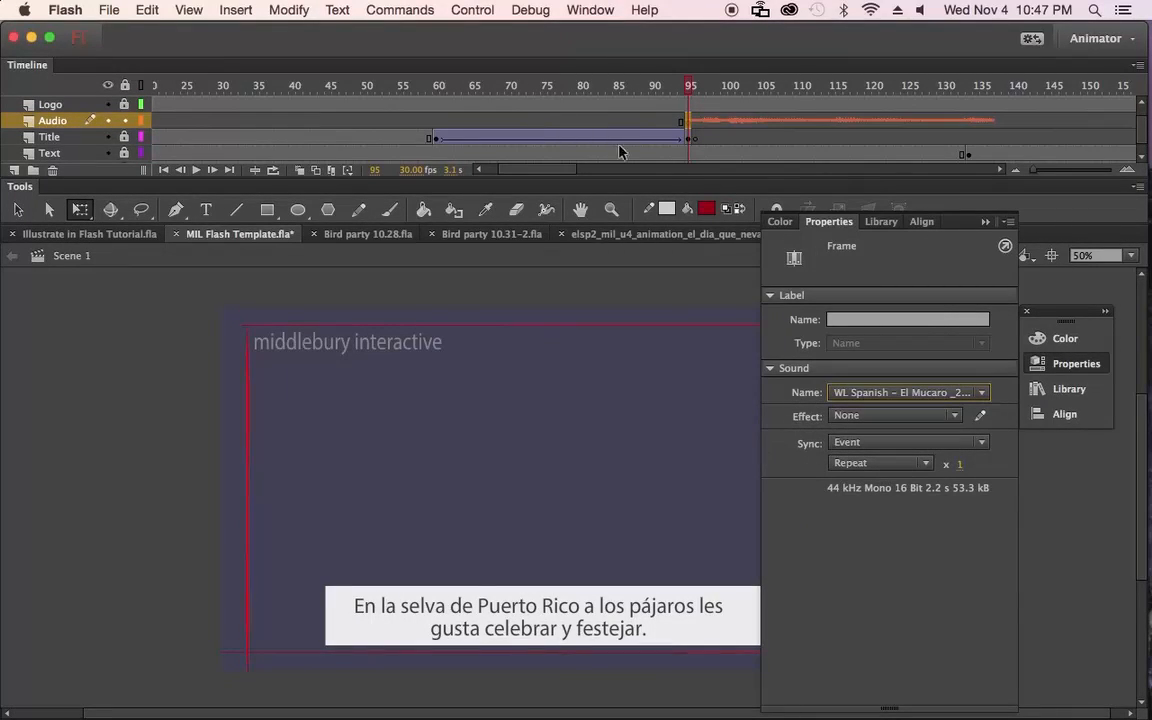
Step: Scrub the playhead over the start of the sound, up to frame 109, and examine its waveform on the Audio layer
{"action": "left_click_drag", "start_coordinate": [690, 90], "coordinate": [725, 103]}
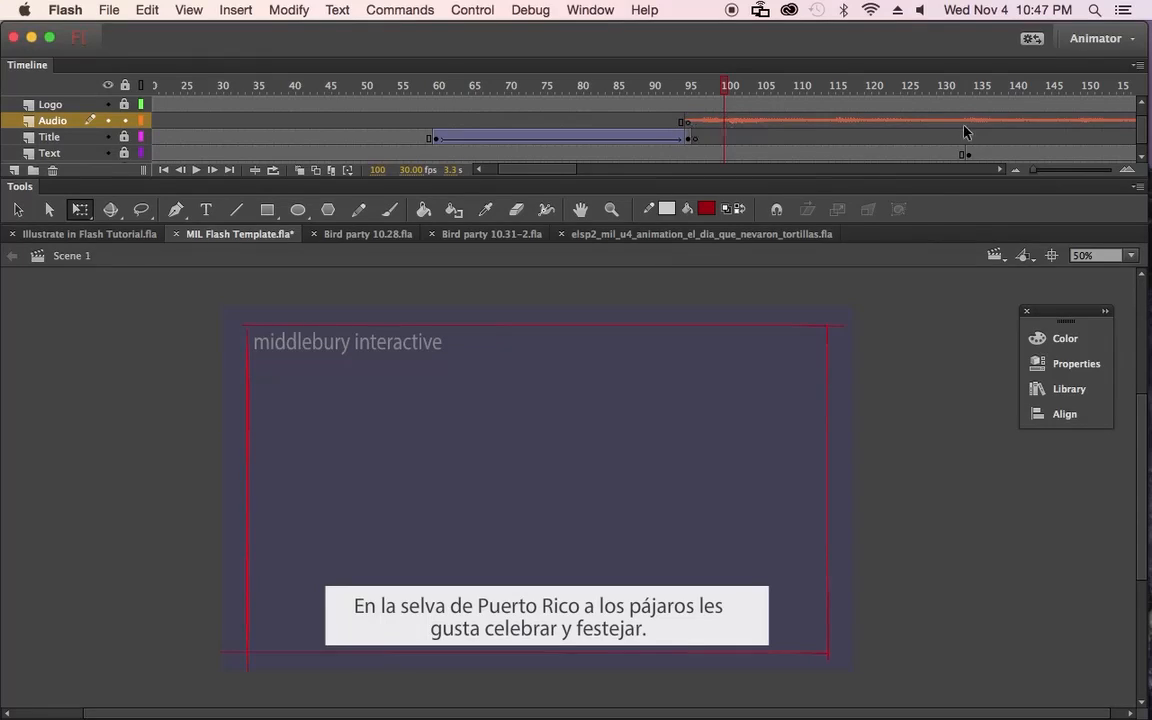
{"action": "left_click_drag", "start_coordinate": [563, 175], "coordinate": [584, 174]}
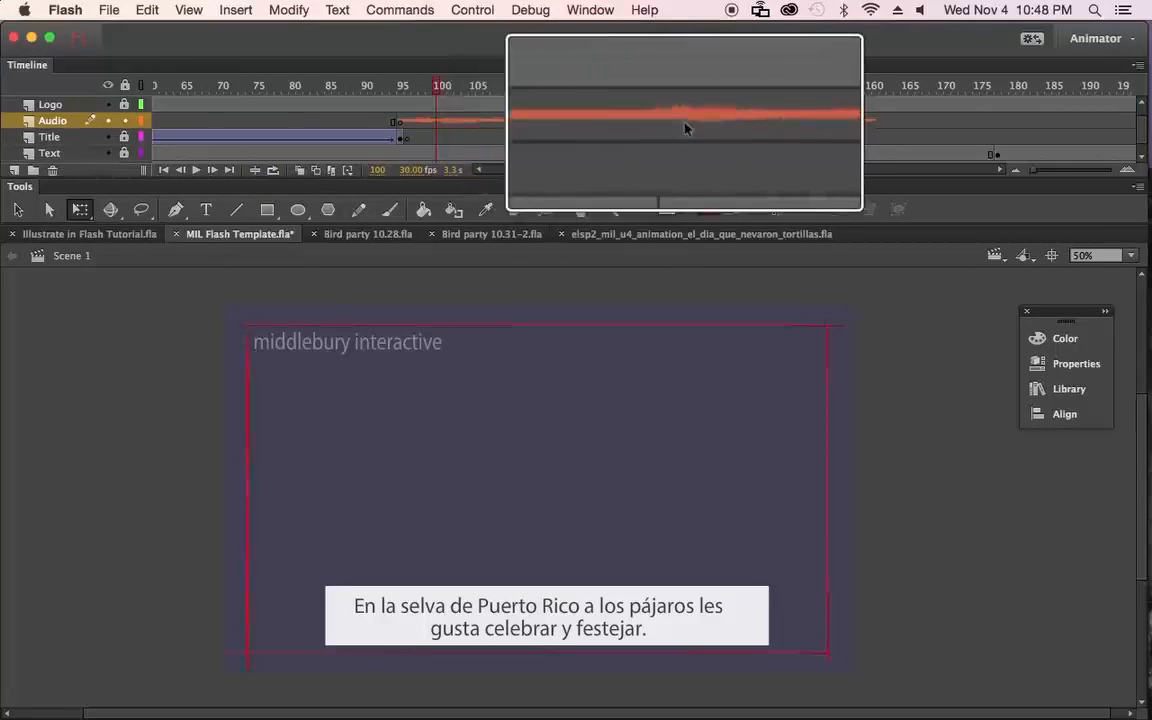
{"action": "left_click_drag", "start_coordinate": [478, 90], "coordinate": [393, 136]}
{"action": "left_click", "coordinate": [393, 123]}
{"action": "left_click_drag", "start_coordinate": [422, 94], "coordinate": [500, 153]}
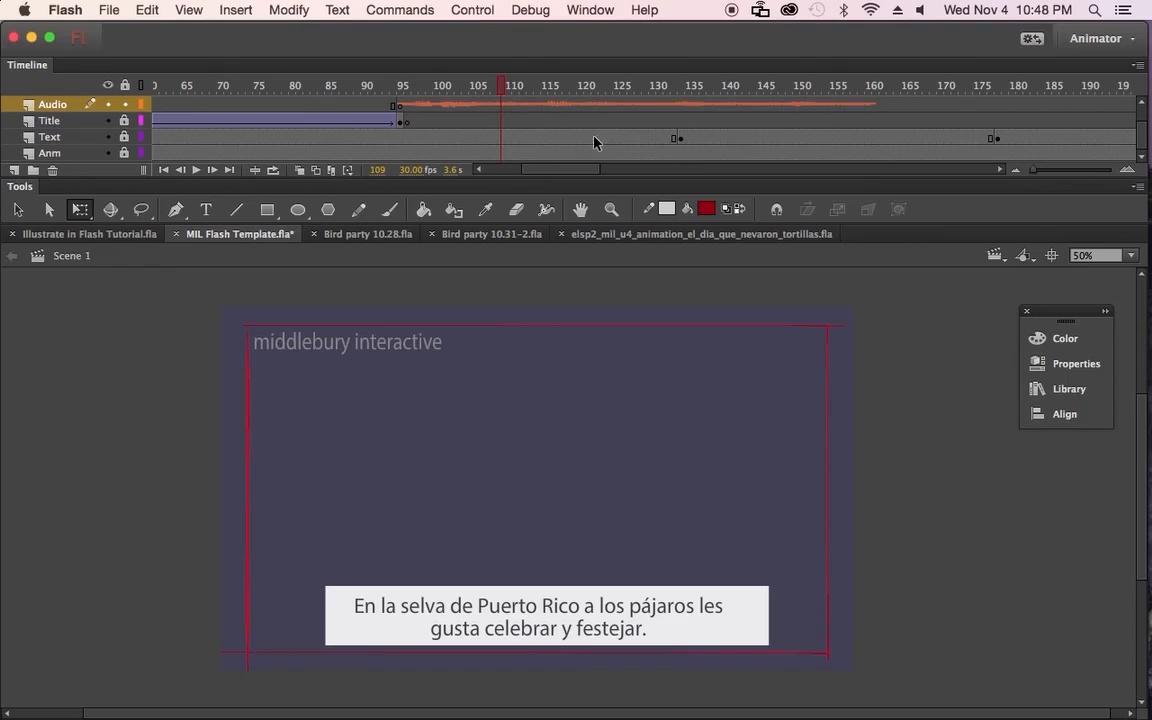
Step: Compare the first caption's span on the Text layer with the sound by checking frames between 106 and 138
{"action": "left_click", "coordinate": [483, 139]}
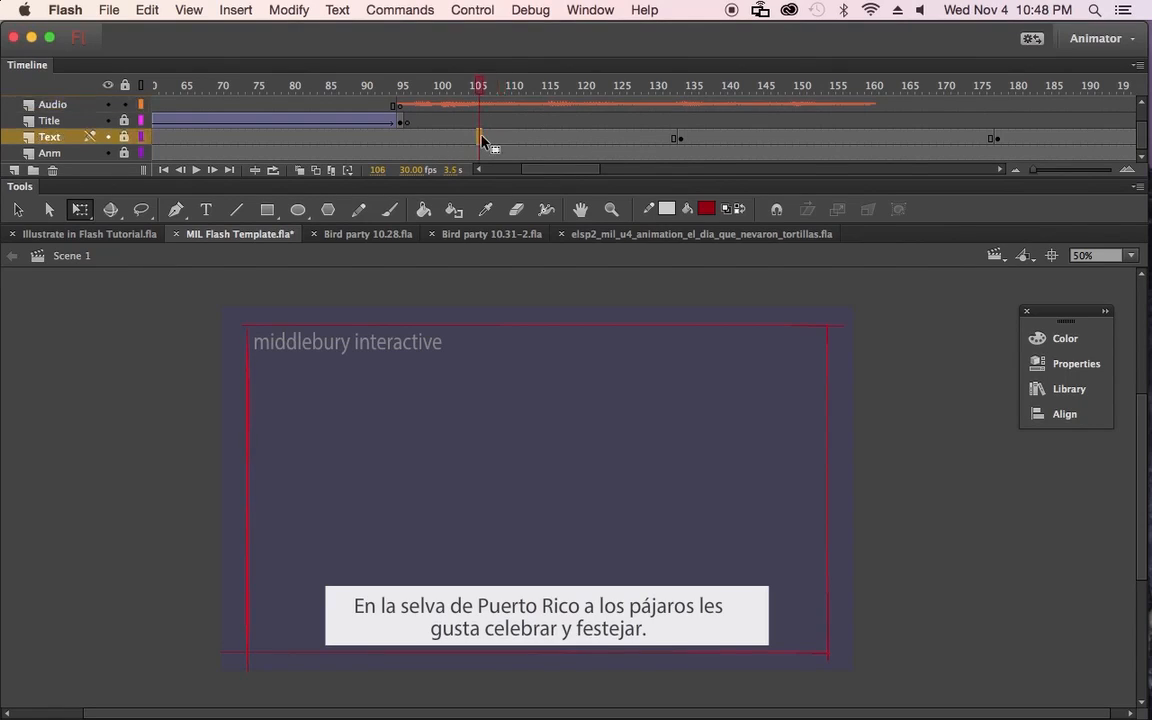
{"action": "left_click_drag", "start_coordinate": [482, 87], "coordinate": [449, 92]}
{"action": "left_click", "coordinate": [608, 138]}
{"action": "left_click_drag", "start_coordinate": [485, 137], "coordinate": [601, 139]}
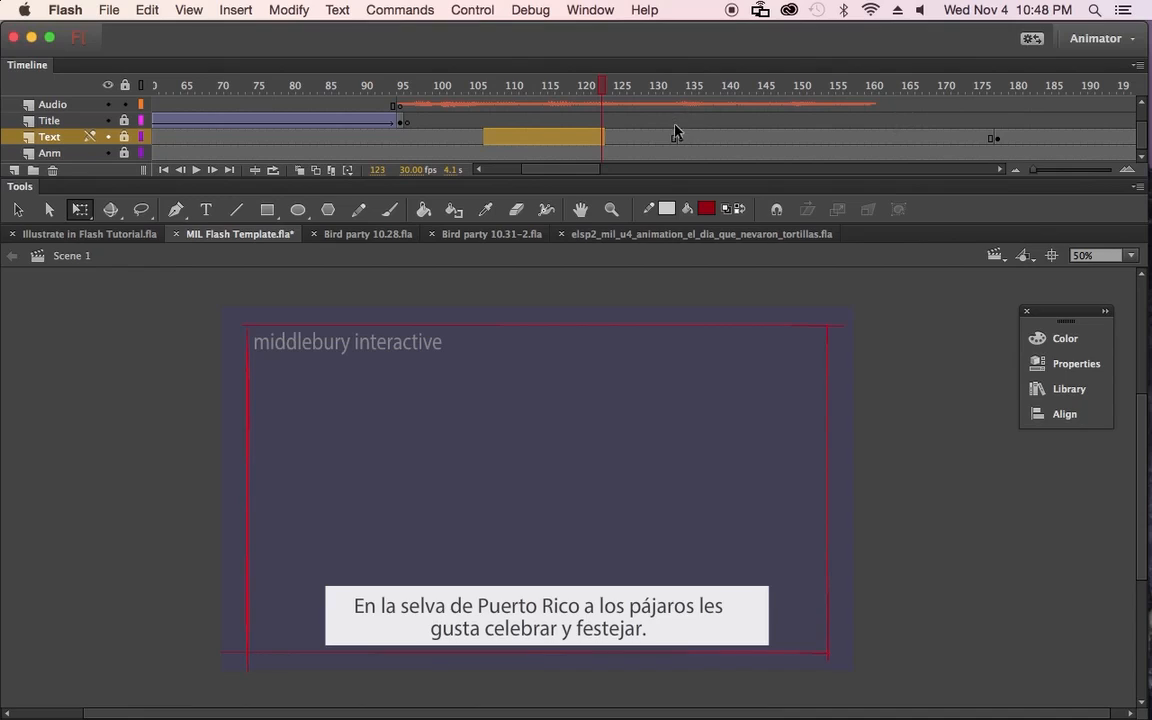
{"action": "left_click", "coordinate": [709, 138]}
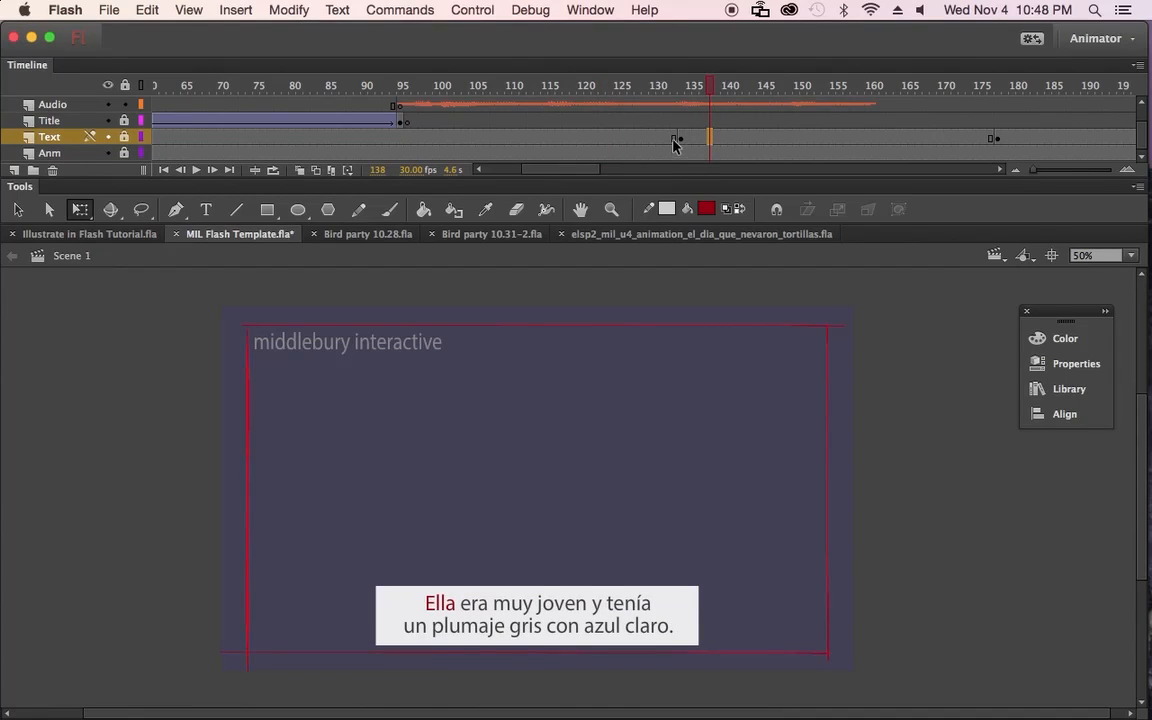
{"action": "left_click", "coordinate": [673, 140]}
{"action": "left_click", "coordinate": [655, 140]}
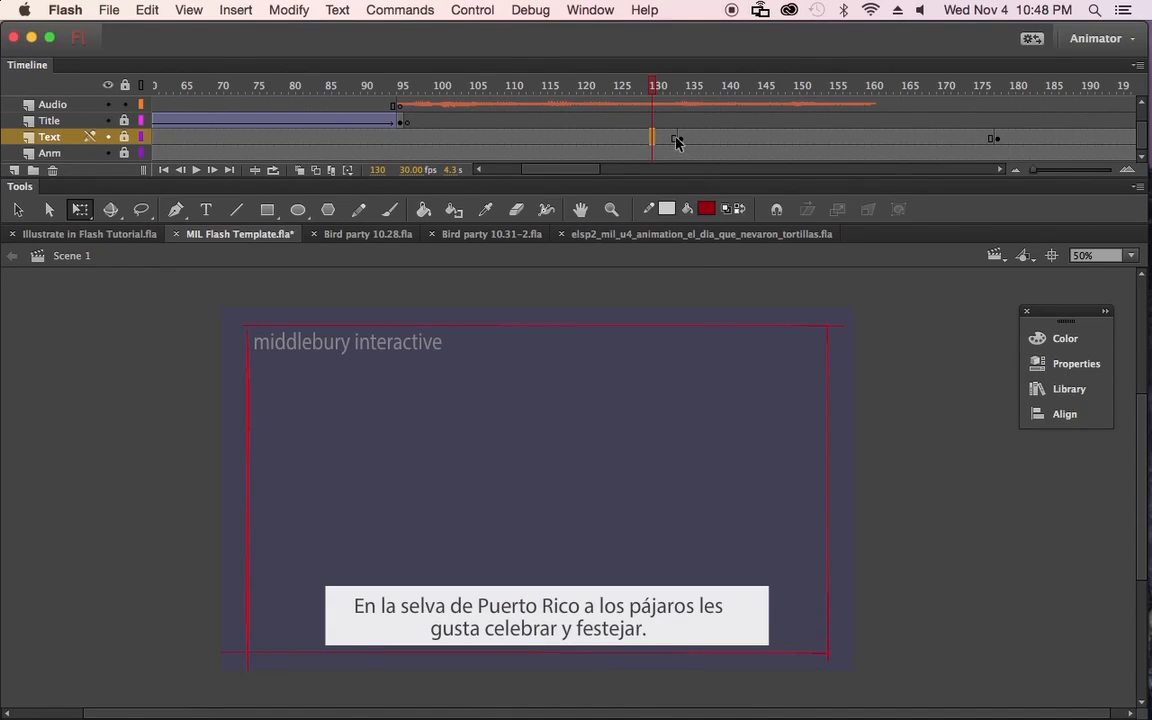
Step: Extend the first caption on the Text layer past the end of the sound by inserting frames over frames 133 to 162
{"action": "left_click_drag", "start_coordinate": [672, 142], "coordinate": [885, 140]}
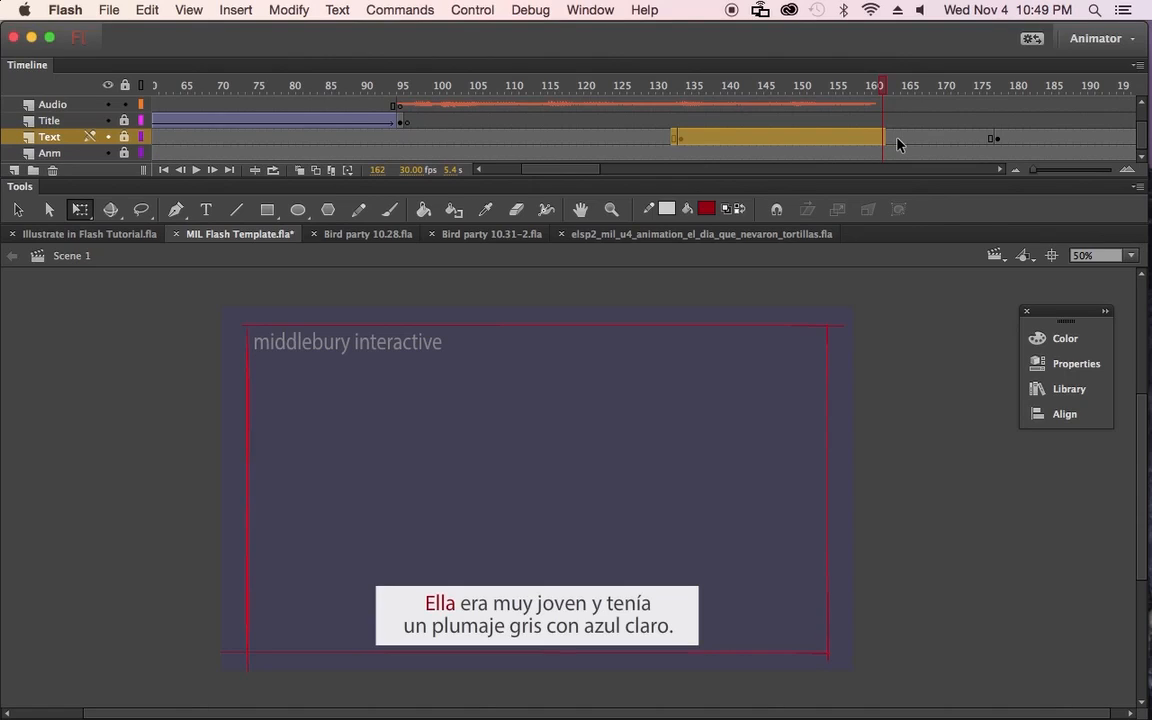
{"action": "key", "text": "F5"}
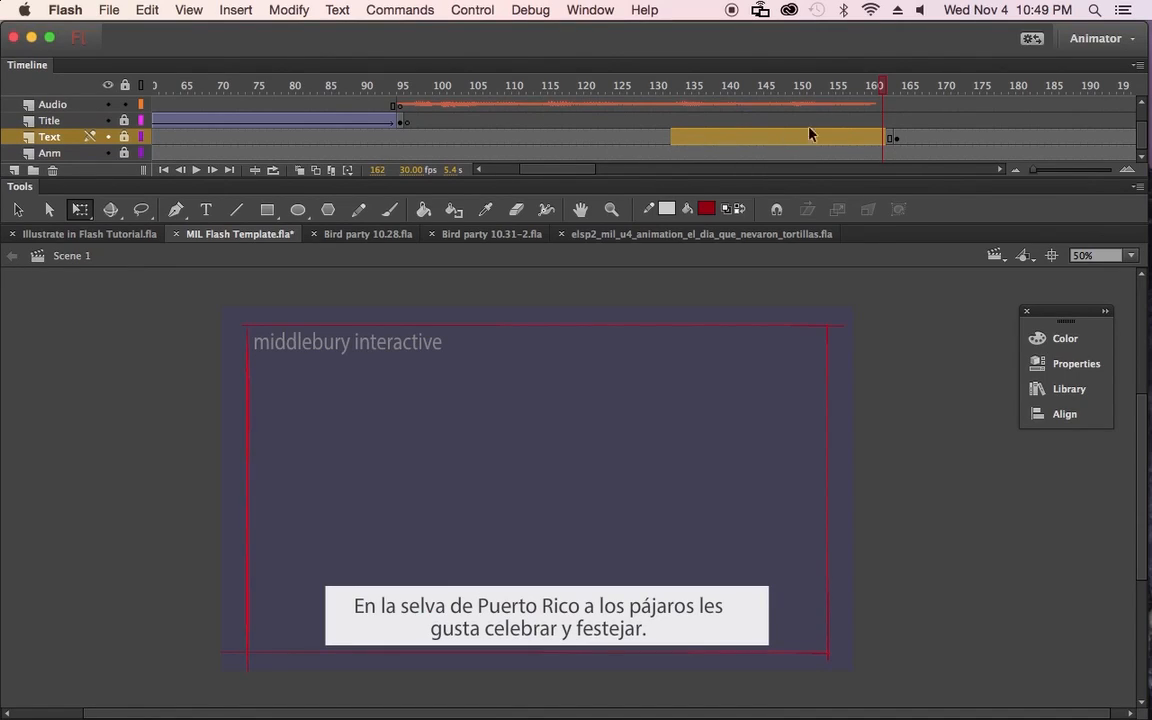
Step: Select frame 165 of the Audio layer, near the start of the second caption
{"action": "left_click_drag", "start_coordinate": [878, 92], "coordinate": [902, 138]}
{"action": "left_click", "coordinate": [902, 104]}
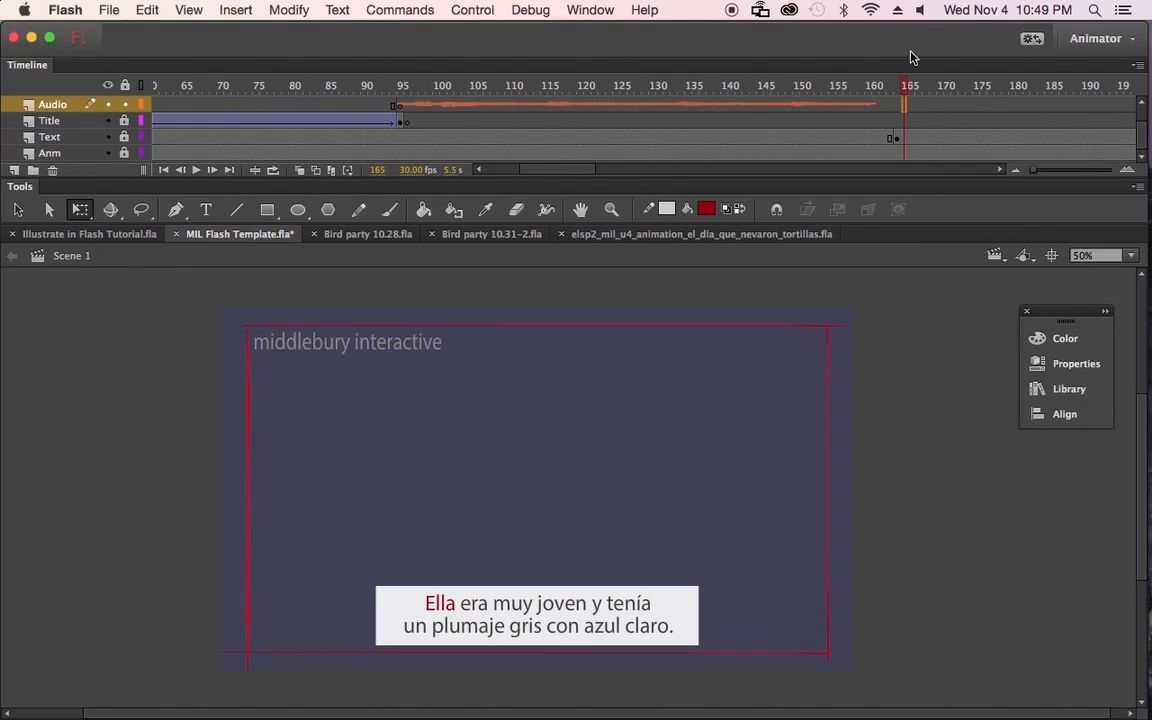
Step: Assign the sound "WL Spanish – El Mucaro _2 Cada año planean un gran festival-.mp3" to the Audio layer's keyframe at frame 165
{"action": "left_click", "coordinate": [926, 106]}
{"action": "left_click", "coordinate": [905, 105]}
{"action": "left_click", "coordinate": [1072, 364]}
{"action": "left_click", "coordinate": [977, 393]}
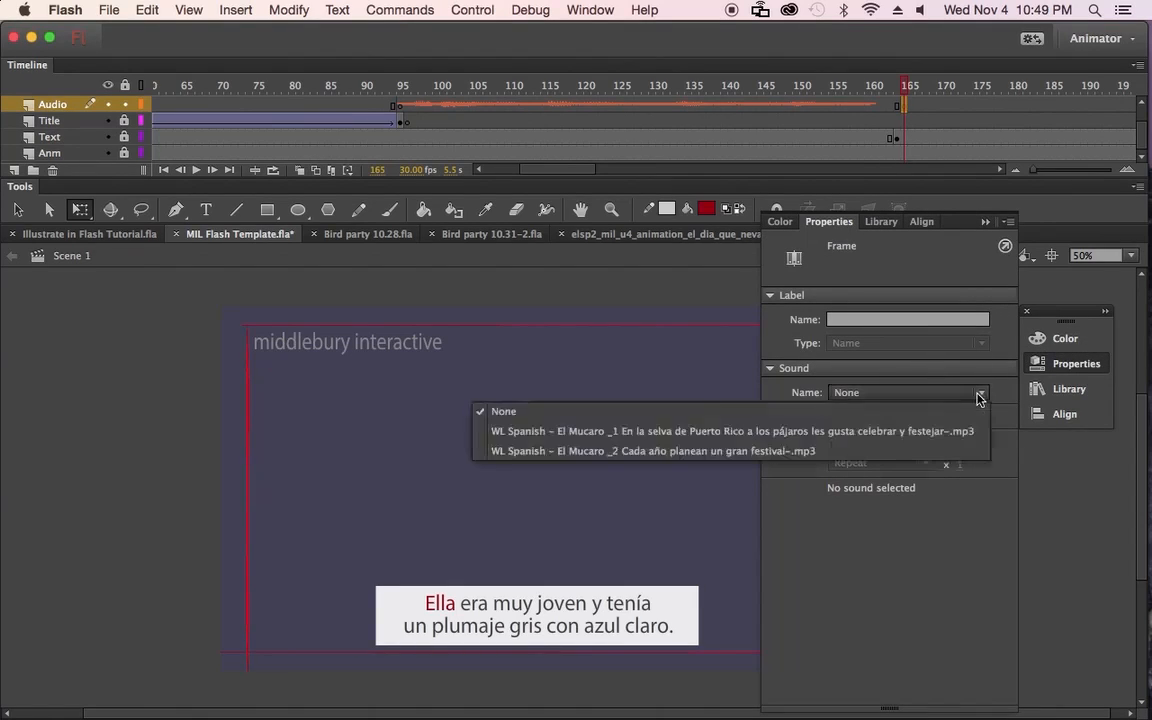
{"action": "left_click", "coordinate": [852, 448]}
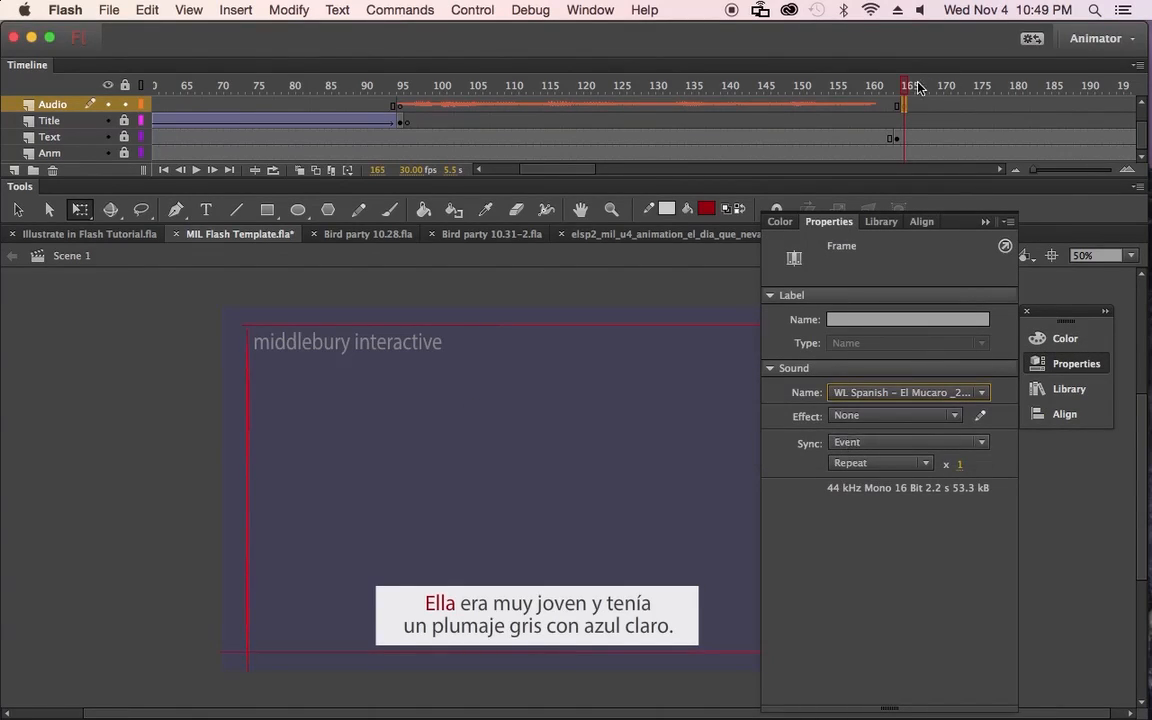
Step: Play and scrub the timeline across both narration clips to compare the audio with the caption changes
{"action": "key", "text": "Return"}
{"action": "left_click_drag", "start_coordinate": [1150, 108], "coordinate": [442, 108]}
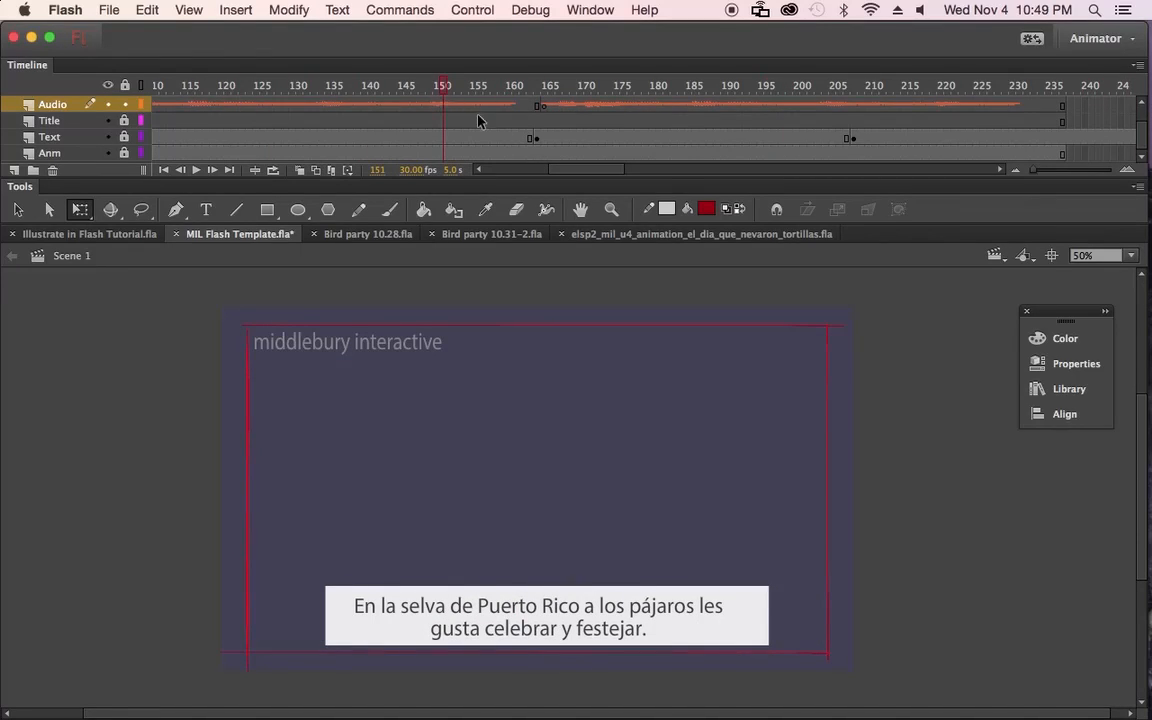
{"action": "left_click_drag", "start_coordinate": [578, 170], "coordinate": [543, 170]}
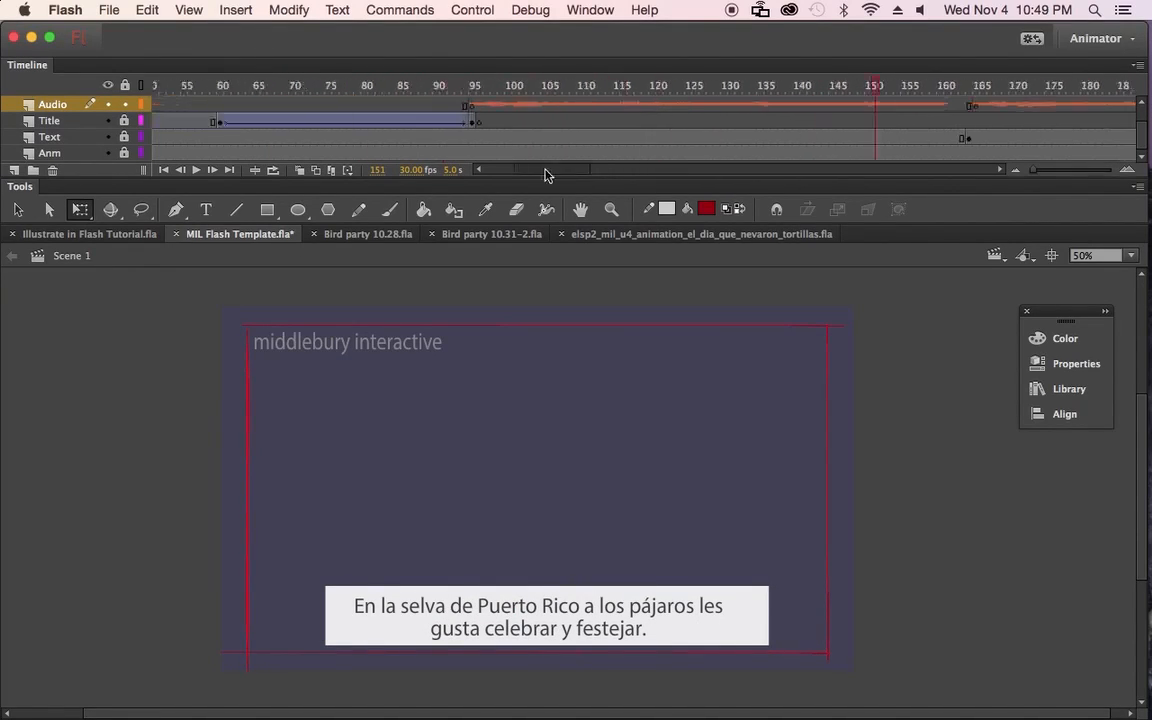
{"action": "mouse_move", "coordinate": [583, 87]}
{"action": "left_mouse_down"}
{"action": "mouse_move", "coordinate": [459, 77]}
{"action": "mouse_move", "coordinate": [588, 87]}
{"action": "left_mouse_up"}
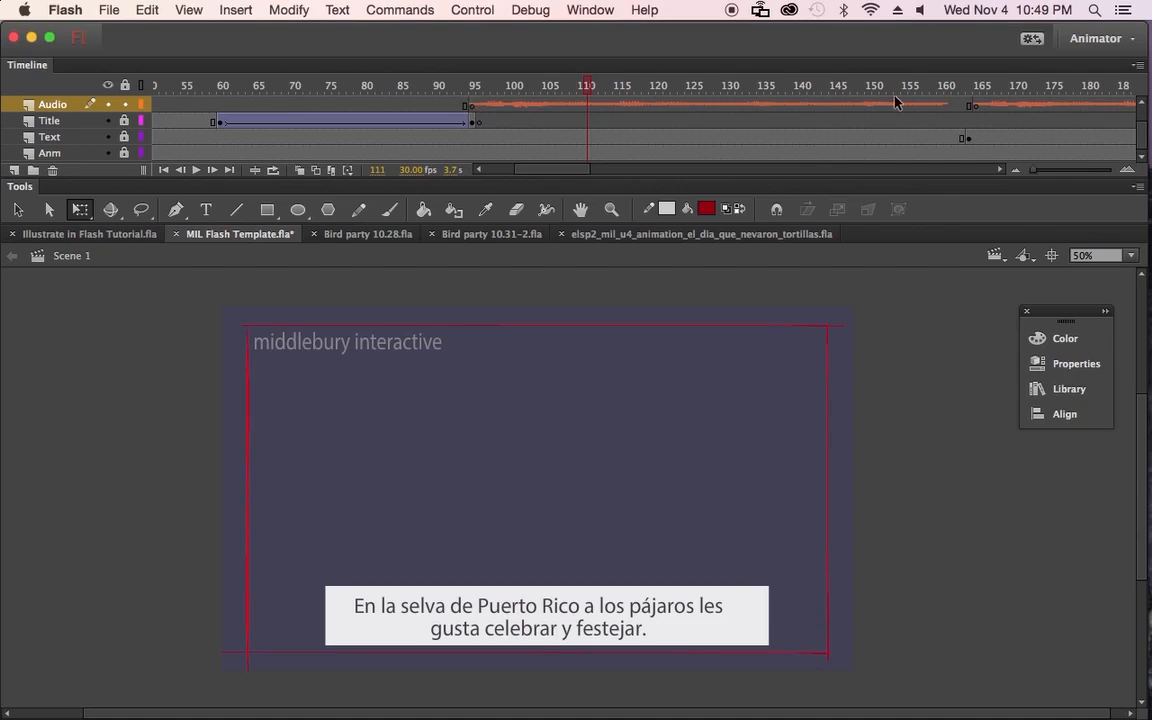
{"action": "left_click_drag", "start_coordinate": [817, 85], "coordinate": [985, 97]}
{"action": "left_click_drag", "start_coordinate": [1133, 100], "coordinate": [706, 119]}
{"action": "left_click", "coordinate": [718, 109]}
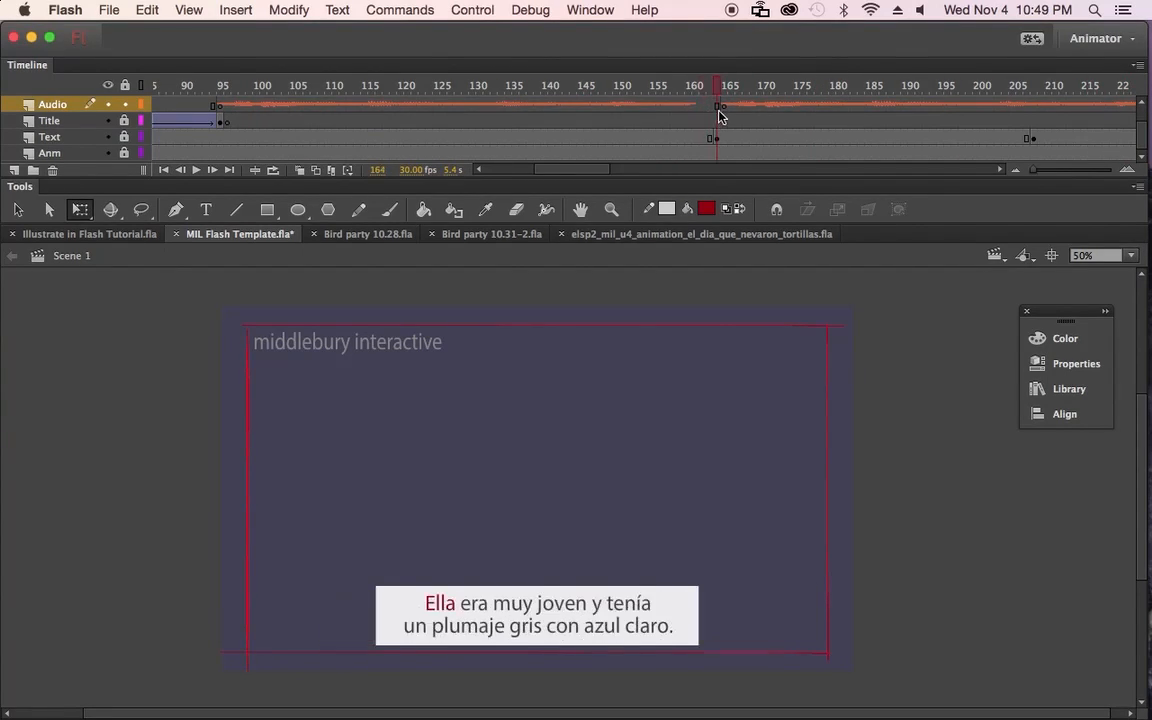
Step: Insert nine frames at frame 162 across the Audio, Title and Text layers to lengthen the pause between the two narration clips
{"action": "left_click", "coordinate": [708, 109]}
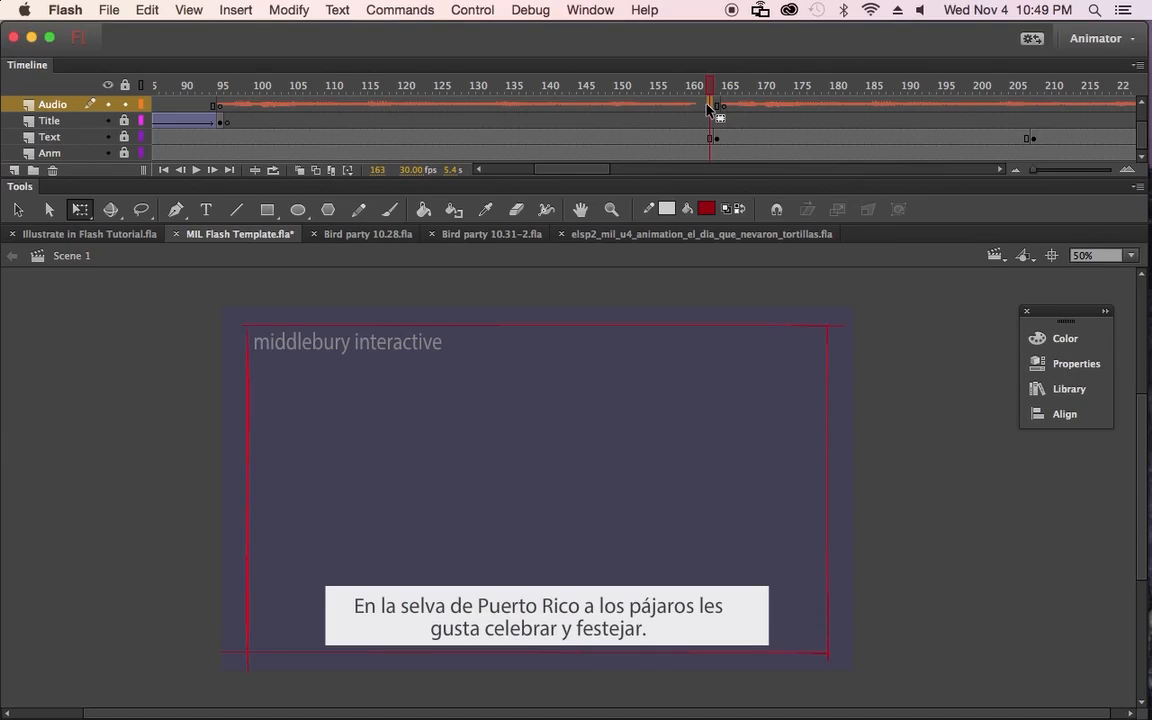
{"action": "left_click", "coordinate": [753, 120]}
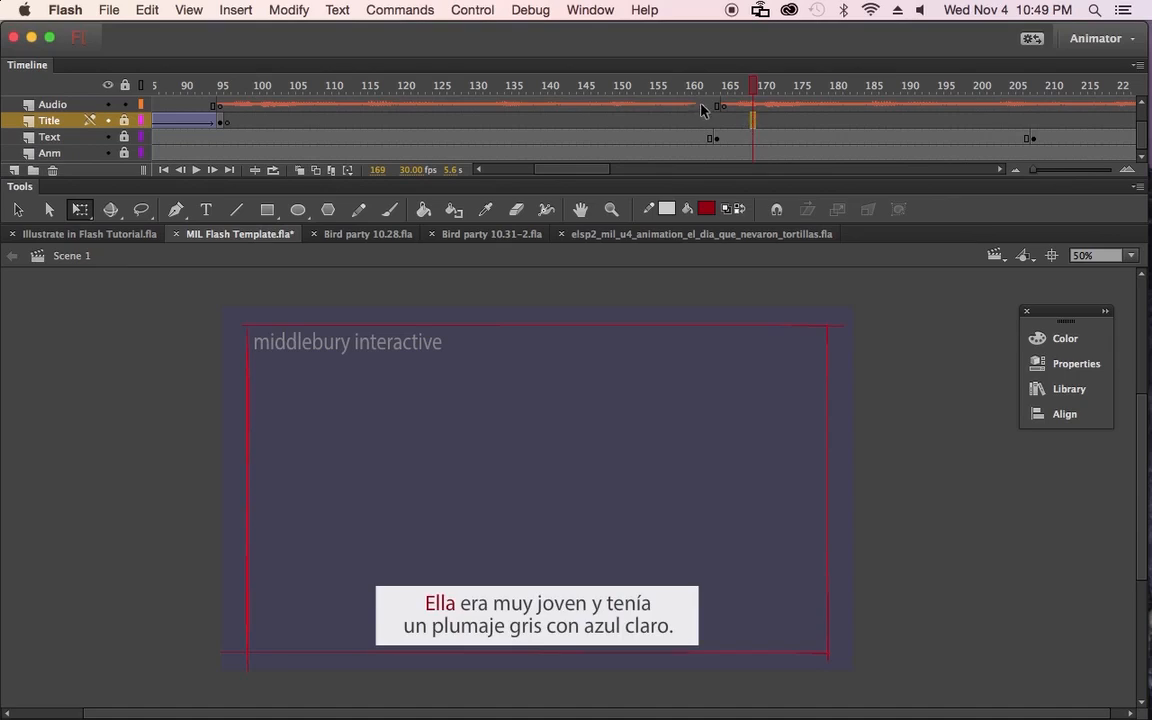
{"action": "left_click", "coordinate": [702, 120]}
{"action": "left_click", "coordinate": [706, 136]}
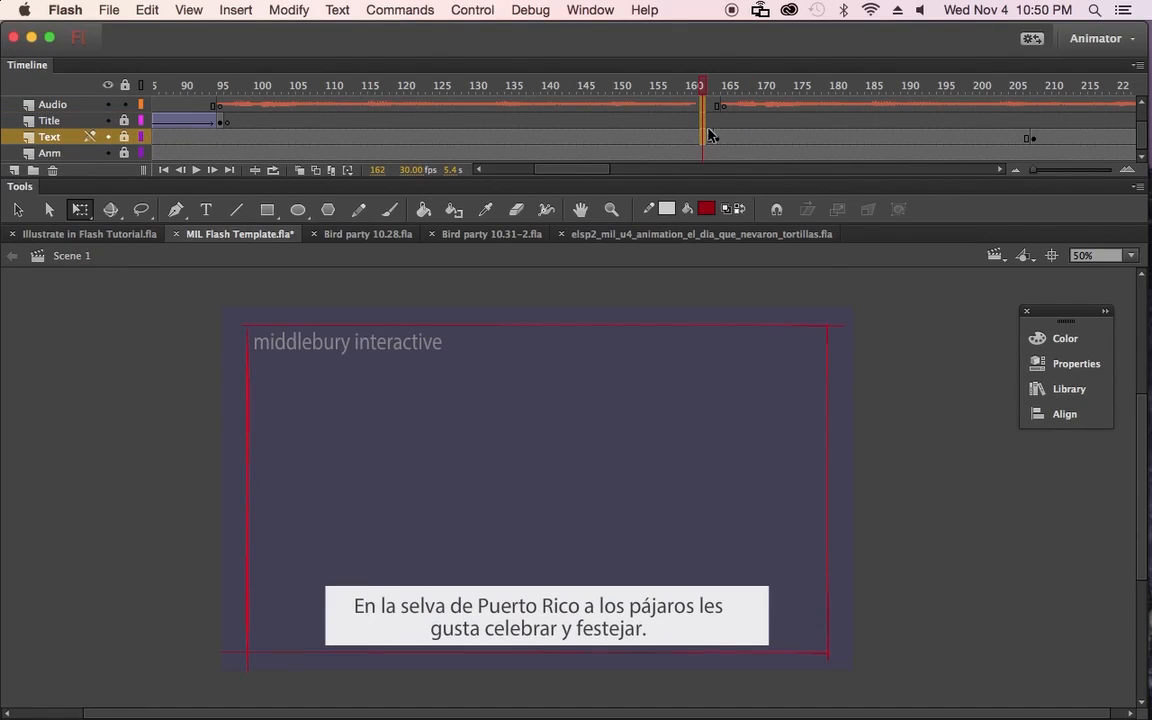
{"action": "key", "text": "F5"}
{"action": "key", "text": "F5"}
{"action": "key", "text": "F5"}
{"action": "key", "text": "F5"}
{"action": "key", "text": "F5"}
{"action": "key", "text": "F5"}
{"action": "key", "text": "F5"}
{"action": "key", "text": "F5"}
{"action": "key", "text": "F5"}
{"action": "left_click_drag", "start_coordinate": [717, 88], "coordinate": [772, 108]}
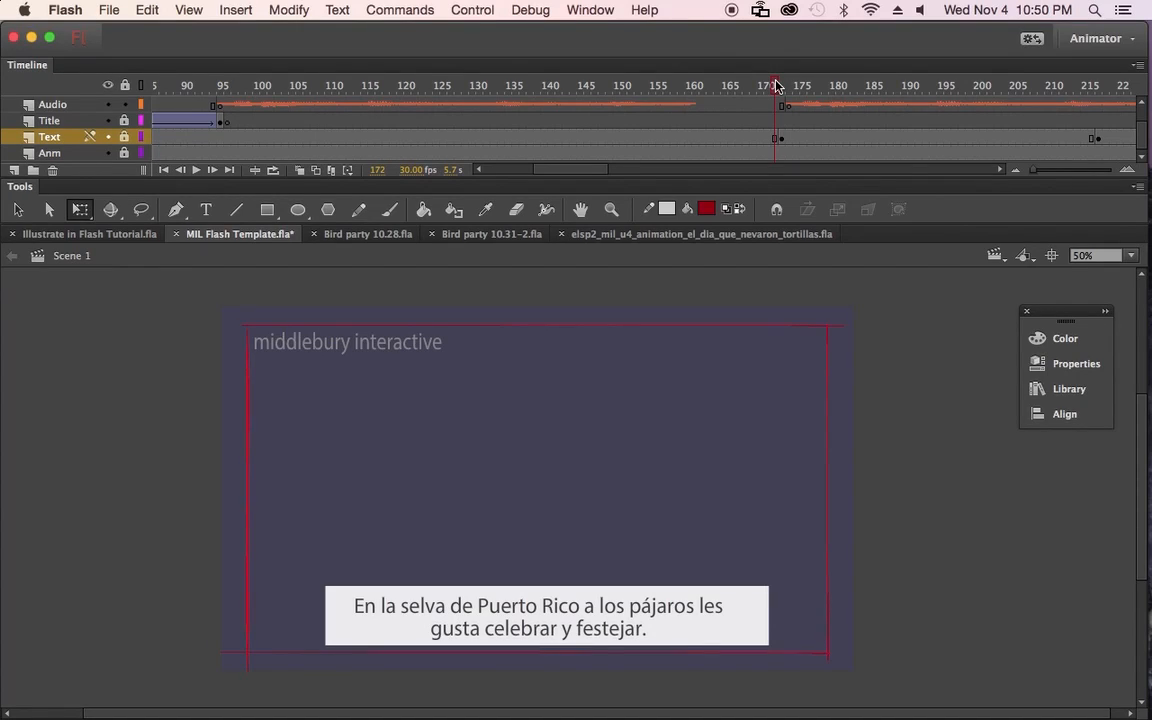
Step: Insert one frame before the second caption on the Text layer so its keyframe aligns with the audio keyframe at frame 174
{"action": "left_click_drag", "start_coordinate": [777, 86], "coordinate": [638, 100]}
{"action": "left_click_drag", "start_coordinate": [540, 134], "coordinate": [781, 104]}
{"action": "left_click", "coordinate": [748, 88]}
{"action": "left_click", "coordinate": [764, 138]}
{"action": "key", "text": "F5"}
{"action": "left_click_drag", "start_coordinate": [776, 89], "coordinate": [504, 104]}
Step: Switch to TextEdit to read the tutorial outline, and return to Flash
{"action": "key", "text": "super+Tab"}
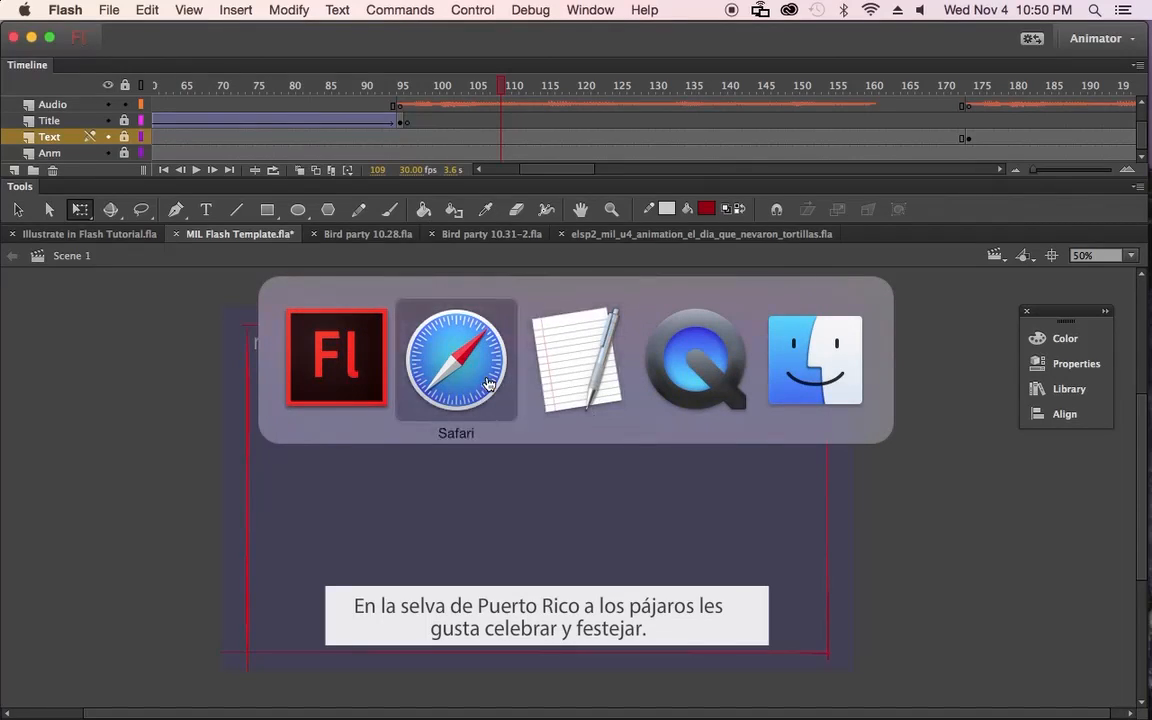
{"action": "left_click", "coordinate": [588, 358]}
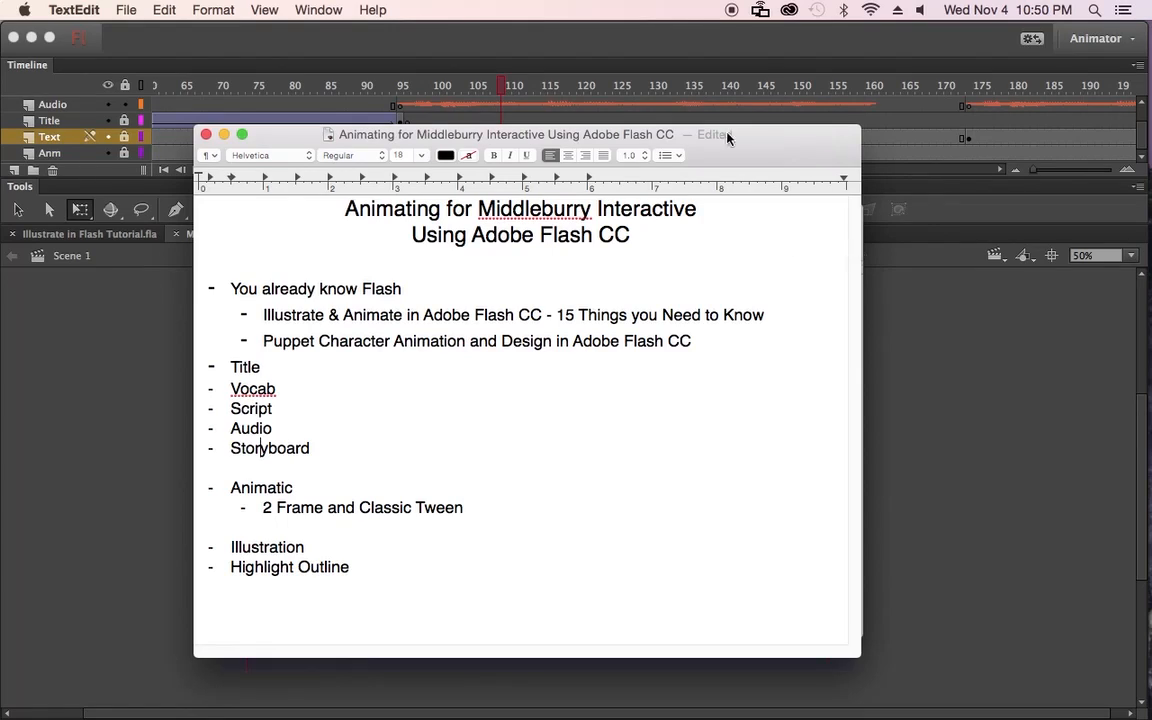
{"action": "left_click", "coordinate": [147, 284]}
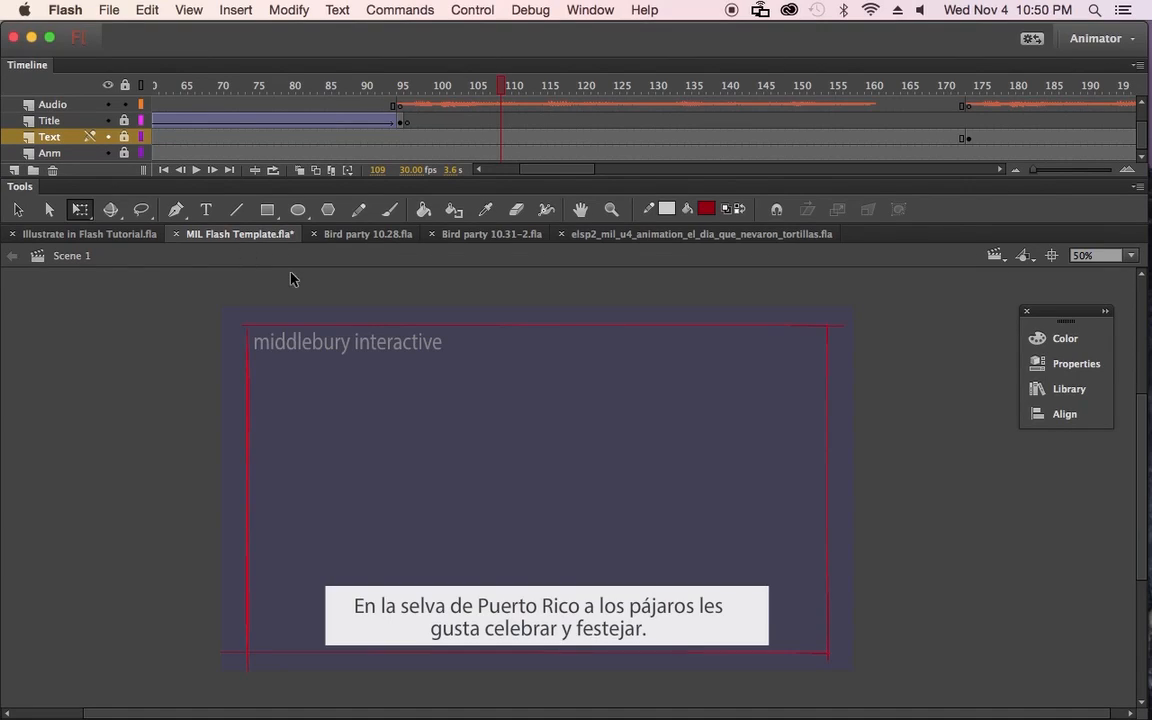
Step: Open Bird party 10.28.fla and scrub through its timeline to examine the storyboard sketches and captions
{"action": "left_click", "coordinate": [357, 234]}
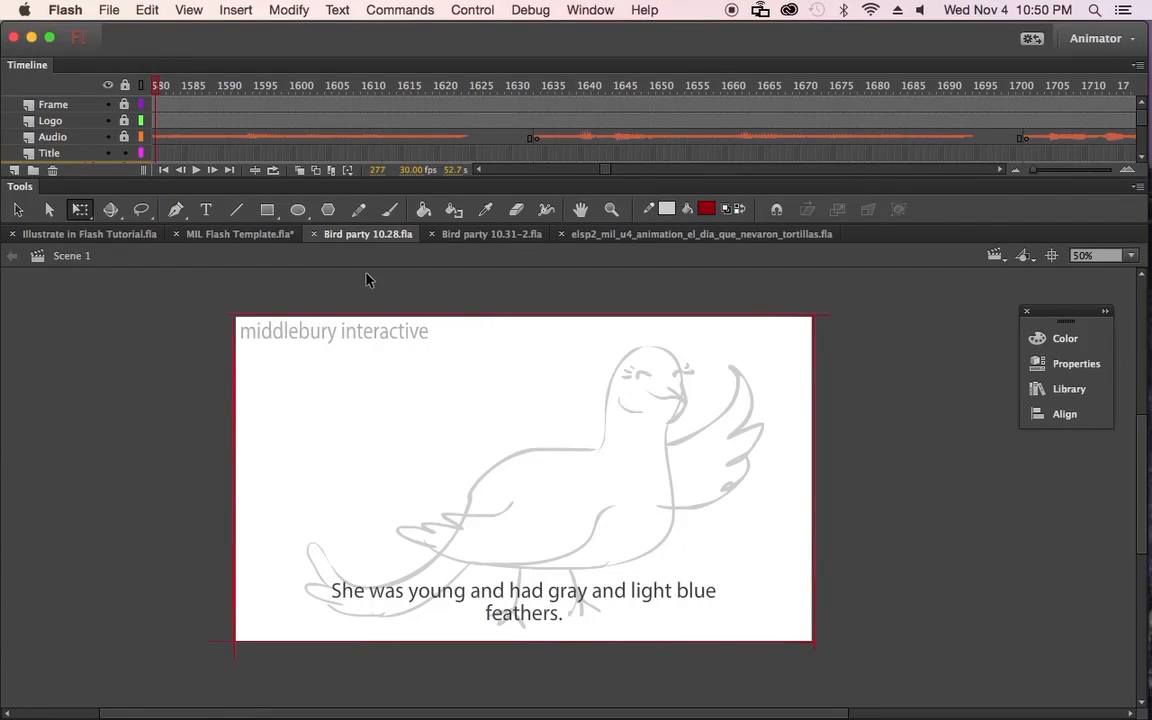
{"action": "left_click_drag", "start_coordinate": [609, 177], "coordinate": [599, 177]}
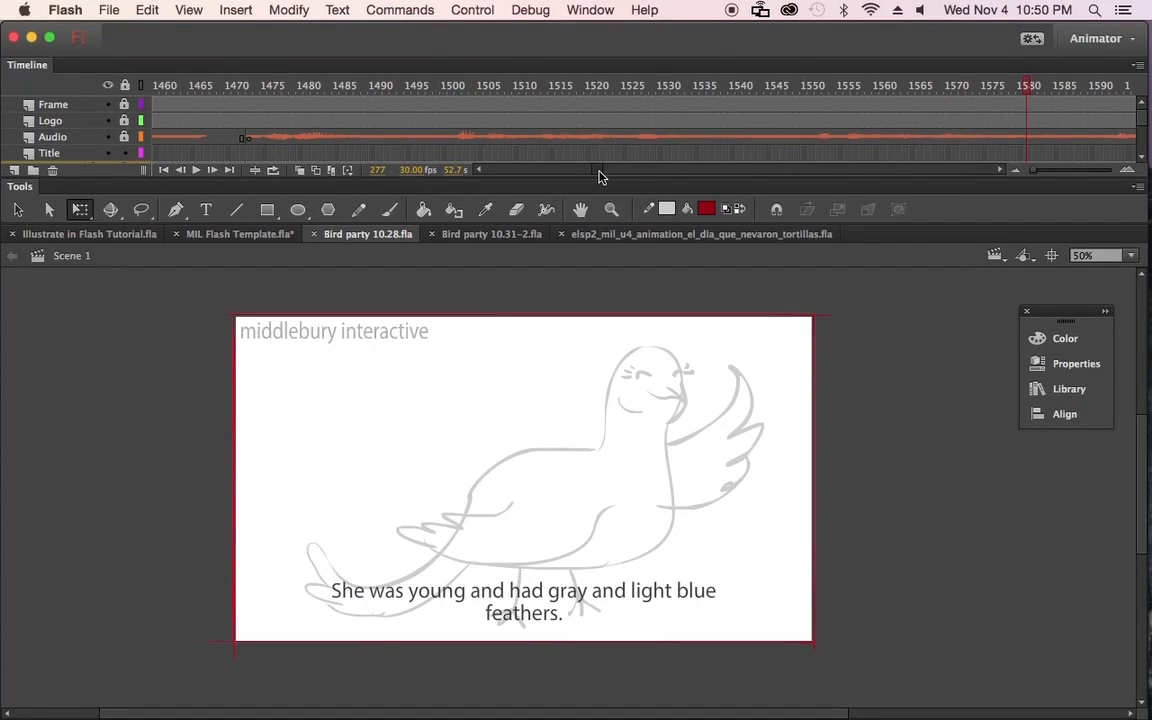
{"action": "left_click_drag", "start_coordinate": [599, 177], "coordinate": [593, 177]}
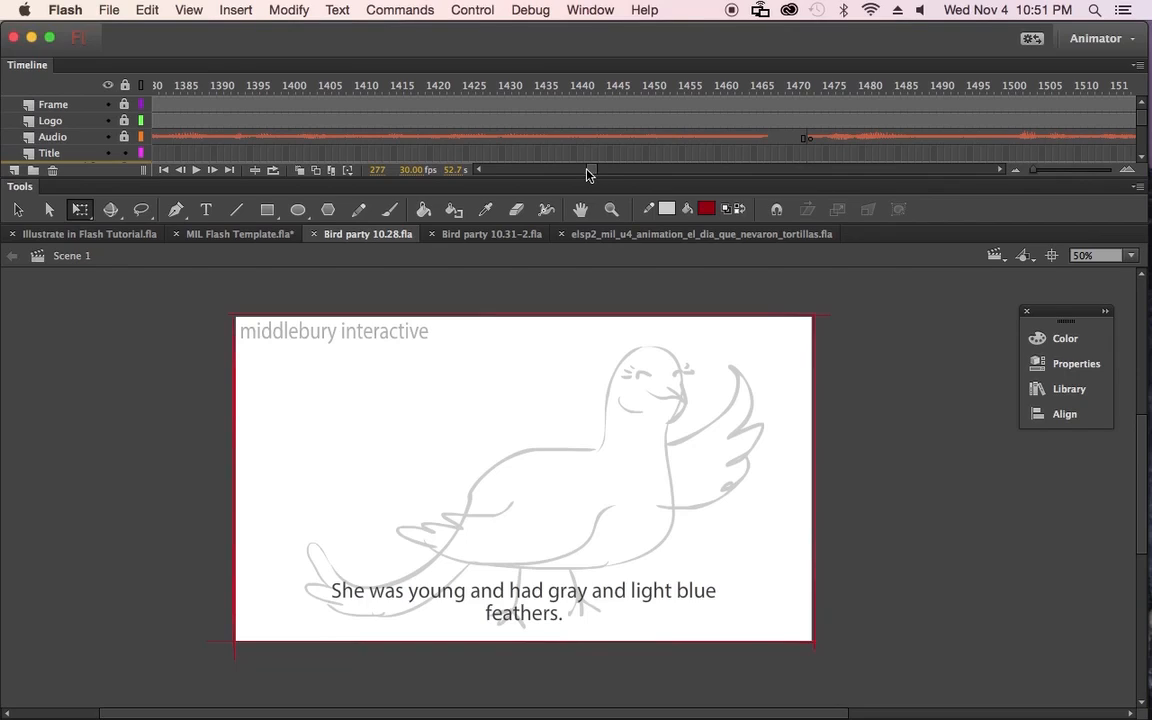
{"action": "left_click_drag", "start_coordinate": [591, 175], "coordinate": [524, 176]}
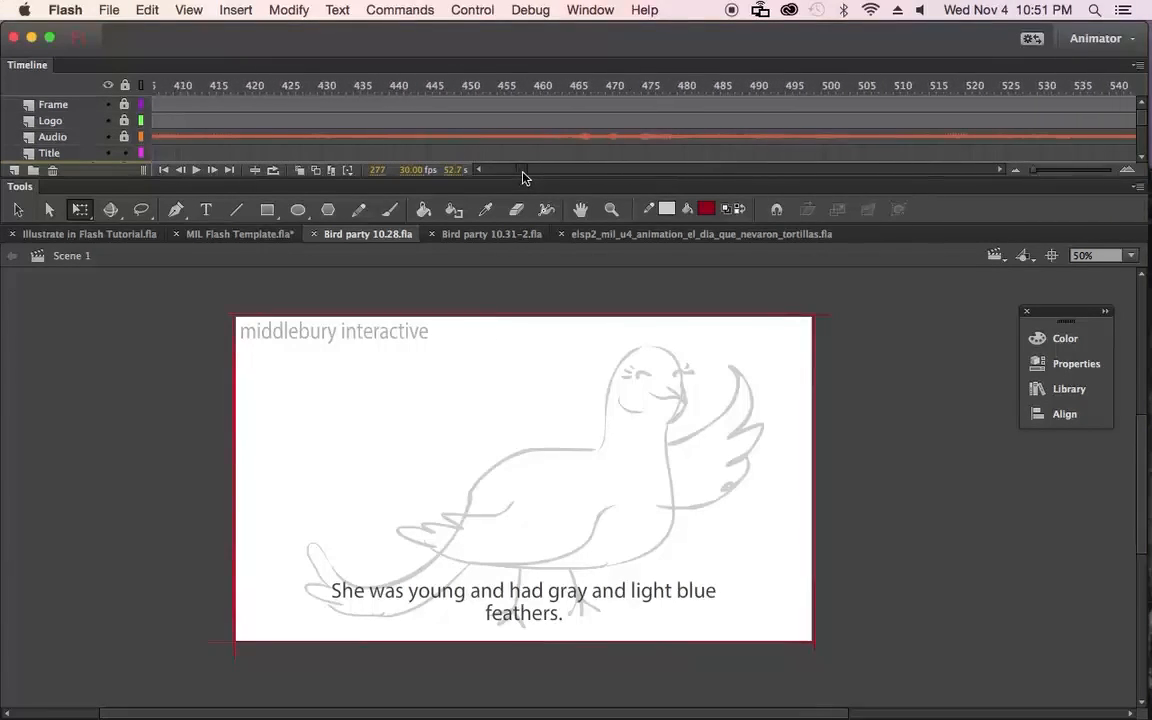
{"action": "left_click", "coordinate": [381, 92]}
{"action": "mouse_move", "coordinate": [381, 92]}
{"action": "left_mouse_down"}
{"action": "mouse_move", "coordinate": [168, 90]}
{"action": "mouse_move", "coordinate": [379, 105]}
{"action": "left_mouse_up"}
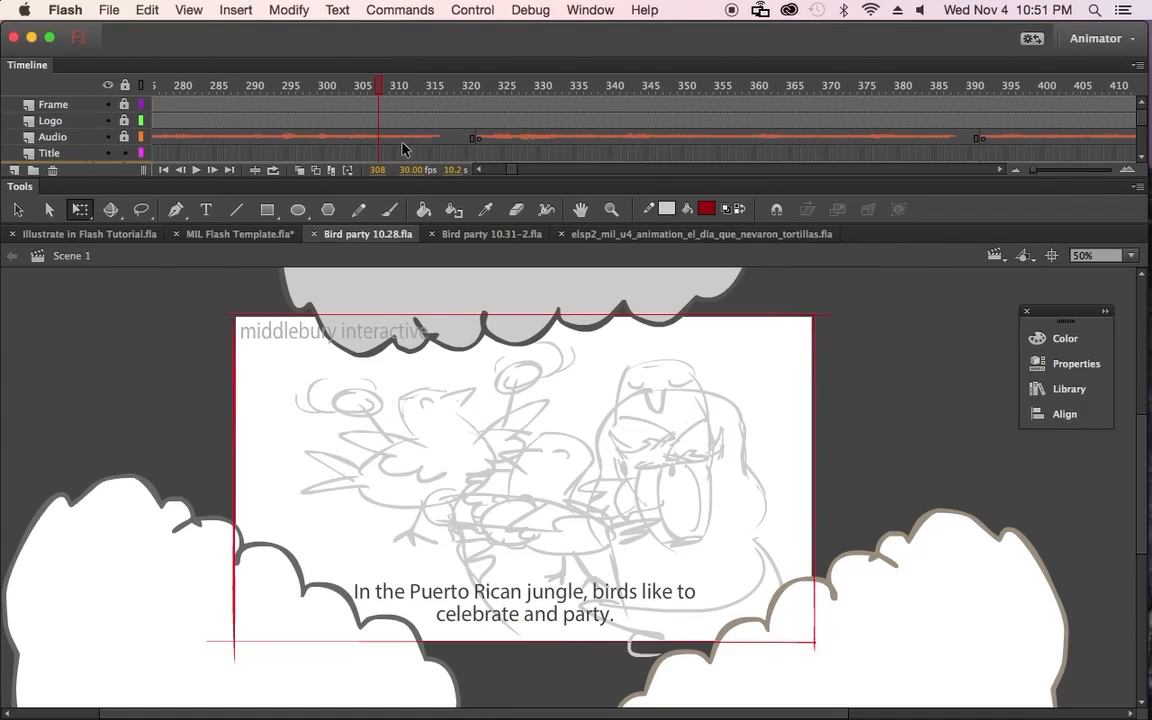
{"action": "left_click", "coordinate": [416, 87]}
{"action": "left_click_drag", "start_coordinate": [416, 88], "coordinate": [1134, 172]}
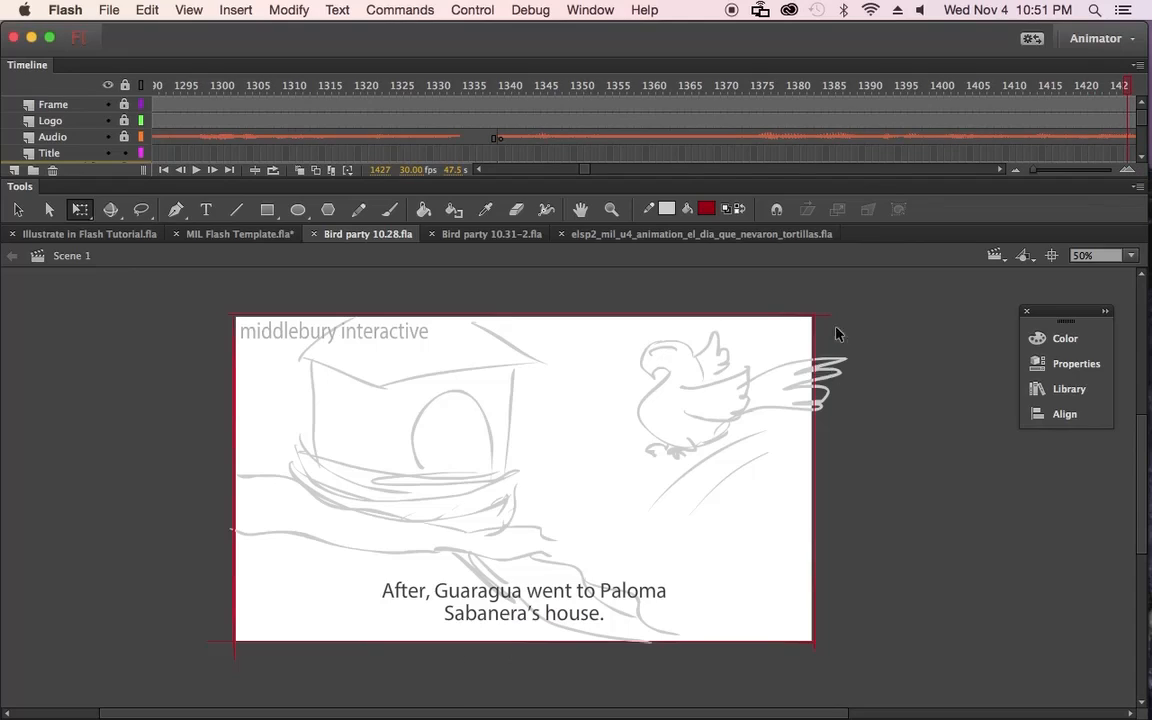
{"action": "left_click", "coordinate": [537, 86]}
{"action": "left_click_drag", "start_coordinate": [537, 86], "coordinate": [688, 174]}
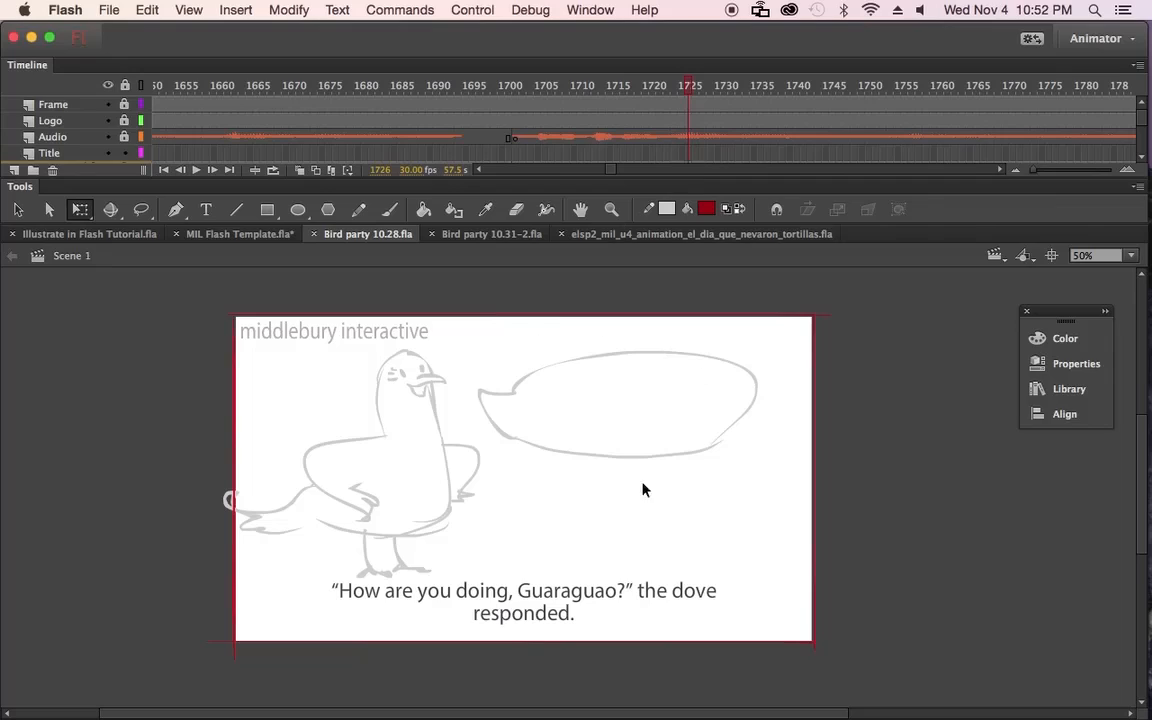
{"action": "left_click_drag", "start_coordinate": [536, 80], "coordinate": [1150, 118]}
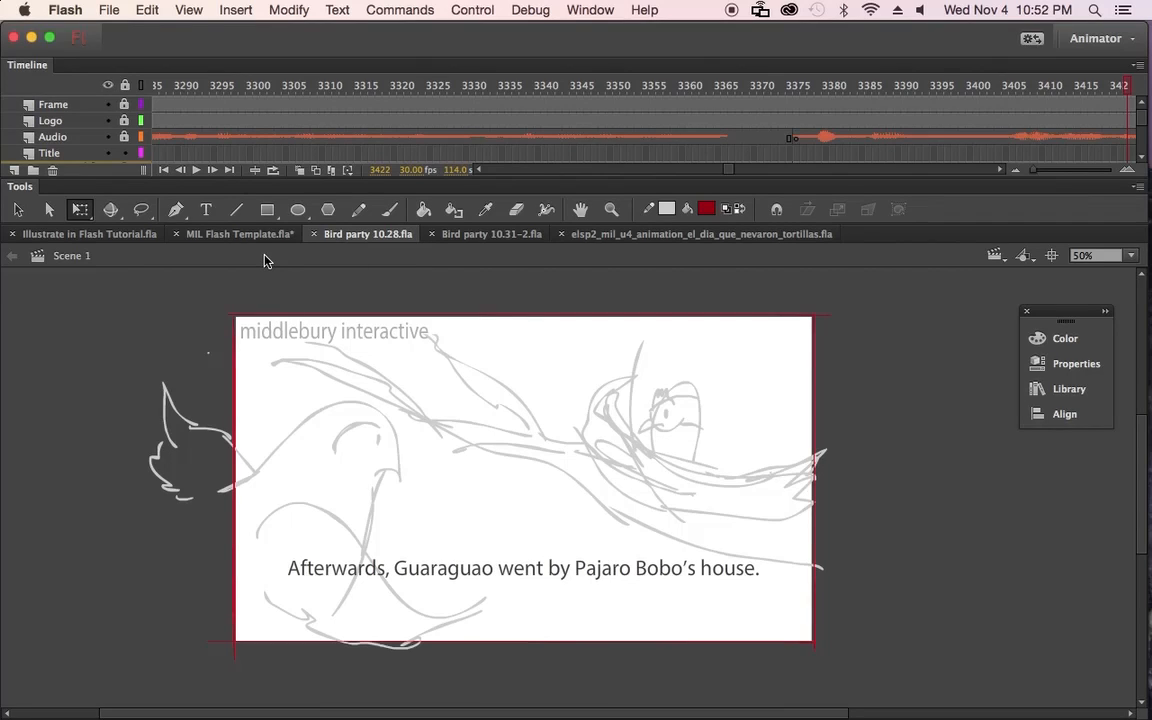
Step: In the TextEdit outline, add "Cycle" after "2 Frame" in the Animatic sub-item, and return to Flash
{"action": "key", "text": "super+Tab"}
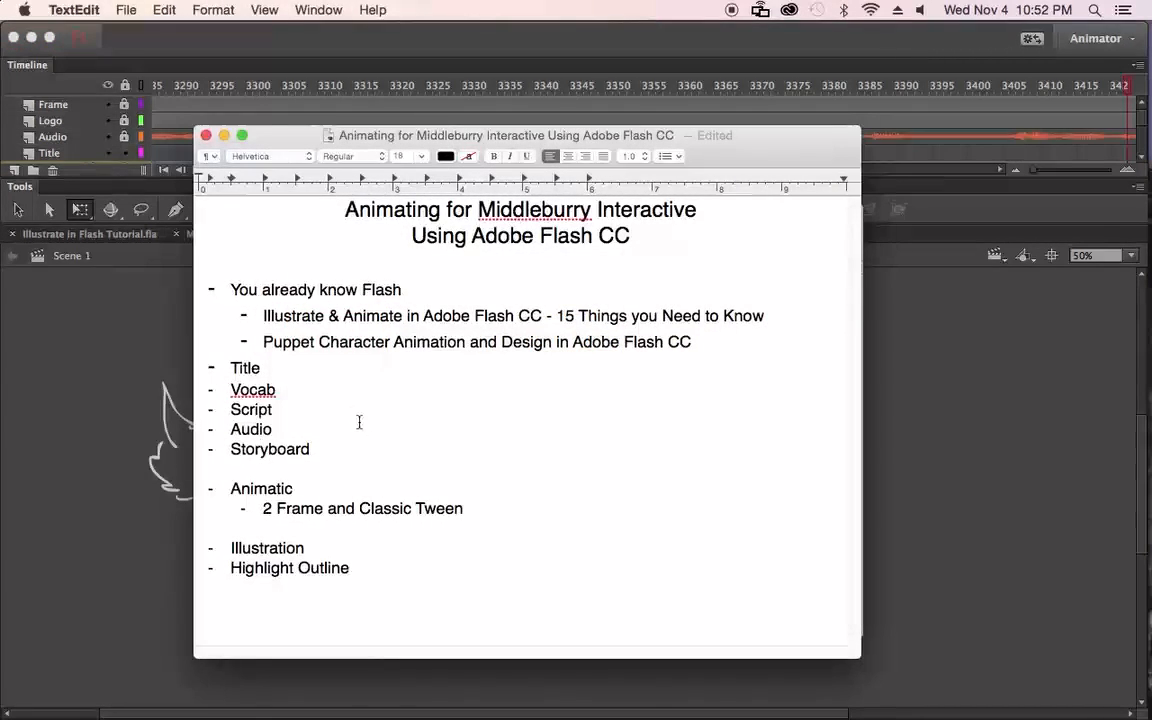
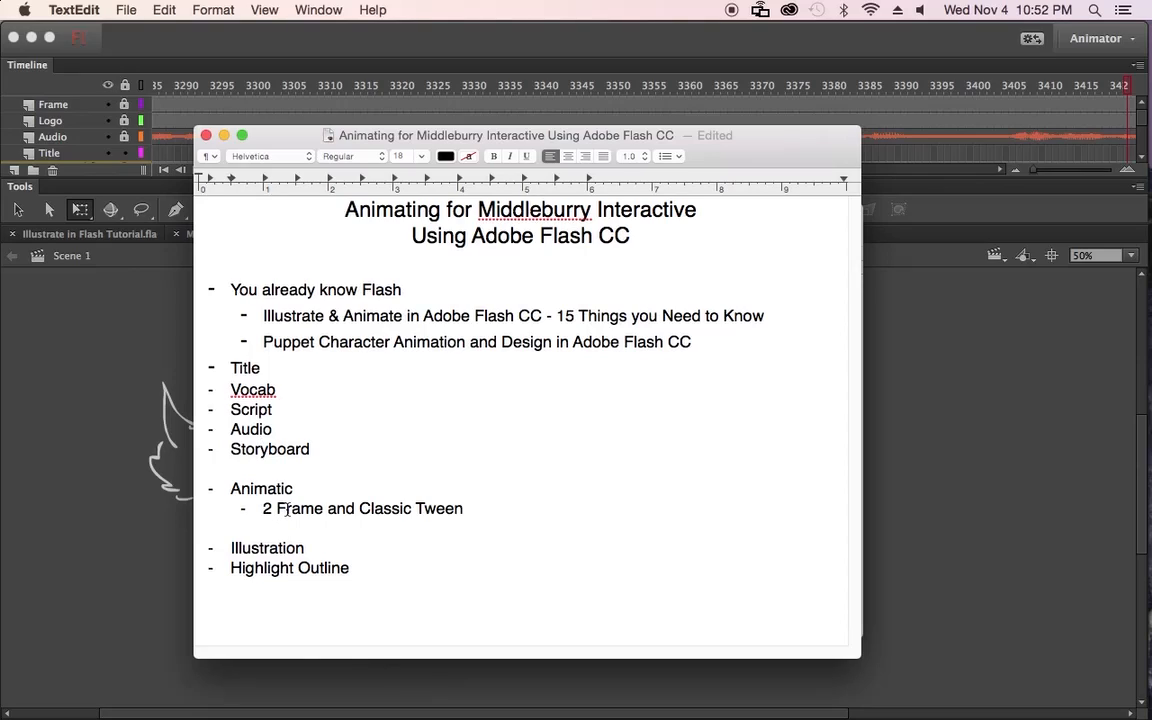
{"action": "left_click", "coordinate": [325, 508]}
{"action": "type", "text": "Cycle"}
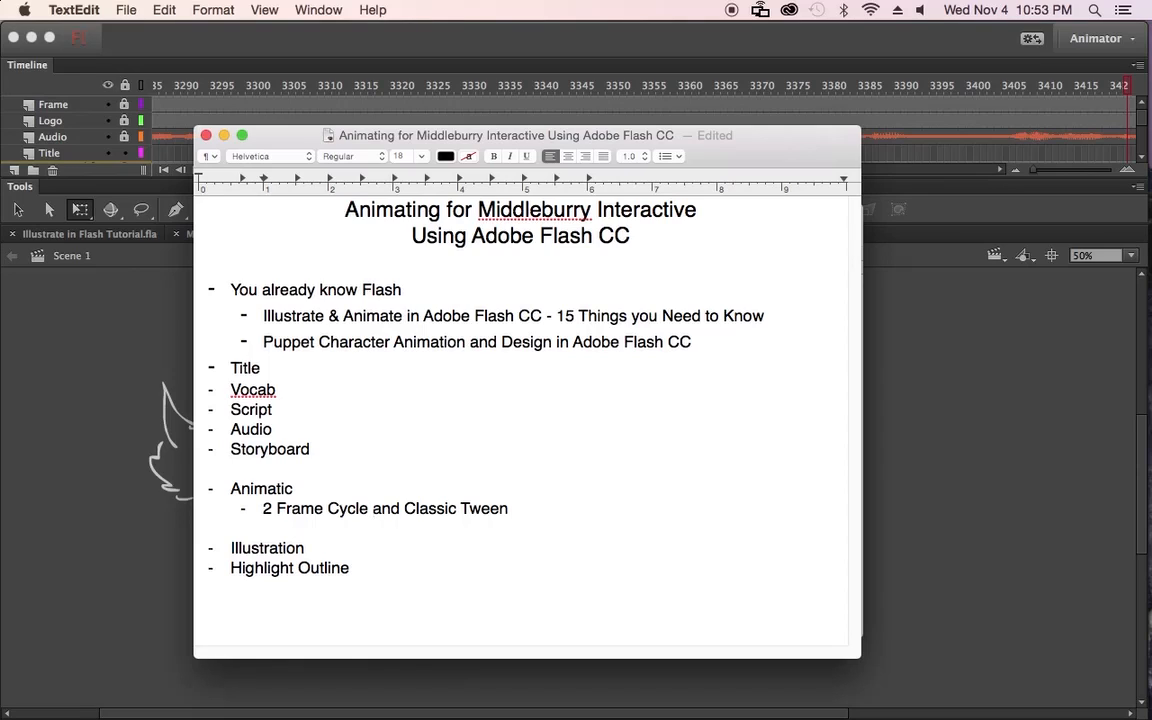
{"action": "left_click", "coordinate": [158, 340]}
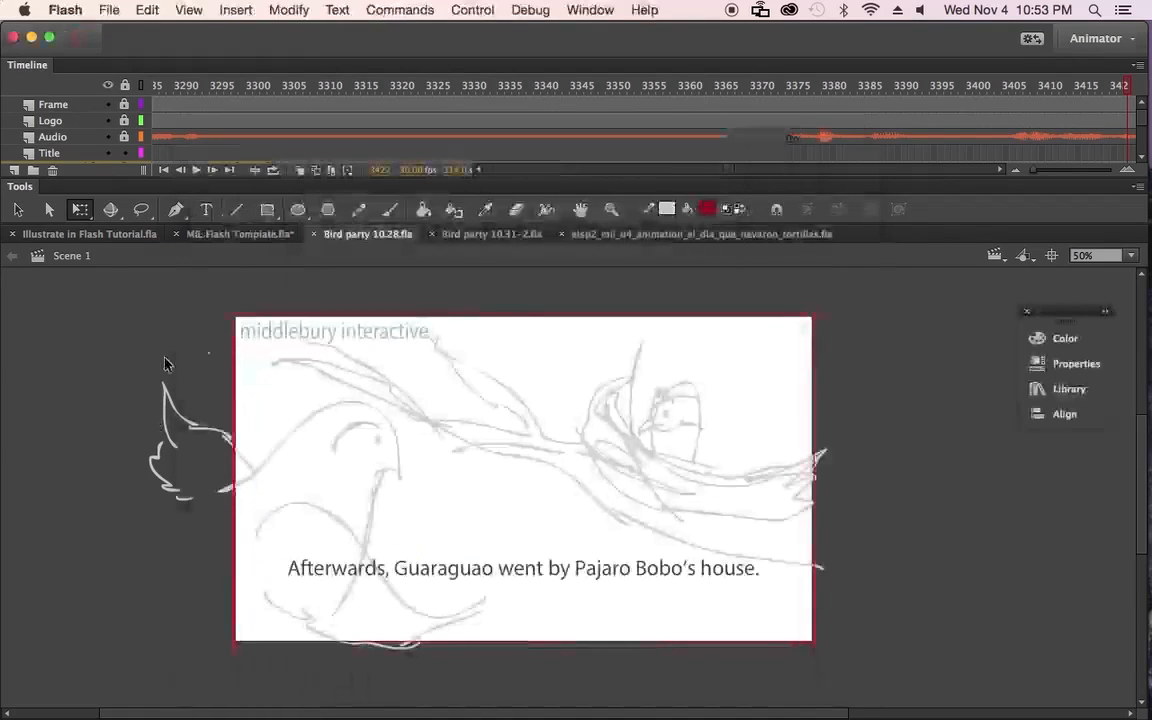
Step: Go to frame 177 of the bird party animatic and examine the drumming bird's wing sketch on the Anm layer
{"action": "left_click_drag", "start_coordinate": [733, 176], "coordinate": [470, 165]}
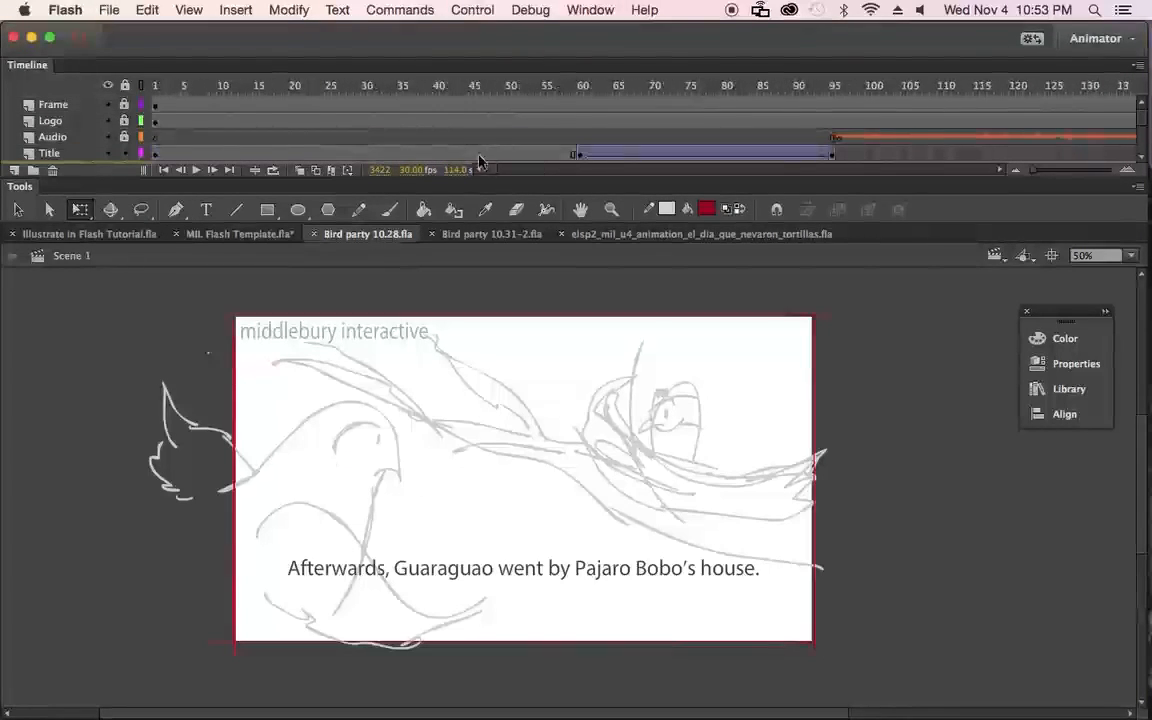
{"action": "left_click", "coordinate": [831, 140]}
{"action": "left_click_drag", "start_coordinate": [831, 140], "coordinate": [665, 136]}
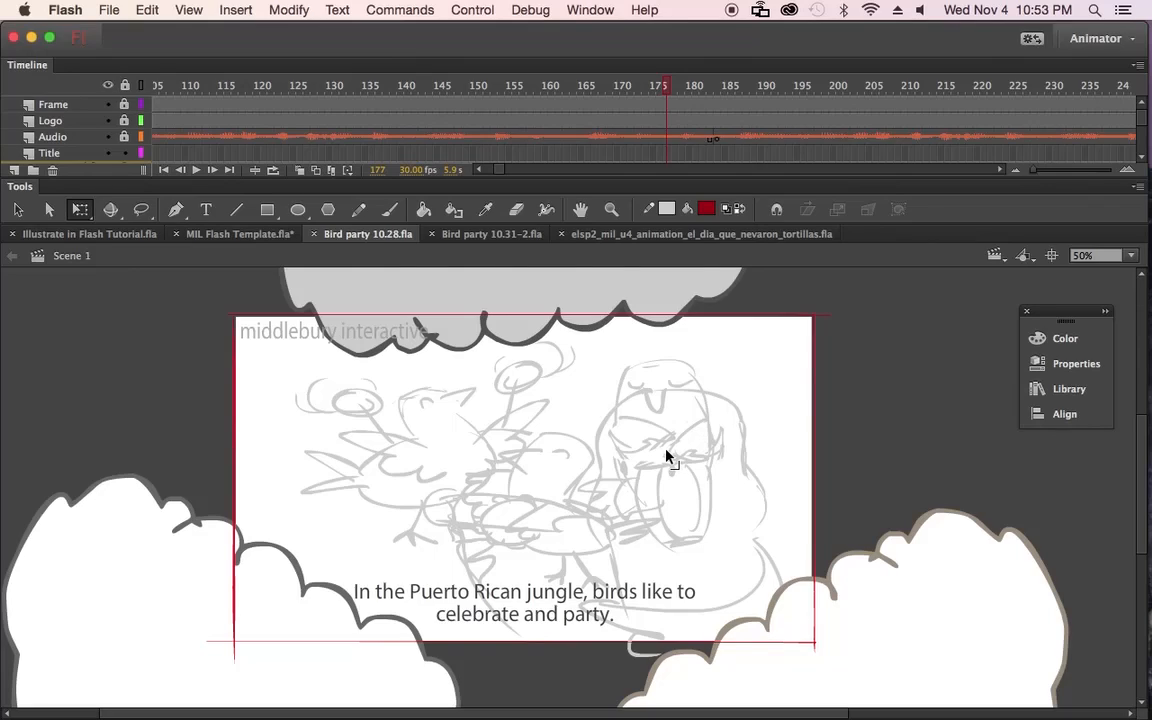
{"action": "left_click", "coordinate": [650, 442]}
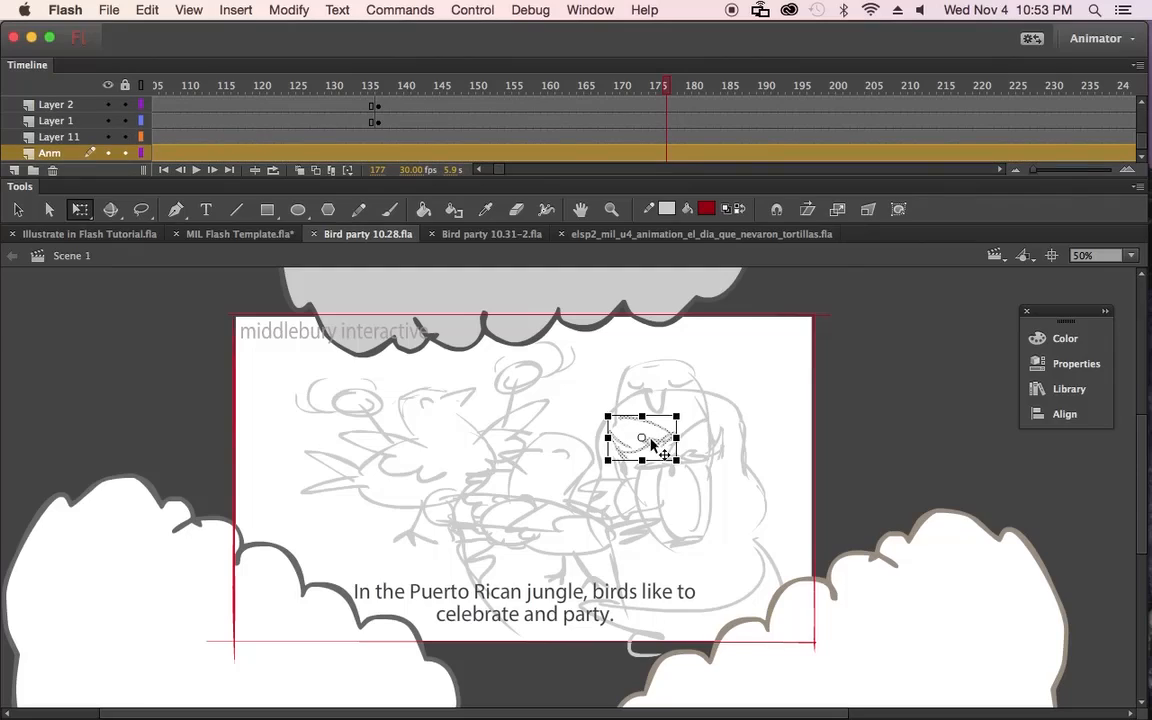
{"action": "left_click", "coordinate": [785, 415]}
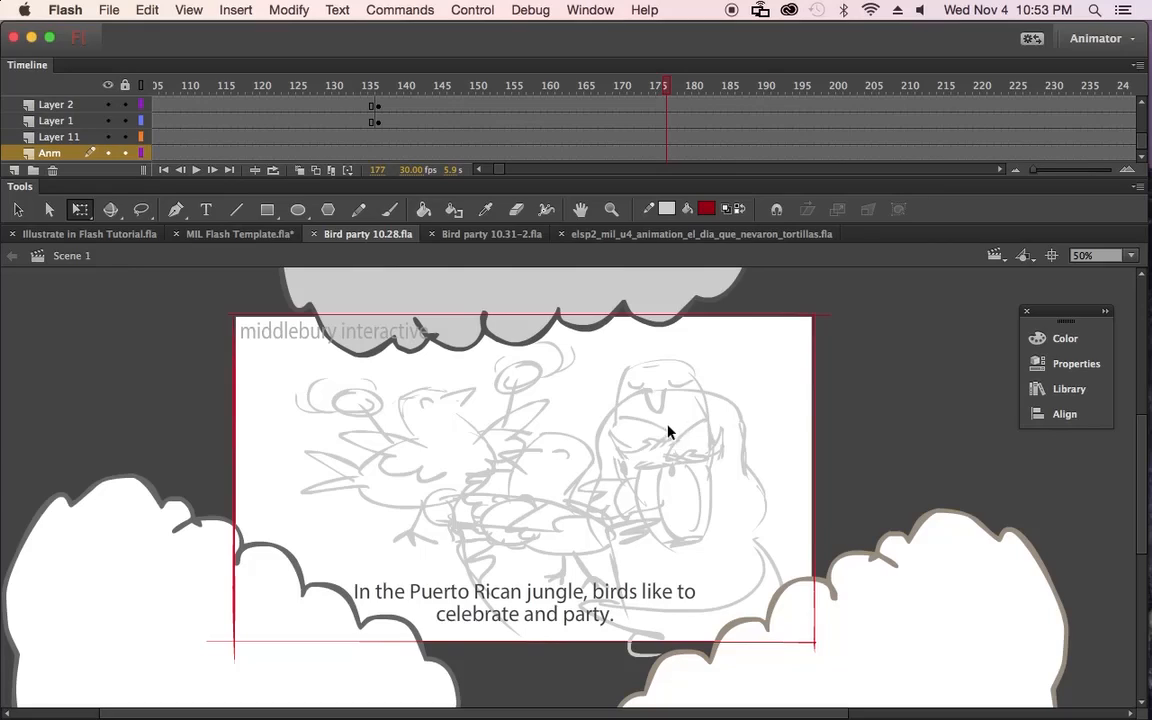
Step: Lasso the drumming bird's wing sketch and try to convert it to a graphic symbol named Wing
{"action": "key", "text": "l"}
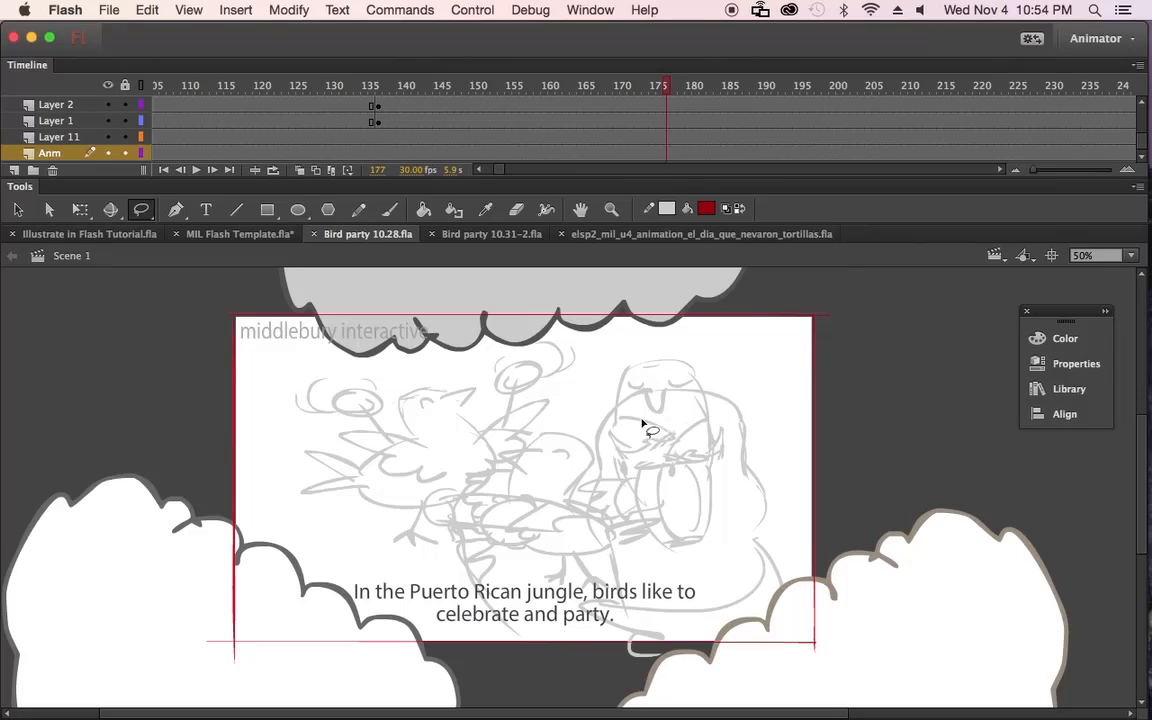
{"action": "mouse_move", "coordinate": [632, 418]}
{"action": "left_mouse_down"}
{"action": "mouse_move", "coordinate": [612, 424]}
{"action": "mouse_move", "coordinate": [612, 458]}
{"action": "mouse_move", "coordinate": [636, 465]}
{"action": "mouse_move", "coordinate": [680, 445]}
{"action": "mouse_move", "coordinate": [634, 419]}
{"action": "left_mouse_up"}
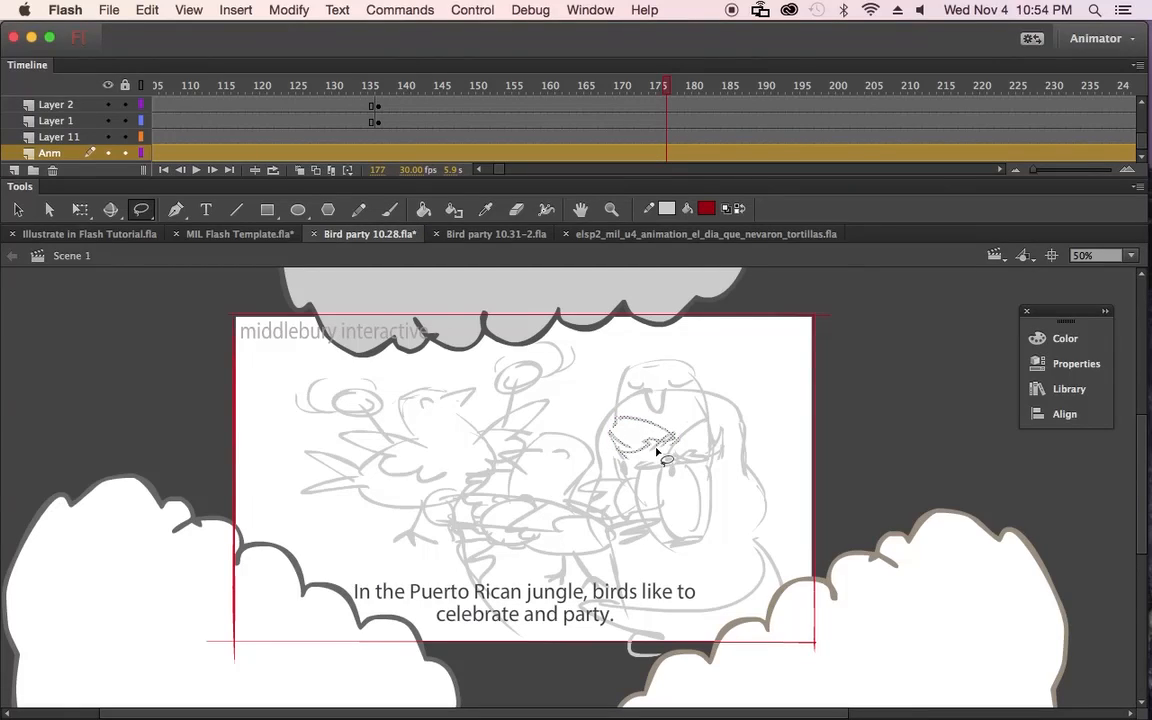
{"action": "key", "text": "F8"}
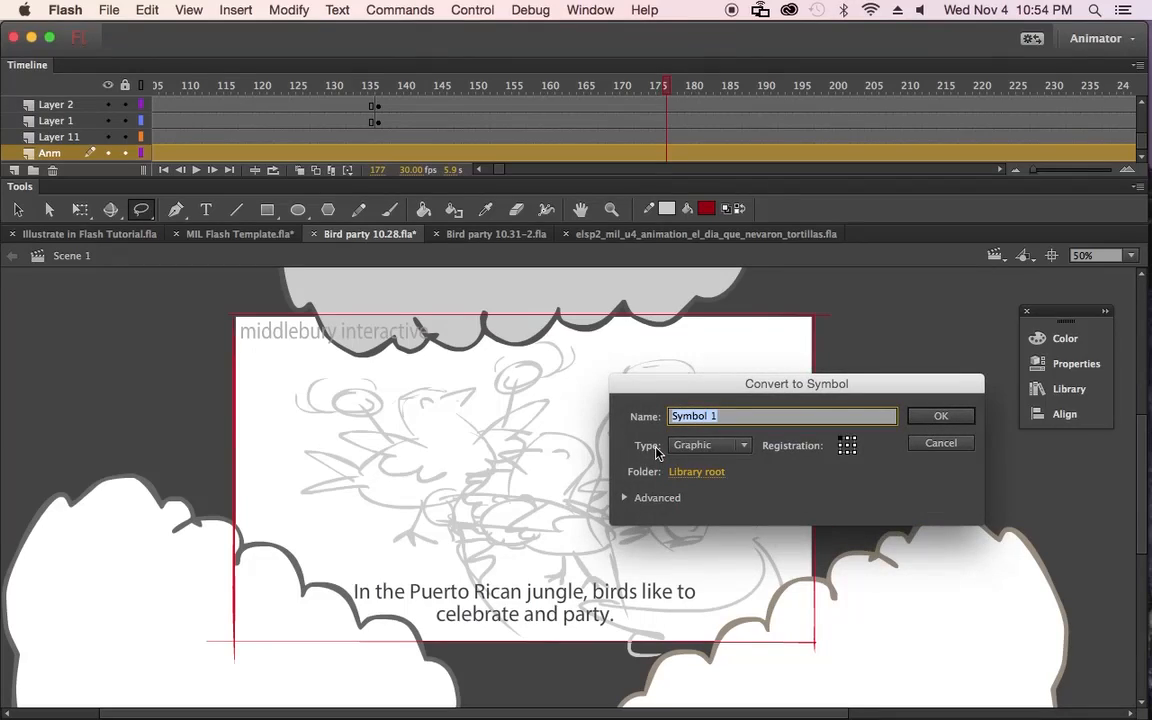
{"action": "type", "text": "Wing"}
{"action": "key", "text": "Return"}
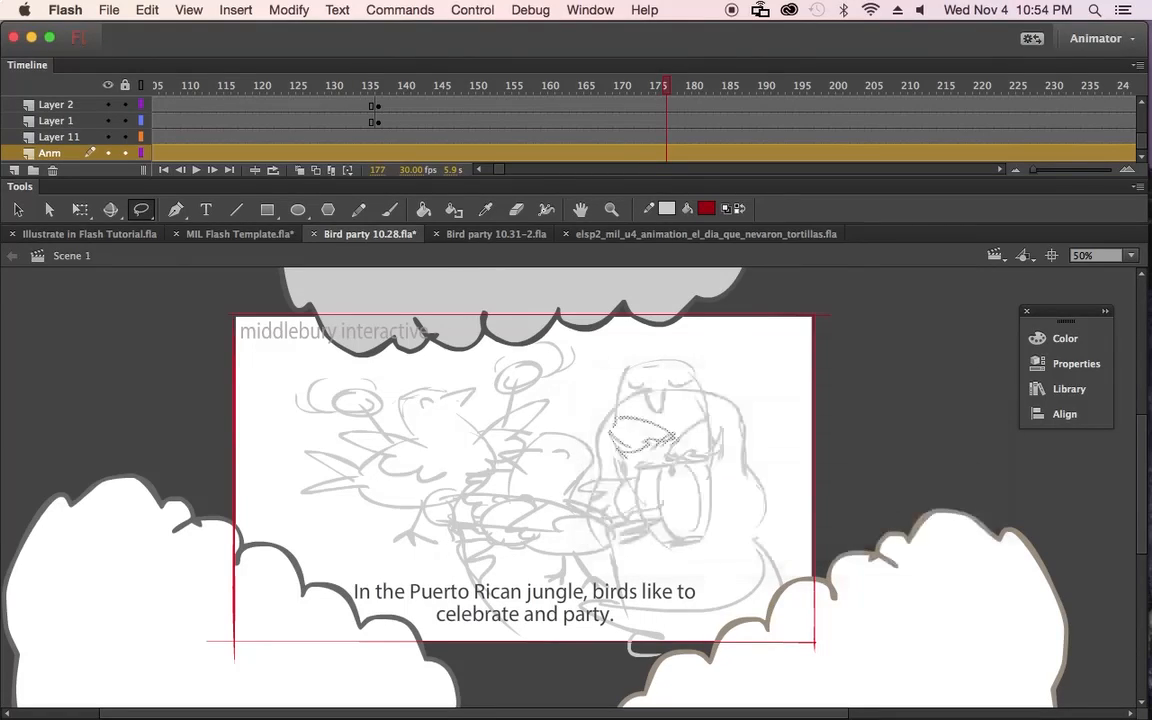
{"action": "left_click", "coordinate": [750, 405]}
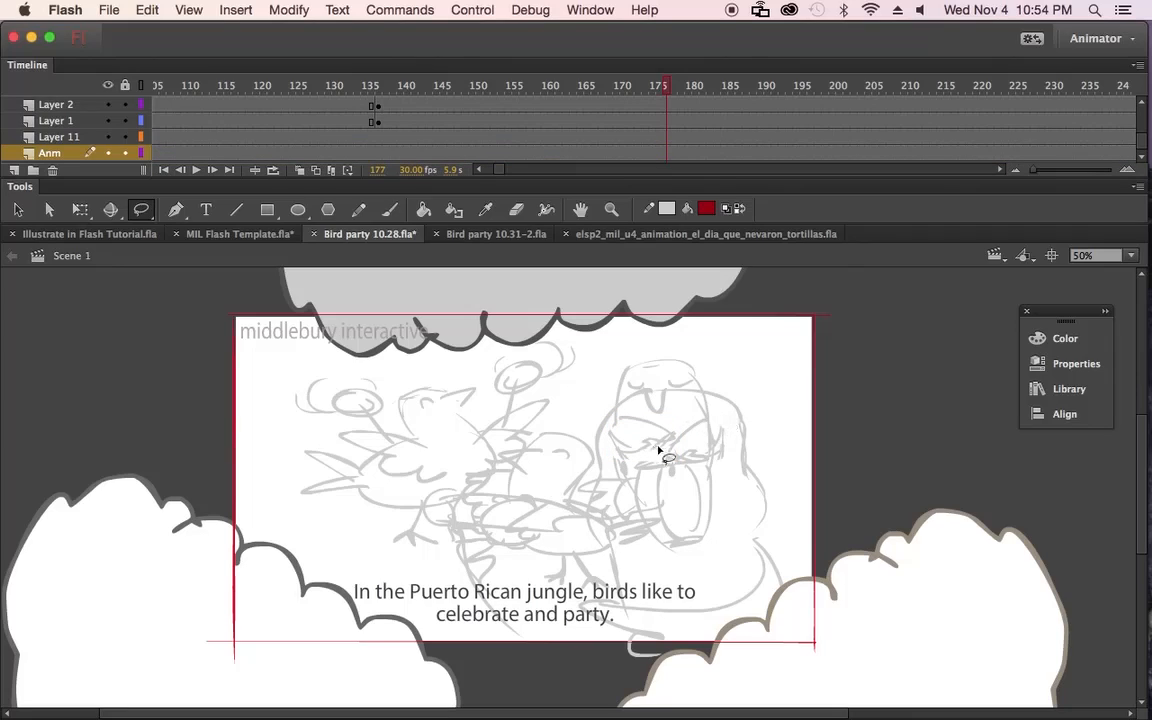
Step: Erase the drumming bird's second wing and its leftover marks from the sketch, keeping only the wing already separated
{"action": "key", "text": "e"}
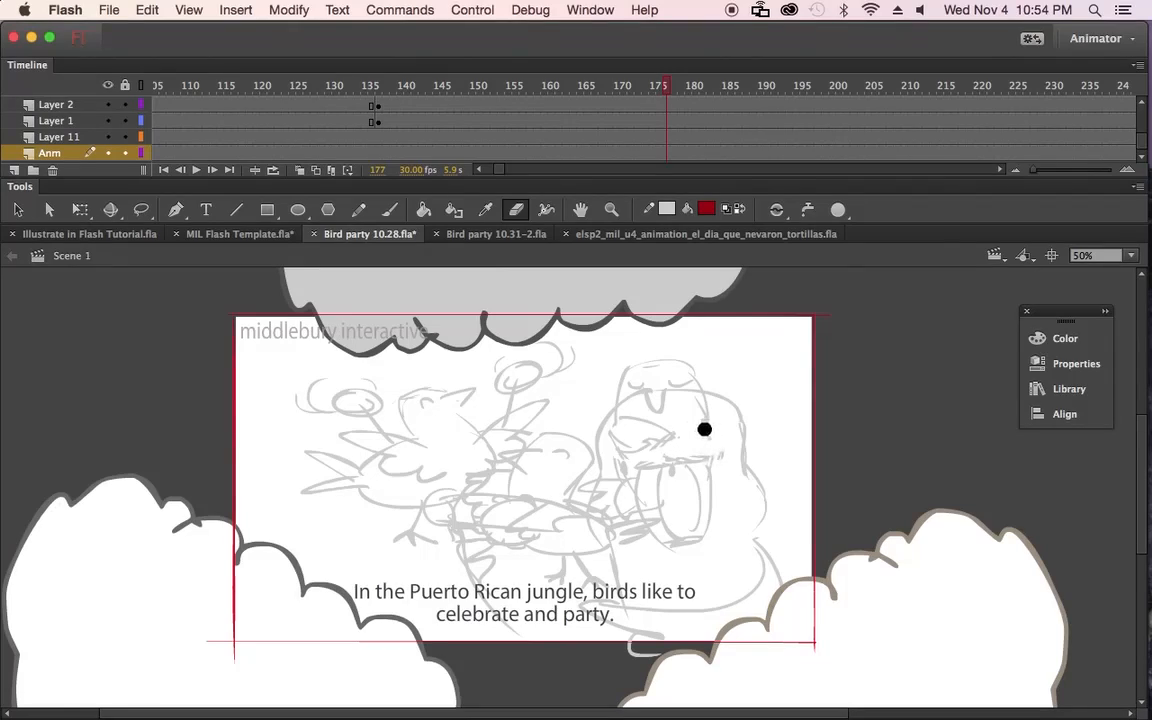
{"action": "key", "text": "v"}
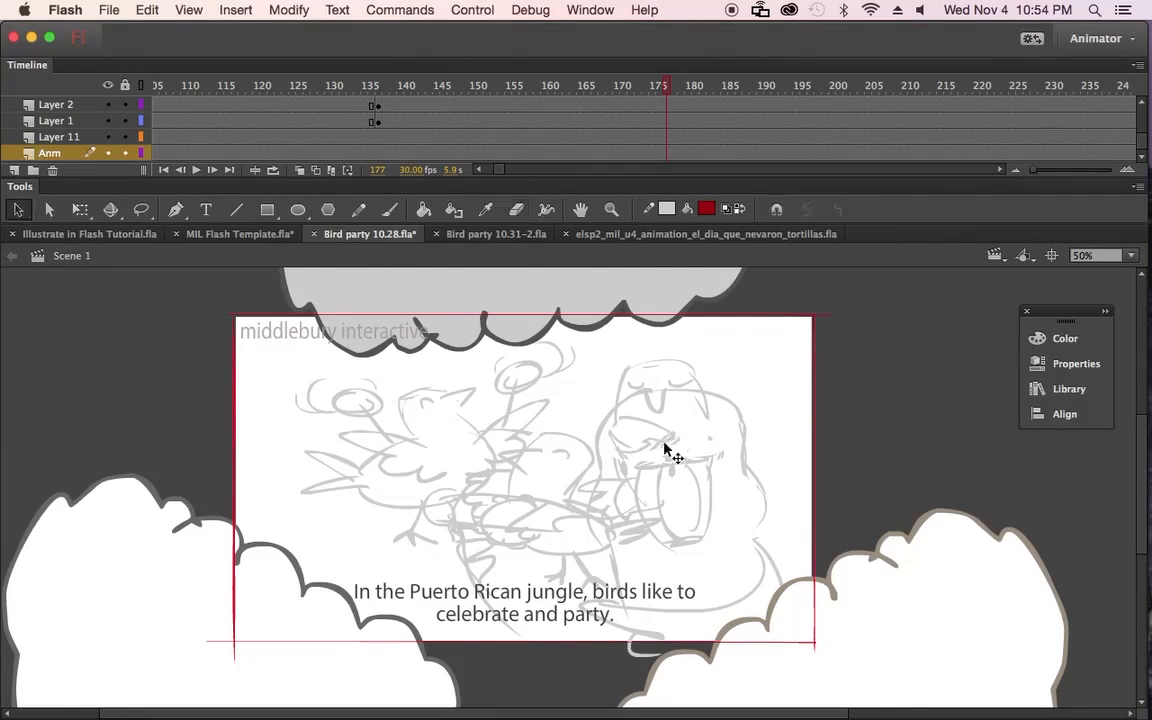
{"action": "left_click", "coordinate": [655, 452]}
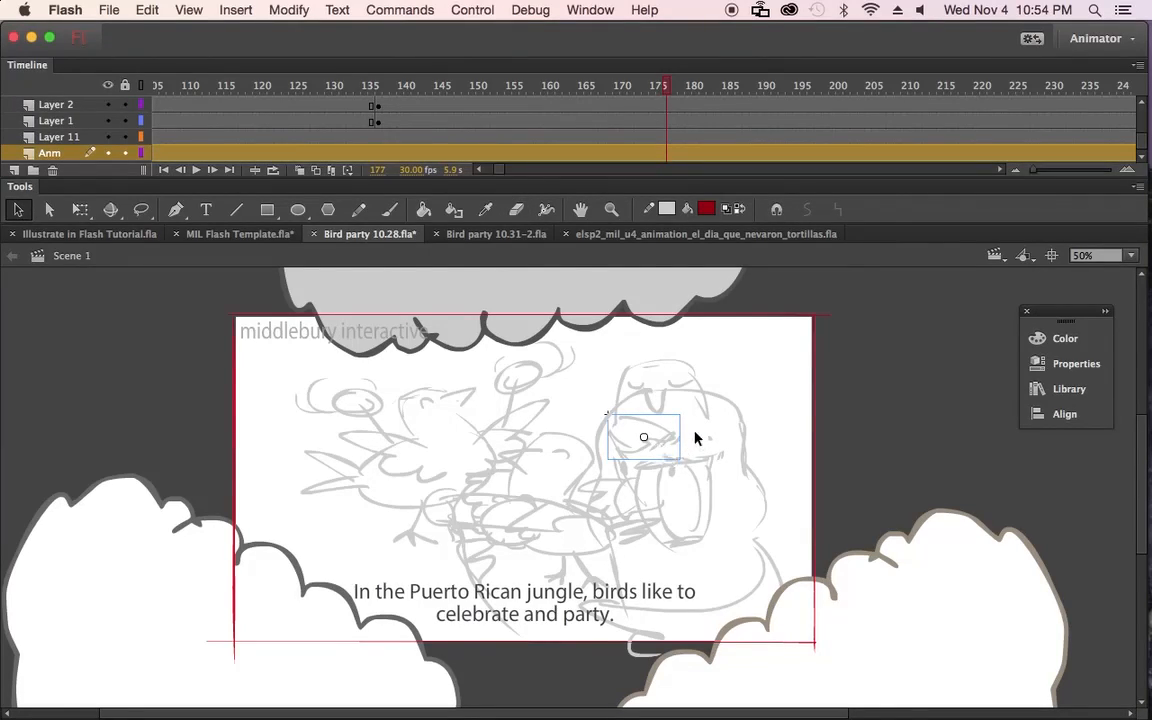
{"action": "left_click", "coordinate": [685, 437]}
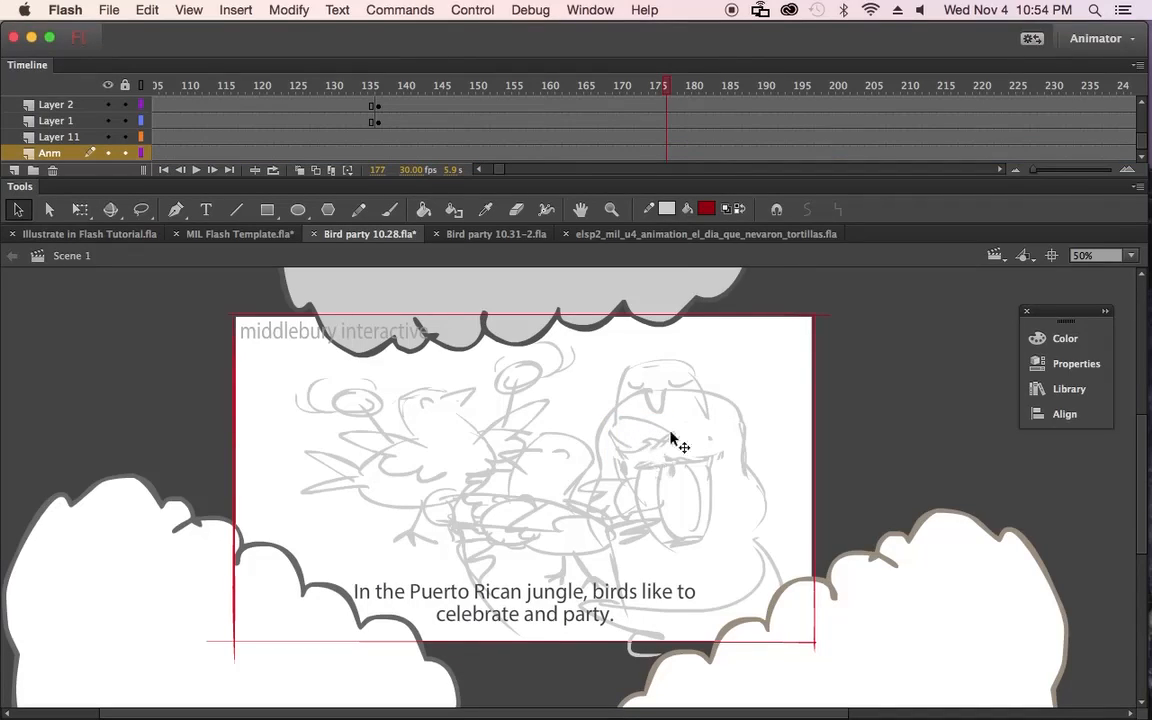
{"action": "key", "text": "e"}
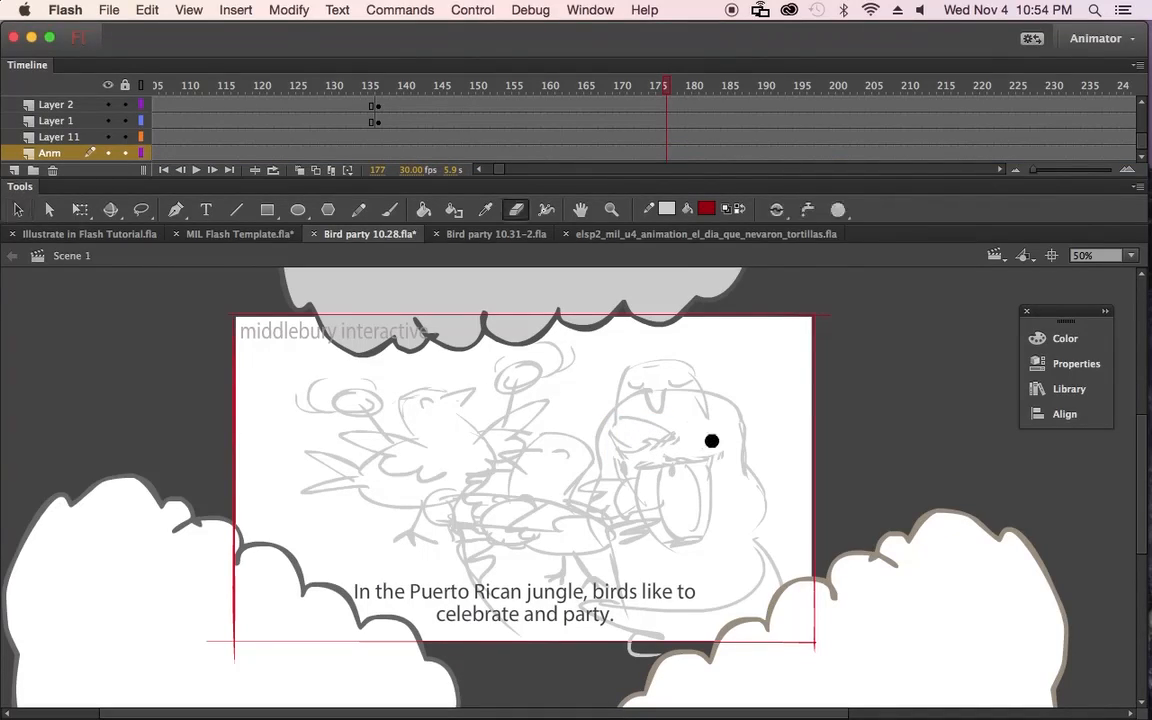
{"action": "key", "text": "v"}
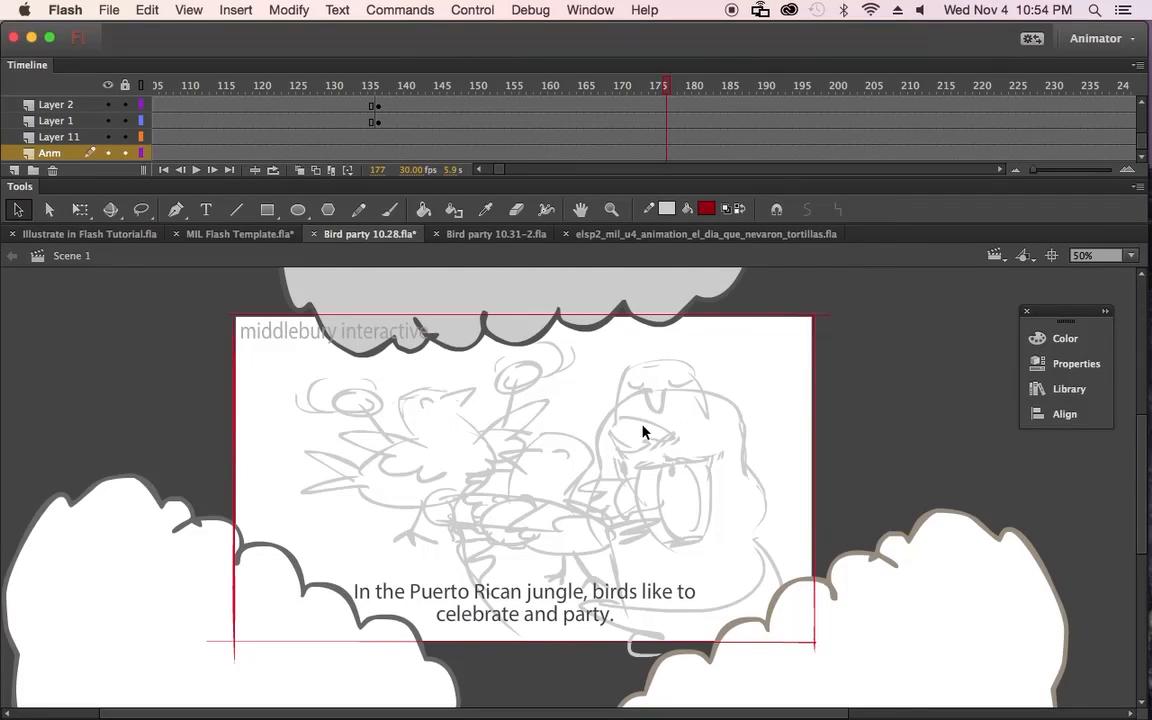
Step: Convert the drumming bird's remaining wing to a graphic symbol named Wing Beating Drum
{"action": "left_click", "coordinate": [644, 432]}
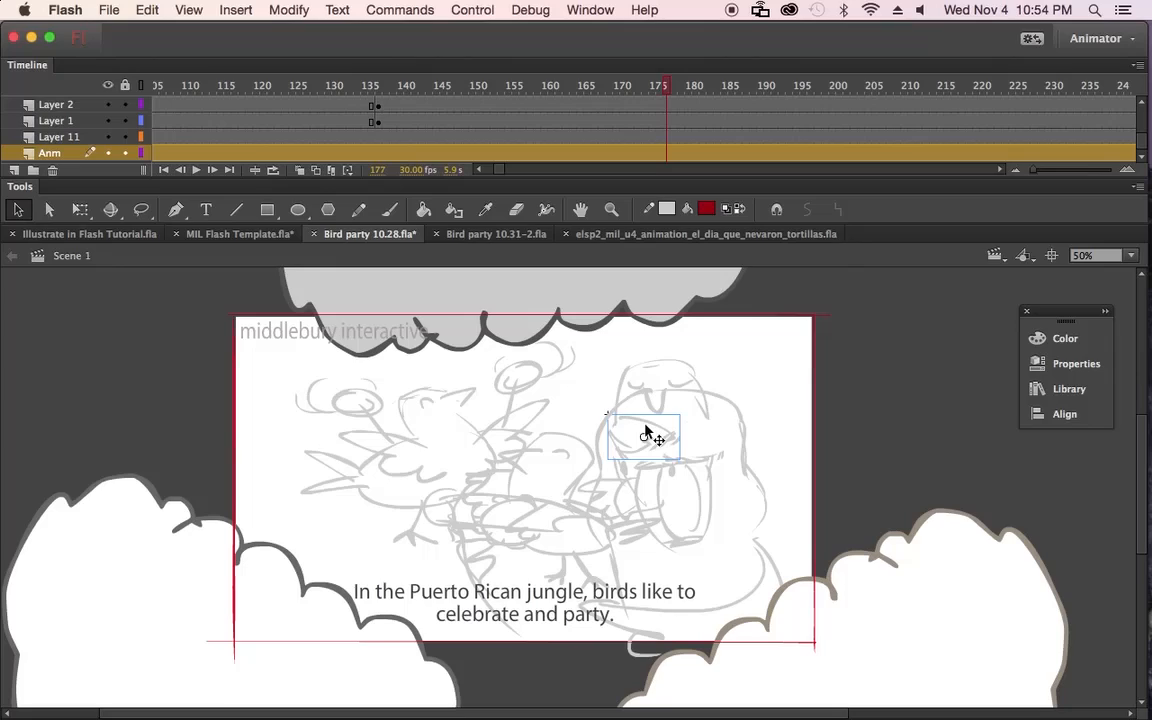
{"action": "key", "text": "F8"}
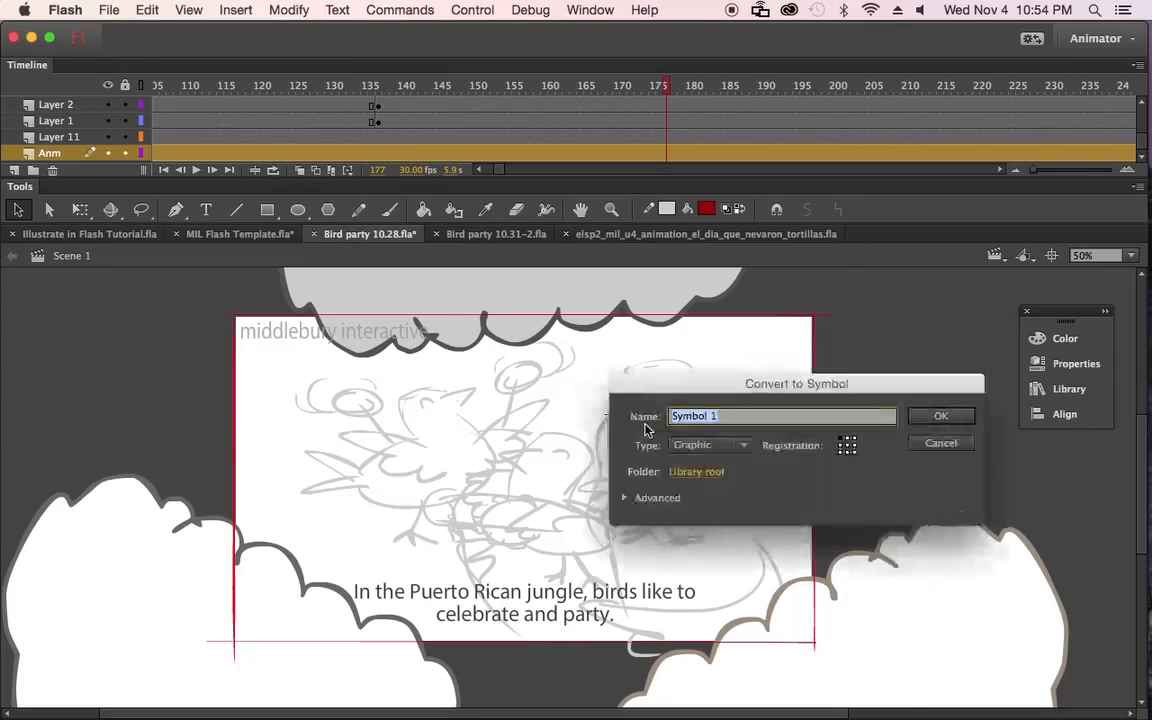
{"action": "type", "text": "Wing Beating Drum"}
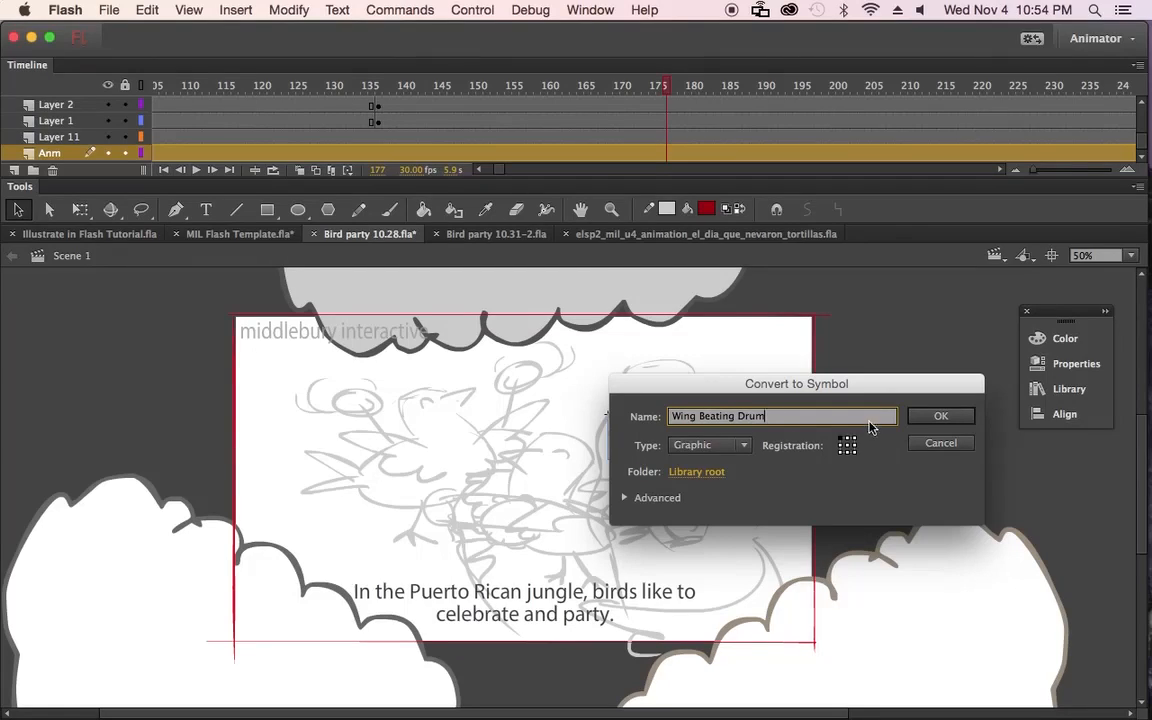
{"action": "left_click", "coordinate": [942, 419]}
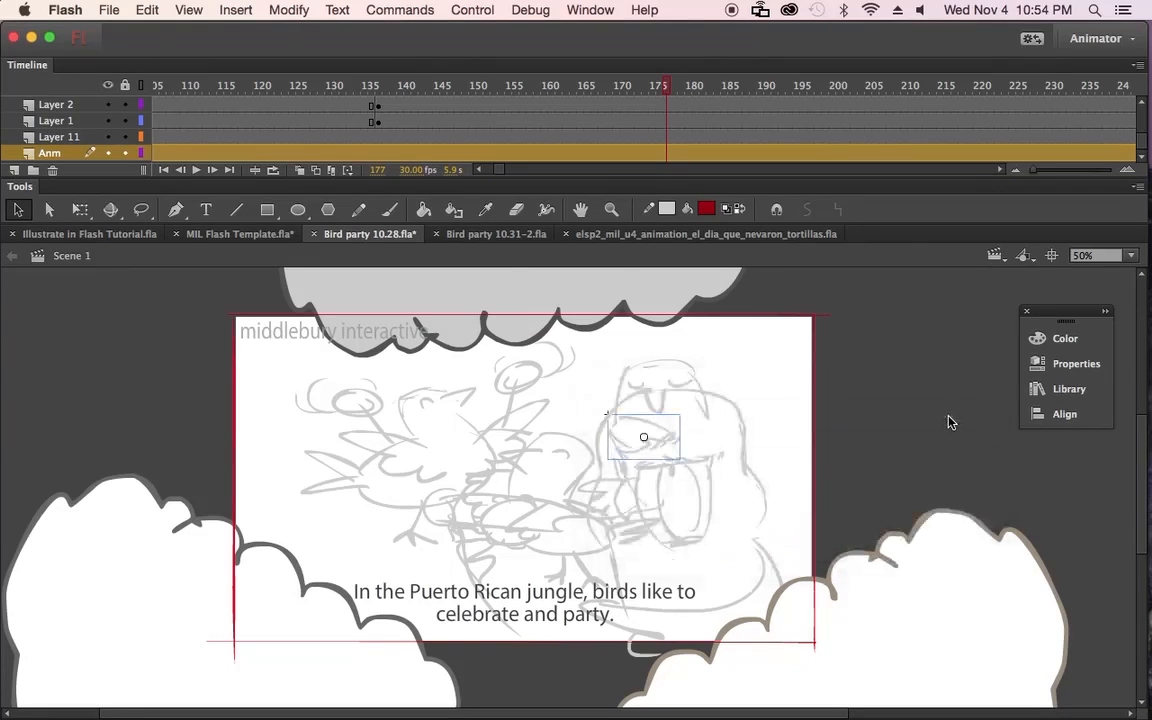
Step: Open the Wing Beating Drum symbol for editing and extend its Layer 1 to frame 46
{"action": "double_click", "coordinate": [652, 433]}
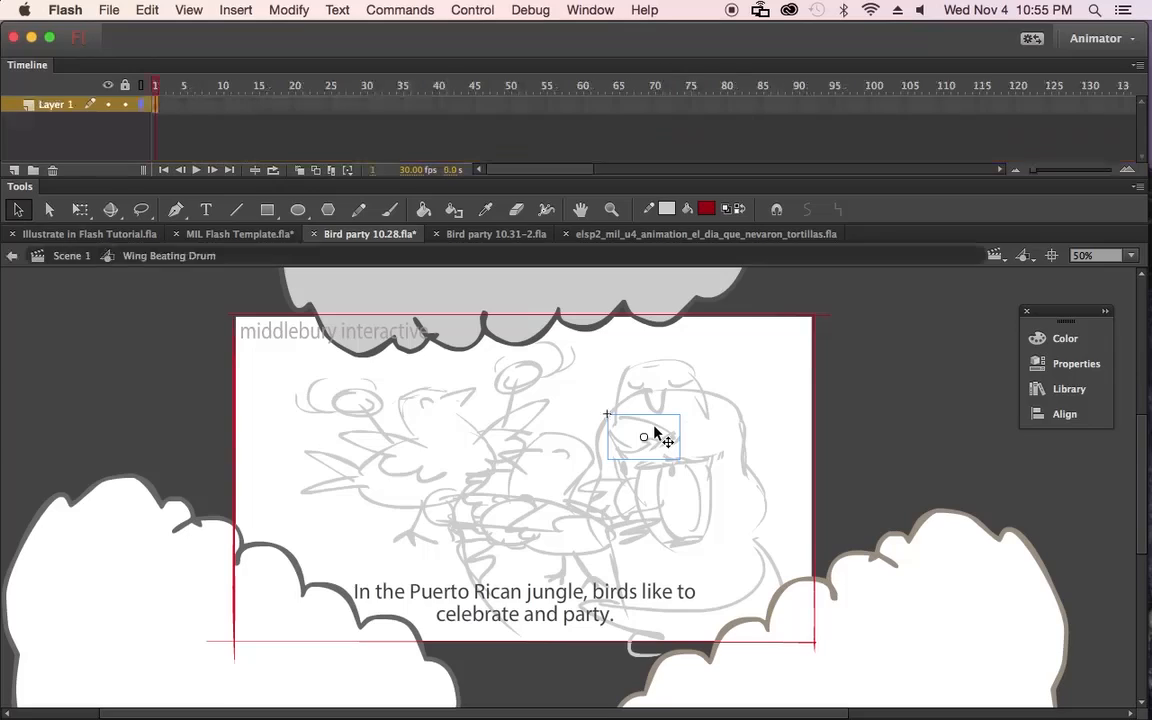
{"action": "left_click", "coordinate": [173, 88]}
{"action": "left_click_drag", "start_coordinate": [155, 115], "coordinate": [476, 137]}
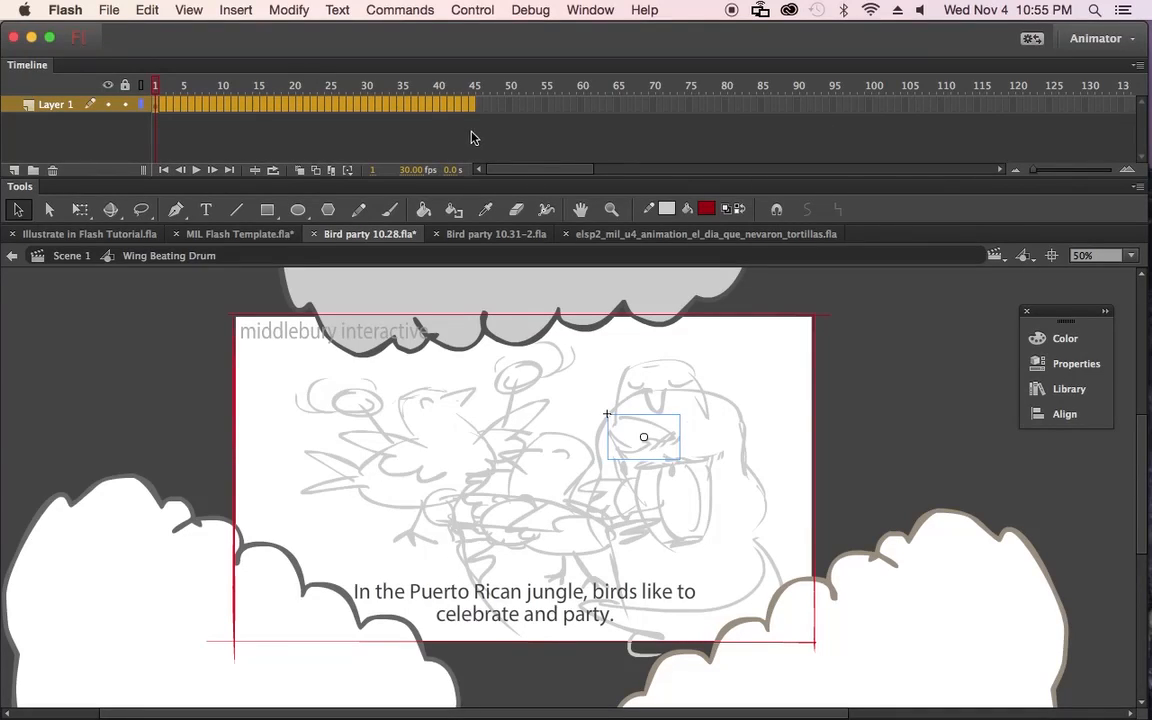
{"action": "left_click", "coordinate": [315, 103]}
{"action": "left_click_drag", "start_coordinate": [315, 103], "coordinate": [158, 98]}
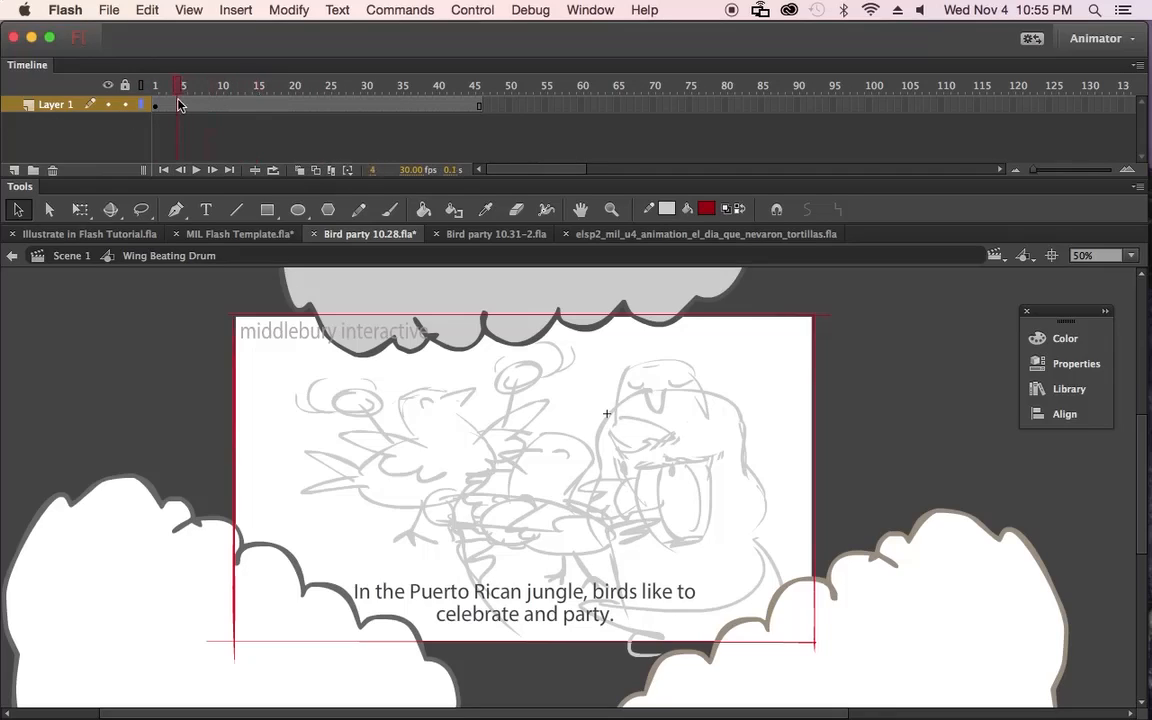
{"action": "left_click", "coordinate": [184, 105]}
{"action": "left_click", "coordinate": [190, 93]}
{"action": "left_click", "coordinate": [155, 89]}
Step: On frame 1, move the wing's transformation point to the bird's shoulder and rotate the wing up about 30 degrees
{"action": "left_click", "coordinate": [650, 432]}
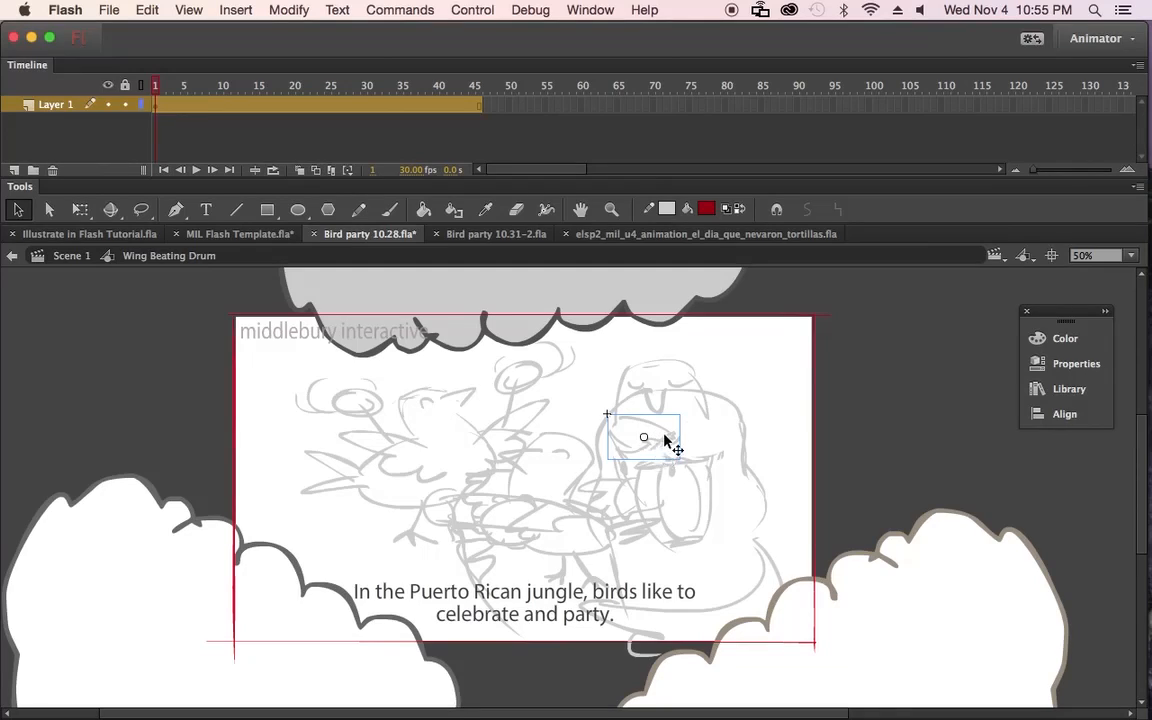
{"action": "left_click", "coordinate": [651, 442], "text": "super"}
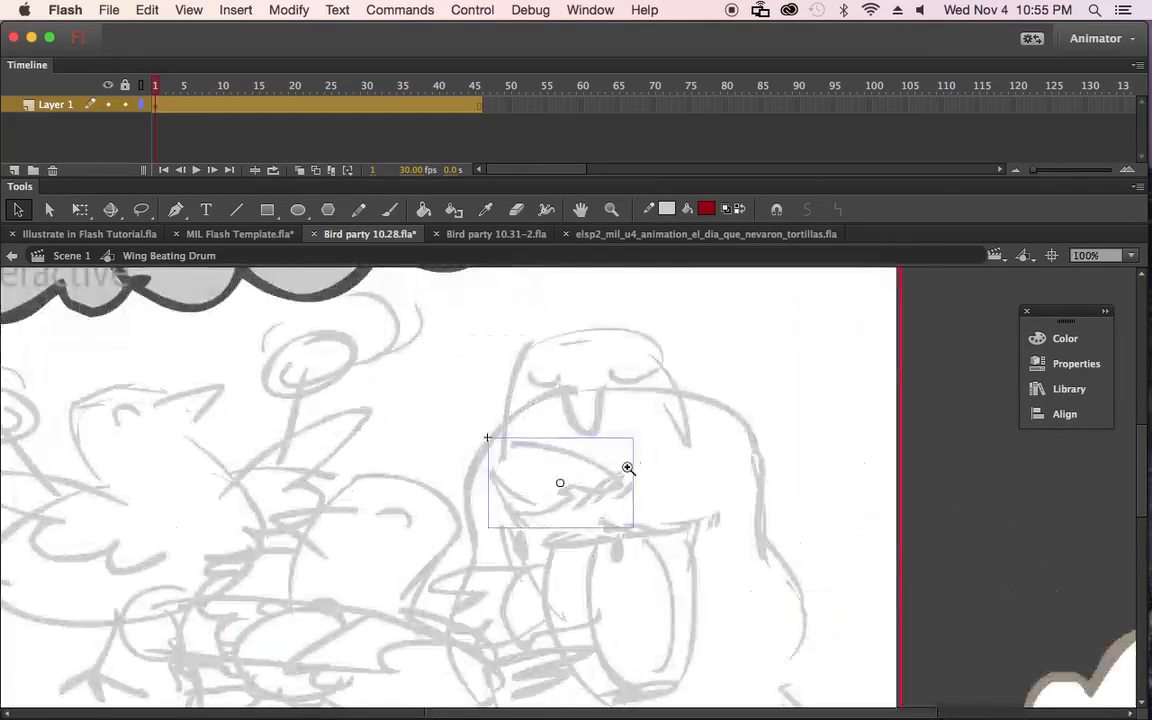
{"action": "left_click", "coordinate": [630, 465], "text": "super"}
{"action": "left_click_drag", "start_coordinate": [630, 468], "coordinate": [750, 444]}
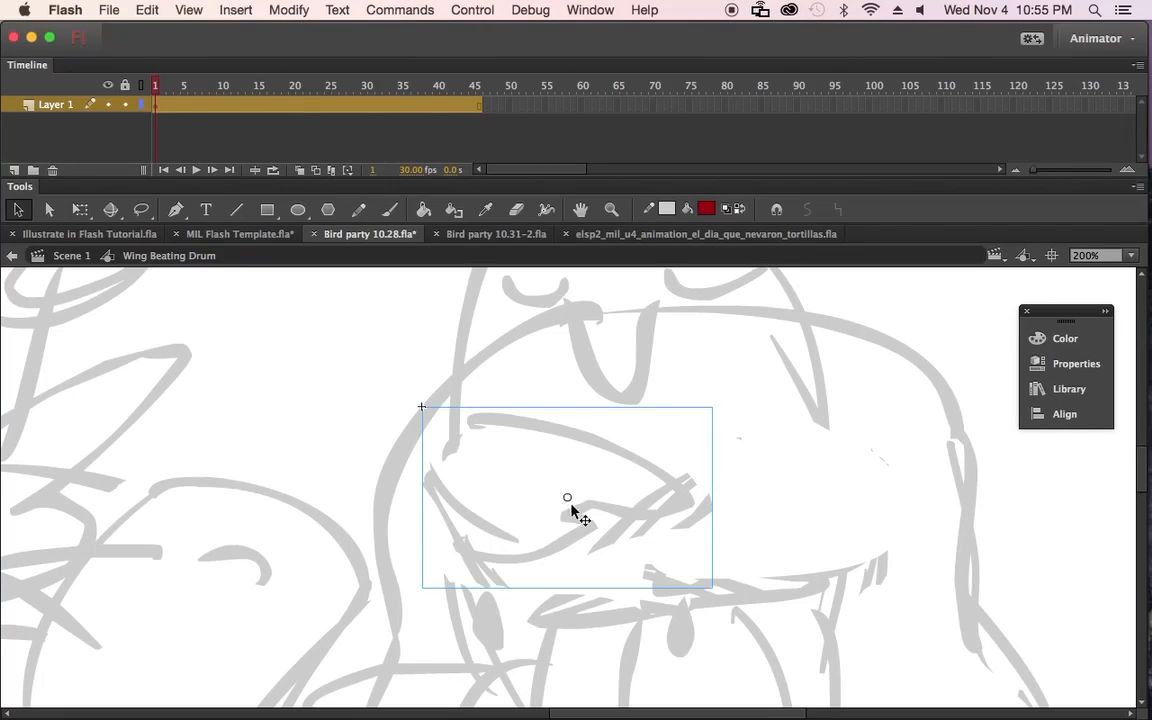
{"action": "key", "text": "q"}
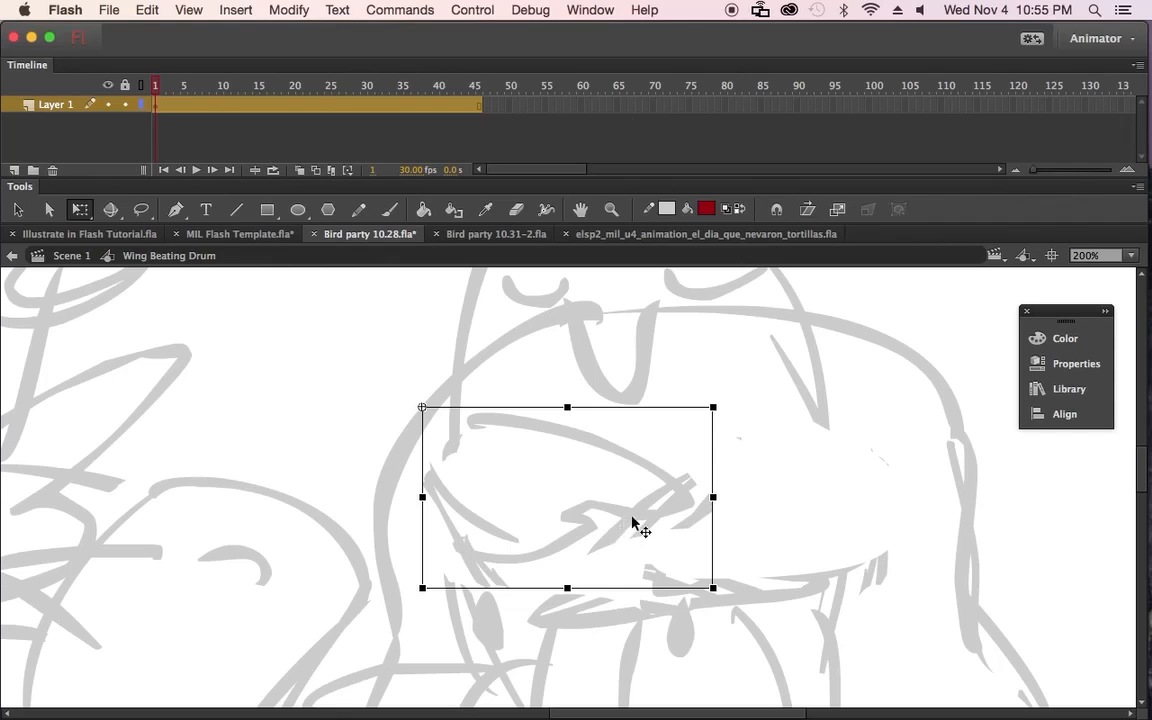
{"action": "key", "text": "super+minus"}
{"action": "key", "text": "super+minus"}
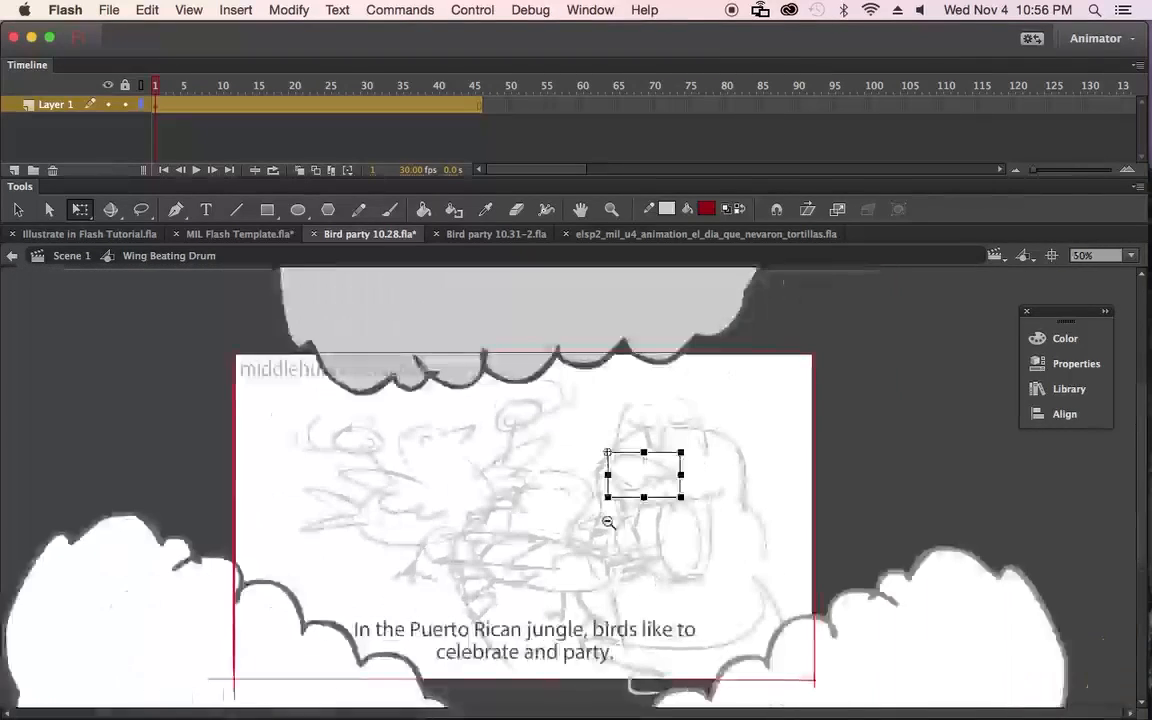
{"action": "right_click", "coordinate": [645, 477]}
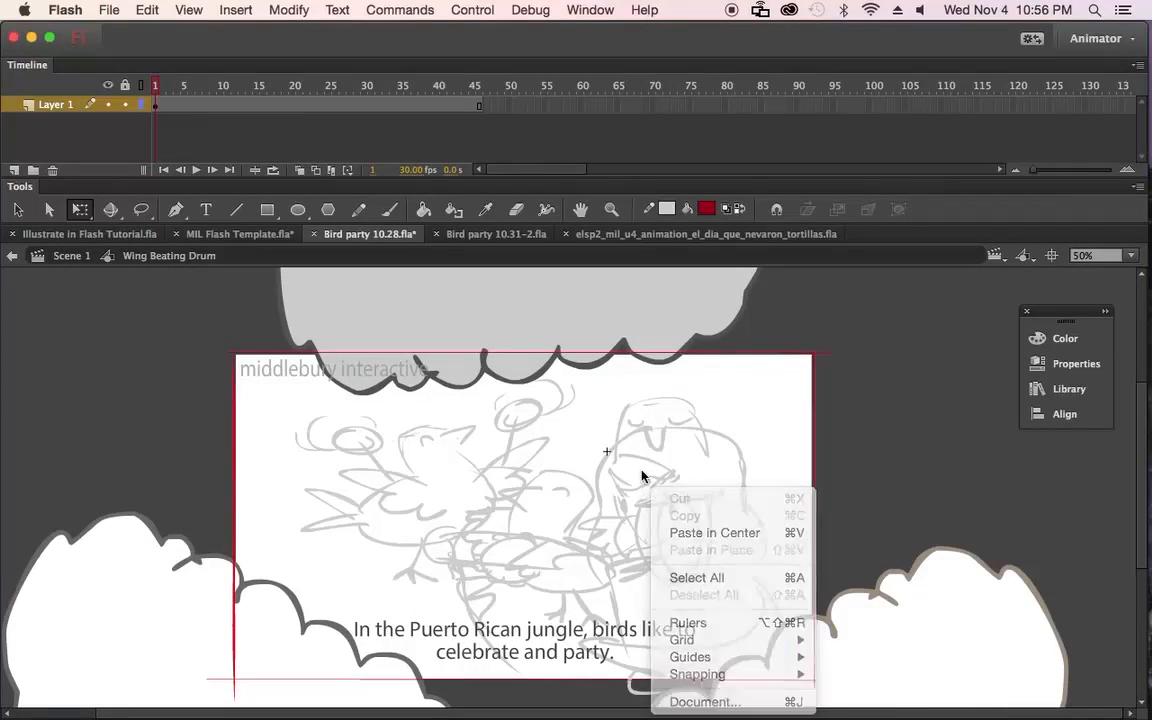
{"action": "left_click", "coordinate": [637, 474], "text": "super"}
{"action": "left_click", "coordinate": [589, 483], "text": "super"}
{"action": "left_click", "coordinate": [562, 451]}
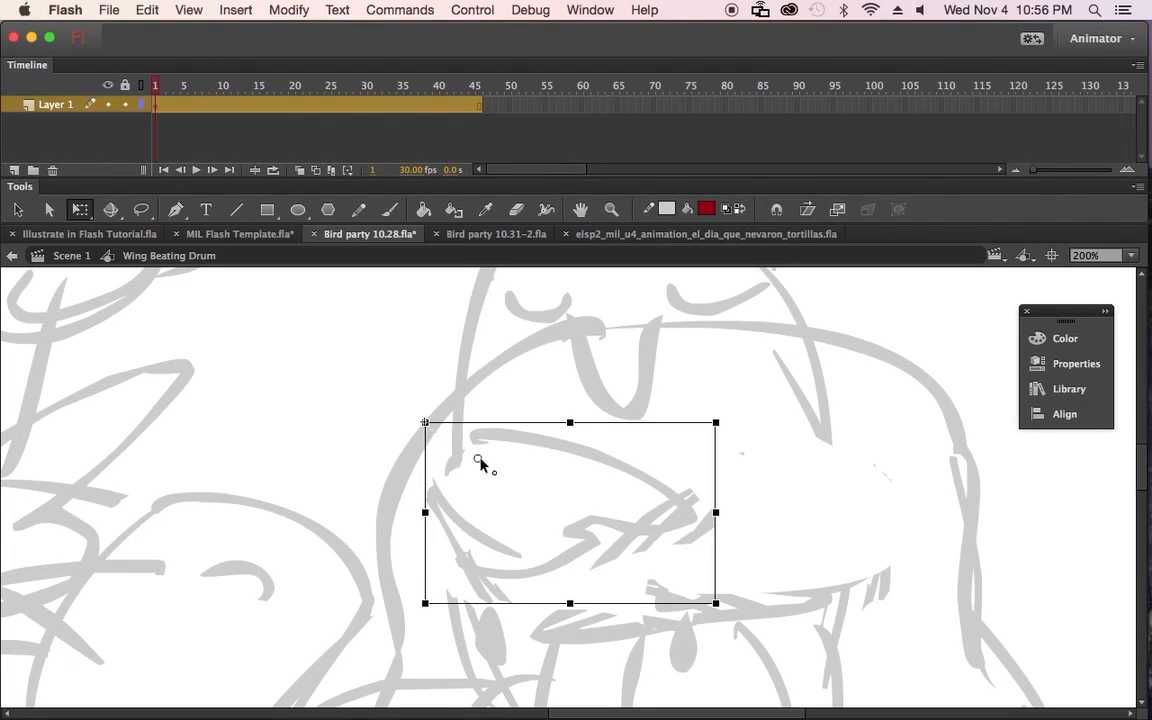
{"action": "mouse_move", "coordinate": [457, 464]}
{"action": "left_mouse_down"}
{"action": "mouse_move", "coordinate": [504, 466]}
{"action": "mouse_move", "coordinate": [450, 458]}
{"action": "left_mouse_up"}
{"action": "mouse_move", "coordinate": [729, 427]}
{"action": "left_mouse_down"}
{"action": "mouse_move", "coordinate": [722, 390]}
{"action": "mouse_move", "coordinate": [699, 489]}
{"action": "mouse_move", "coordinate": [599, 272]}
{"action": "mouse_move", "coordinate": [660, 398]}
{"action": "mouse_move", "coordinate": [591, 313]}
{"action": "left_mouse_up"}
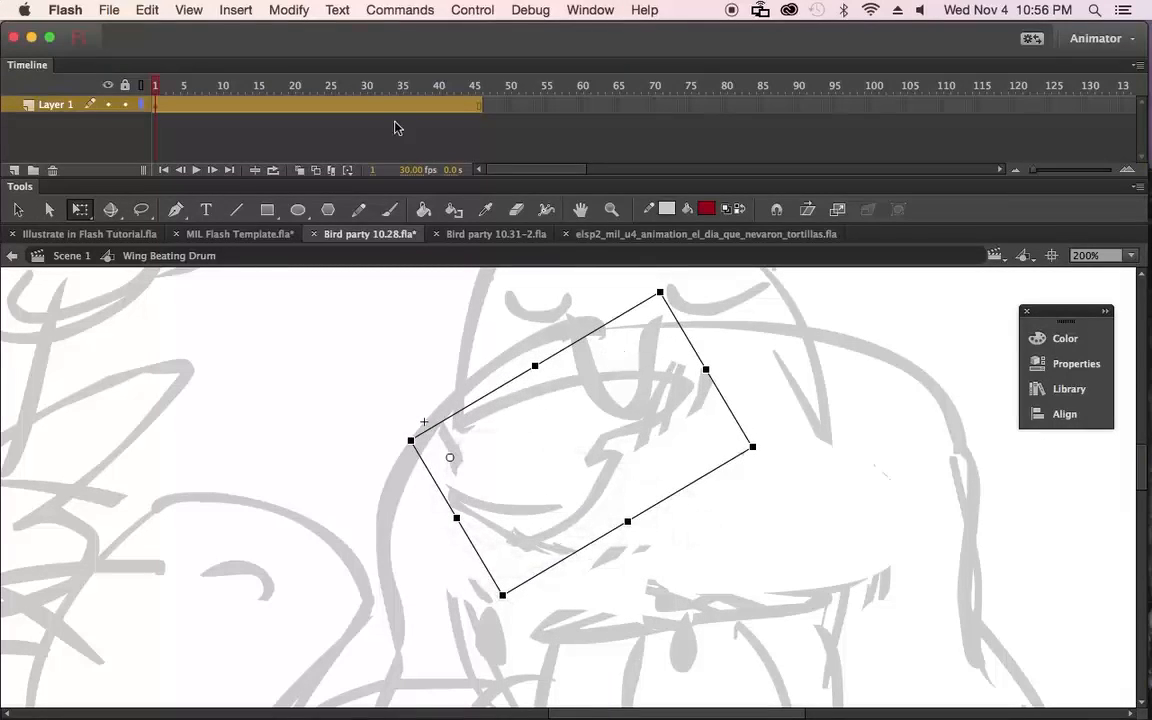
Step: Add a keyframe at frame 20 of Layer 1 and rotate the wing down onto the drum
{"action": "left_click_drag", "start_coordinate": [225, 80], "coordinate": [281, 111]}
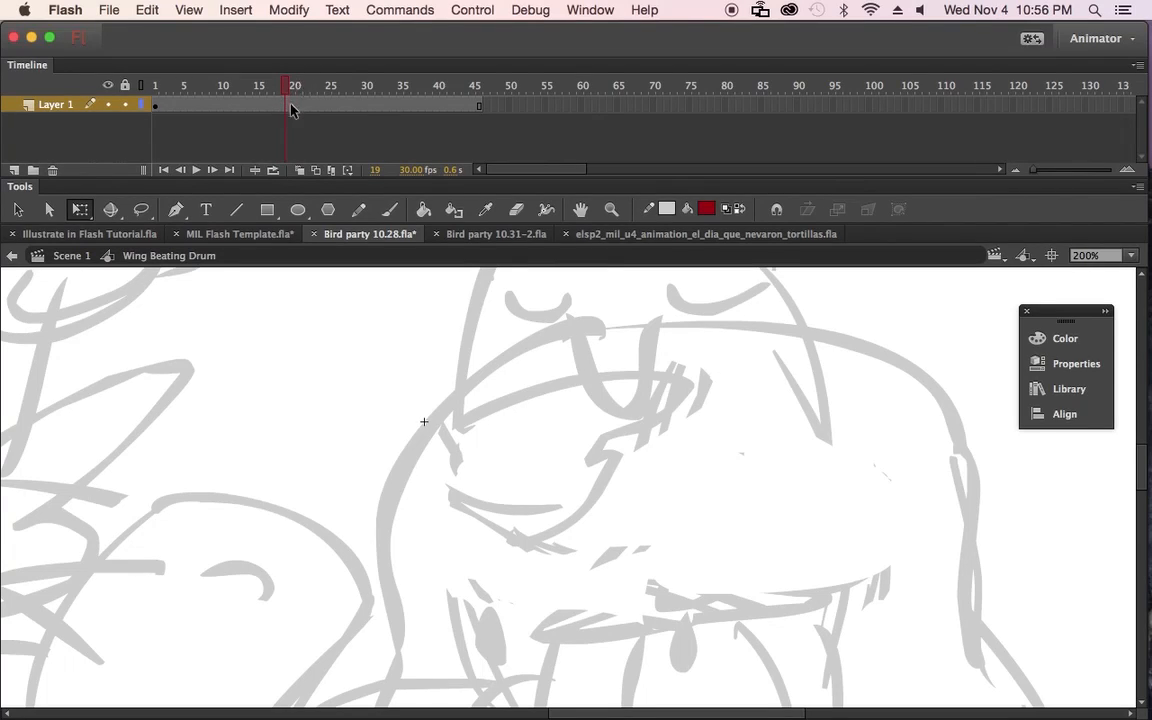
{"action": "left_click", "coordinate": [292, 109]}
{"action": "key", "text": "F6"}
{"action": "mouse_move", "coordinate": [771, 458]}
{"action": "left_mouse_down"}
{"action": "mouse_move", "coordinate": [771, 537]}
{"action": "mouse_move", "coordinate": [743, 638]}
{"action": "mouse_move", "coordinate": [720, 695]}
{"action": "mouse_move", "coordinate": [687, 716]}
{"action": "left_mouse_up"}
{"action": "key", "text": "space"}
{"action": "left_click_drag", "start_coordinate": [746, 548], "coordinate": [735, 491]}
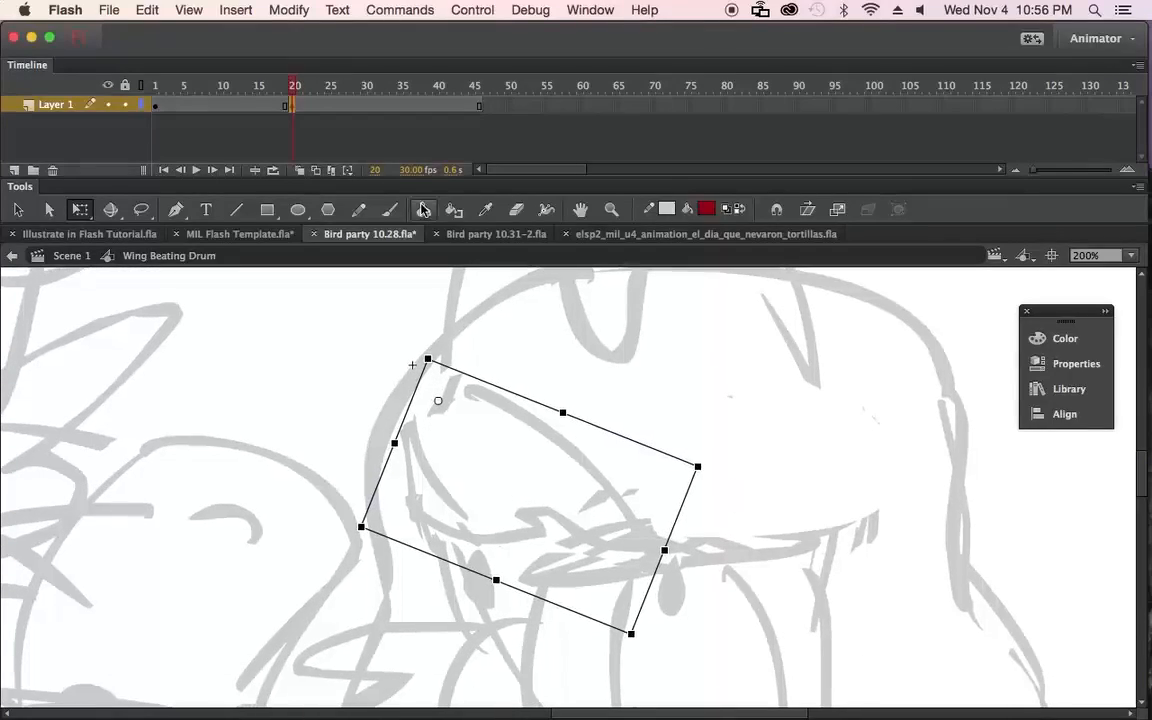
Step: Remove the frames after frame 40 from the wing symbol and scrub back to frame 1
{"action": "mouse_move", "coordinate": [267, 88]}
{"action": "left_mouse_down"}
{"action": "mouse_move", "coordinate": [352, 111]}
{"action": "mouse_move", "coordinate": [159, 121]}
{"action": "mouse_move", "coordinate": [368, 136]}
{"action": "mouse_move", "coordinate": [265, 121]}
{"action": "mouse_move", "coordinate": [343, 122]}
{"action": "mouse_move", "coordinate": [258, 105]}
{"action": "mouse_move", "coordinate": [207, 110]}
{"action": "mouse_move", "coordinate": [255, 95]}
{"action": "mouse_move", "coordinate": [152, 111]}
{"action": "mouse_move", "coordinate": [360, 126]}
{"action": "mouse_move", "coordinate": [496, 121]}
{"action": "mouse_move", "coordinate": [442, 105]}
{"action": "mouse_move", "coordinate": [511, 111]}
{"action": "left_mouse_up"}
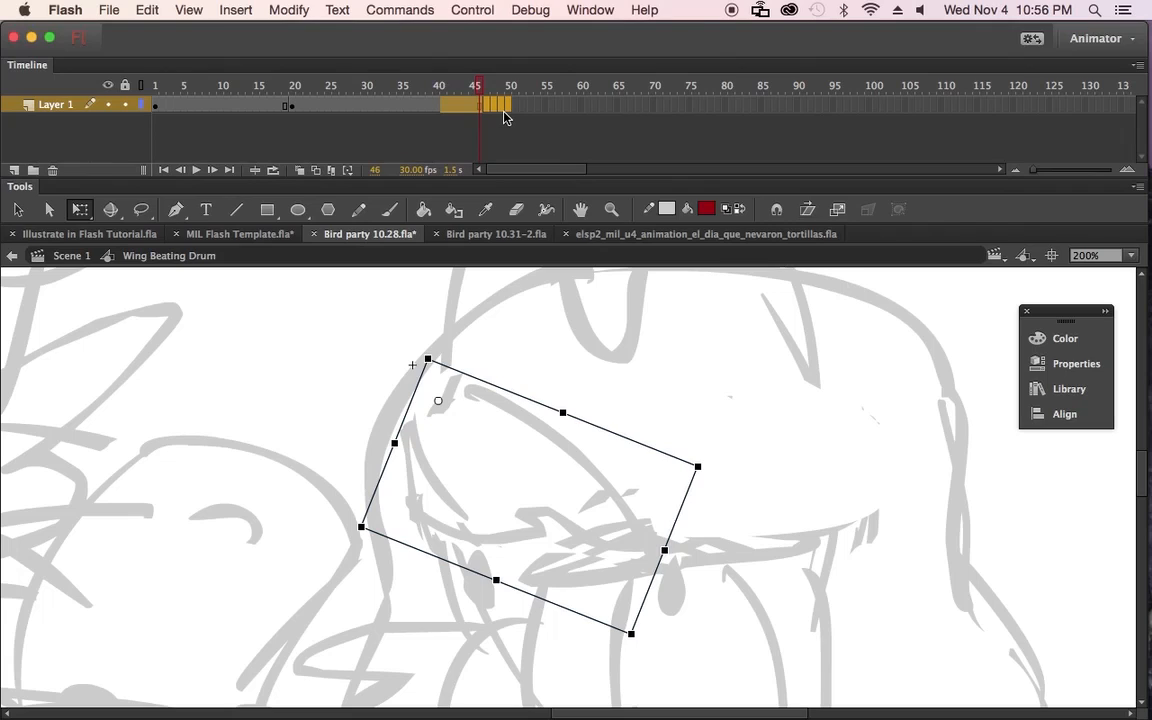
{"action": "key", "text": "shift+F5"}
{"action": "mouse_move", "coordinate": [427, 87]}
{"action": "left_mouse_down"}
{"action": "mouse_move", "coordinate": [383, 114]}
{"action": "mouse_move", "coordinate": [161, 107]}
{"action": "mouse_move", "coordinate": [176, 106]}
{"action": "mouse_move", "coordinate": [176, 118]}
{"action": "mouse_move", "coordinate": [217, 93]}
{"action": "mouse_move", "coordinate": [151, 112]}
{"action": "left_mouse_up"}
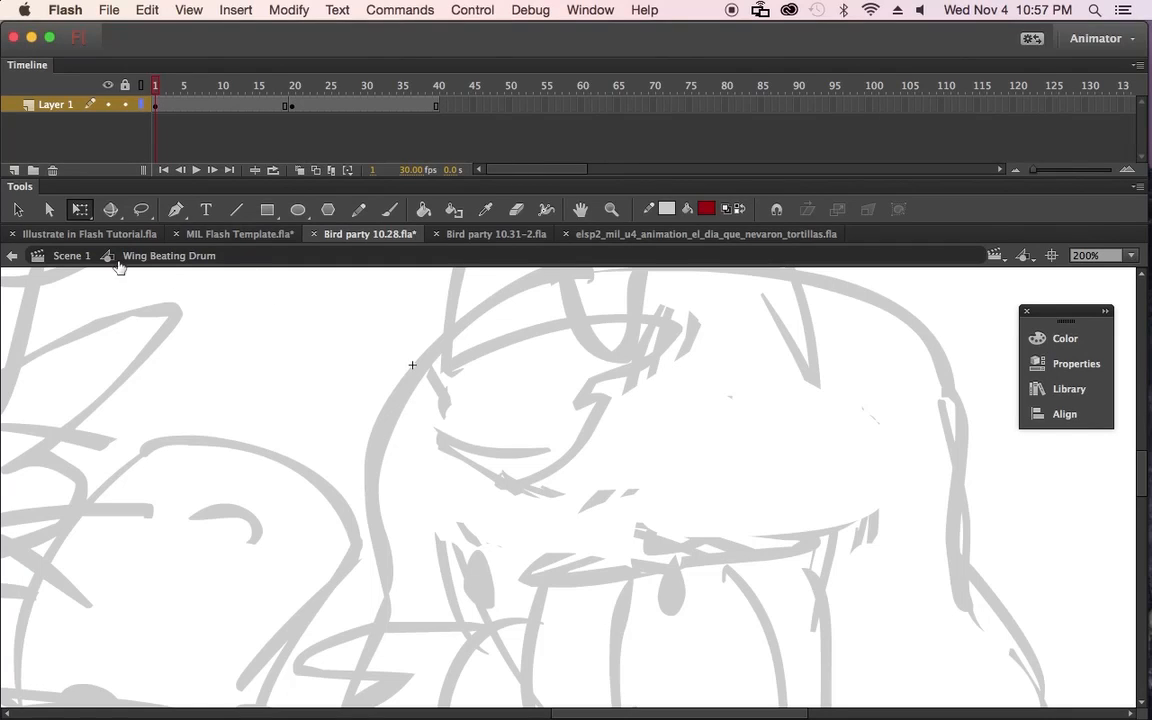
Step: Return to Scene 1 and play the animatic to check the speed of the wing's drumming cycle
{"action": "left_click", "coordinate": [72, 257]}
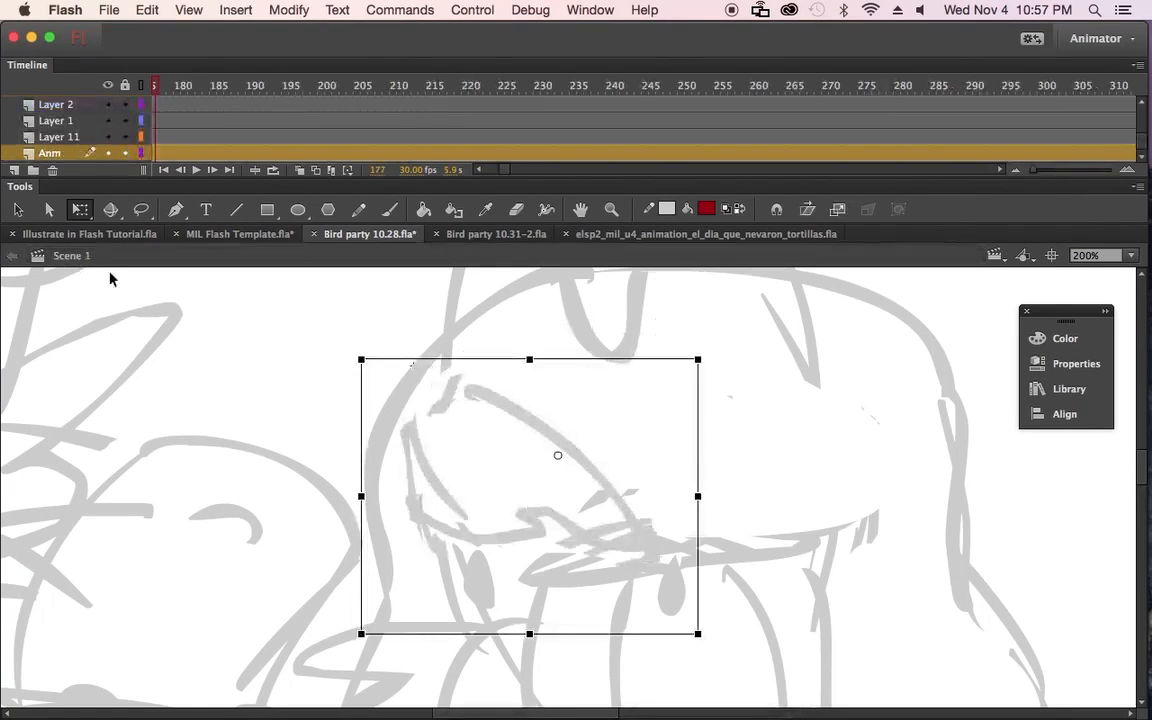
{"action": "left_click_drag", "start_coordinate": [230, 88], "coordinate": [164, 94]}
{"action": "key", "text": "Return"}
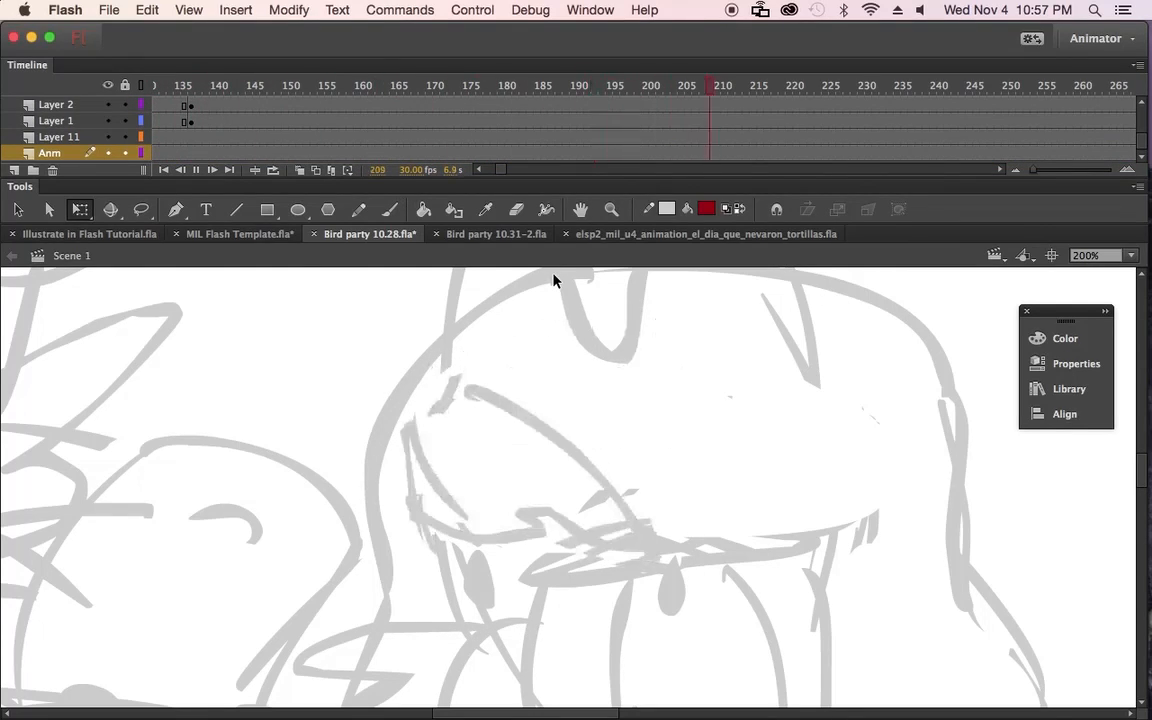
{"action": "key", "text": "Return"}
Step: Reopen the Wing Beating Drum symbol and speed up the cycle by ending the raised pose at frame 10 and the lowered pose at frame 19
{"action": "left_click", "coordinate": [577, 476], "text": "alt+super"}
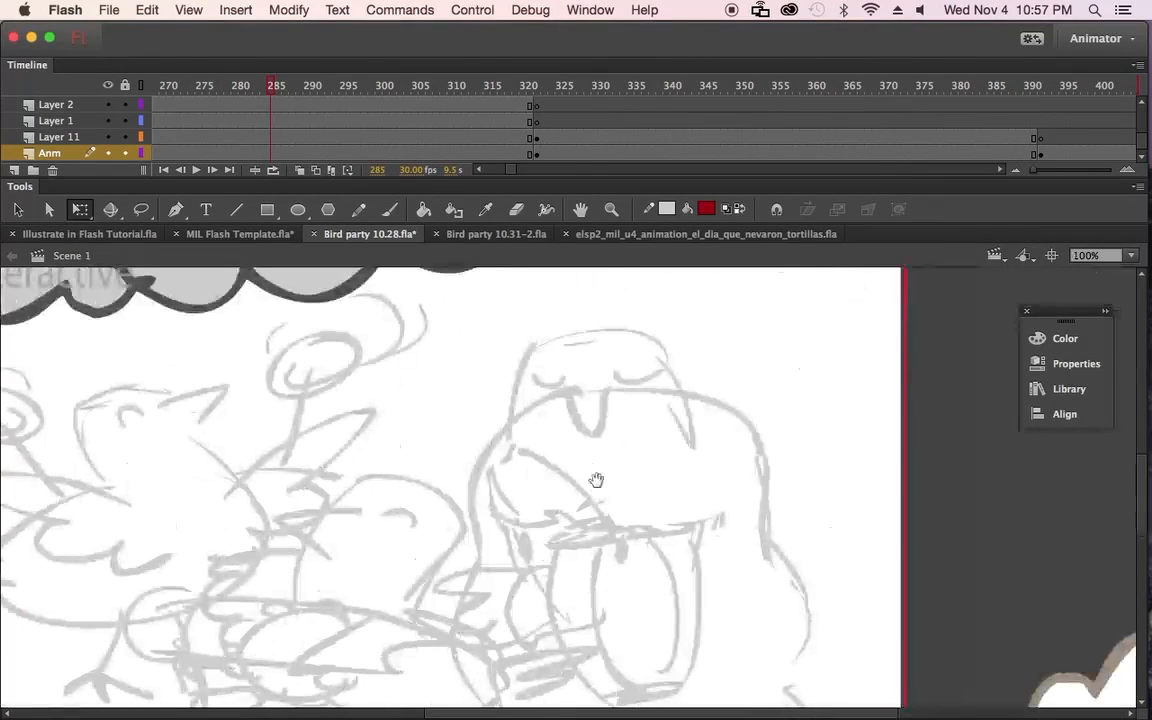
{"action": "left_click", "coordinate": [588, 482]}
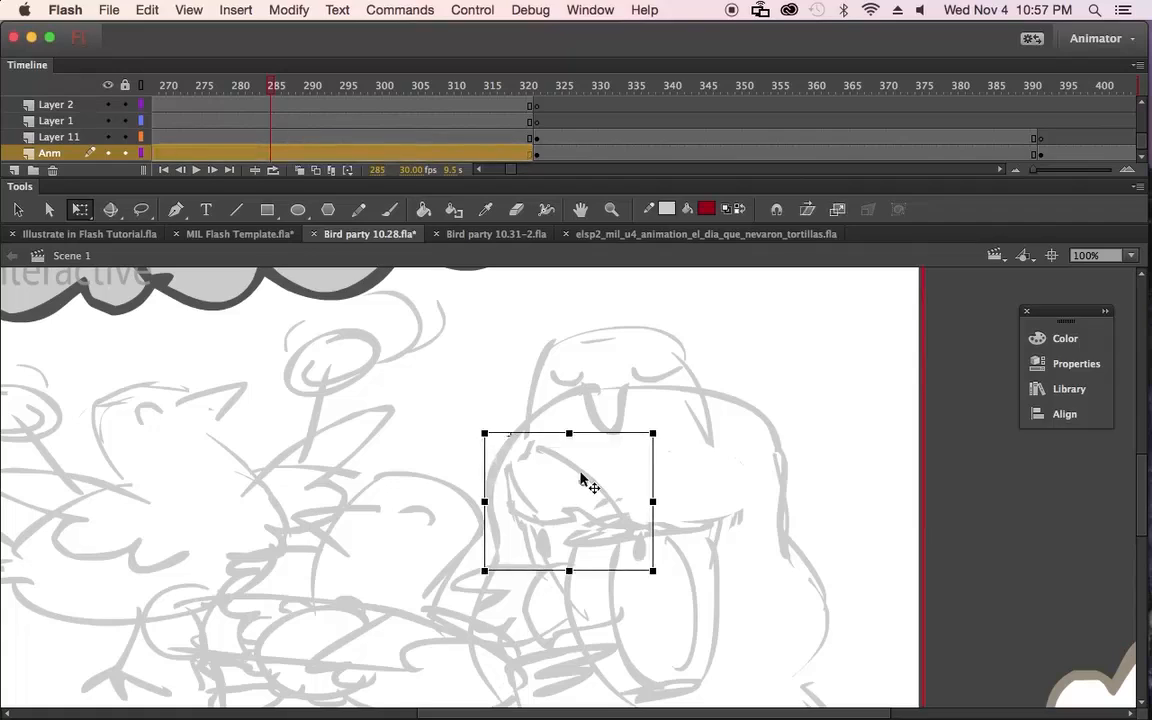
{"action": "double_click", "coordinate": [588, 482]}
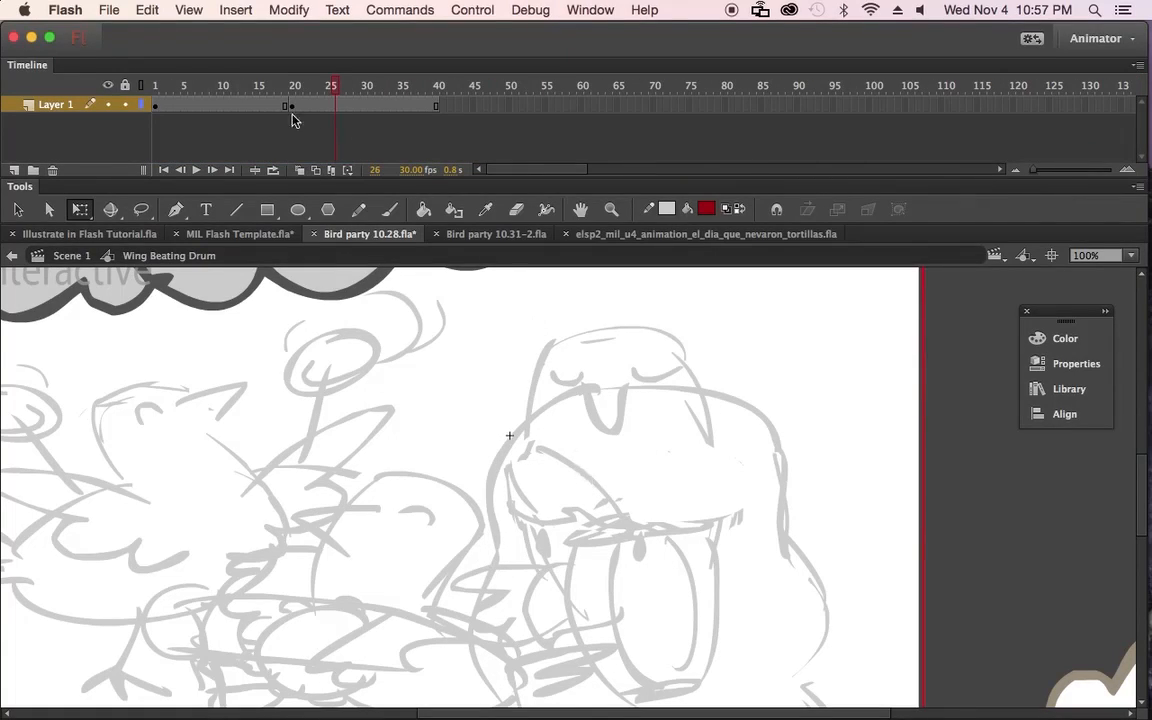
{"action": "mouse_move", "coordinate": [240, 104]}
{"action": "left_mouse_down"}
{"action": "mouse_move", "coordinate": [221, 103]}
{"action": "mouse_move", "coordinate": [258, 106]}
{"action": "mouse_move", "coordinate": [205, 104]}
{"action": "mouse_move", "coordinate": [224, 105]}
{"action": "left_mouse_up"}
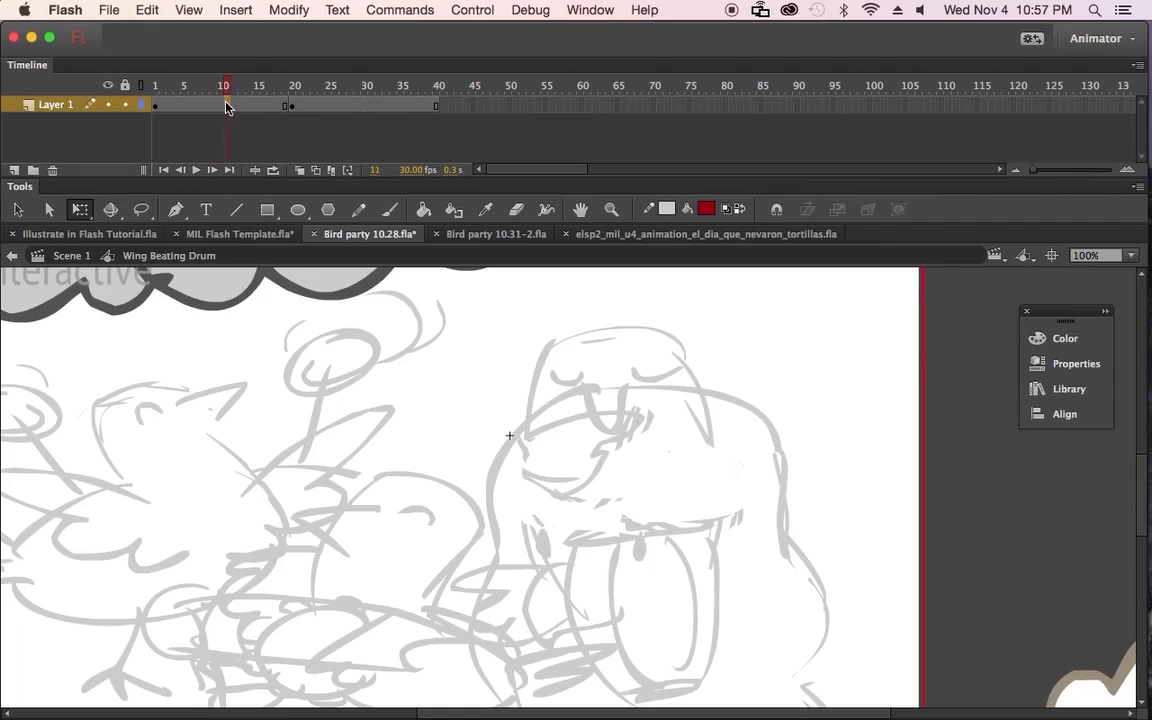
{"action": "left_click", "coordinate": [288, 113]}
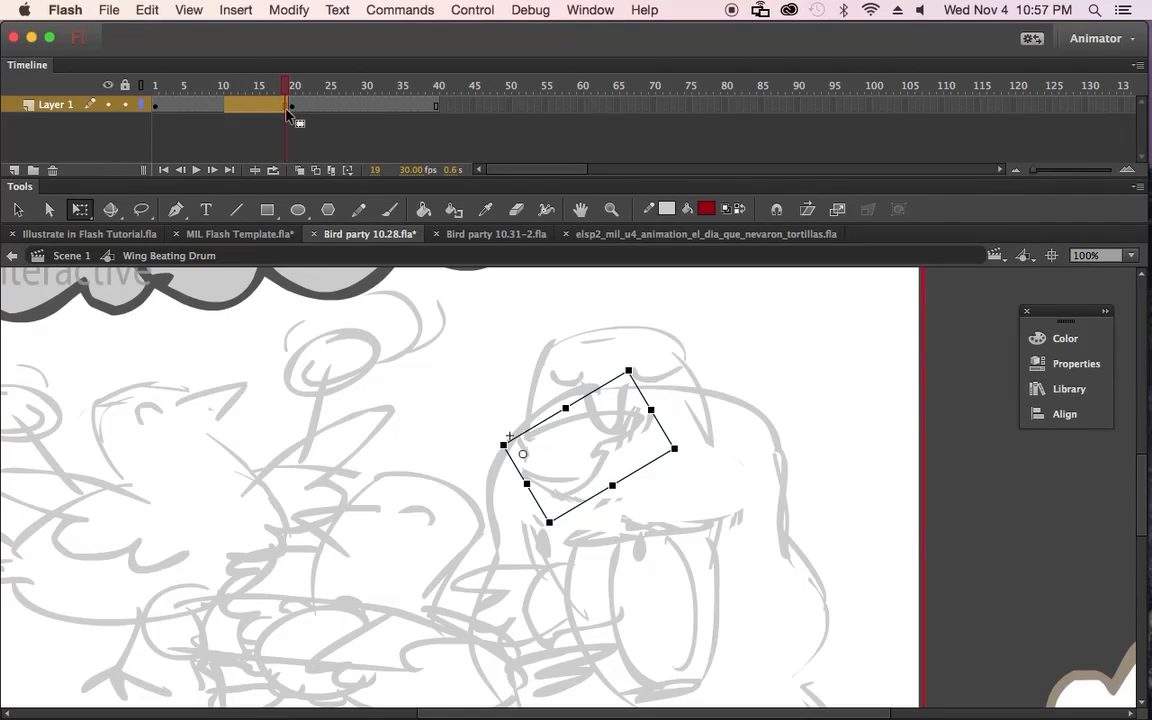
{"action": "left_click_drag", "start_coordinate": [288, 113], "coordinate": [372, 114]}
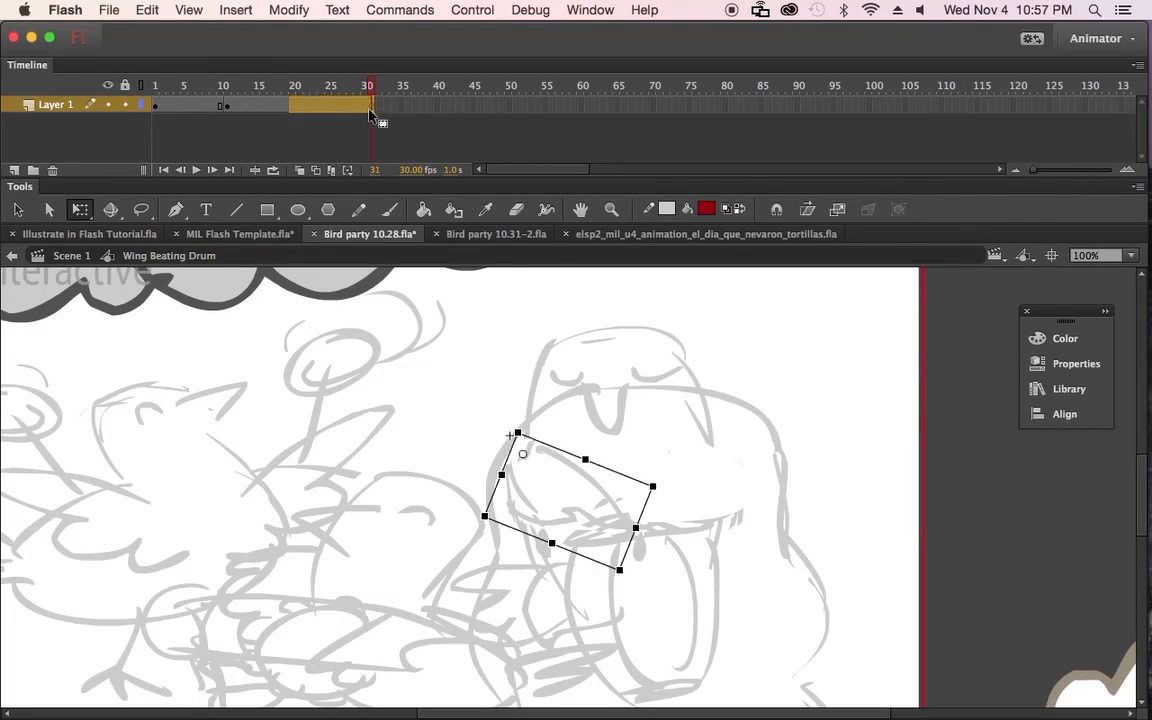
{"action": "key", "text": "shift+F5"}
{"action": "left_click_drag", "start_coordinate": [279, 86], "coordinate": [121, 108]}
{"action": "left_click", "coordinate": [280, 107]}
Step: Leave the wing symbol and play the main timeline again to review the faster drumming
{"action": "double_click", "coordinate": [469, 355]}
{"action": "left_click", "coordinate": [468, 355]}
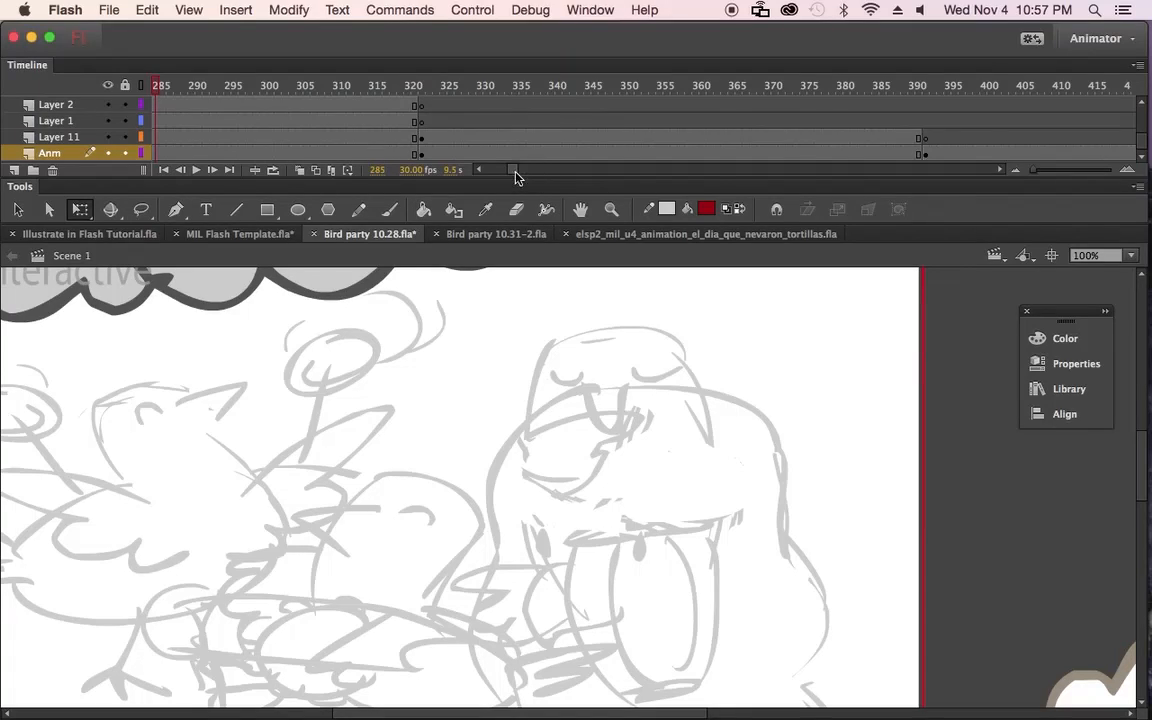
{"action": "left_click_drag", "start_coordinate": [516, 177], "coordinate": [506, 174]}
{"action": "left_click", "coordinate": [196, 88]}
{"action": "key", "text": "Return"}
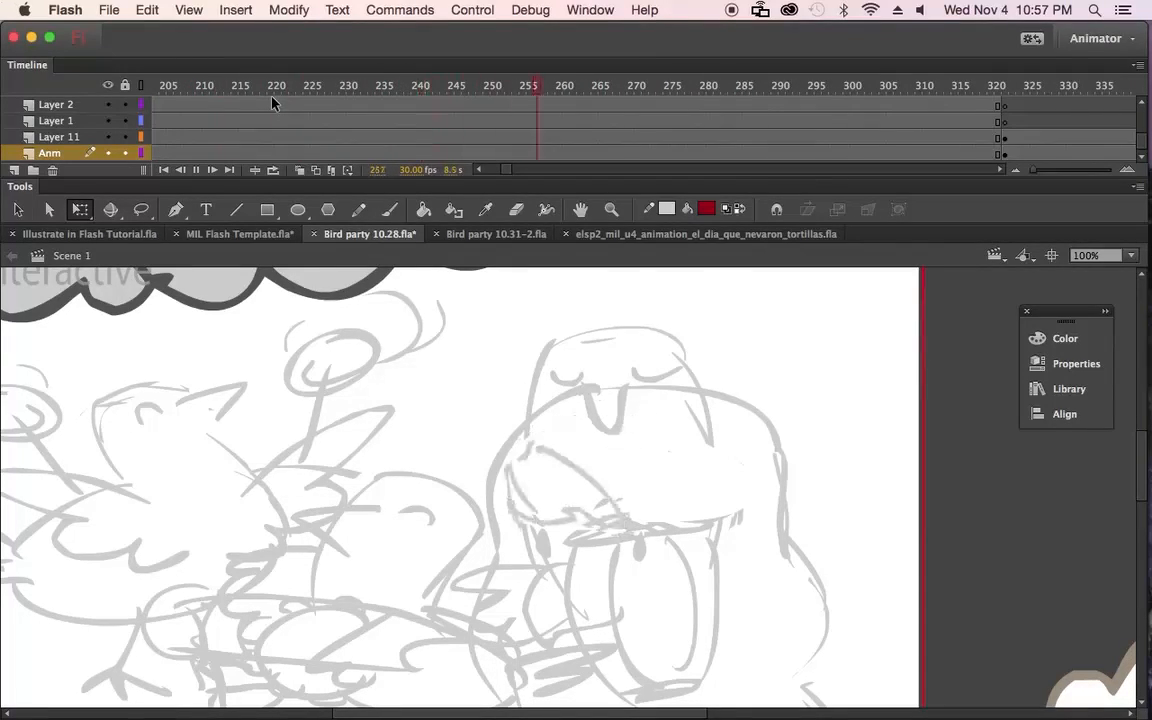
Step: Duplicate the drumming wing over the drummer's other side on the Anm layer and flip the copy horizontally
{"action": "key", "text": "Return"}
{"action": "mouse_move", "coordinate": [578, 86]}
{"action": "left_mouse_down"}
{"action": "mouse_move", "coordinate": [281, 99]}
{"action": "mouse_move", "coordinate": [251, 118]}
{"action": "left_mouse_up"}
{"action": "left_click", "coordinate": [566, 468]}
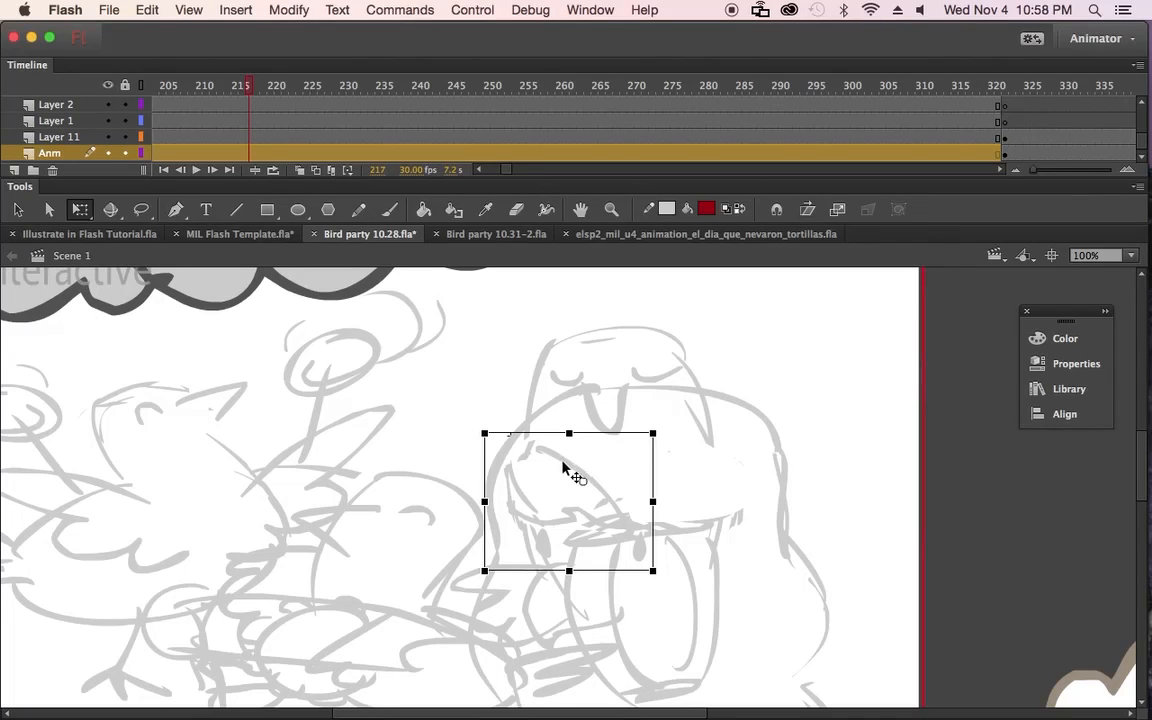
{"action": "mouse_move", "coordinate": [568, 463]}
{"action": "left_mouse_down"}
{"action": "mouse_move", "coordinate": [730, 472]}
{"action": "mouse_move", "coordinate": [690, 468]}
{"action": "left_mouse_up"}
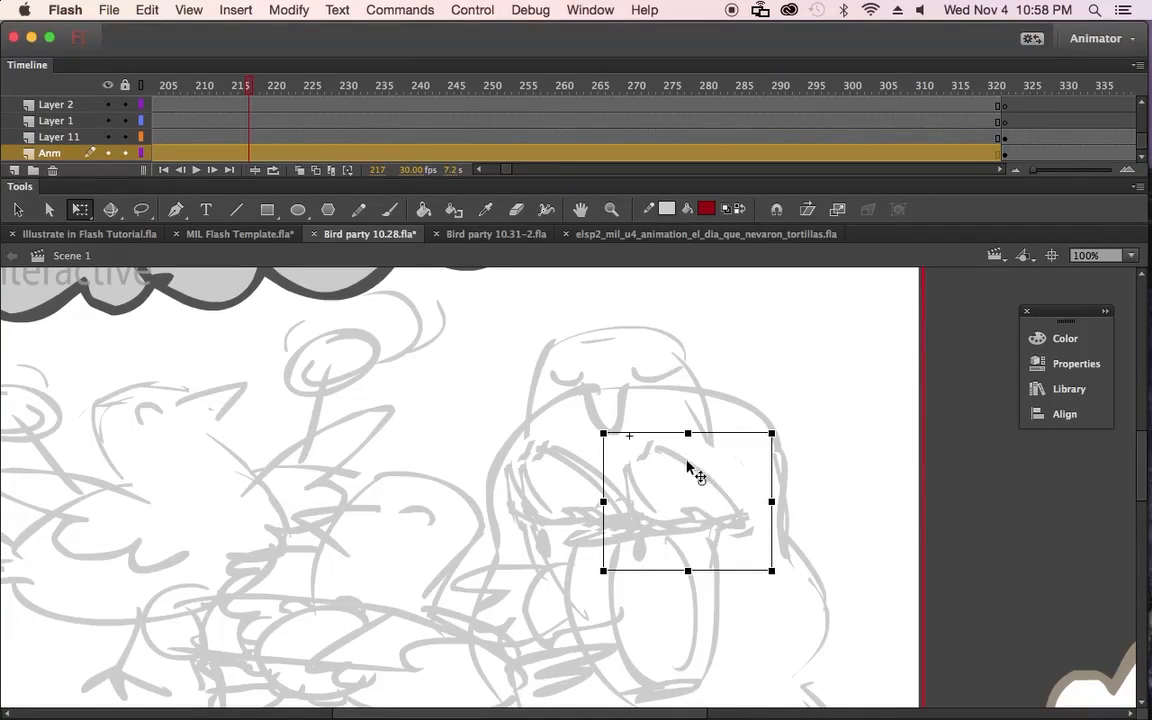
{"action": "right_click", "coordinate": [688, 468]}
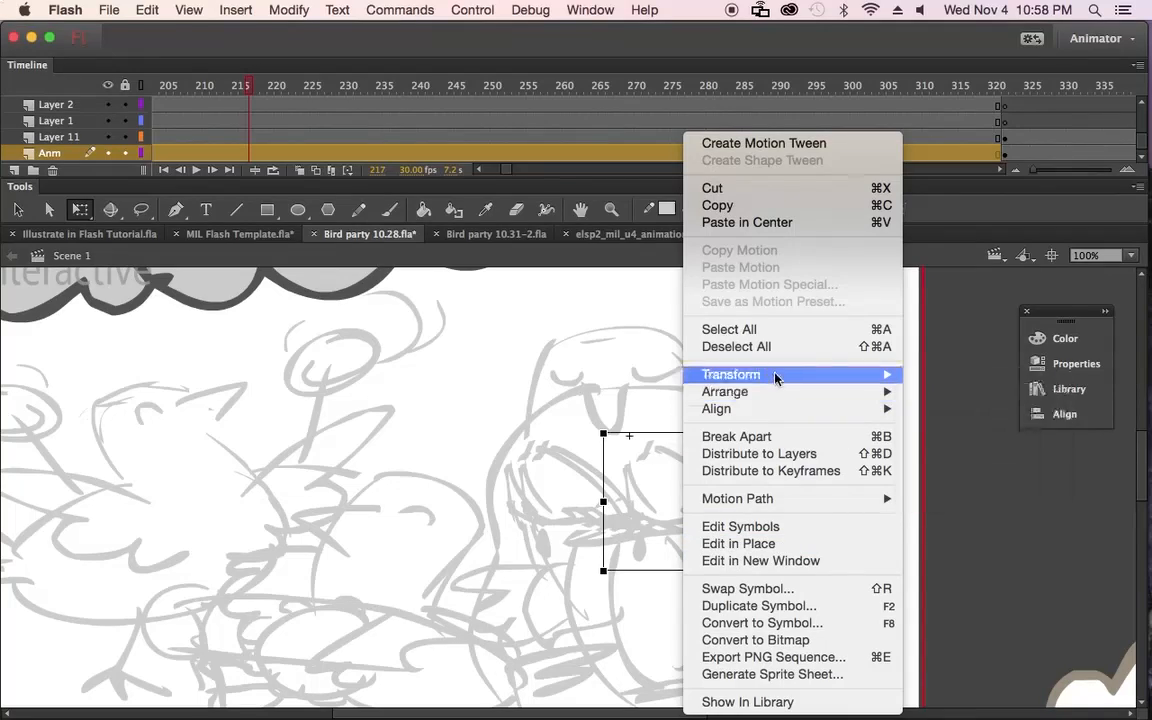
{"action": "mouse_move", "coordinate": [774, 377]}
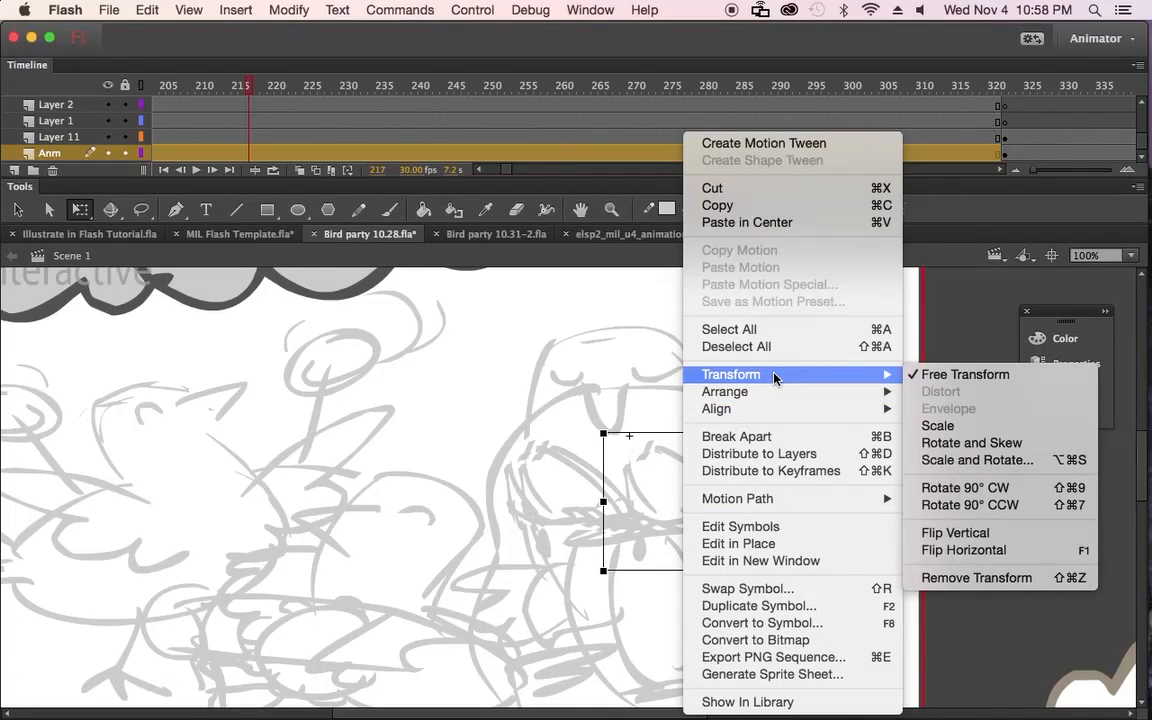
{"action": "left_click", "coordinate": [993, 558]}
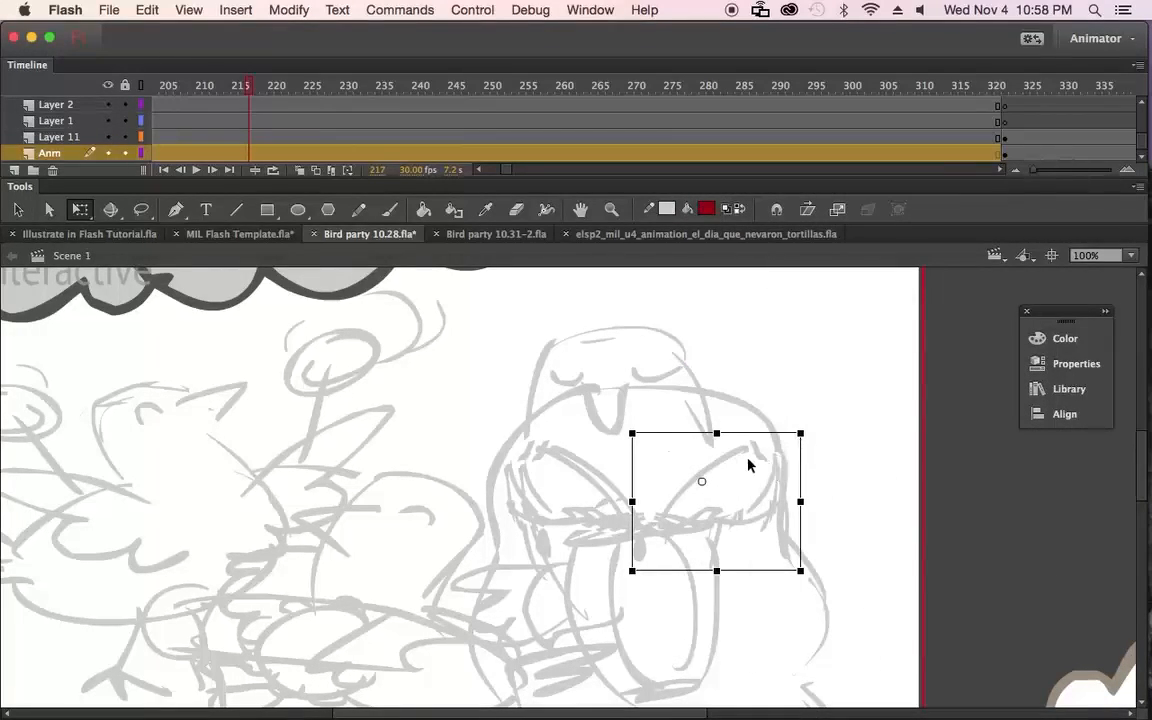
Step: Position the mirrored wing above the drum opposite the original wing, comparing its placement by undoing and redoing the moves
{"action": "left_click_drag", "start_coordinate": [757, 457], "coordinate": [730, 463]}
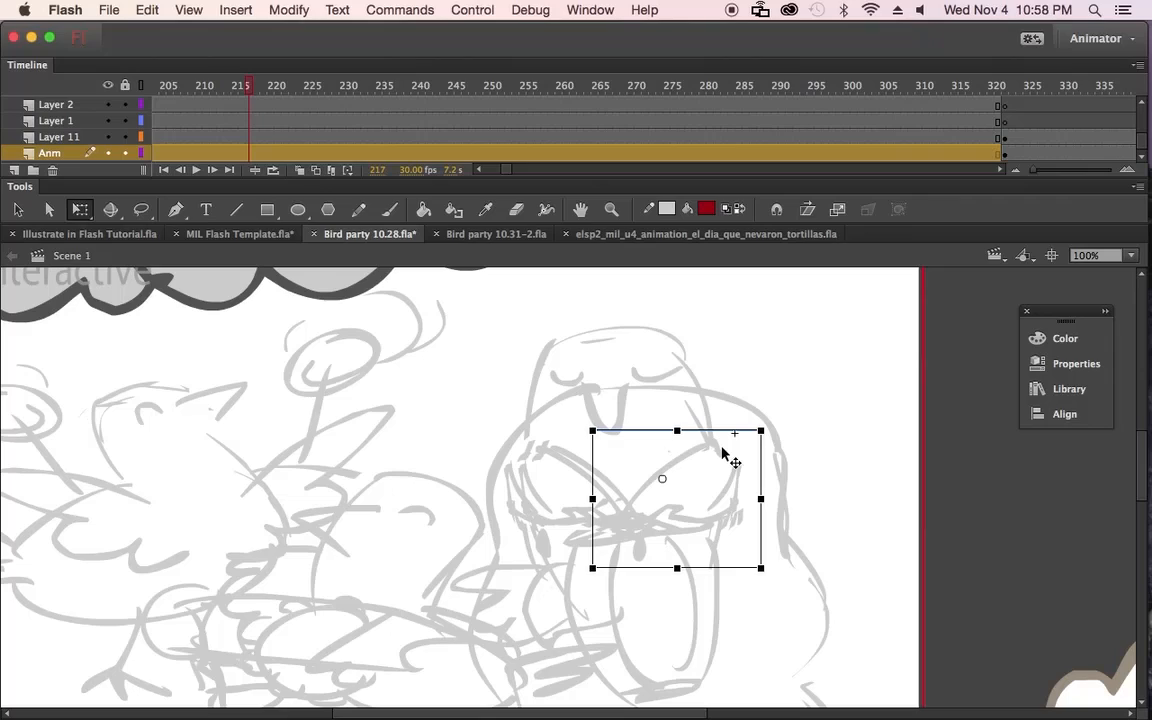
{"action": "left_click_drag", "start_coordinate": [720, 454], "coordinate": [706, 450]}
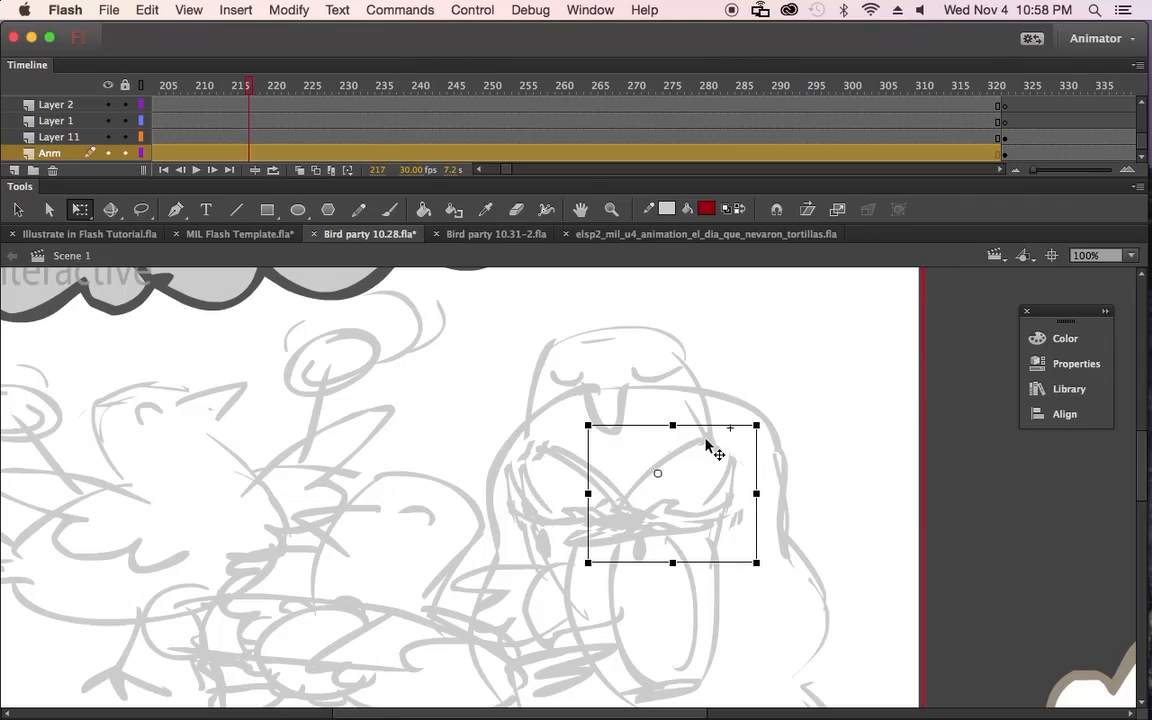
{"action": "key", "text": "super+z"}
{"action": "key", "text": "super+y"}
{"action": "key", "text": "super+z"}
{"action": "key", "text": "super+y"}
{"action": "key", "text": "super+z"}
{"action": "key", "text": "super+y"}
{"action": "key", "text": "super+z"}
Step: Play the drumming, delete the stray wing copy overlapping the original wing, and play the section again to check both wings
{"action": "left_click_drag", "start_coordinate": [220, 89], "coordinate": [300, 120]}
{"action": "key", "text": "Return"}
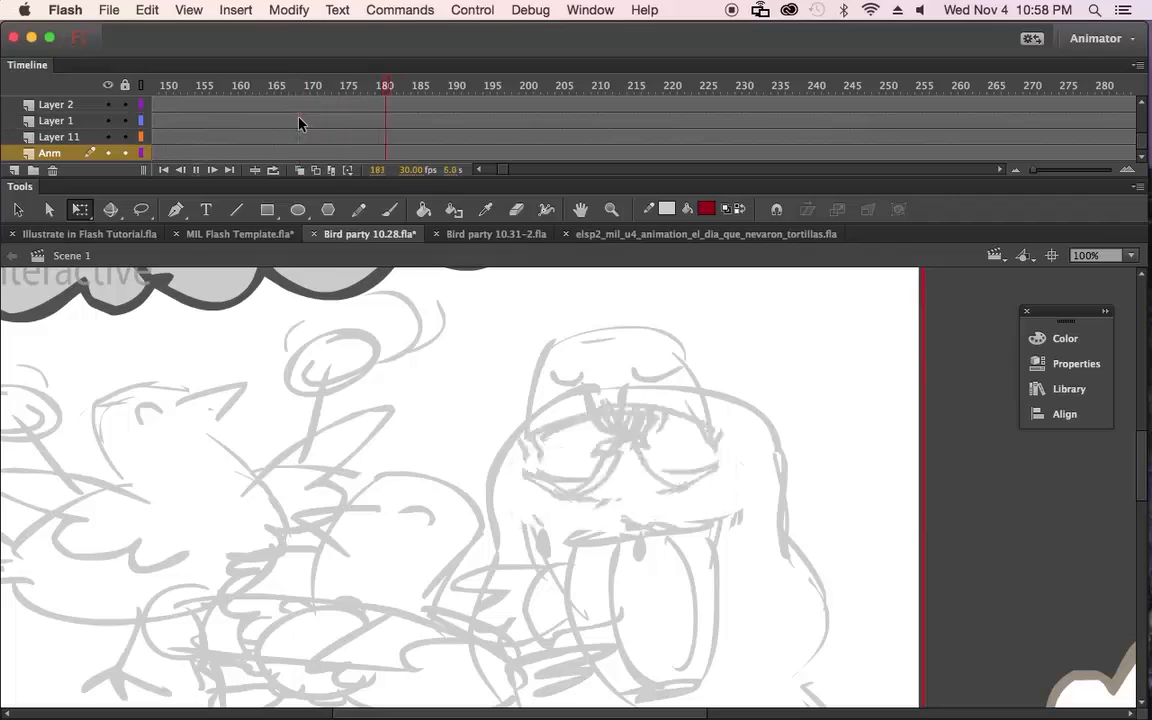
{"action": "mouse_move", "coordinate": [583, 473]}
{"action": "left_mouse_down"}
{"action": "mouse_move", "coordinate": [522, 406]}
{"action": "mouse_move", "coordinate": [494, 401]}
{"action": "left_mouse_up"}
{"action": "key", "text": "Delete"}
{"action": "left_click_drag", "start_coordinate": [575, 86], "coordinate": [208, 92]}
{"action": "key", "text": "Return"}
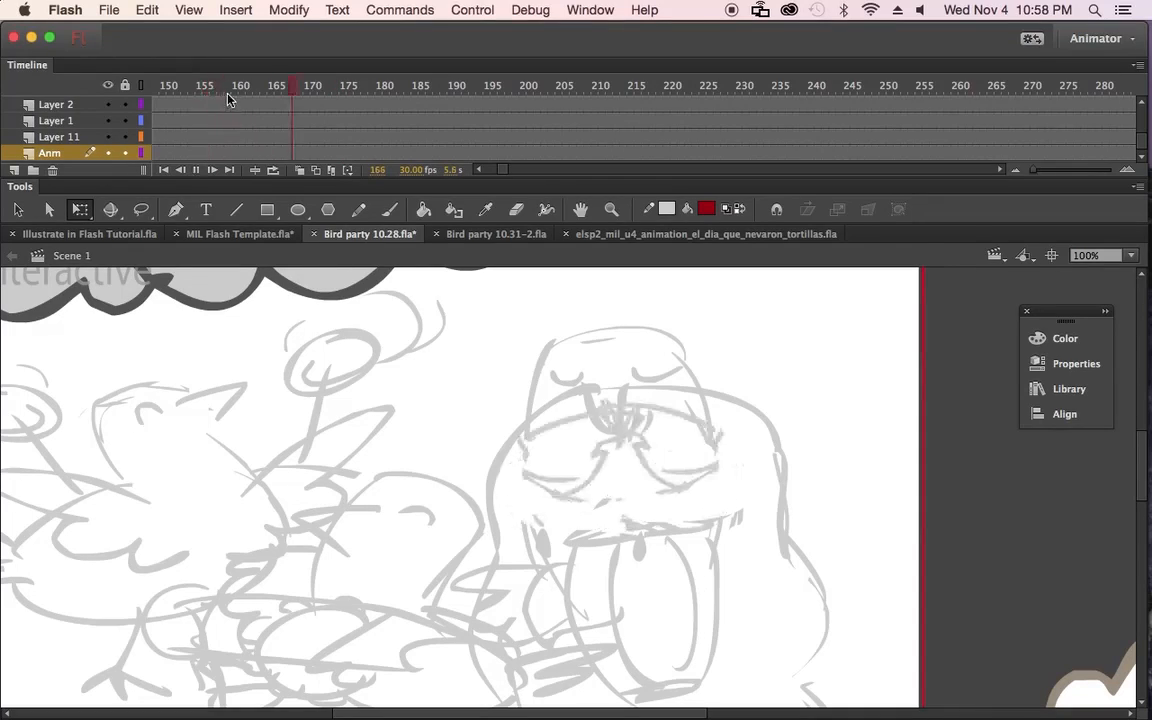
{"action": "left_click", "coordinate": [266, 80]}
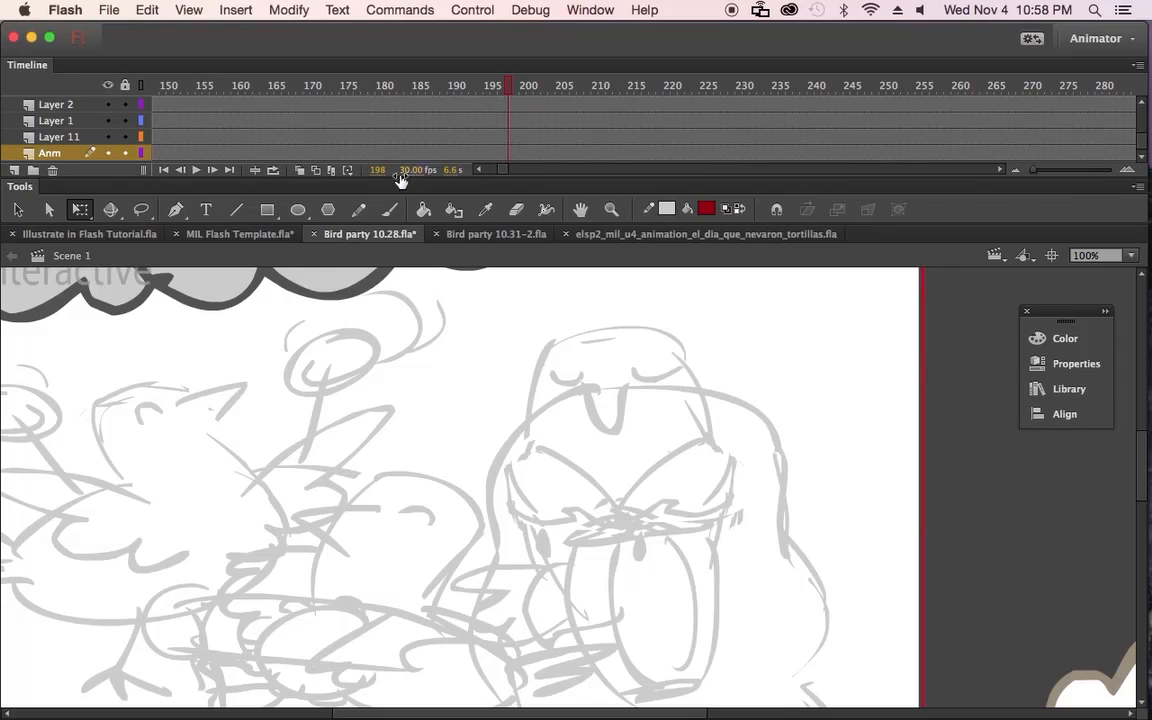
Step: Open the Wing Beating Drum symbol, scrub to the second pose at frame 11, and return to Scene 1
{"action": "left_click", "coordinate": [567, 467]}
{"action": "double_click", "coordinate": [567, 467]}
{"action": "left_click", "coordinate": [178, 100]}
{"action": "mouse_move", "coordinate": [168, 104]}
{"action": "left_mouse_down"}
{"action": "mouse_move", "coordinate": [154, 114]}
{"action": "mouse_move", "coordinate": [227, 127]}
{"action": "left_mouse_up"}
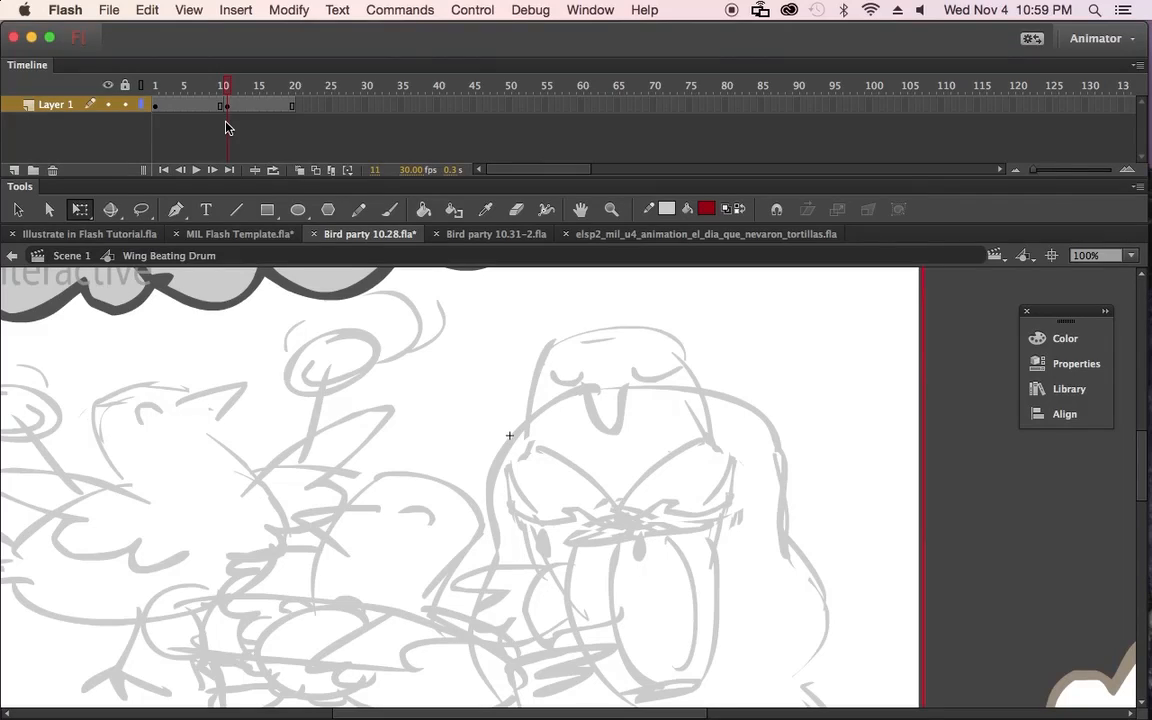
{"action": "mouse_move", "coordinate": [227, 127]}
{"action": "left_mouse_down"}
{"action": "mouse_move", "coordinate": [147, 126]}
{"action": "mouse_move", "coordinate": [230, 119]}
{"action": "left_mouse_up"}
{"action": "double_click", "coordinate": [454, 304]}
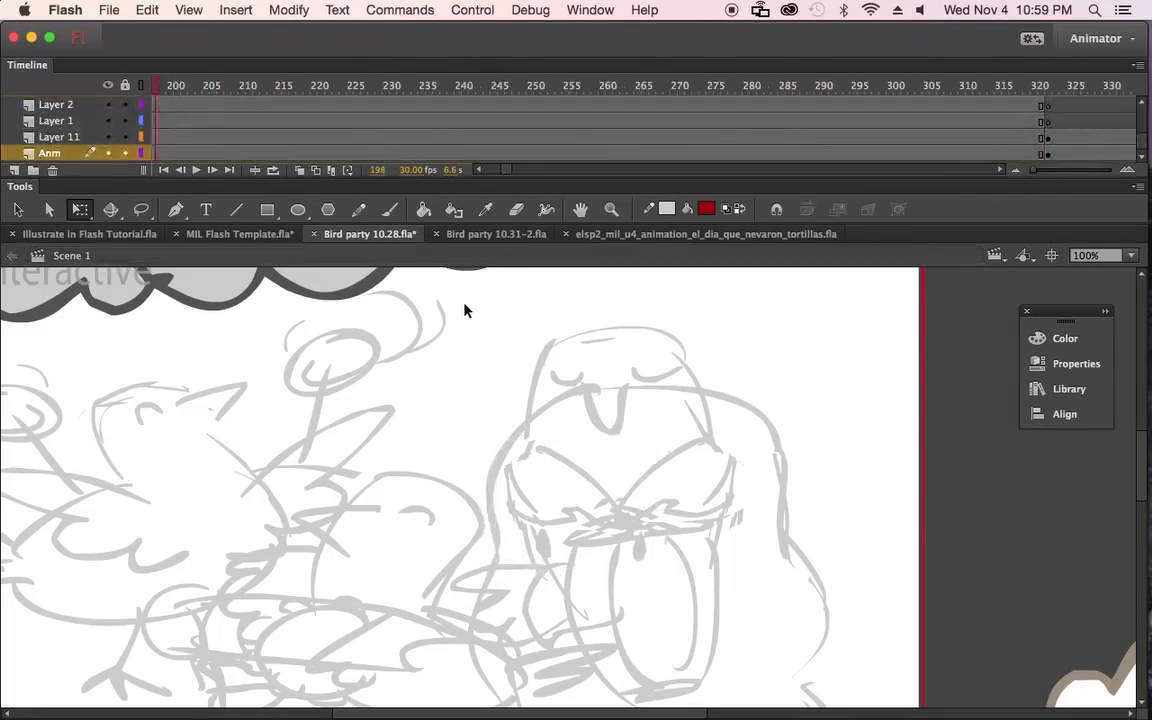
Step: Set the mirrored wing instance's first loop frame to 11
{"action": "left_click", "coordinate": [674, 463]}
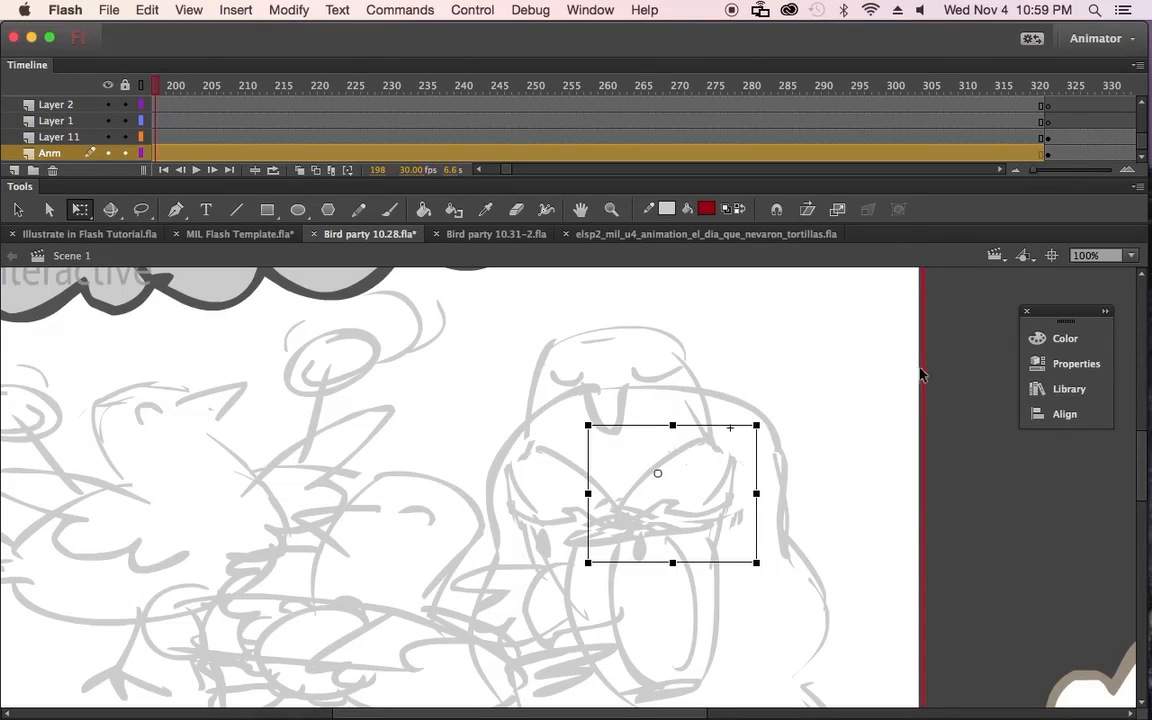
{"action": "left_click", "coordinate": [1075, 364]}
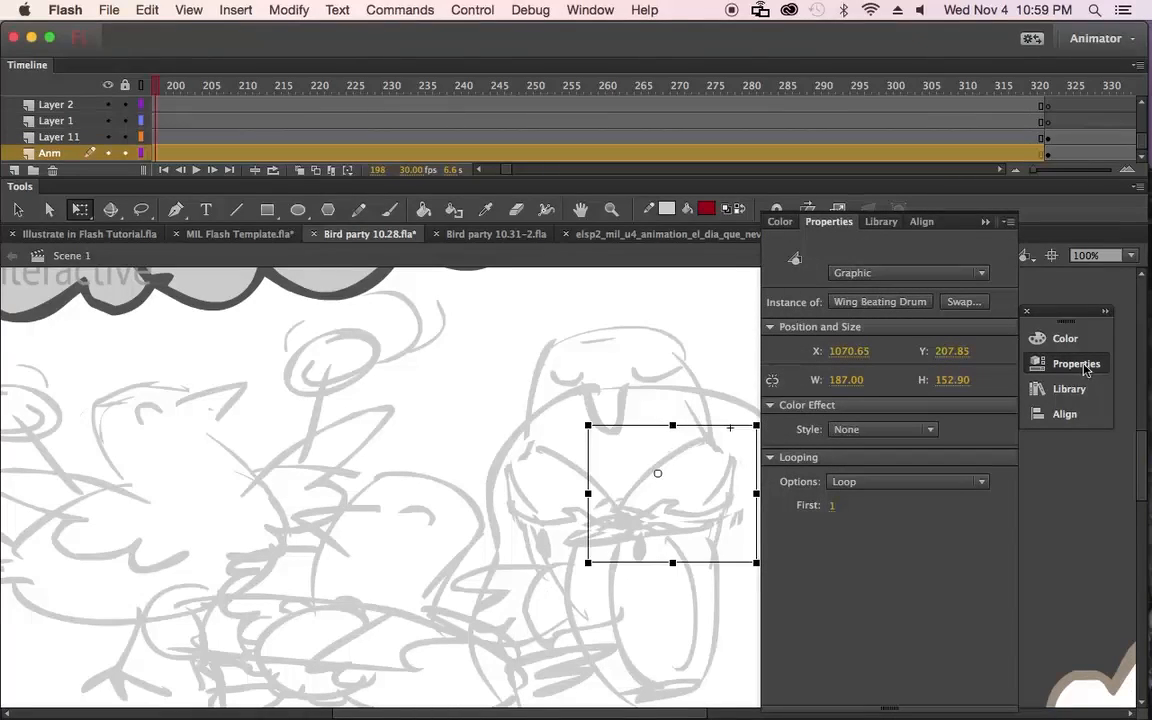
{"action": "left_click", "coordinate": [771, 460]}
{"action": "left_click", "coordinate": [771, 460]}
{"action": "left_click", "coordinate": [771, 460]}
{"action": "left_click", "coordinate": [771, 460]}
{"action": "left_click", "coordinate": [833, 509]}
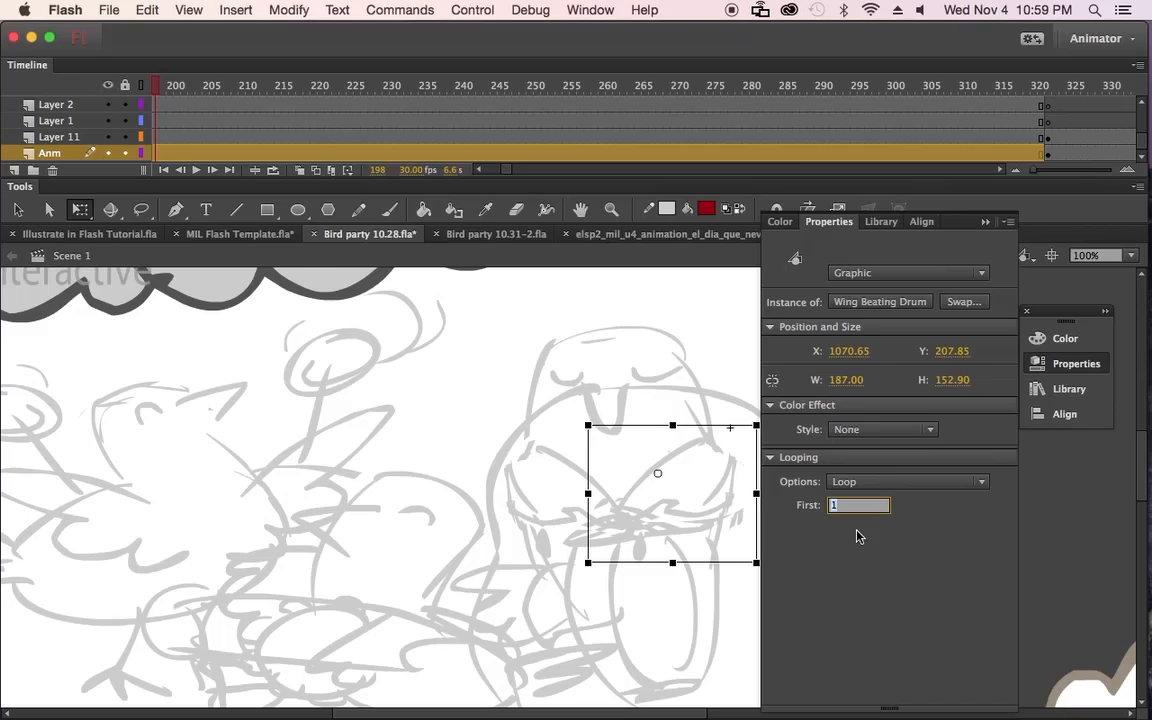
{"action": "type", "text": "11"}
{"action": "key", "text": "Return"}
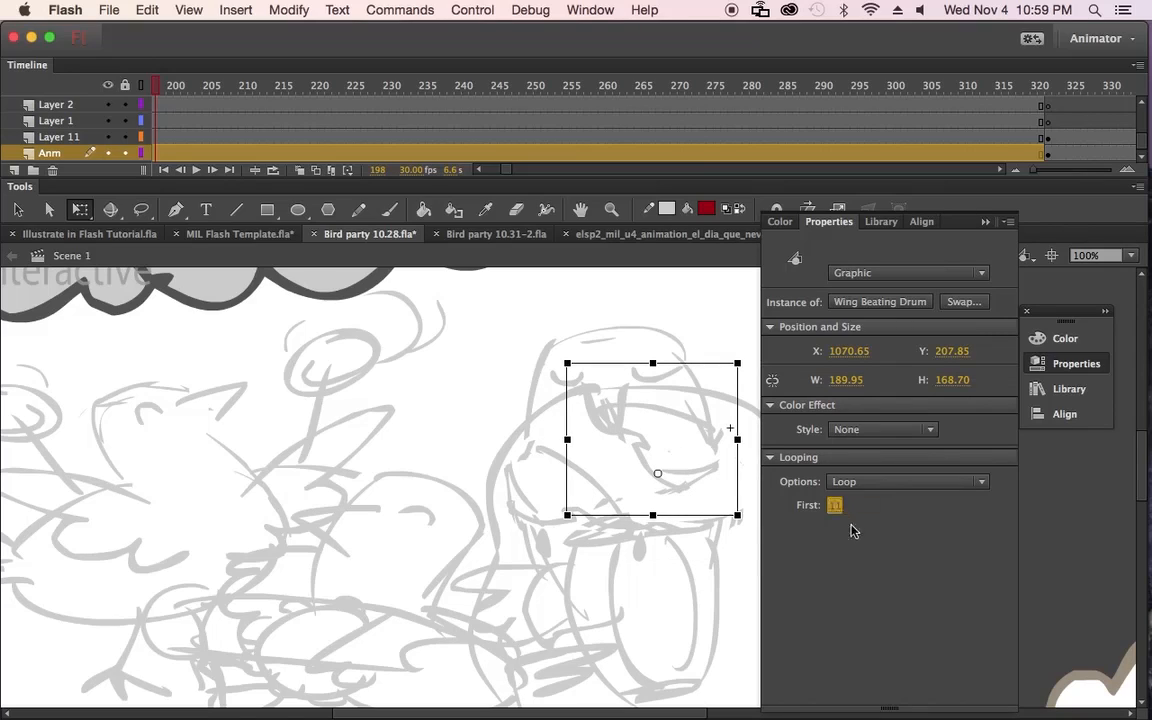
Step: Try 20 as the mirrored wing's first loop frame and set it back to 11
{"action": "type", "text": "20"}
{"action": "key", "text": "Return"}
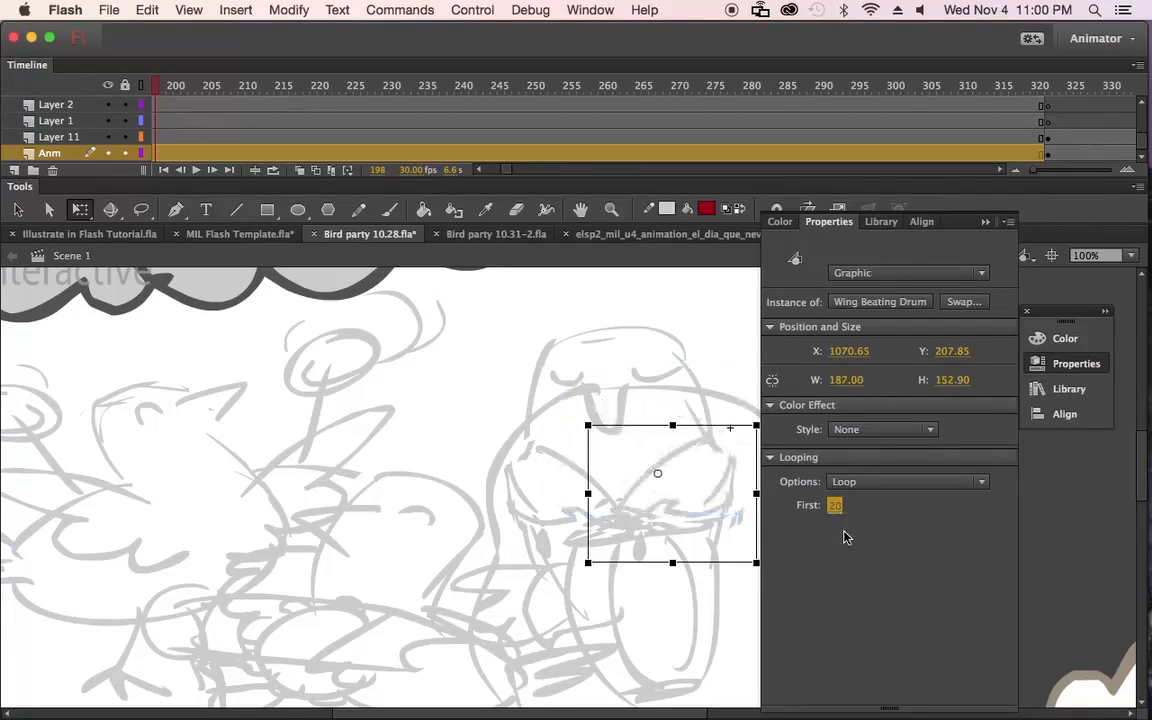
{"action": "left_click", "coordinate": [835, 508]}
{"action": "type", "text": "11"}
{"action": "key", "text": "Return"}
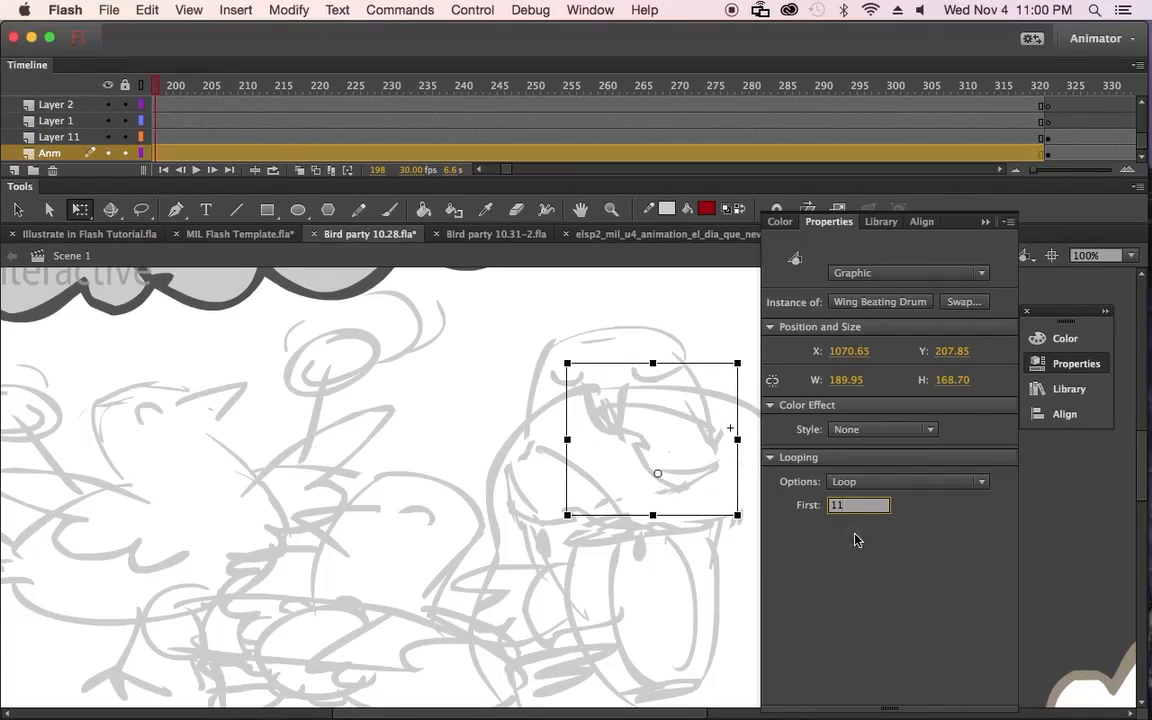
Step: Scrub and play the main timeline to check the alternating wings, and view the whole stage at 50%
{"action": "left_click_drag", "start_coordinate": [308, 87], "coordinate": [214, 93]}
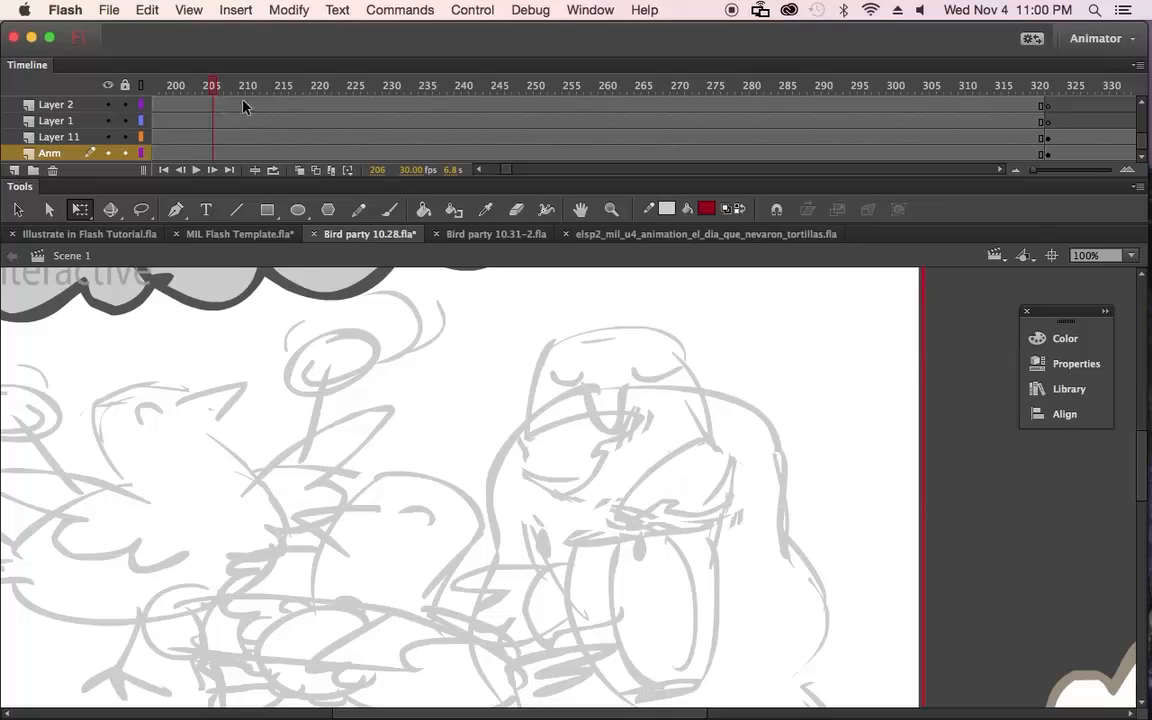
{"action": "key", "text": "Return"}
{"action": "left_click_drag", "start_coordinate": [887, 85], "coordinate": [768, 85]}
{"action": "key", "text": "super+minus"}
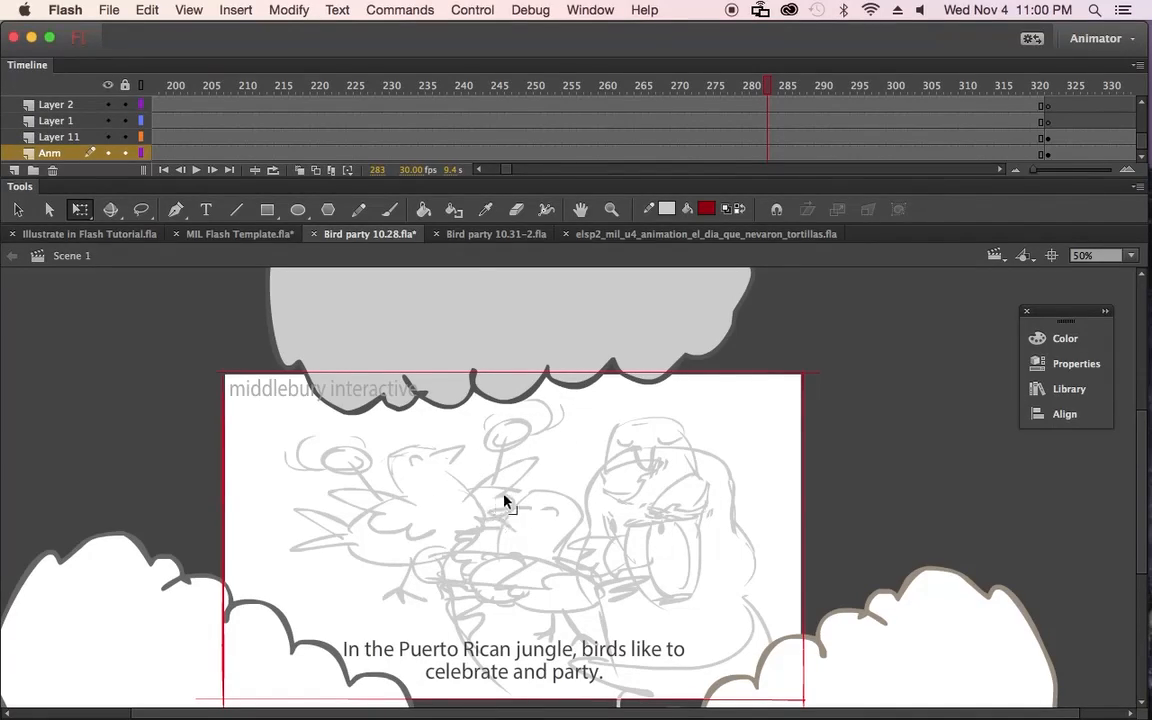
Step: Scrub back through the main timeline to find the frame where the clouds part from the birds
{"action": "mouse_move", "coordinate": [745, 83]}
{"action": "left_mouse_down"}
{"action": "mouse_move", "coordinate": [620, 113]}
{"action": "mouse_move", "coordinate": [595, 140]}
{"action": "left_mouse_up"}
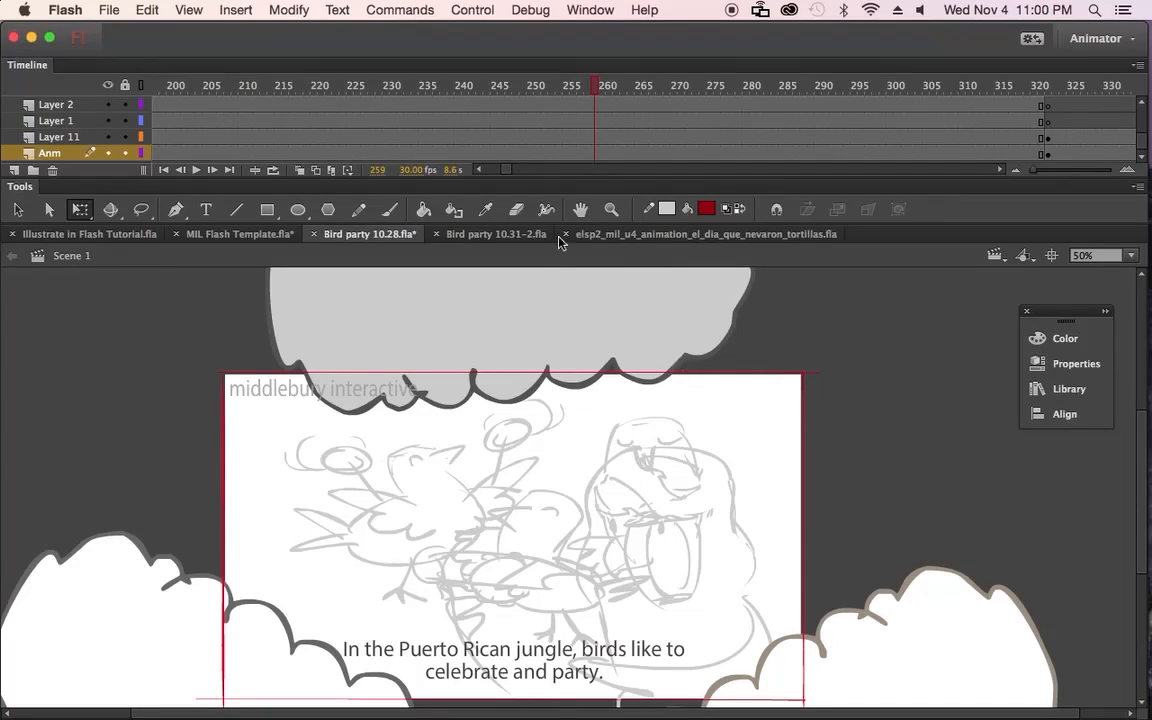
{"action": "mouse_move", "coordinate": [528, 87]}
{"action": "left_mouse_down"}
{"action": "mouse_move", "coordinate": [113, 121]}
{"action": "mouse_move", "coordinate": [314, 108]}
{"action": "mouse_move", "coordinate": [125, 118]}
{"action": "mouse_move", "coordinate": [490, 148]}
{"action": "mouse_move", "coordinate": [424, 148]}
{"action": "left_mouse_up"}
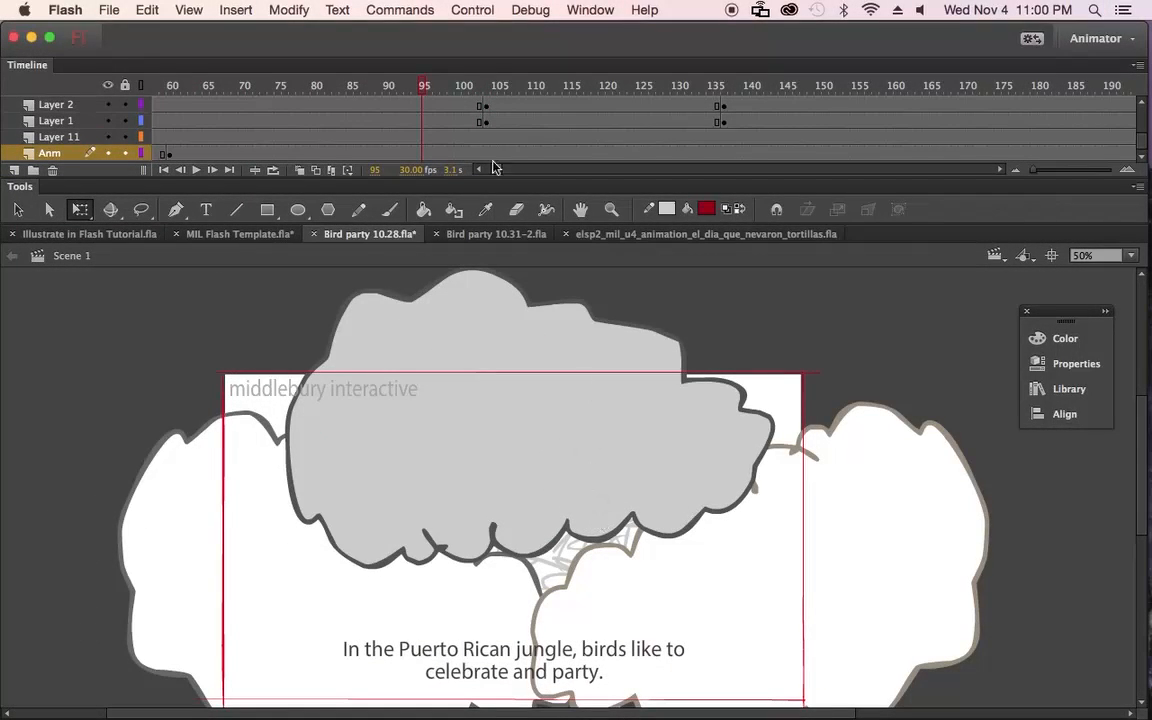
{"action": "mouse_move", "coordinate": [448, 90]}
{"action": "left_mouse_down"}
{"action": "mouse_move", "coordinate": [638, 115]}
{"action": "mouse_move", "coordinate": [463, 88]}
{"action": "left_mouse_up"}
{"action": "mouse_move", "coordinate": [445, 90]}
{"action": "left_mouse_down"}
{"action": "mouse_move", "coordinate": [352, 88]}
{"action": "mouse_move", "coordinate": [455, 90]}
{"action": "mouse_move", "coordinate": [471, 103]}
{"action": "mouse_move", "coordinate": [430, 103]}
{"action": "mouse_move", "coordinate": [458, 103]}
{"action": "left_mouse_up"}
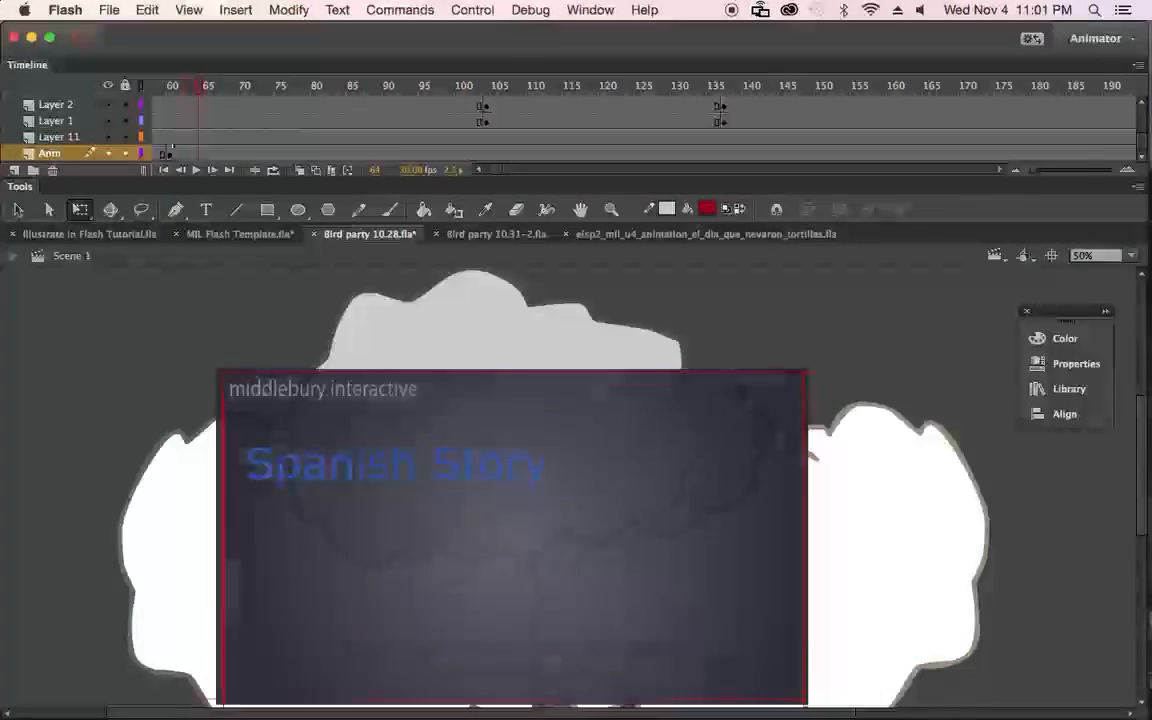
{"action": "left_click_drag", "start_coordinate": [188, 118], "coordinate": [302, 118]}
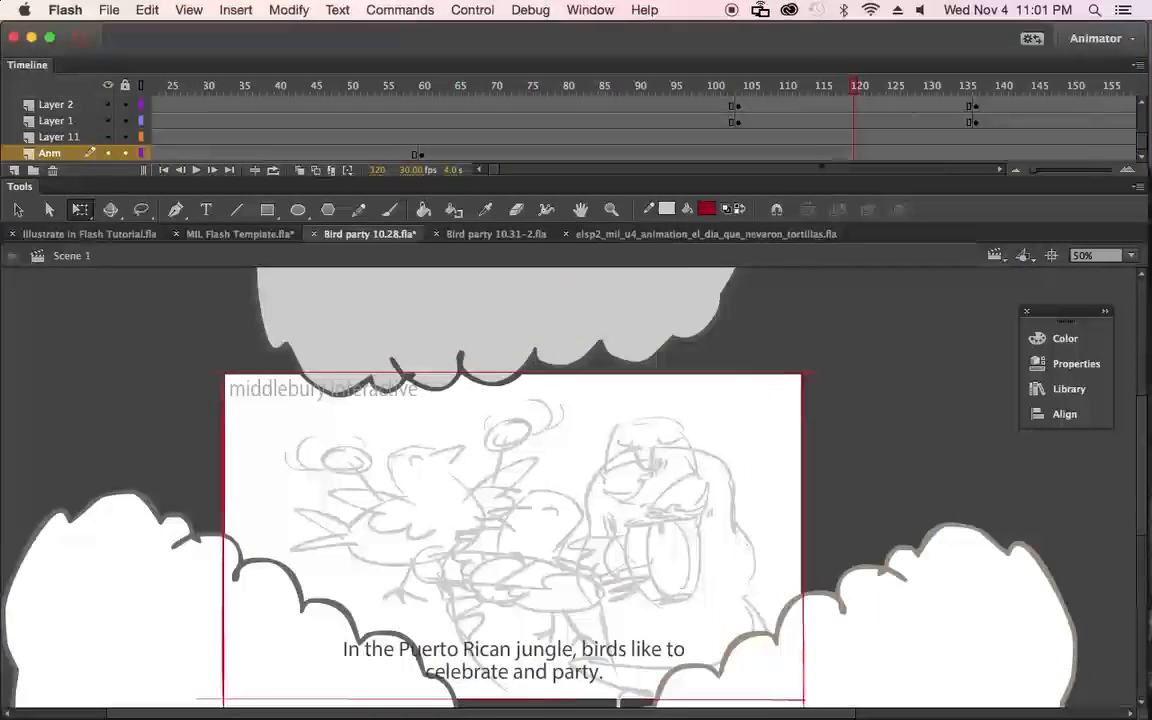
{"action": "left_click_drag", "start_coordinate": [810, 88], "coordinate": [728, 88]}
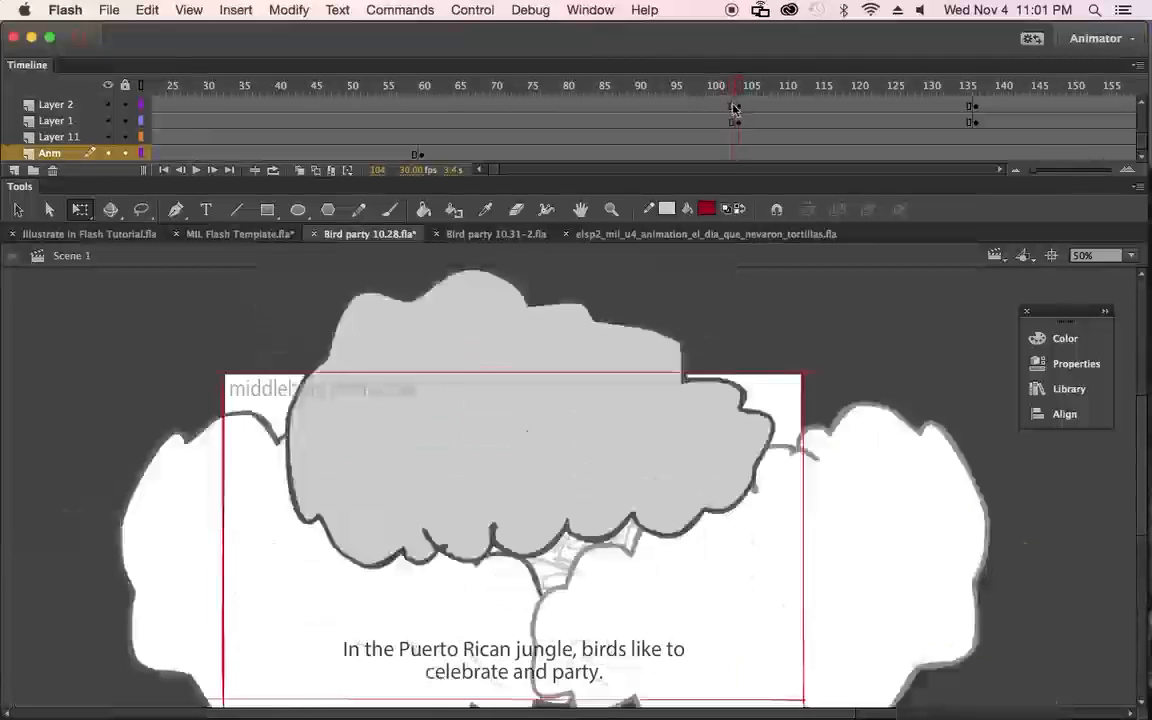
Step: Identify the layers of the three clouds and clear their keyframes at frame 104 on Layers 1, 2 and 3
{"action": "left_click", "coordinate": [658, 413]}
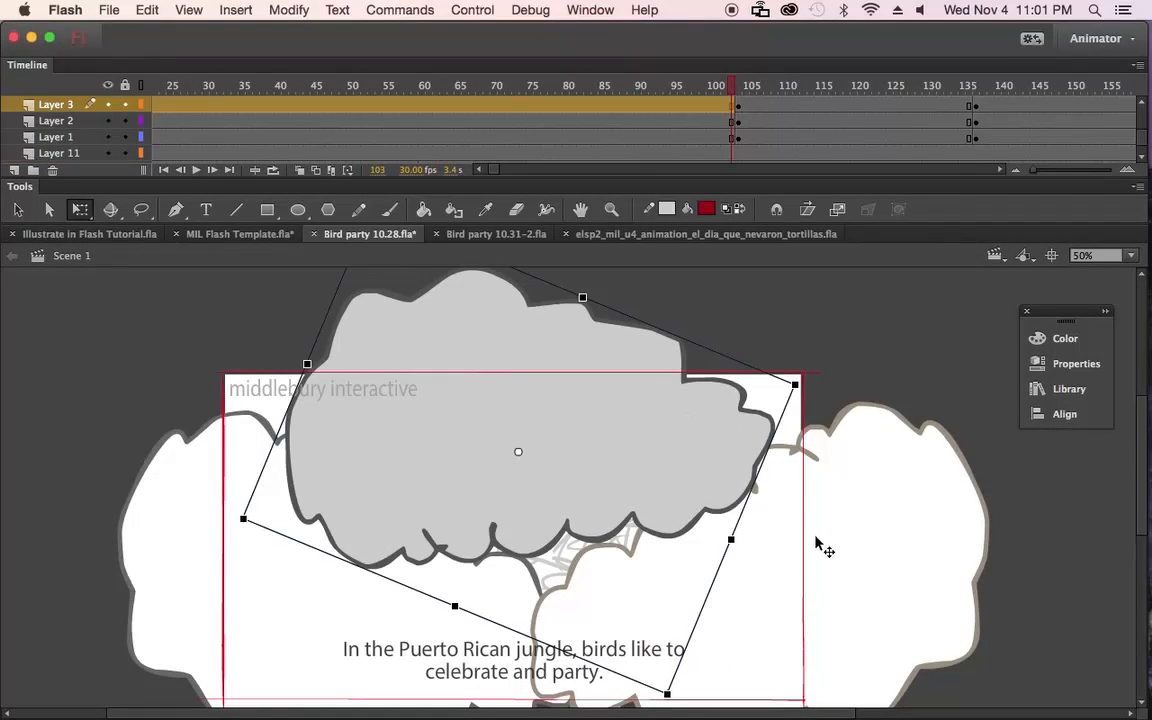
{"action": "left_click", "coordinate": [766, 545]}
{"action": "left_click", "coordinate": [408, 608]}
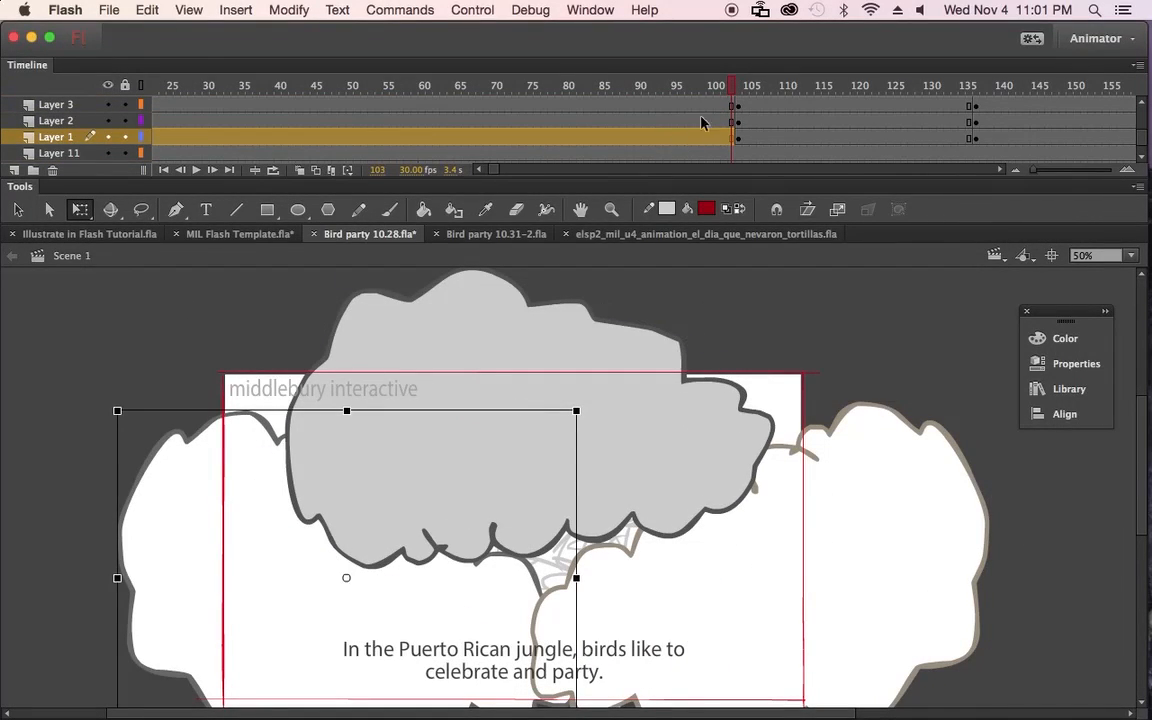
{"action": "left_click", "coordinate": [725, 90]}
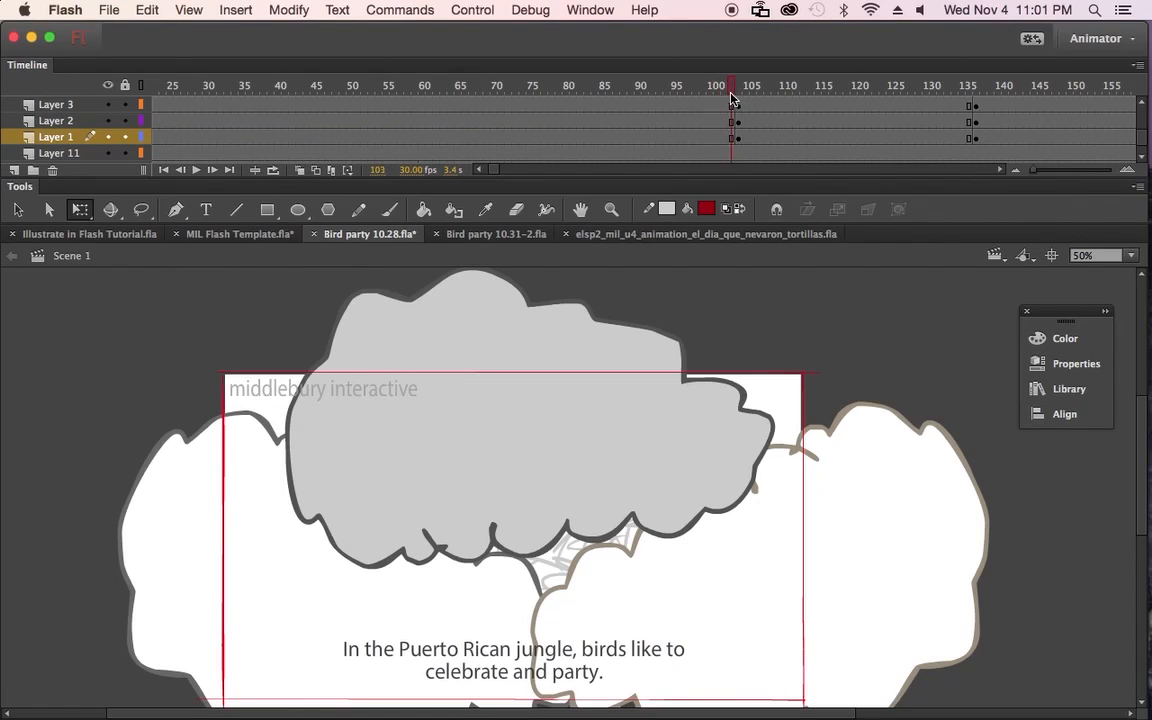
{"action": "left_click", "coordinate": [738, 90]}
{"action": "mouse_move", "coordinate": [740, 100]}
{"action": "left_mouse_down"}
{"action": "mouse_move", "coordinate": [290, 90]}
{"action": "mouse_move", "coordinate": [755, 112]}
{"action": "mouse_move", "coordinate": [727, 107]}
{"action": "left_mouse_up"}
{"action": "mouse_move", "coordinate": [933, 92]}
{"action": "left_mouse_down"}
{"action": "mouse_move", "coordinate": [979, 93]}
{"action": "mouse_move", "coordinate": [740, 112]}
{"action": "mouse_move", "coordinate": [738, 137]}
{"action": "left_mouse_up"}
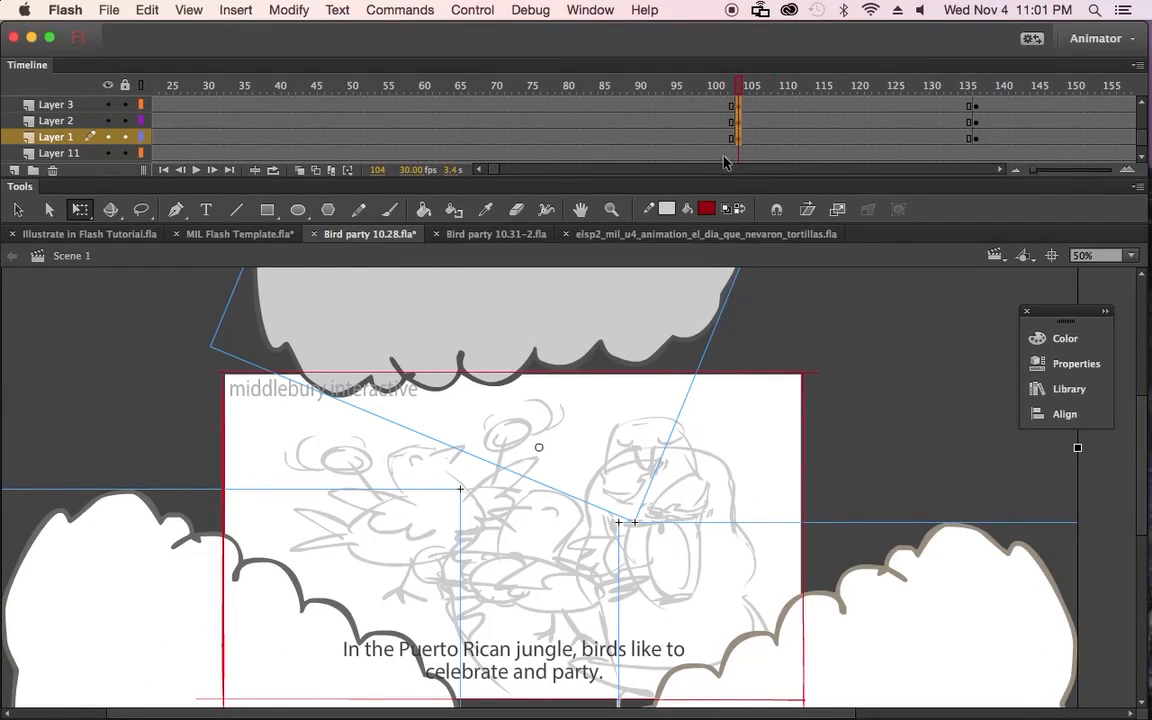
{"action": "key", "text": "shift+F6"}
Step: Move the playhead to frame 110, try to add a keyframe for the upper cloud on Layer 3, and undo it
{"action": "left_click_drag", "start_coordinate": [717, 88], "coordinate": [782, 117]}
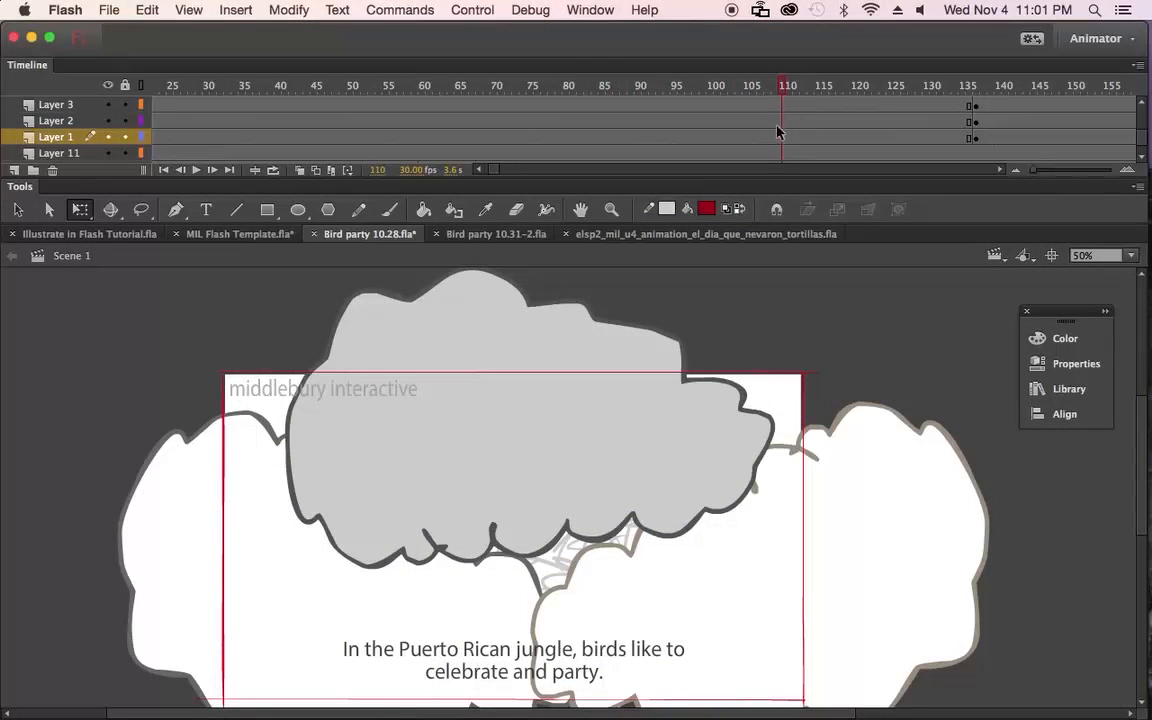
{"action": "left_click", "coordinate": [644, 364]}
{"action": "left_click", "coordinate": [794, 122]}
{"action": "double_click", "coordinate": [783, 109]}
{"action": "key", "text": "F6"}
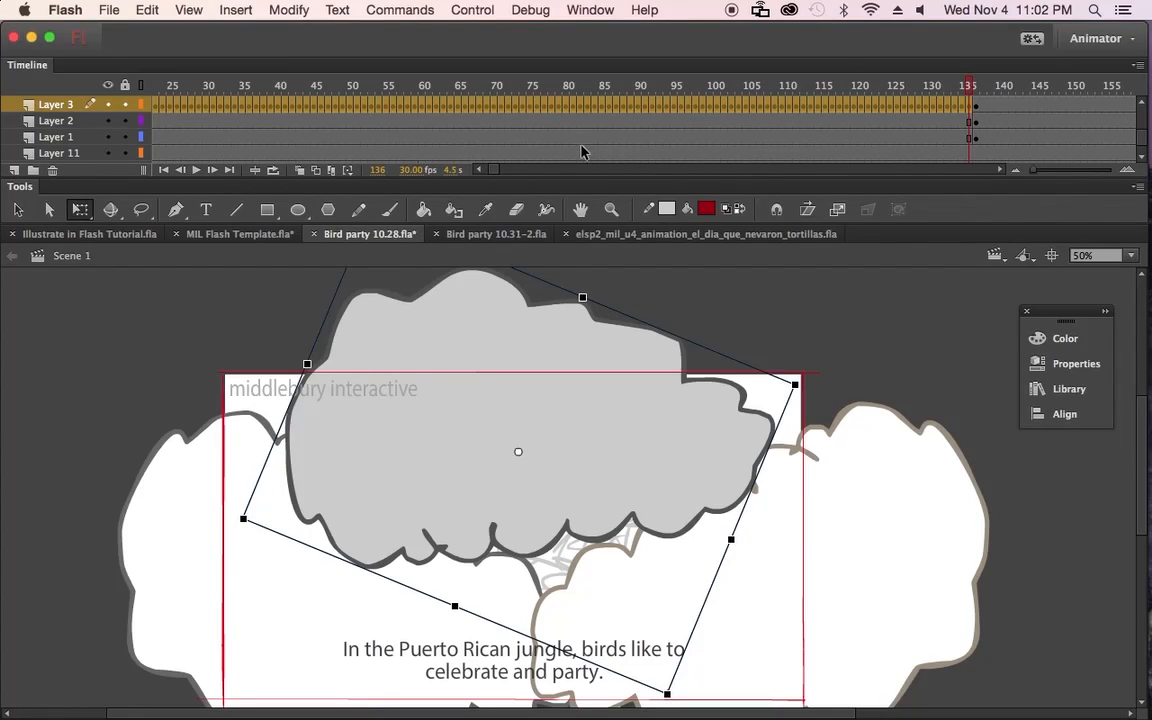
{"action": "key", "text": "super+z"}
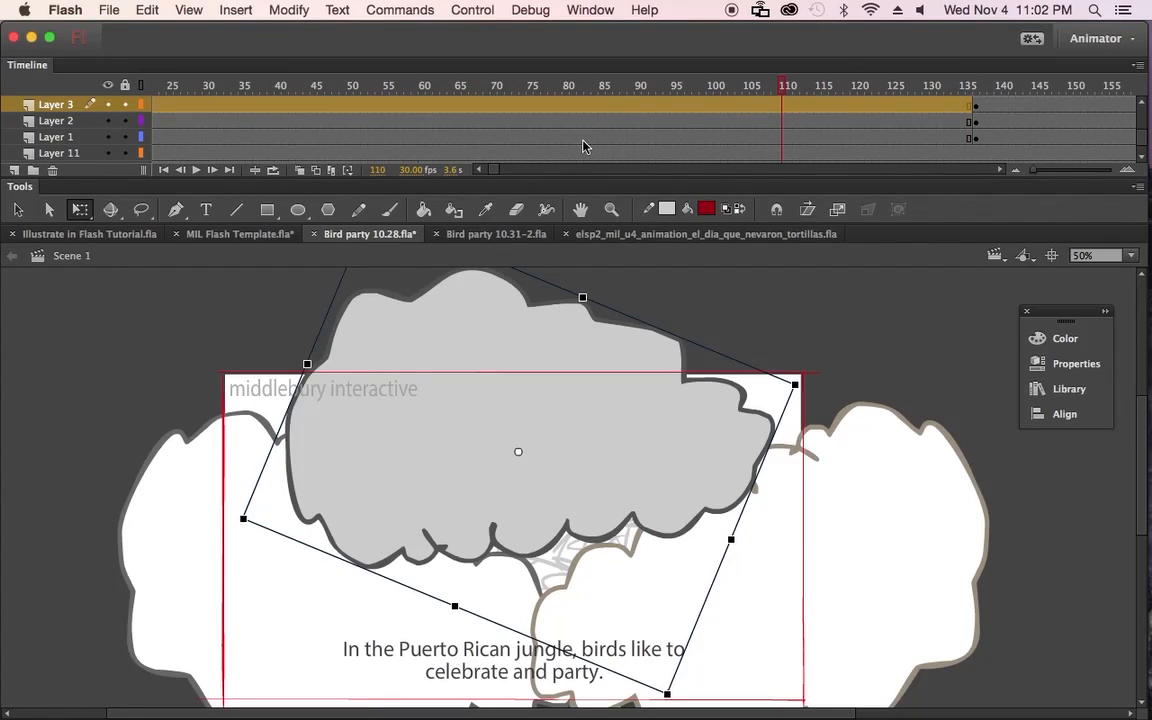
Step: Insert keyframes at frame 110 on Layers 3, 2 and 1 for the three clouds
{"action": "left_click", "coordinate": [782, 107]}
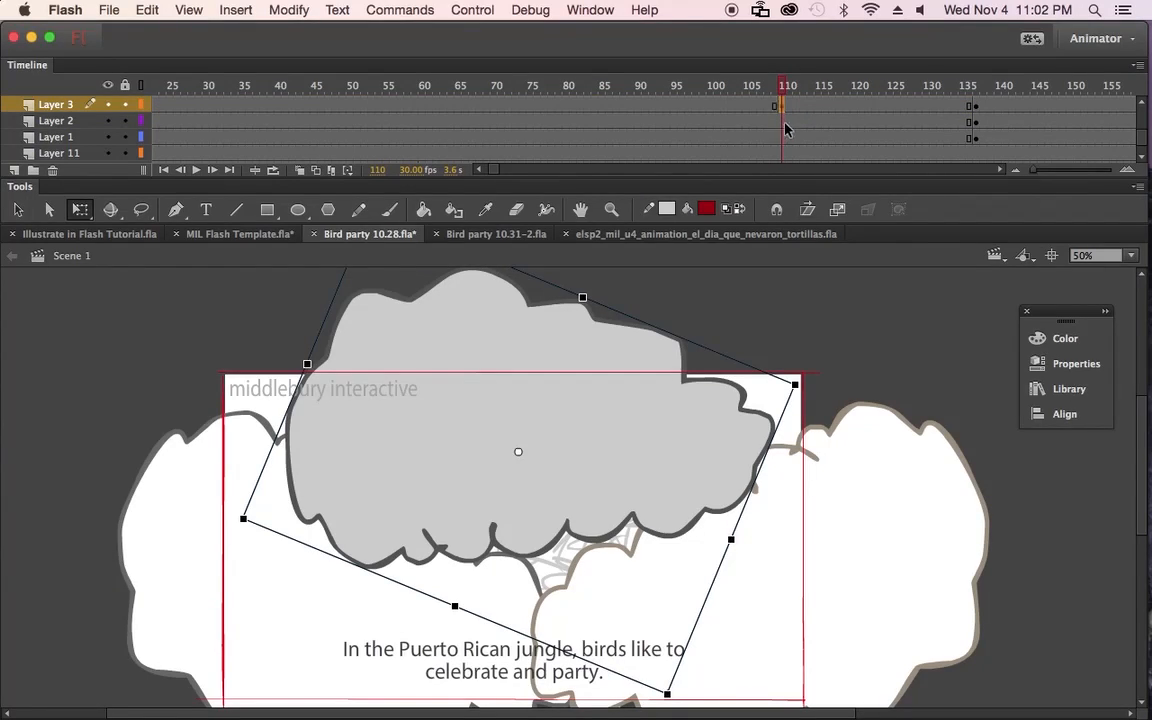
{"action": "left_click", "coordinate": [784, 121]}
{"action": "double_click", "coordinate": [785, 121]}
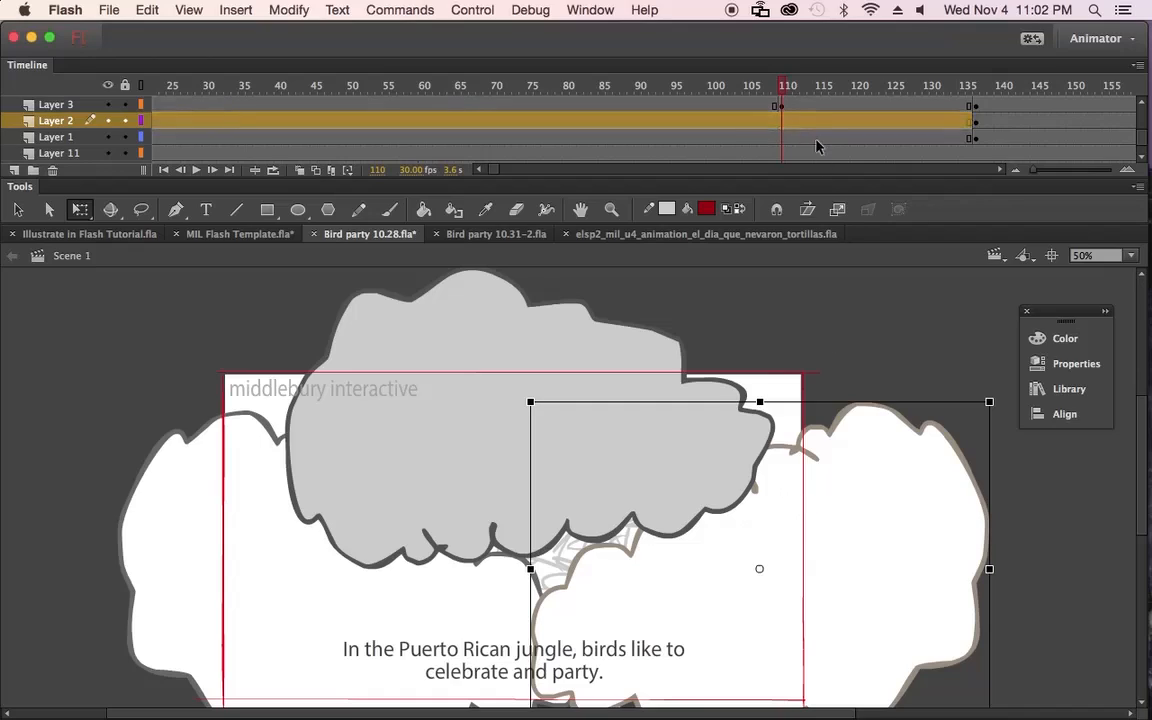
{"action": "left_click", "coordinate": [781, 138]}
{"action": "left_click", "coordinate": [783, 122]}
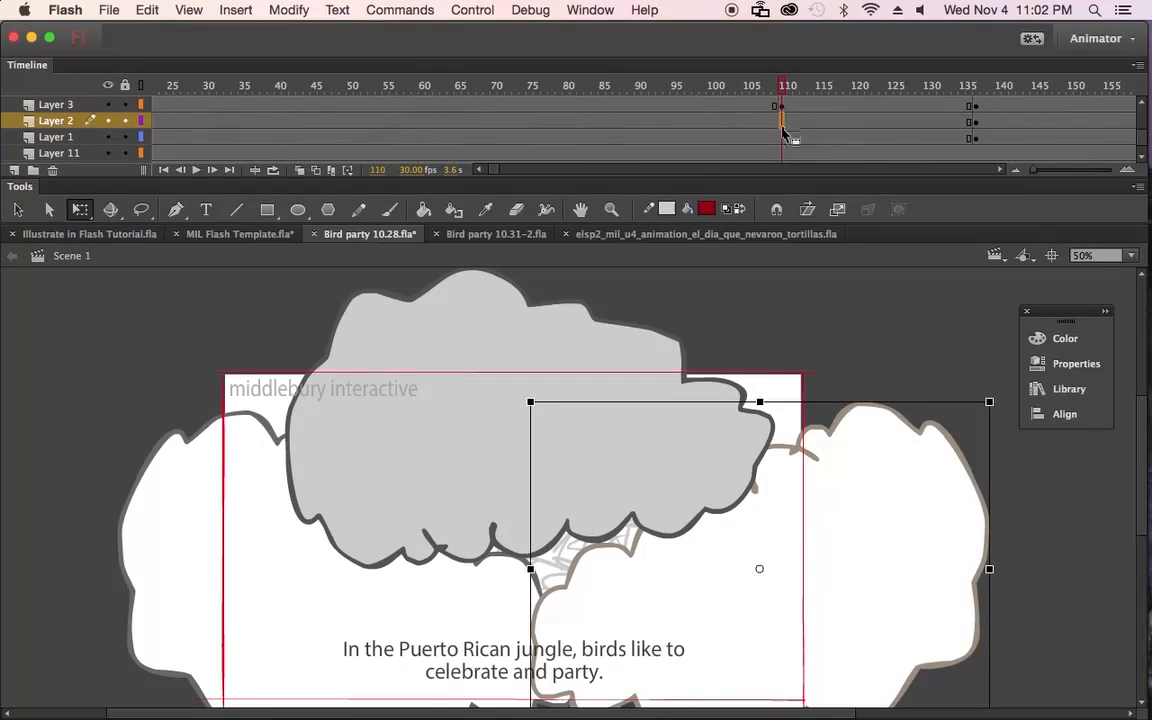
{"action": "left_click", "coordinate": [888, 480]}
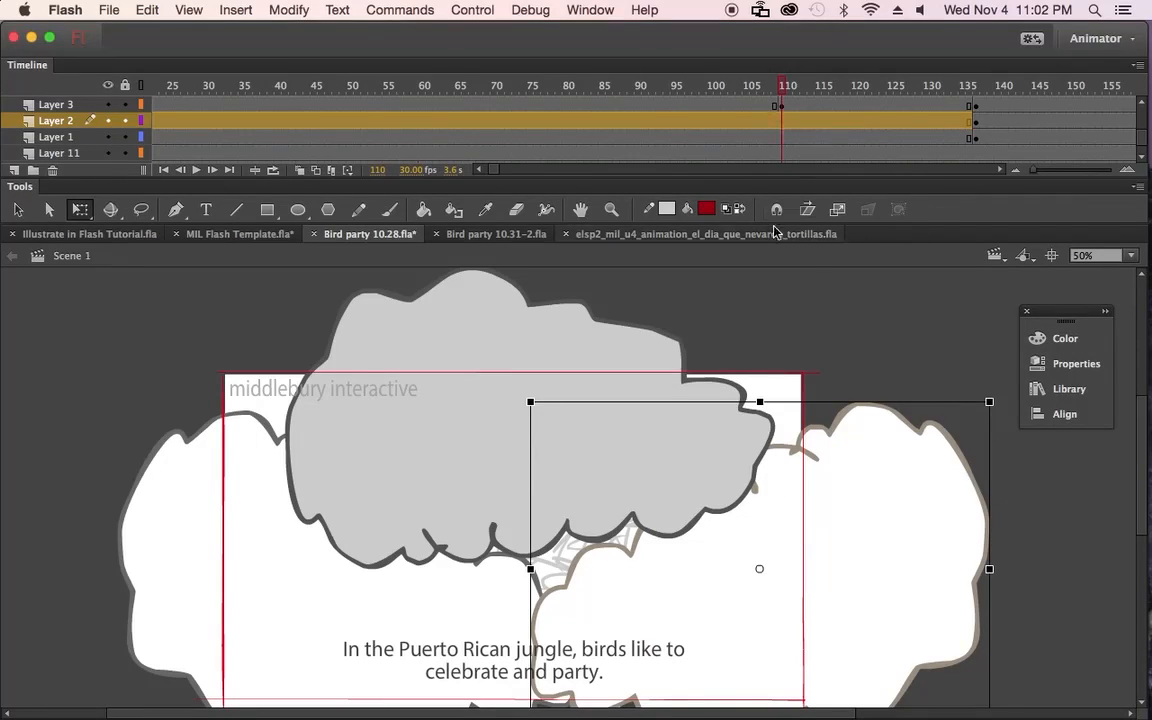
{"action": "left_click", "coordinate": [781, 122]}
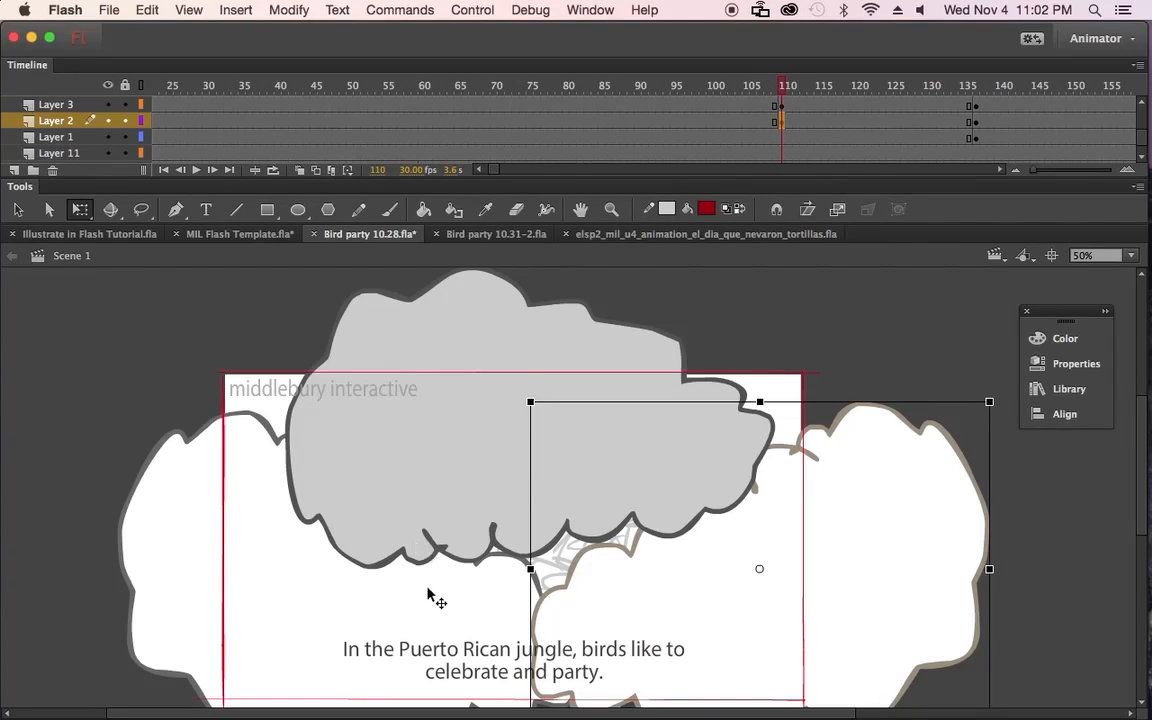
{"action": "left_click", "coordinate": [388, 538]}
{"action": "left_click", "coordinate": [781, 138]}
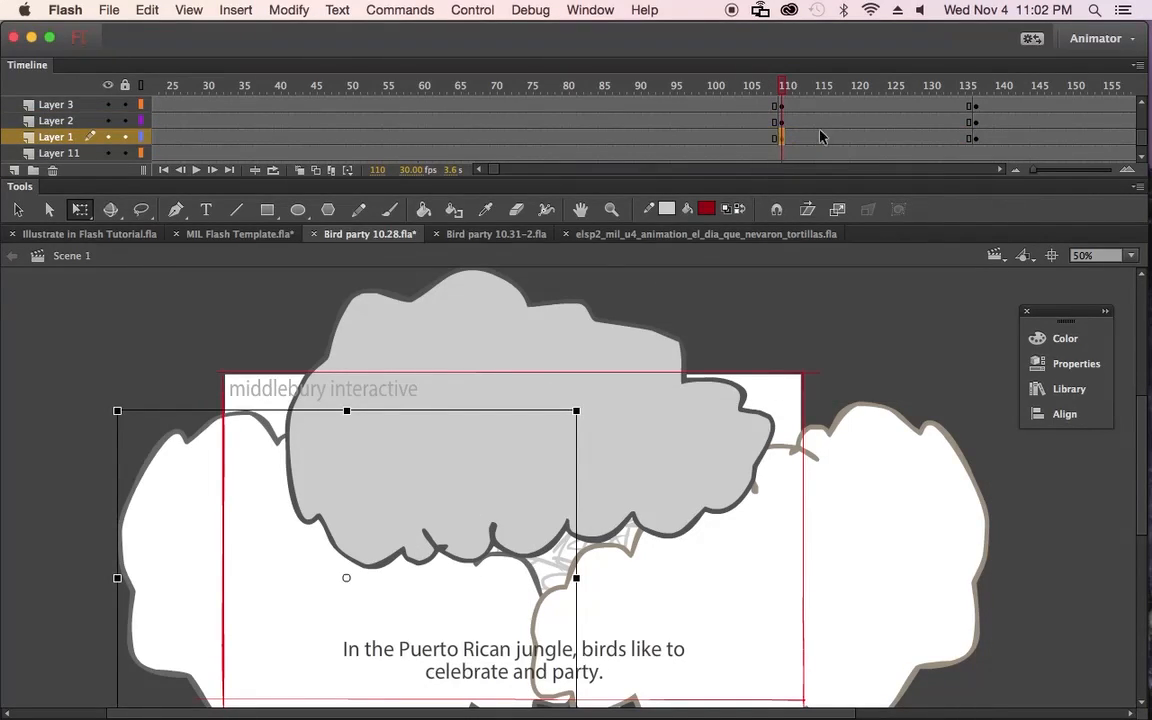
Step: Clear the three cloud keyframes at frame 137 on Layers 3, 2 and 1
{"action": "left_click_drag", "start_coordinate": [829, 110], "coordinate": [828, 136]}
{"action": "left_click_drag", "start_coordinate": [791, 91], "coordinate": [982, 106]}
{"action": "left_click", "coordinate": [781, 105]}
{"action": "left_click", "coordinate": [980, 113]}
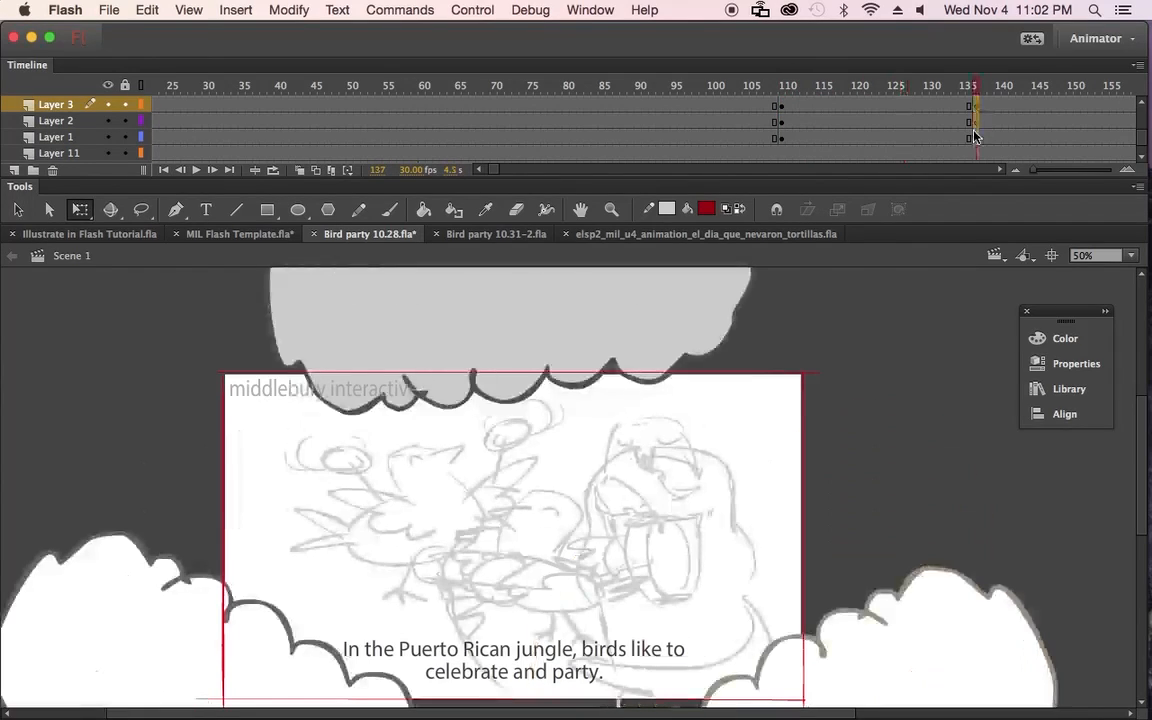
{"action": "left_click", "coordinate": [976, 137]}
{"action": "key", "text": "shift+F6"}
Step: Insert keyframes at frame 139 on Layers 3, 2 and 1
{"action": "left_click_drag", "start_coordinate": [947, 90], "coordinate": [978, 133]}
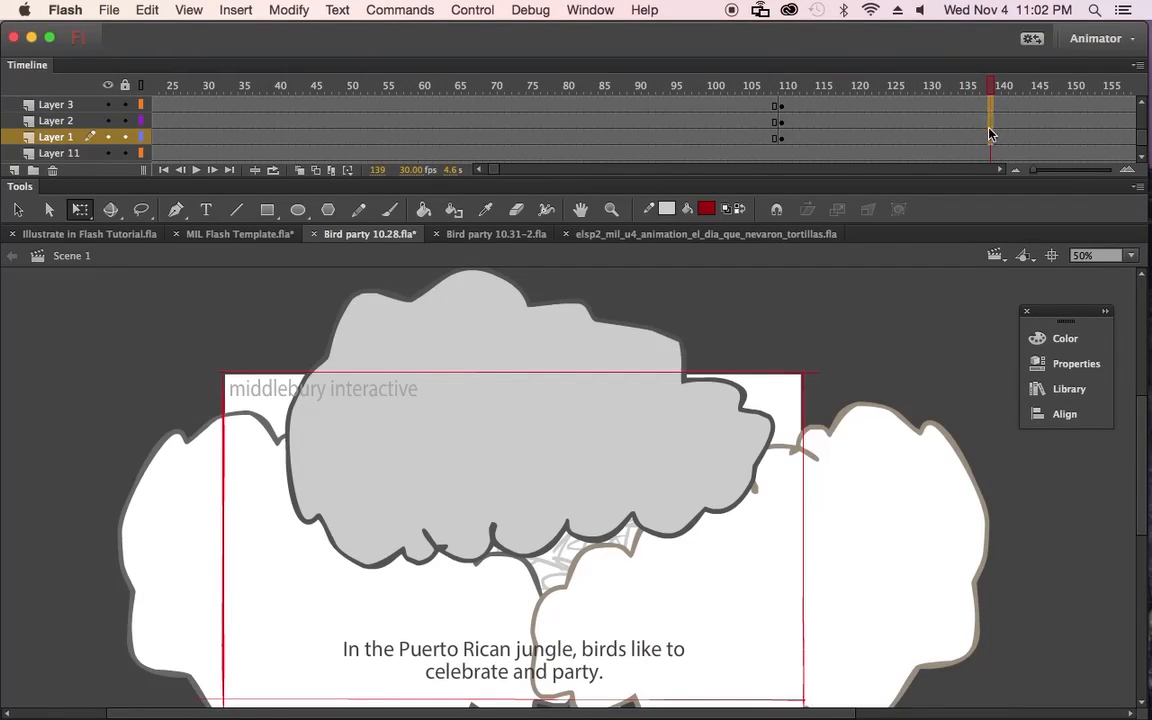
{"action": "left_click", "coordinate": [990, 133]}
{"action": "key", "text": "F6"}
Step: At frame 139, move the side clouds outward and downward and the upper cloud up to uncover the birds
{"action": "left_click", "coordinate": [907, 337]}
{"action": "scroll", "coordinate": [768, 362], "scroll_direction": "right", "scroll_amount": 10}
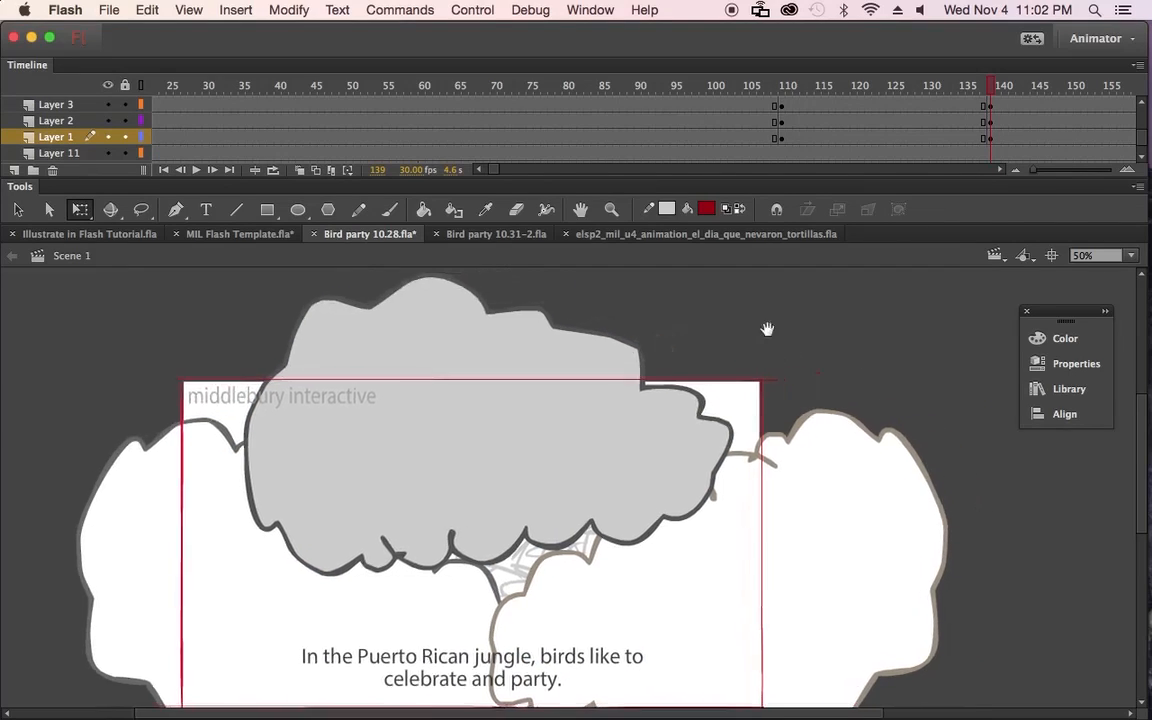
{"action": "left_click_drag", "start_coordinate": [612, 554], "coordinate": [840, 616]}
{"action": "left_click_drag", "start_coordinate": [719, 376], "coordinate": [892, 452]}
{"action": "left_click_drag", "start_coordinate": [592, 454], "coordinate": [583, 275]}
{"action": "left_click_drag", "start_coordinate": [543, 391], "coordinate": [675, 247]}
{"action": "left_click_drag", "start_coordinate": [504, 499], "coordinate": [328, 635]}
{"action": "left_click_drag", "start_coordinate": [604, 446], "coordinate": [524, 540]}
Step: Try a classic tween on Layer 3 between the two upper cloud keyframes and undo it
{"action": "left_click_drag", "start_coordinate": [960, 86], "coordinate": [802, 90]}
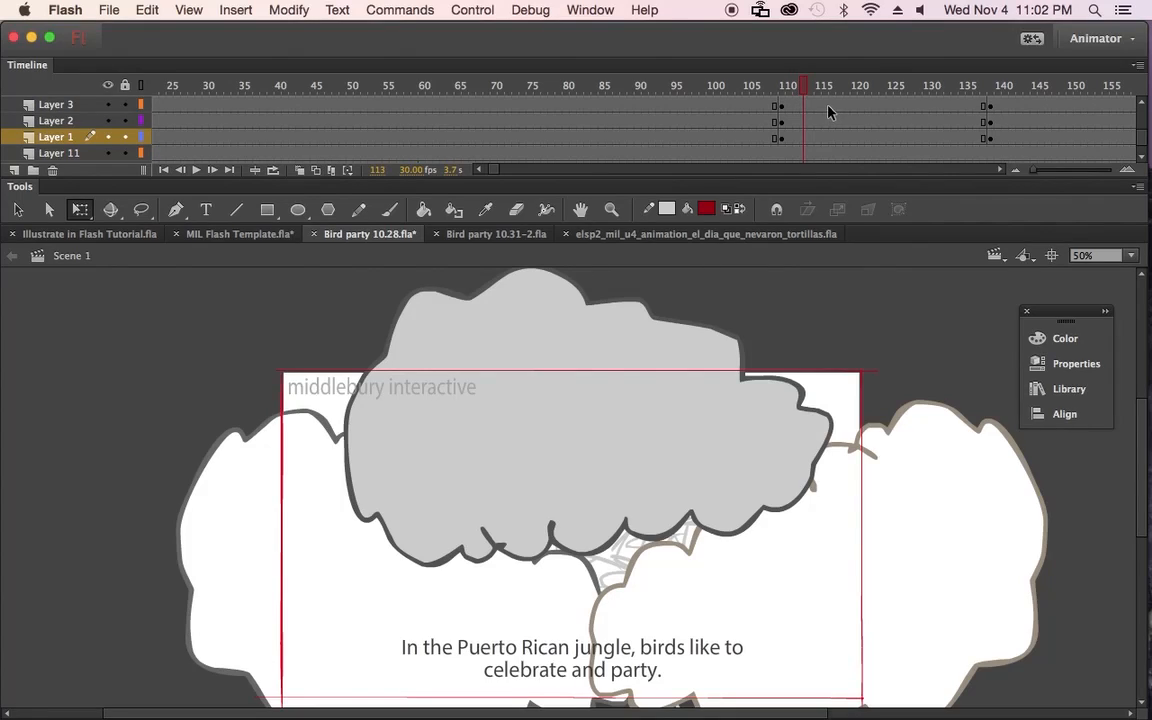
{"action": "left_click", "coordinate": [853, 105]}
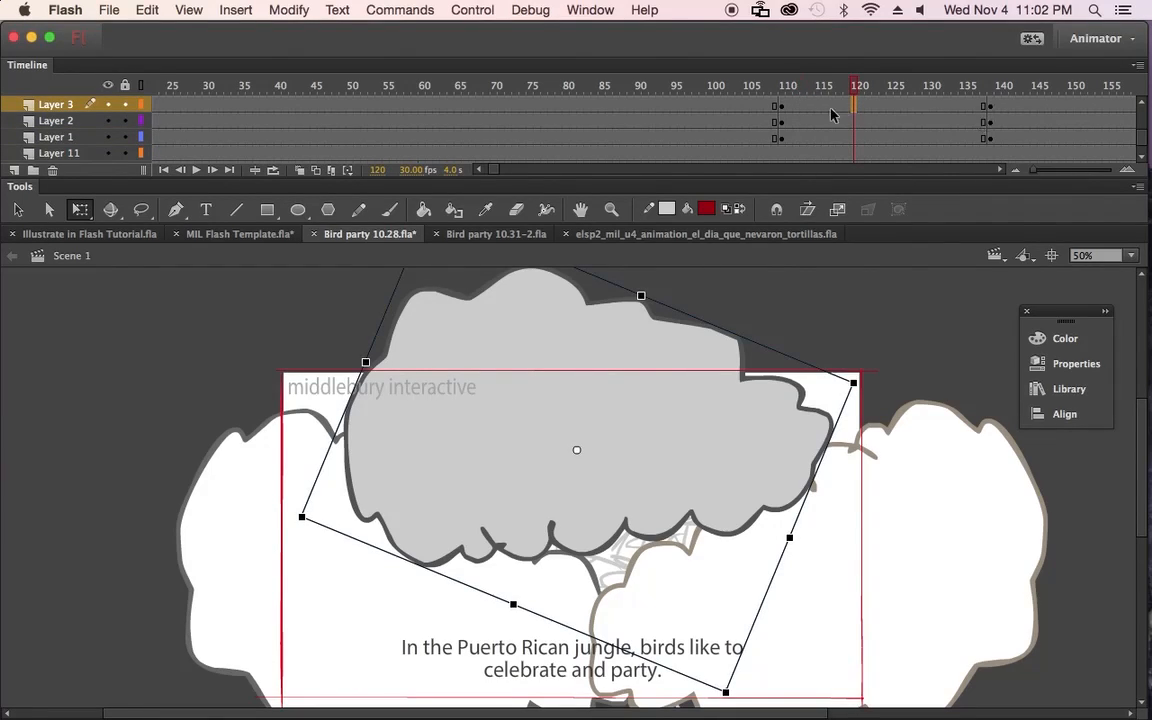
{"action": "right_click", "coordinate": [869, 106]}
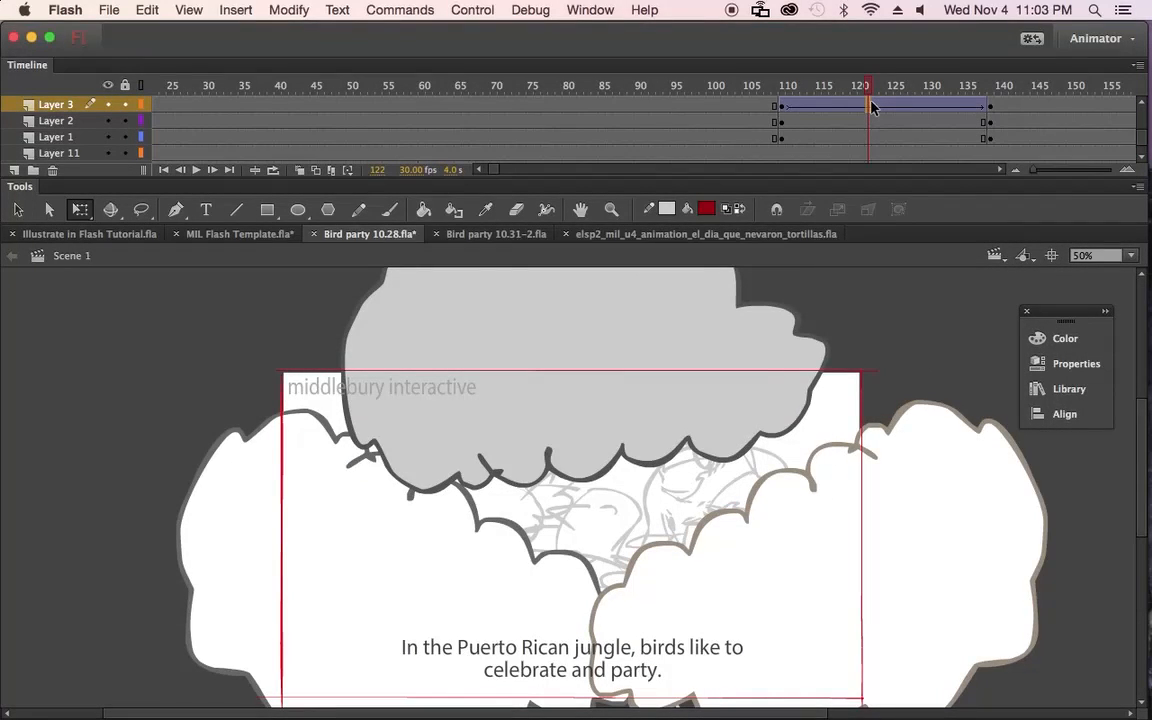
{"action": "key", "text": "super+z"}
{"action": "left_click", "coordinate": [869, 119]}
{"action": "left_click", "coordinate": [863, 104]}
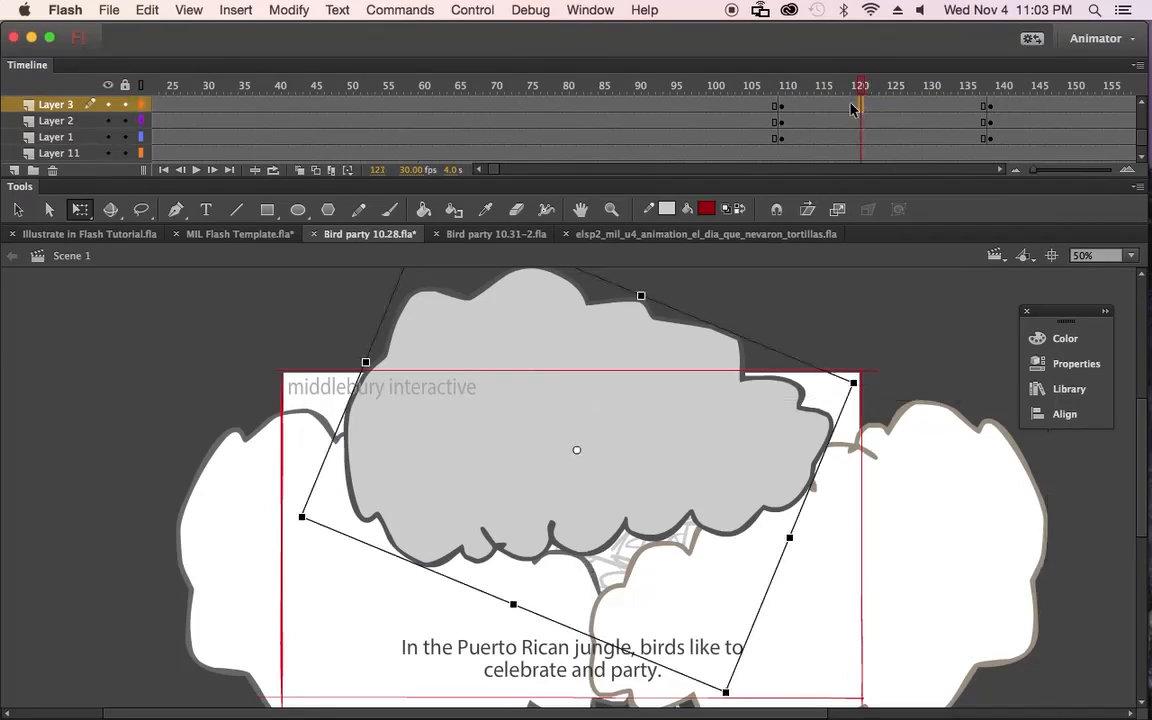
{"action": "right_click", "coordinate": [853, 106]}
{"action": "left_click", "coordinate": [890, 119]}
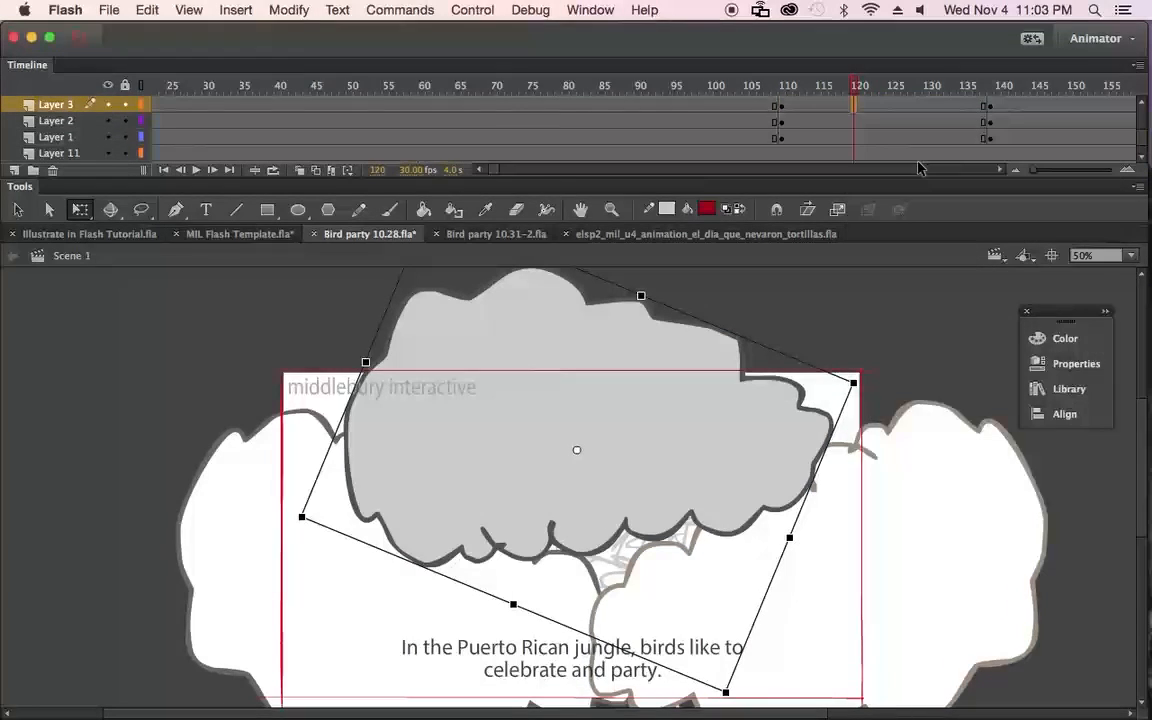
Step: Create a classic tween for the upper cloud on Layer 3 between frames 110 and 139 and preview its motion
{"action": "right_click", "coordinate": [866, 107]}
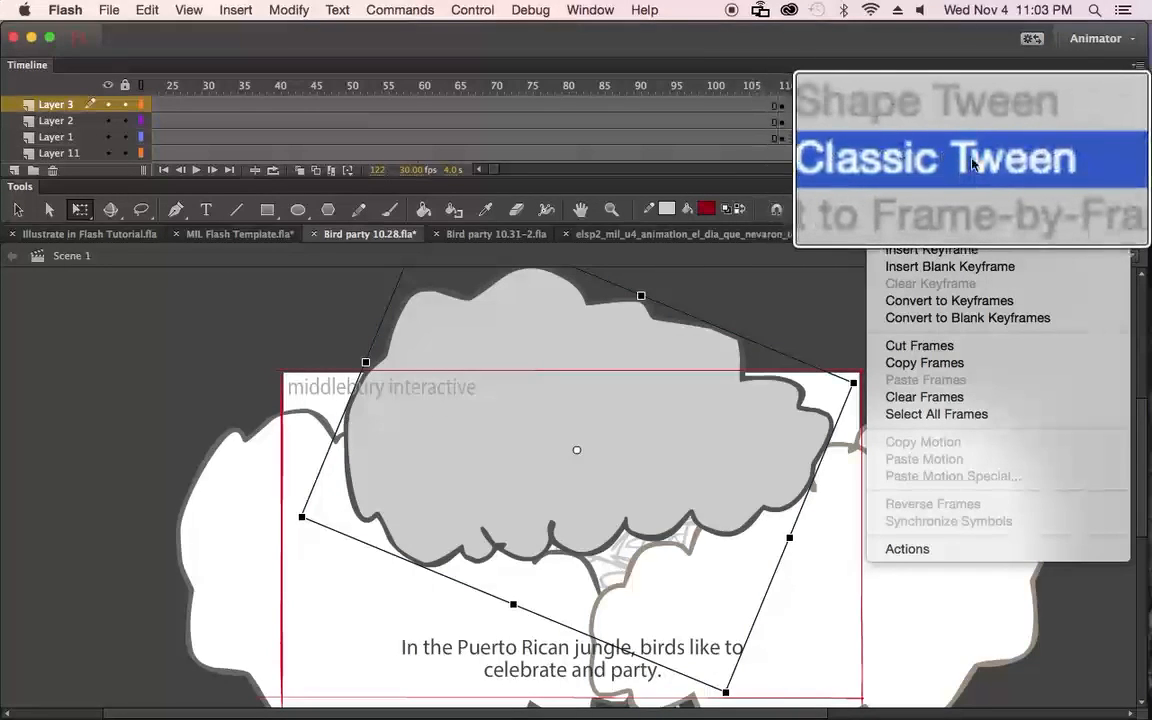
{"action": "left_click", "coordinate": [921, 160]}
{"action": "left_click_drag", "start_coordinate": [870, 87], "coordinate": [763, 122]}
{"action": "key", "text": "Return"}
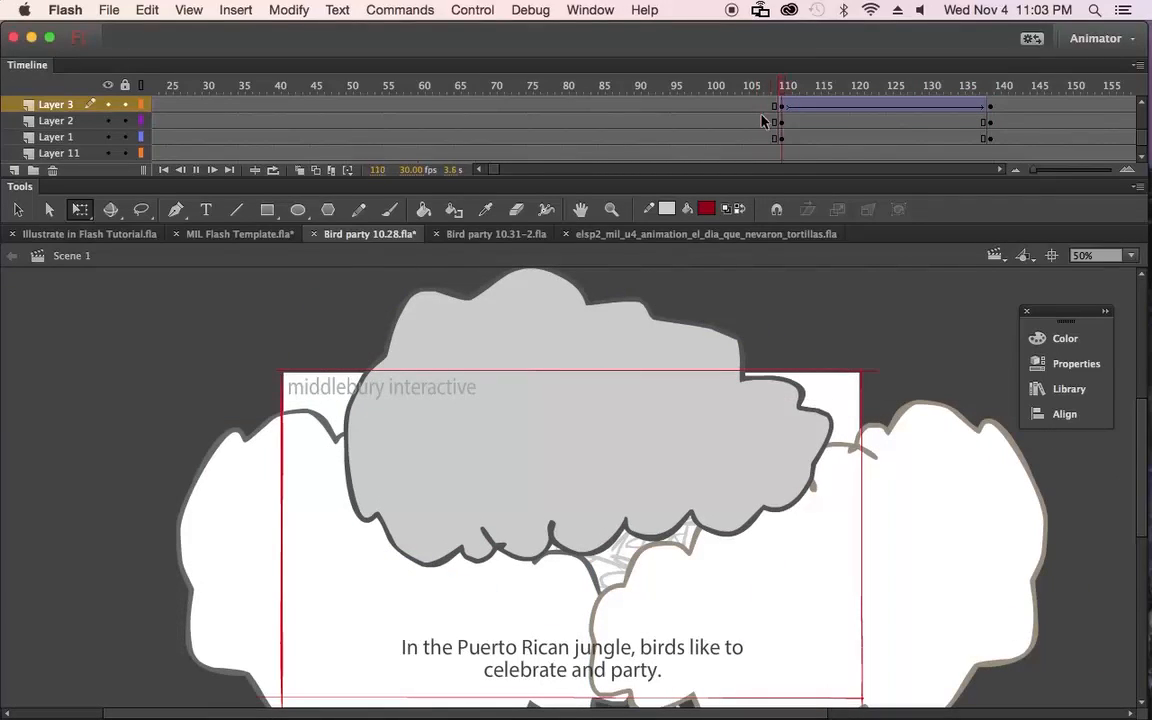
{"action": "left_click_drag", "start_coordinate": [863, 88], "coordinate": [826, 115]}
Step: Create classic tweens for the two side clouds on Layers 2 and 1 between frames 110 and 139
{"action": "left_click", "coordinate": [849, 121]}
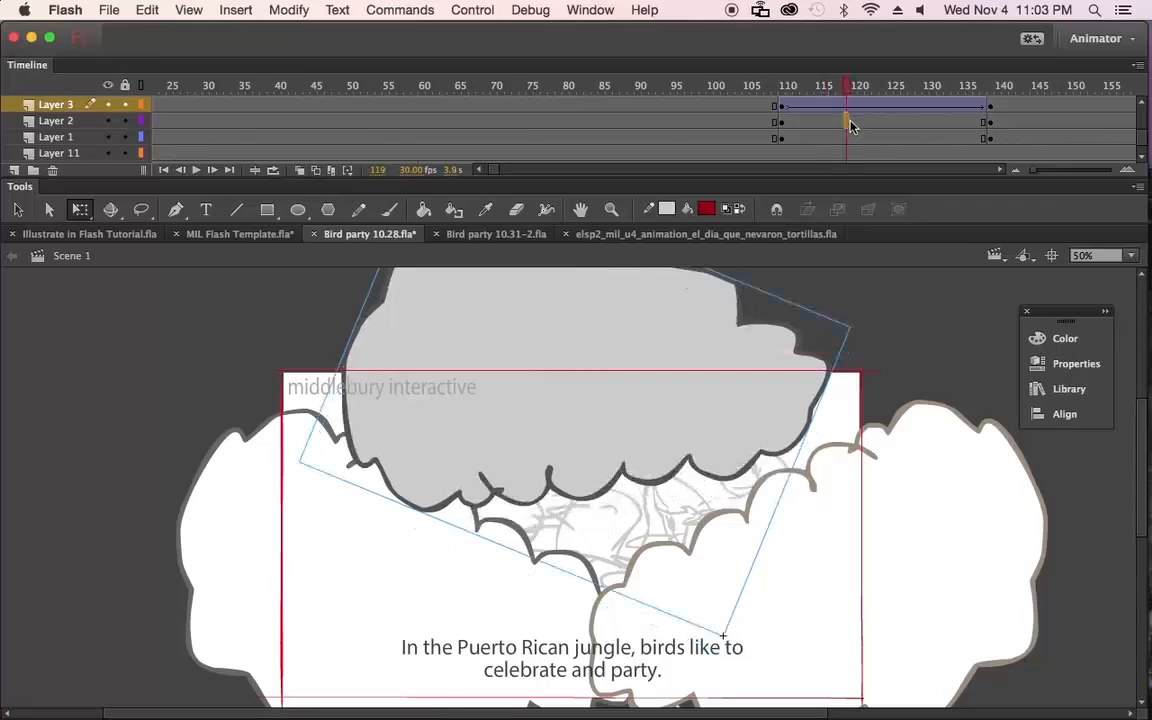
{"action": "left_click", "coordinate": [851, 139]}
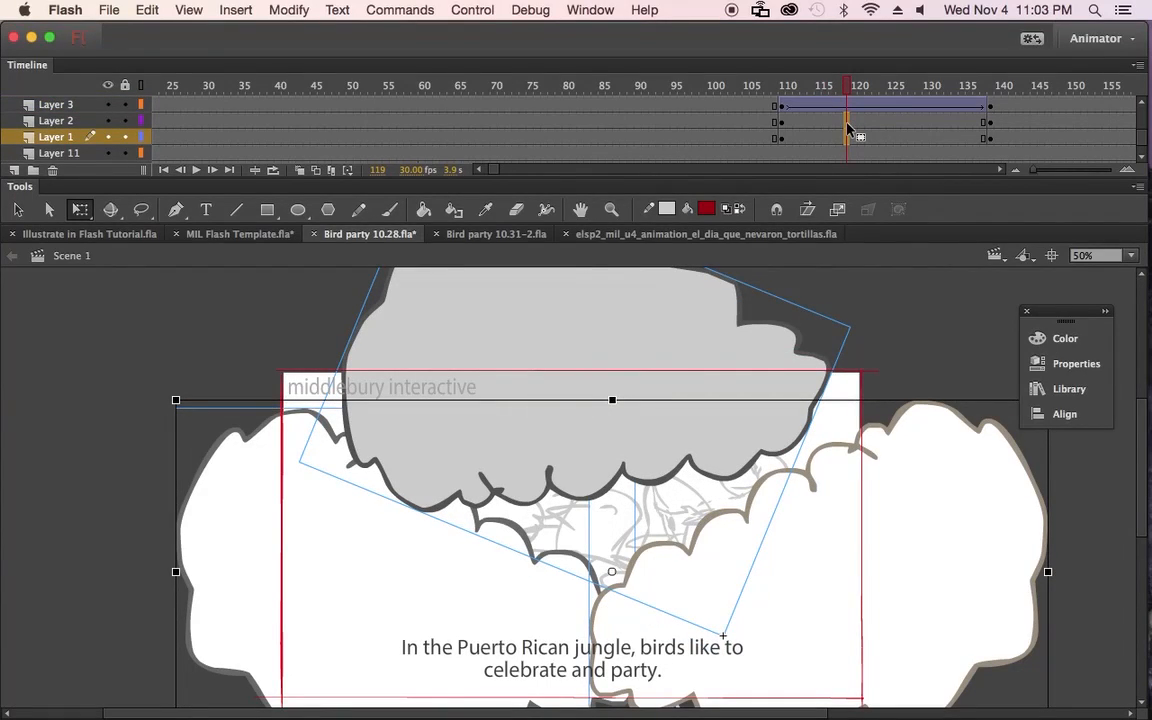
{"action": "right_click", "coordinate": [847, 124]}
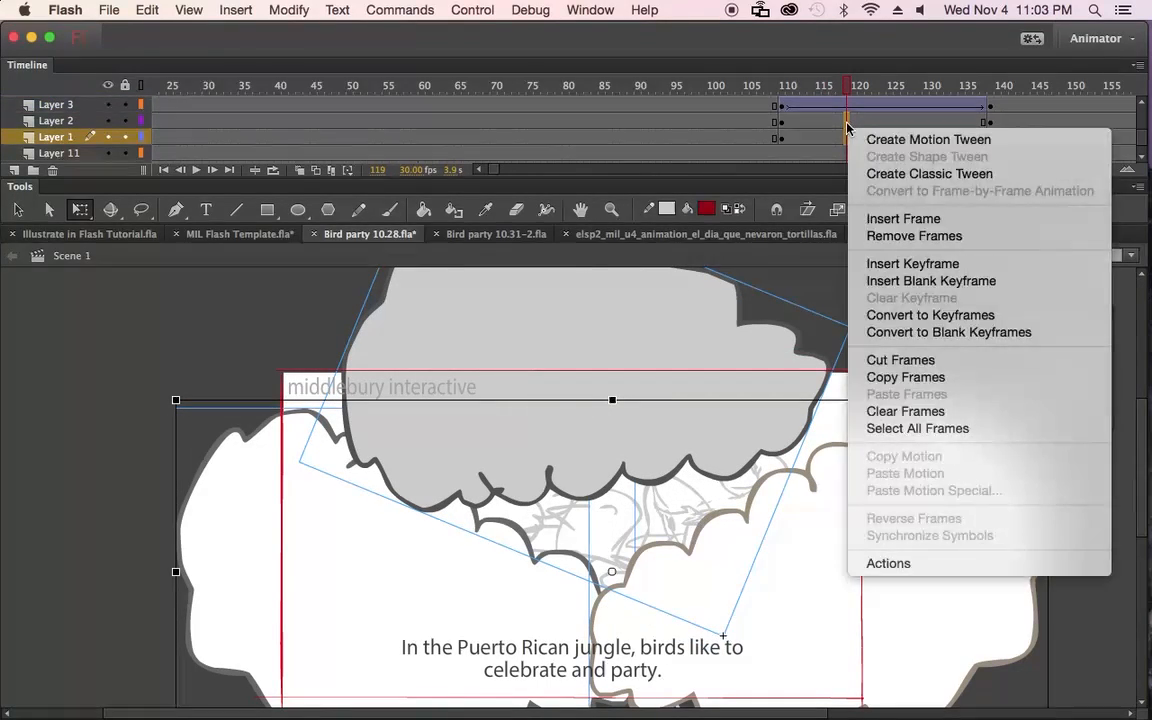
{"action": "left_click", "coordinate": [905, 175]}
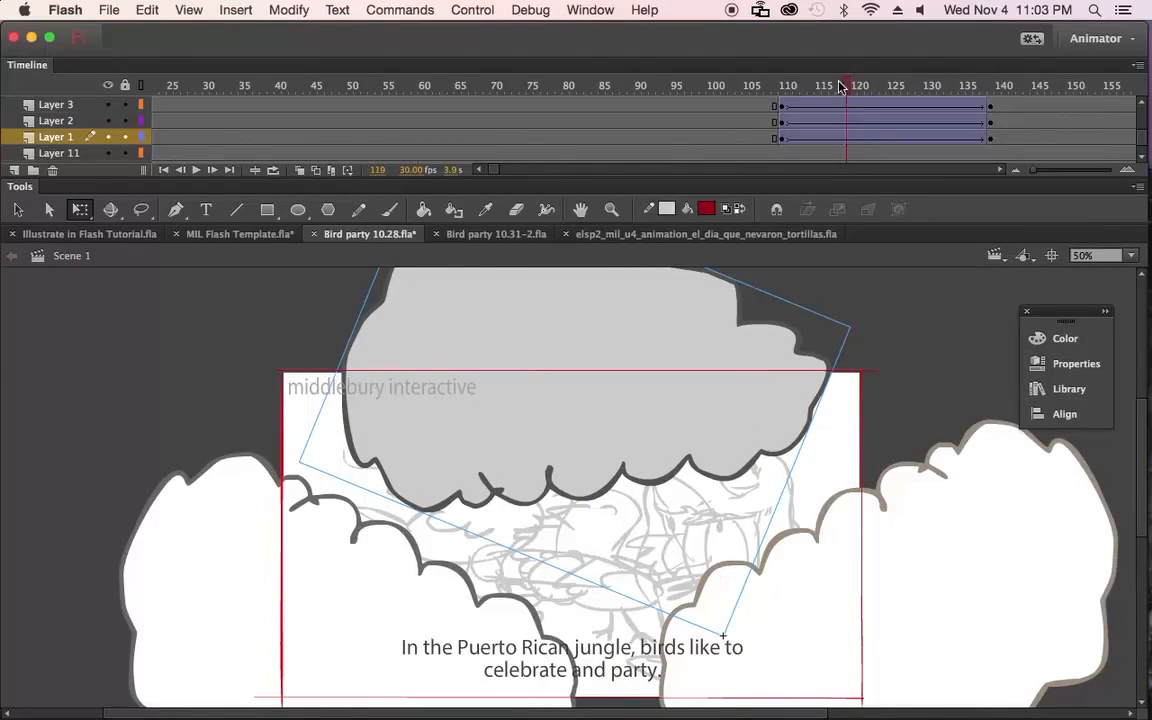
Step: Play and scrub the timeline around frames 105 to 146 to check the motion and timing of the cloud reveal
{"action": "left_click_drag", "start_coordinate": [845, 86], "coordinate": [748, 102]}
{"action": "key", "text": "Return"}
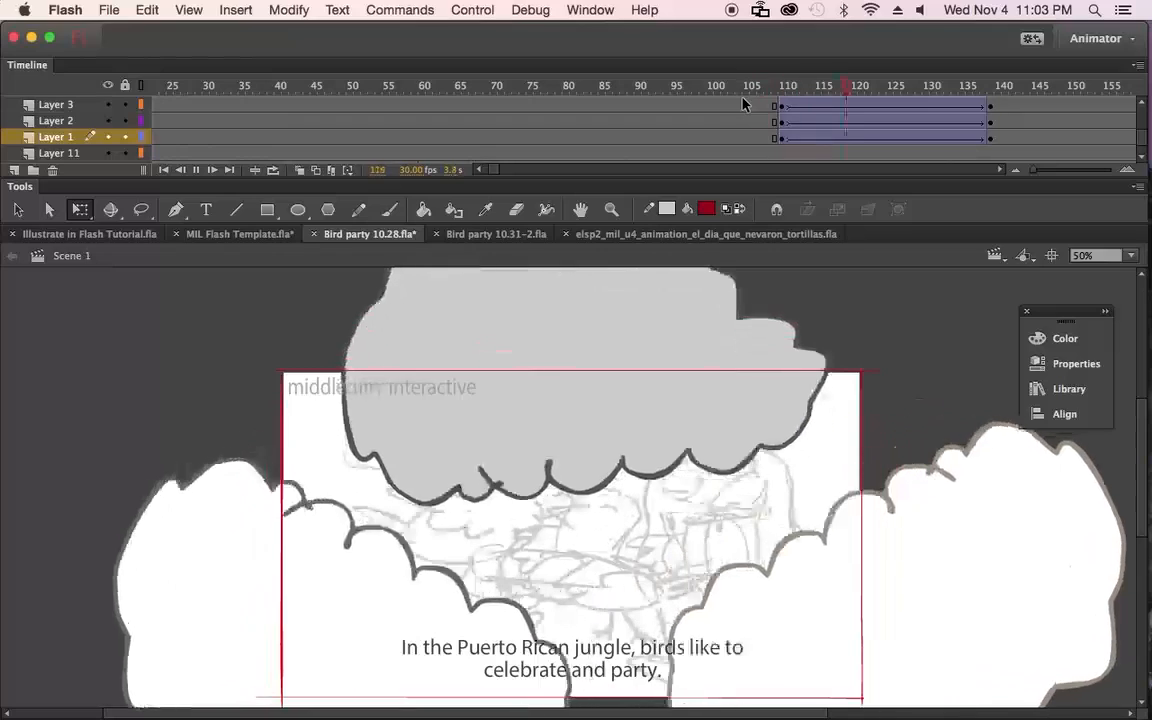
{"action": "key", "text": "Return"}
{"action": "left_click_drag", "start_coordinate": [841, 86], "coordinate": [764, 106]}
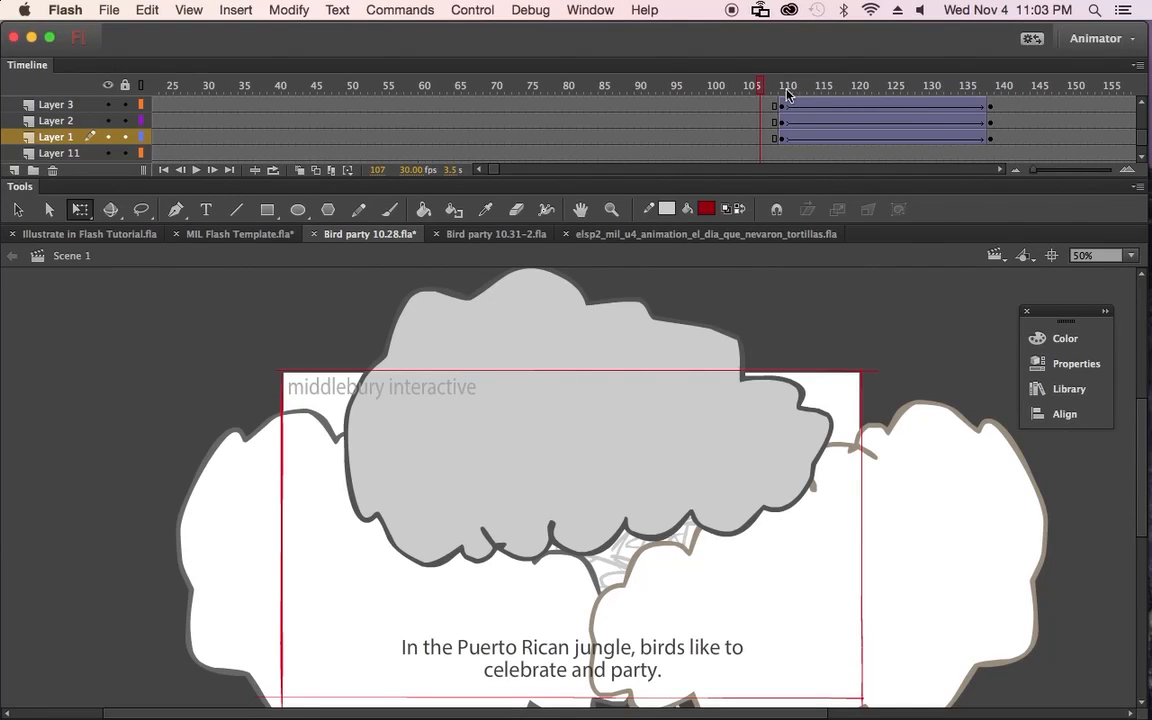
{"action": "left_click", "coordinate": [798, 91]}
{"action": "left_click_drag", "start_coordinate": [865, 83], "coordinate": [771, 112]}
{"action": "left_click_drag", "start_coordinate": [797, 84], "coordinate": [771, 87]}
{"action": "left_click_drag", "start_coordinate": [697, 86], "coordinate": [1040, 93]}
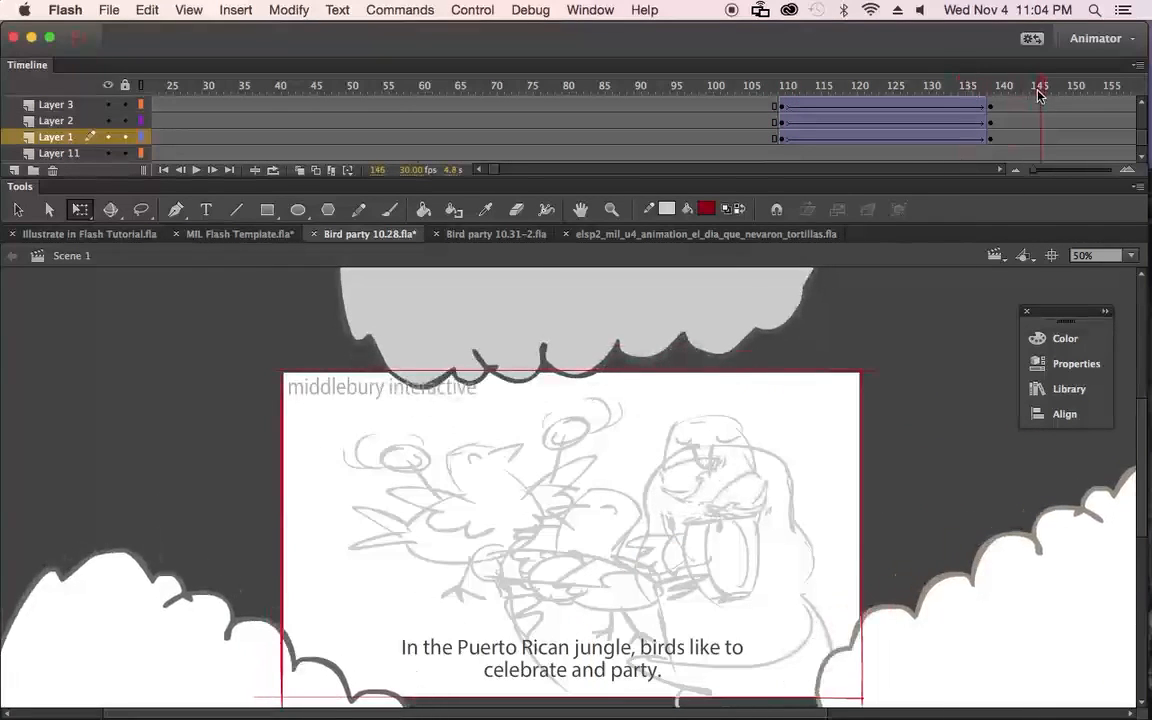
{"action": "left_click_drag", "start_coordinate": [967, 86], "coordinate": [755, 98]}
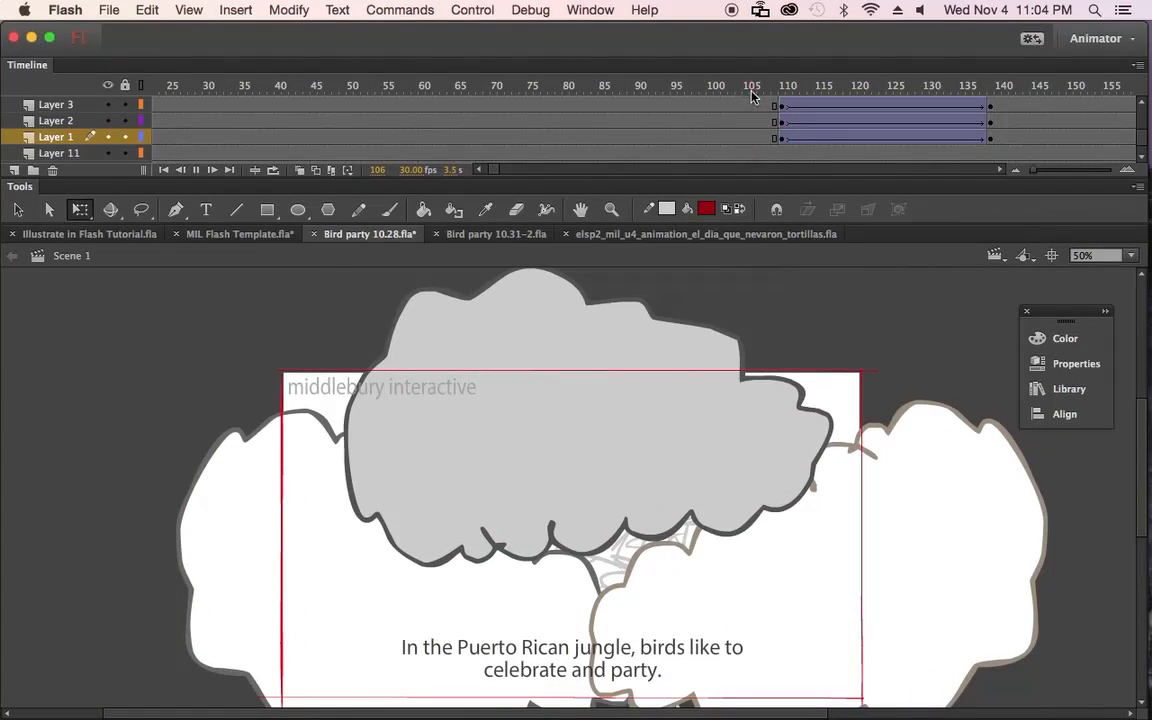
{"action": "key", "text": "Return"}
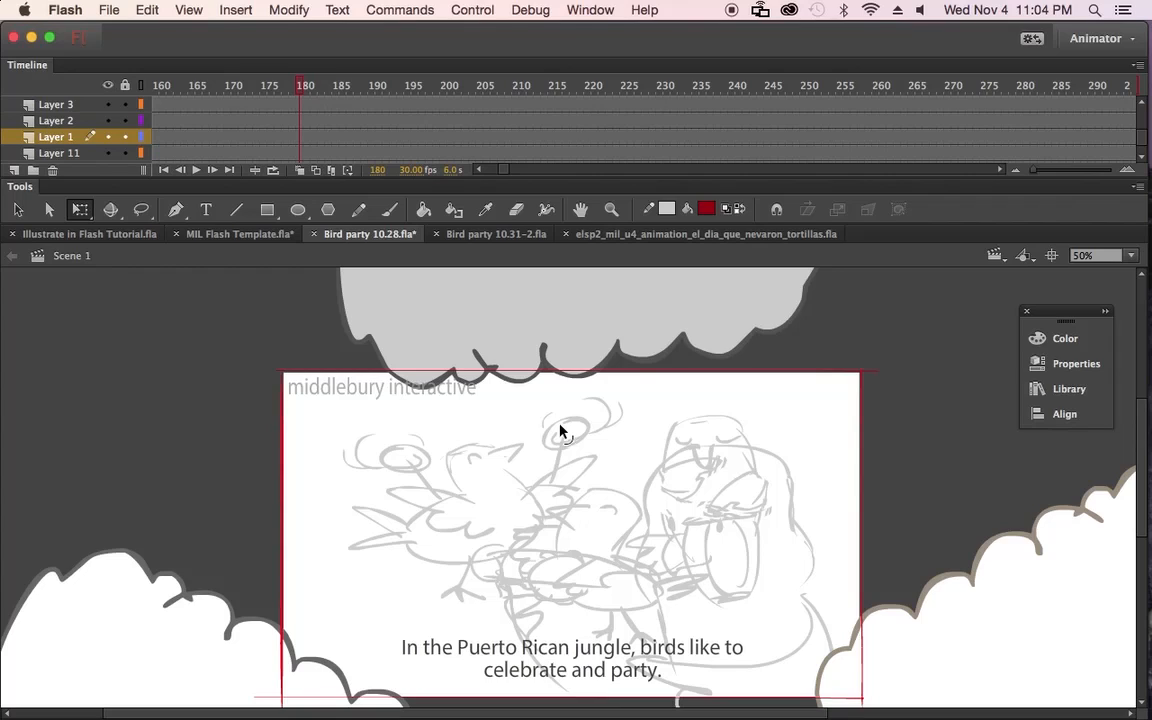
Step: Switch to the Bird party 10.31-2.fla document and scrub through its animatic from the title to the closing night scene
{"action": "left_click", "coordinate": [486, 237]}
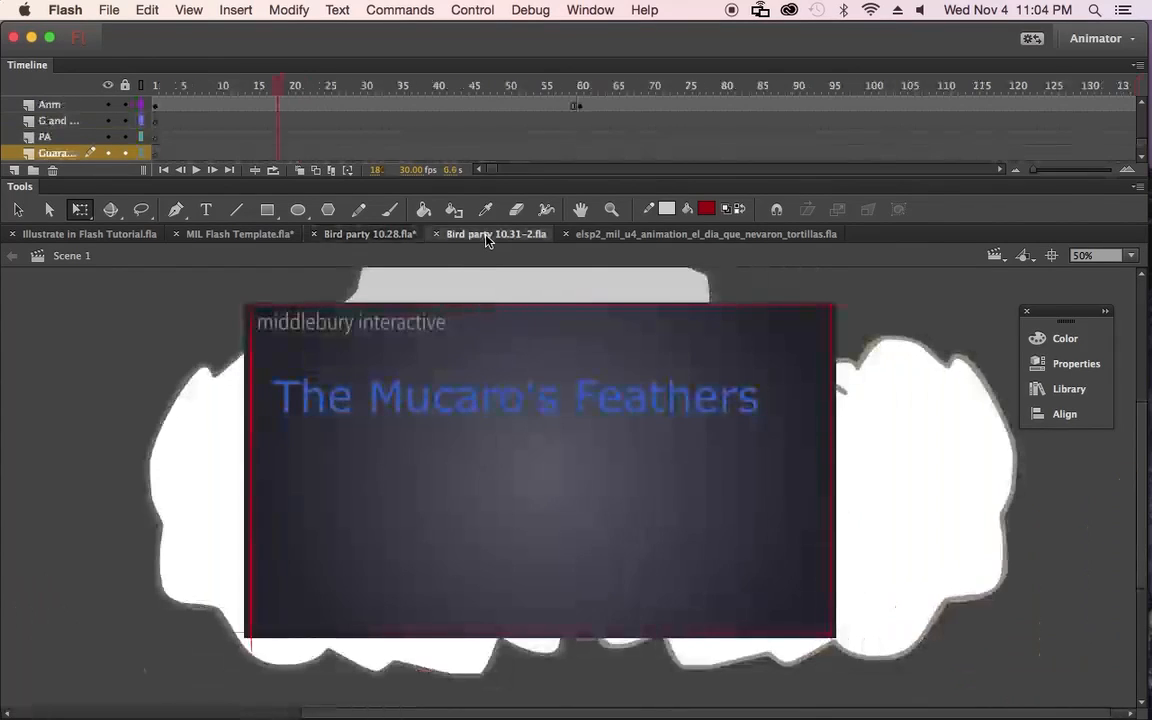
{"action": "left_click_drag", "start_coordinate": [335, 86], "coordinate": [573, 153]}
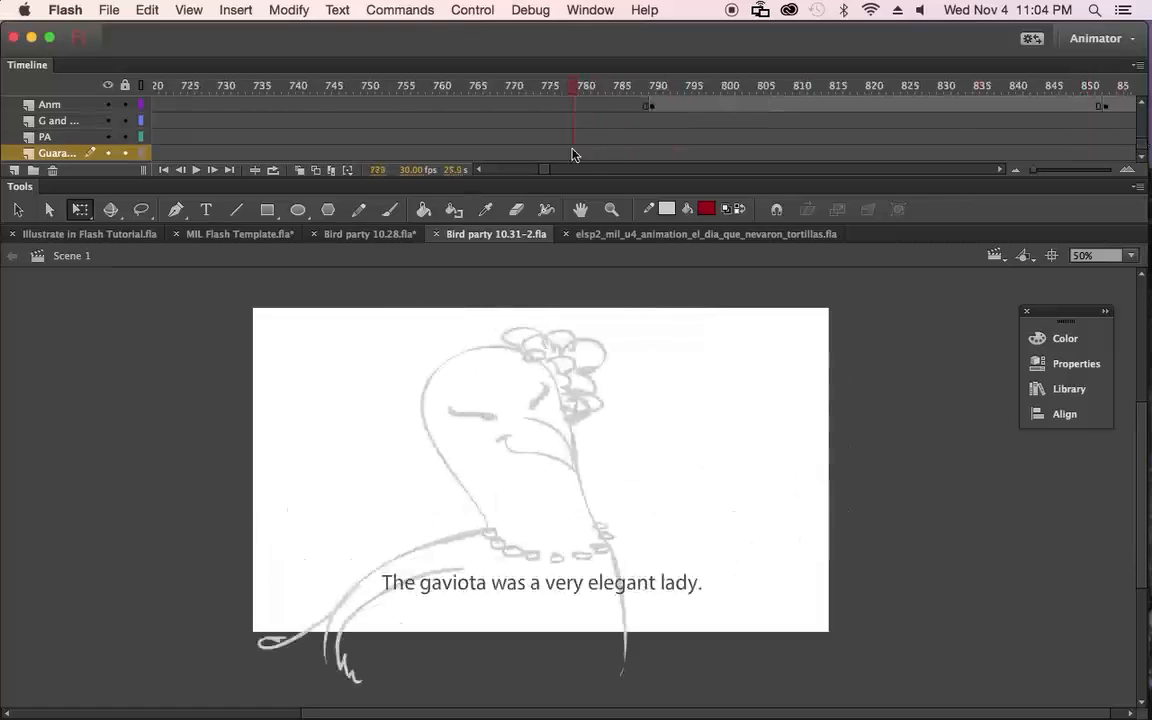
{"action": "left_click_drag", "start_coordinate": [138, 107], "coordinate": [388, 153]}
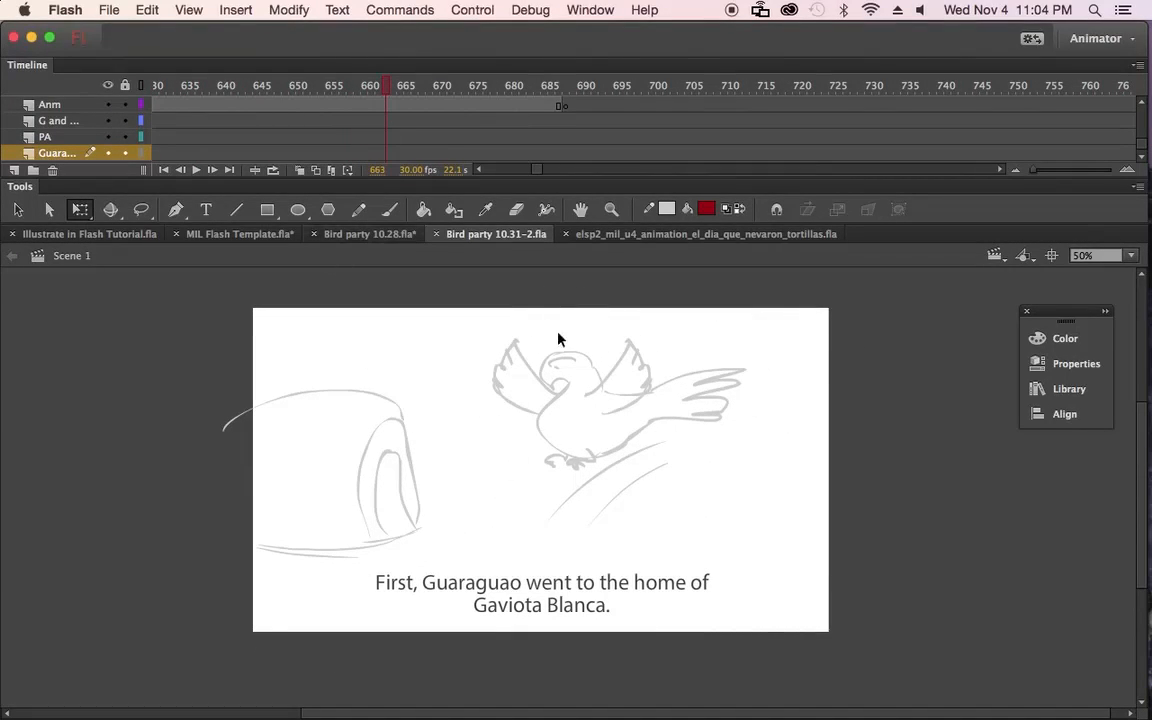
{"action": "mouse_move", "coordinate": [388, 86]}
{"action": "left_mouse_down"}
{"action": "mouse_move", "coordinate": [402, 87]}
{"action": "mouse_move", "coordinate": [393, 109]}
{"action": "mouse_move", "coordinate": [250, 90]}
{"action": "mouse_move", "coordinate": [431, 122]}
{"action": "mouse_move", "coordinate": [370, 95]}
{"action": "mouse_move", "coordinate": [336, 90]}
{"action": "mouse_move", "coordinate": [459, 127]}
{"action": "mouse_move", "coordinate": [594, 144]}
{"action": "mouse_move", "coordinate": [355, 149]}
{"action": "mouse_move", "coordinate": [609, 165]}
{"action": "left_mouse_up"}
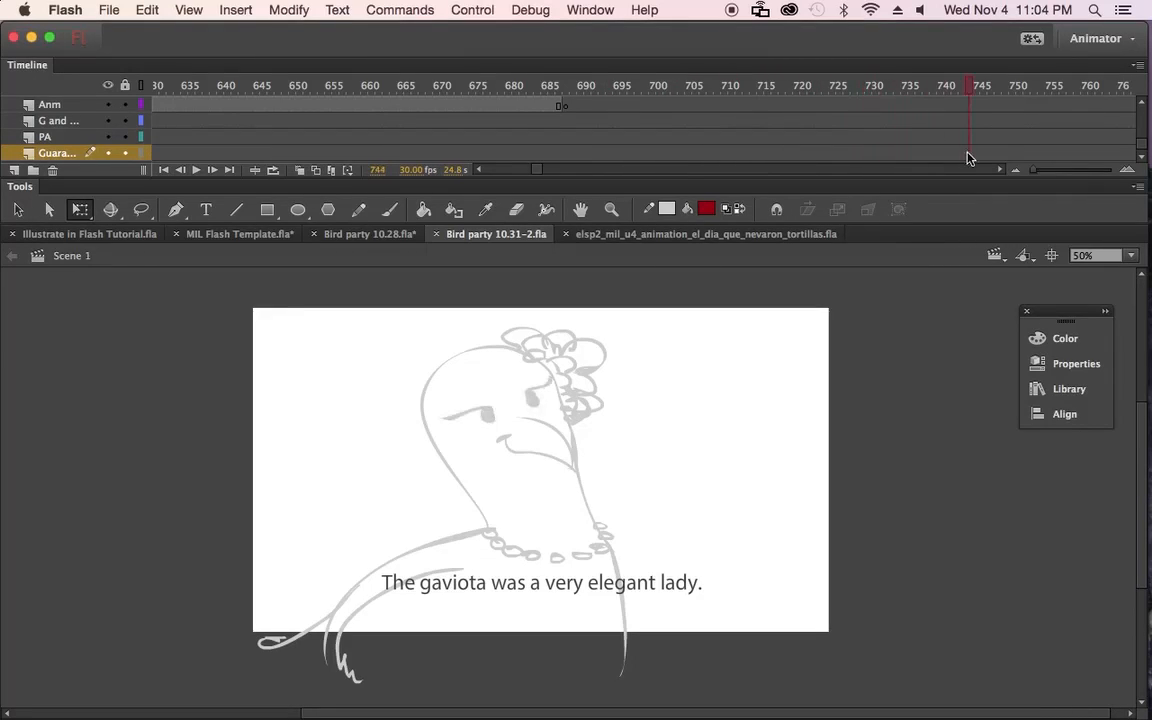
{"action": "left_click_drag", "start_coordinate": [1088, 153], "coordinate": [1146, 157]}
{"action": "left_click_drag", "start_coordinate": [745, 171], "coordinate": [789, 166]}
{"action": "left_click_drag", "start_coordinate": [739, 90], "coordinate": [1115, 90]}
{"action": "left_click_drag", "start_coordinate": [1149, 139], "coordinate": [444, 87]}
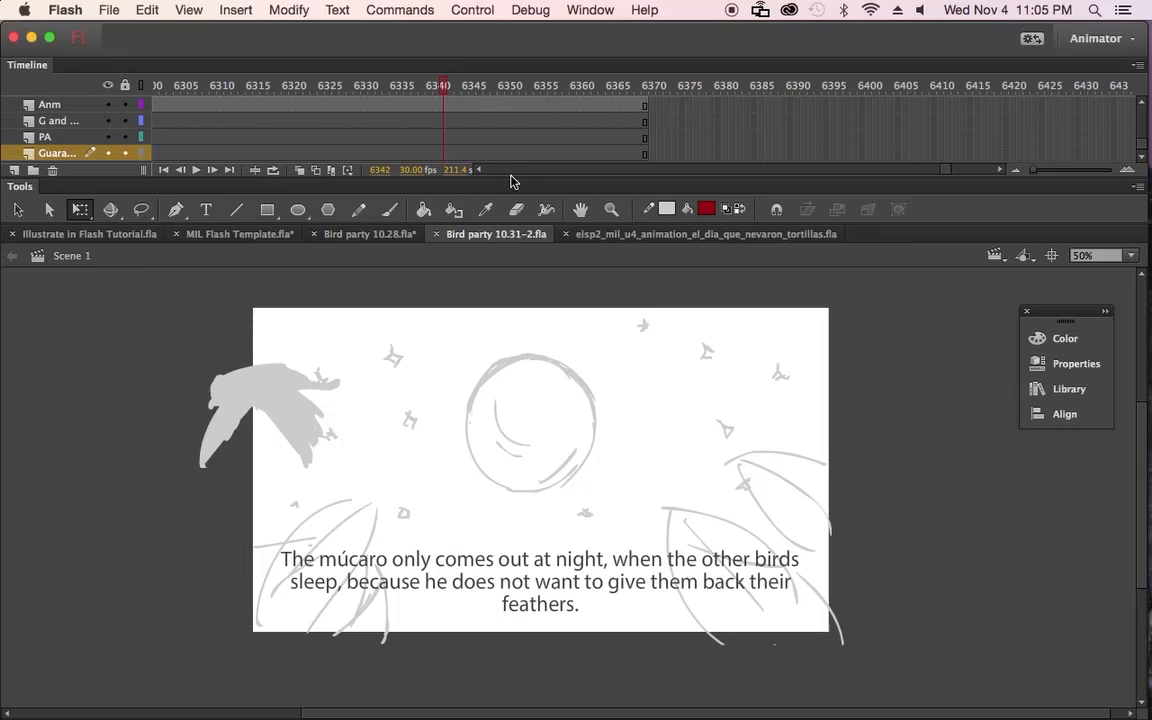
Step: Switch to the TextEdit outline and review the Animatic, Illustration and Highlight Outline items
{"action": "key", "text": "super+Tab"}
{"action": "key", "text": "super+Tab"}
{"action": "key", "text": "super+Tab"}
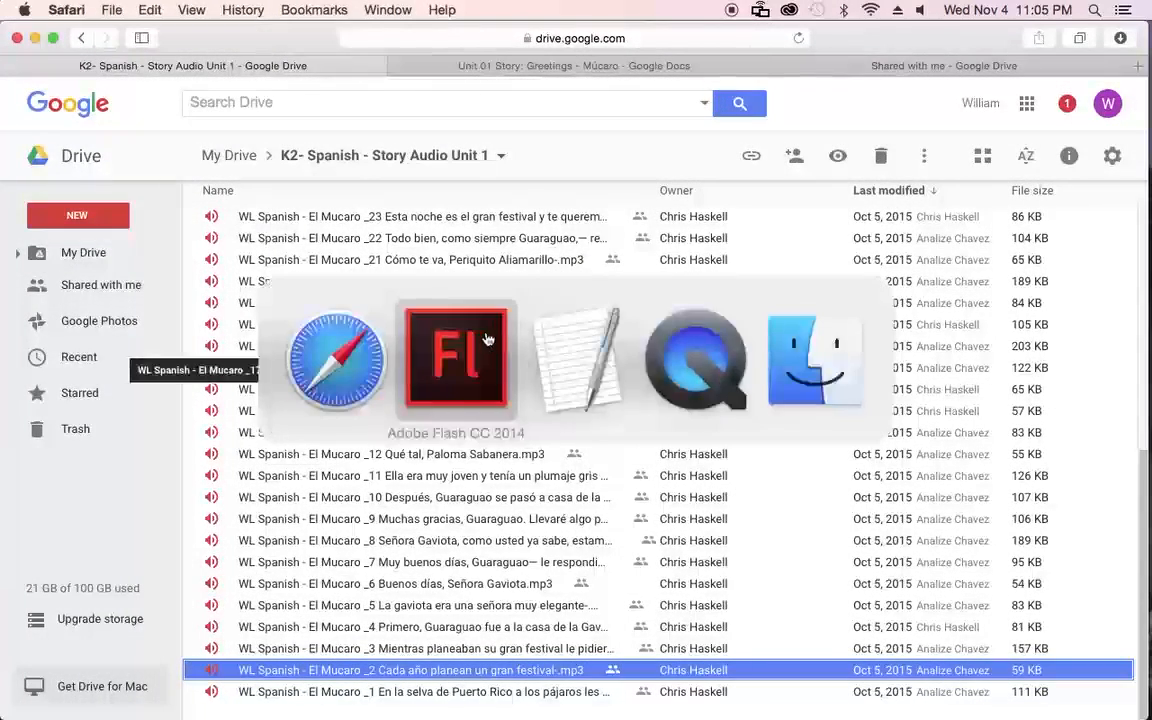
{"action": "left_click", "coordinate": [555, 360]}
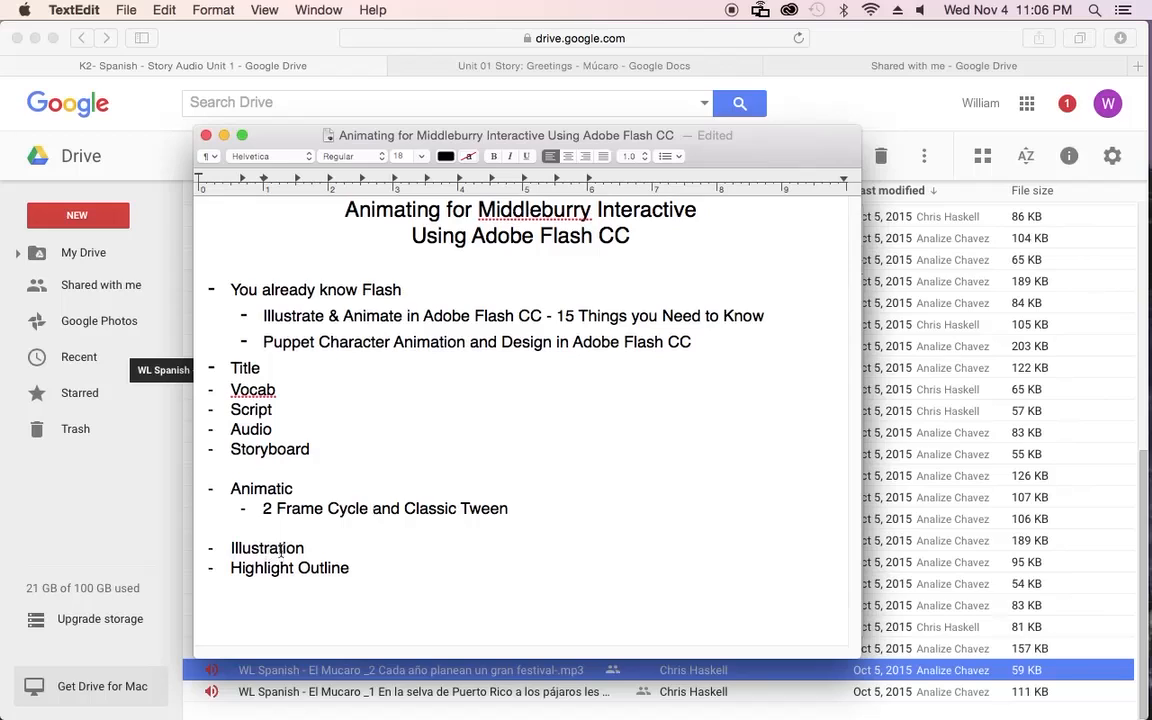
{"action": "left_click_drag", "start_coordinate": [282, 557], "coordinate": [311, 566]}
{"action": "left_click", "coordinate": [326, 566]}
Step: Return to the night scene of Bird party 10.31-2.fla in Flash and leave nothing selected on the stage
{"action": "key", "text": "super+Tab"}
{"action": "key", "text": "super+Tab"}
{"action": "key", "text": "super+Tab"}
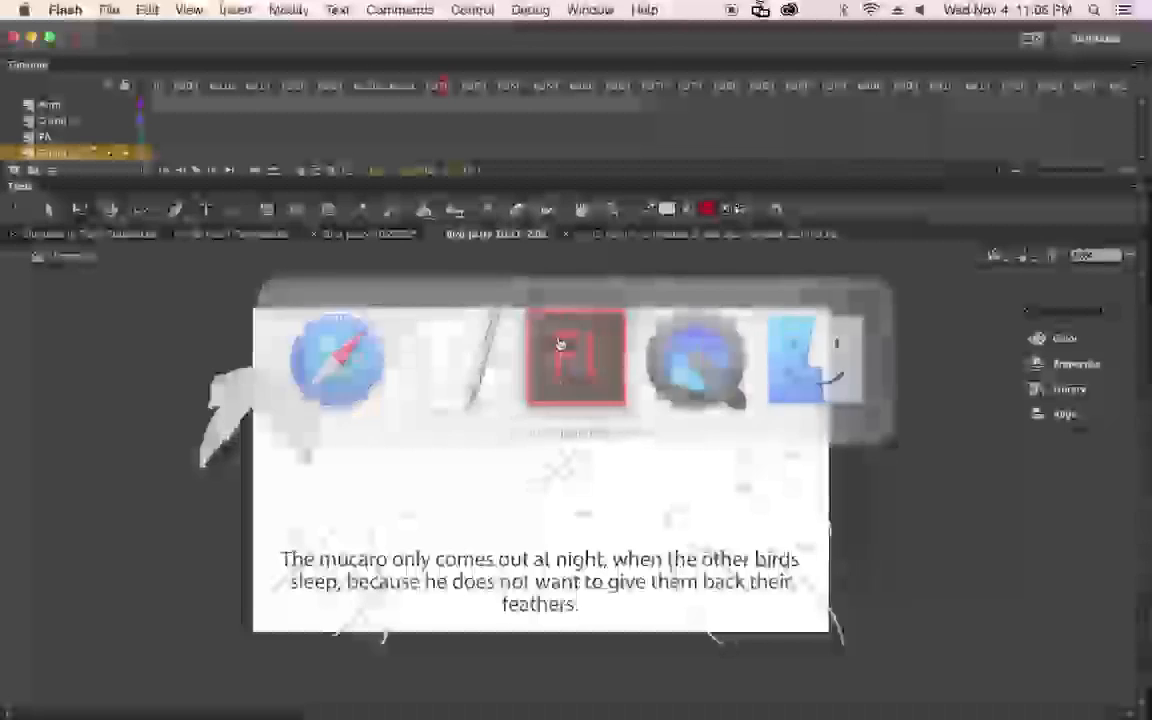
{"action": "left_click", "coordinate": [535, 368]}
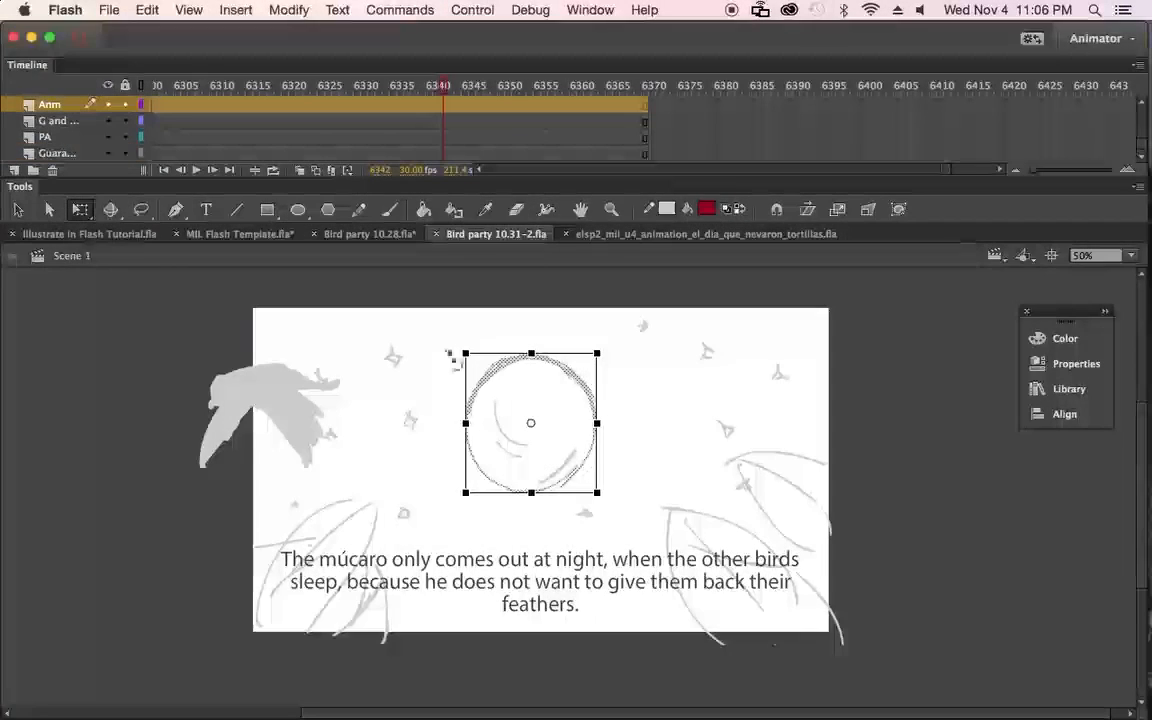
{"action": "left_click", "coordinate": [478, 297]}
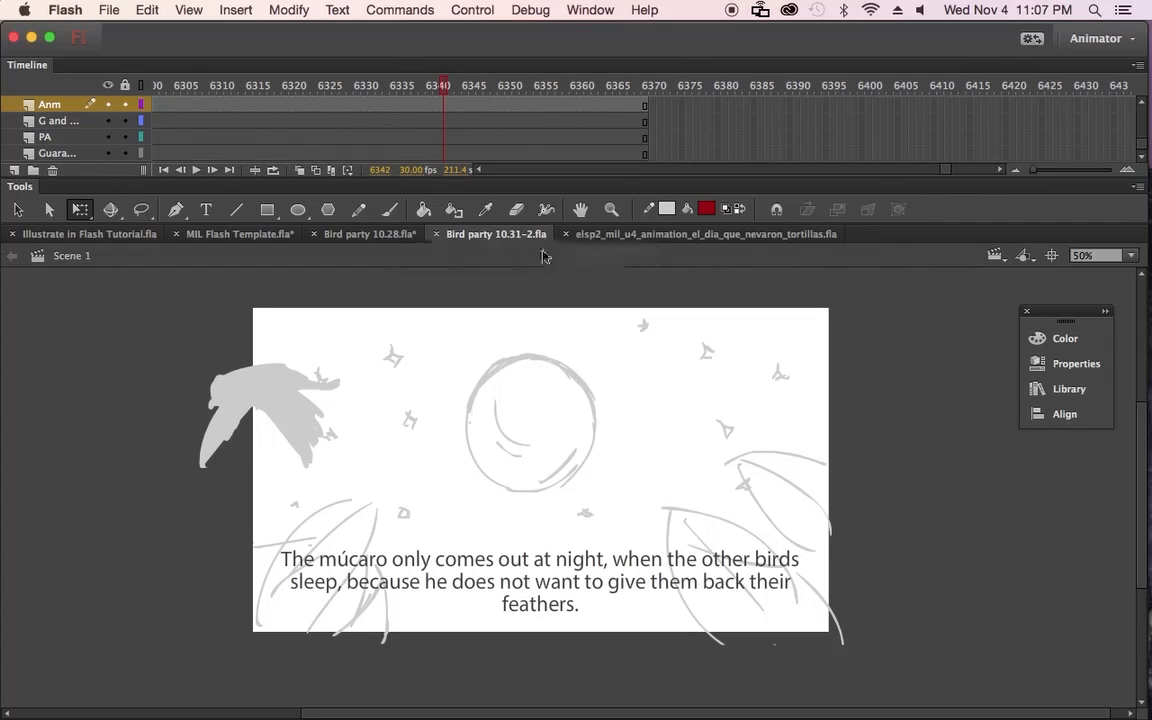
Step: Switch to the elsp2_mil_u4_animation_el_dia_que_nevaron_tortillas.fla document and scrub from the title to the woodcutter scene near frame 263
{"action": "left_click", "coordinate": [610, 234]}
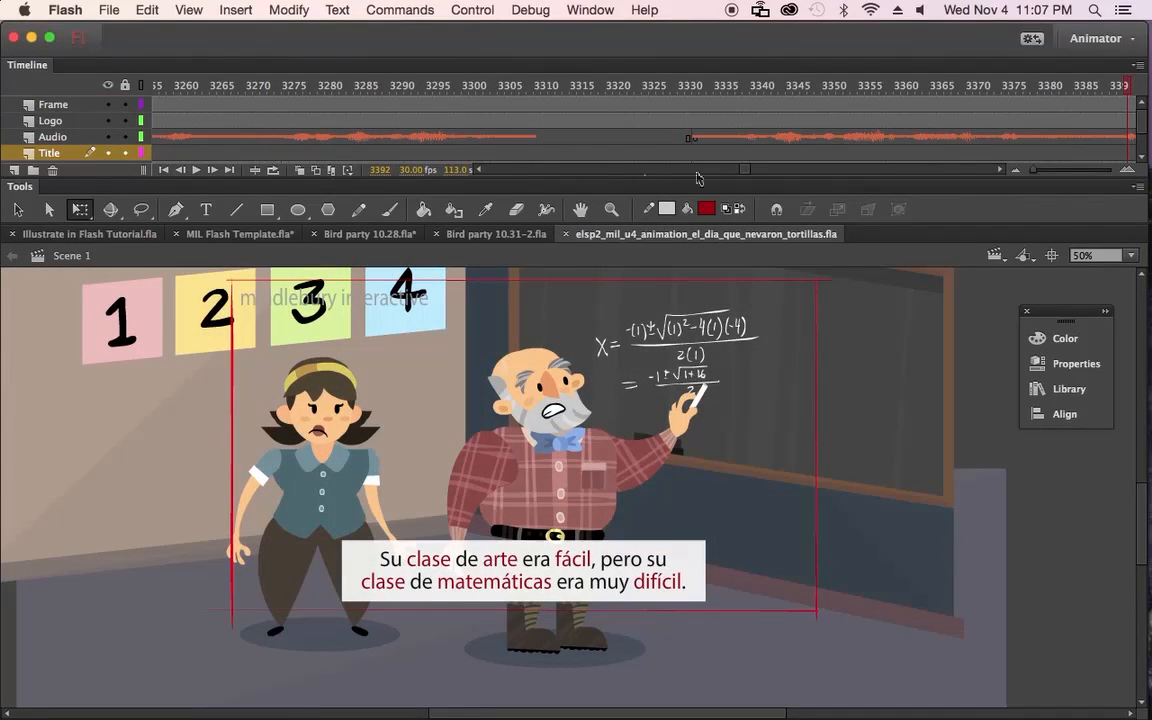
{"action": "left_click_drag", "start_coordinate": [744, 169], "coordinate": [488, 169]}
{"action": "left_click_drag", "start_coordinate": [345, 89], "coordinate": [477, 148]}
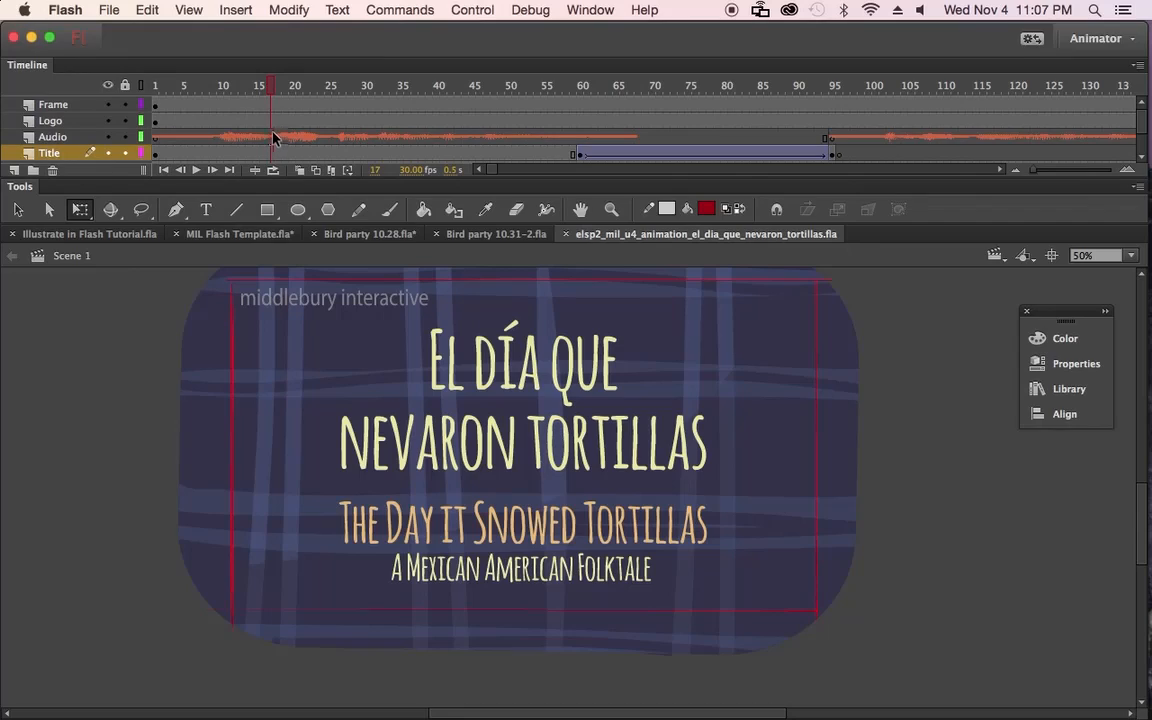
{"action": "left_click_drag", "start_coordinate": [300, 96], "coordinate": [566, 195]}
Step: Try lifting the woodcutter's head off his body inside his symbol, undo the move and return to the main scene
{"action": "left_click", "coordinate": [620, 478]}
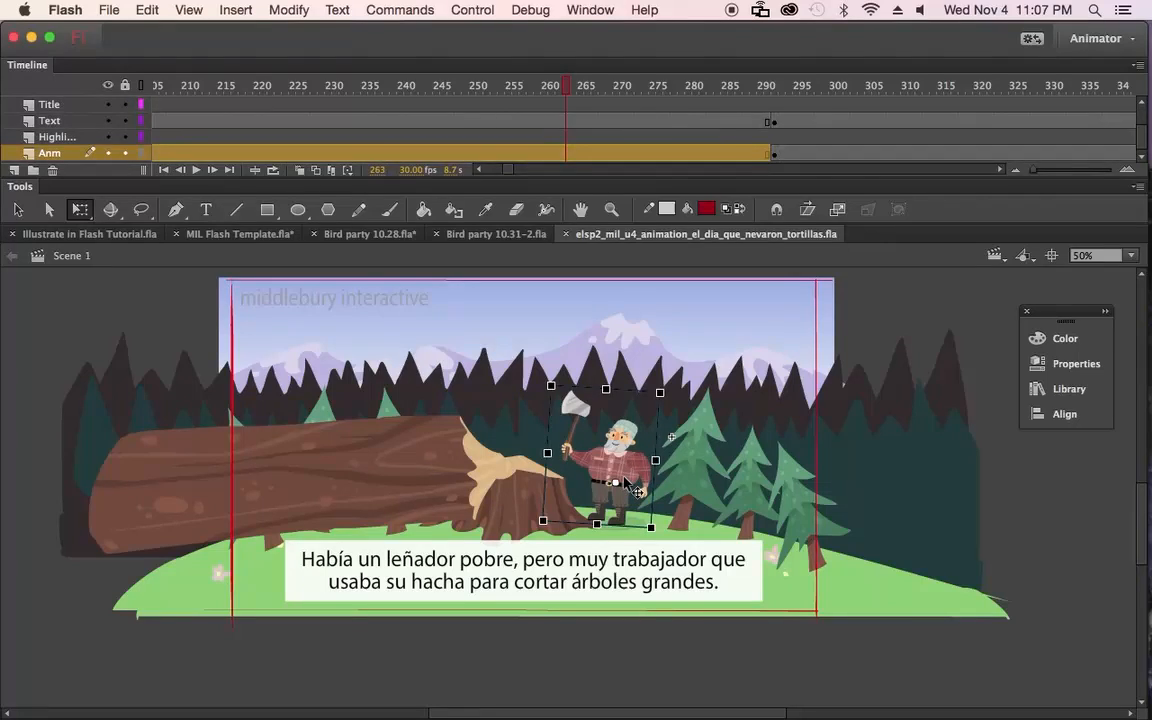
{"action": "double_click", "coordinate": [626, 484]}
{"action": "left_click_drag", "start_coordinate": [621, 437], "coordinate": [633, 378]}
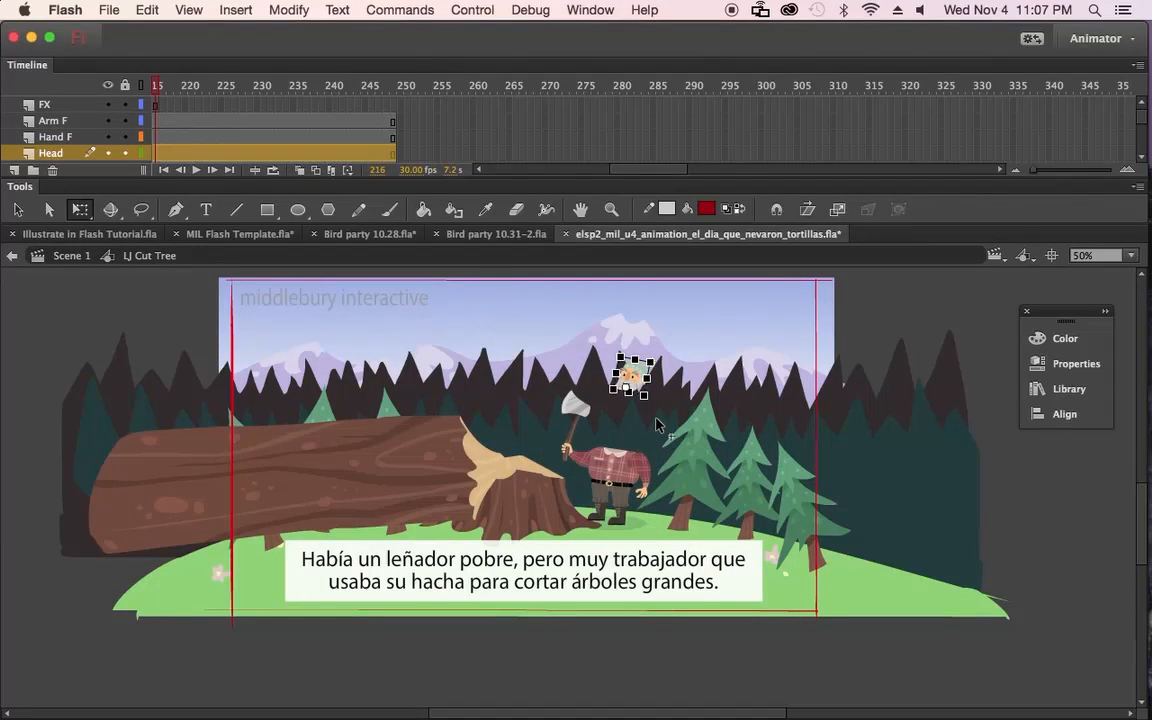
{"action": "key", "text": "super+z"}
{"action": "double_click", "coordinate": [412, 687]}
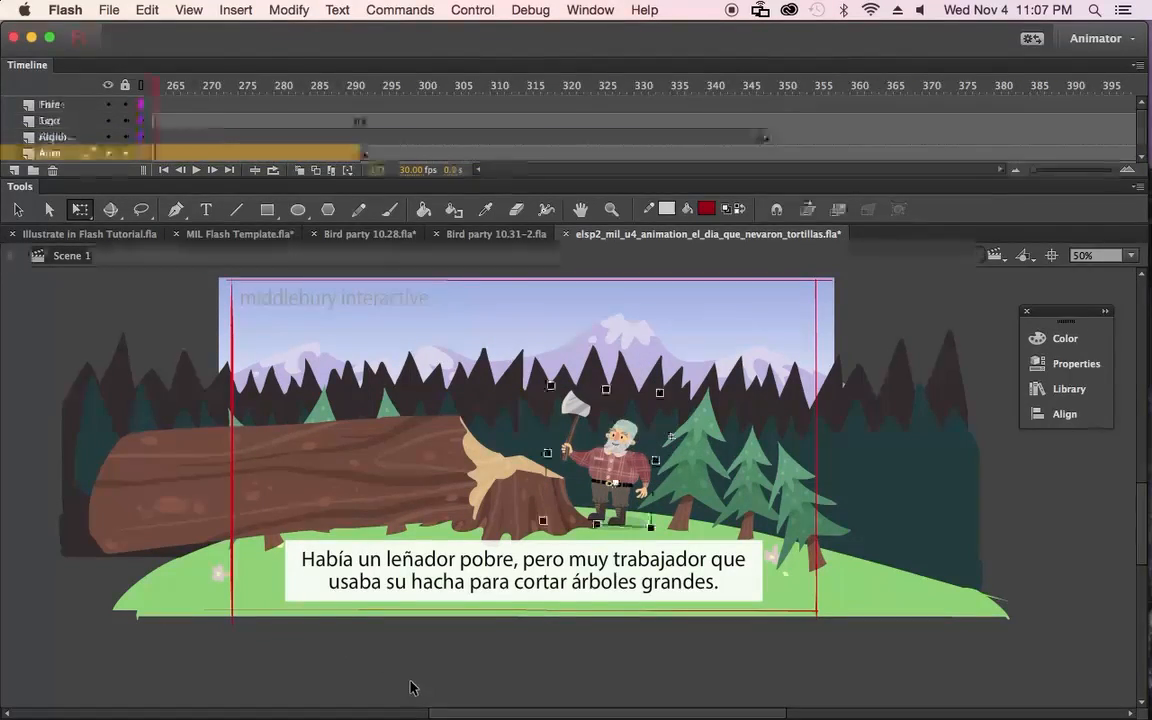
Step: Scrub onward through the finished animation to the couple's school speech-bubble scene around frame 2639
{"action": "left_click_drag", "start_coordinate": [290, 87], "coordinate": [560, 155]}
{"action": "left_click_drag", "start_coordinate": [655, 152], "coordinate": [731, 186]}
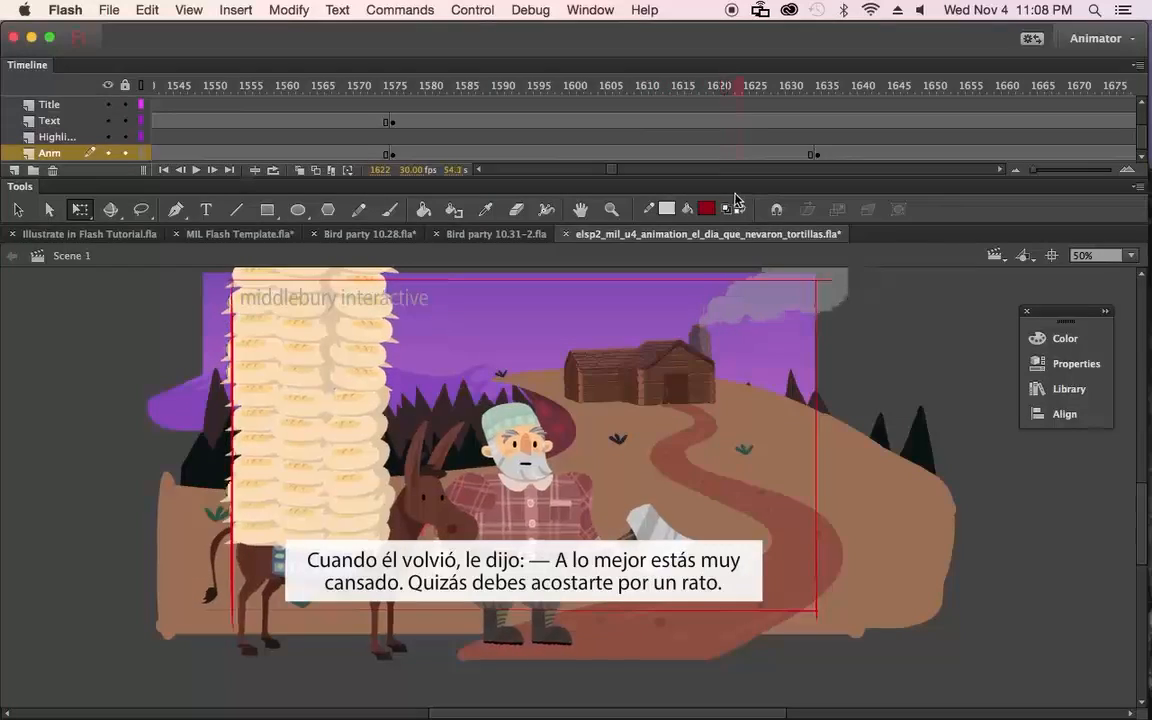
{"action": "left_click_drag", "start_coordinate": [725, 88], "coordinate": [1147, 191]}
{"action": "left_click_drag", "start_coordinate": [951, 181], "coordinate": [849, 152]}
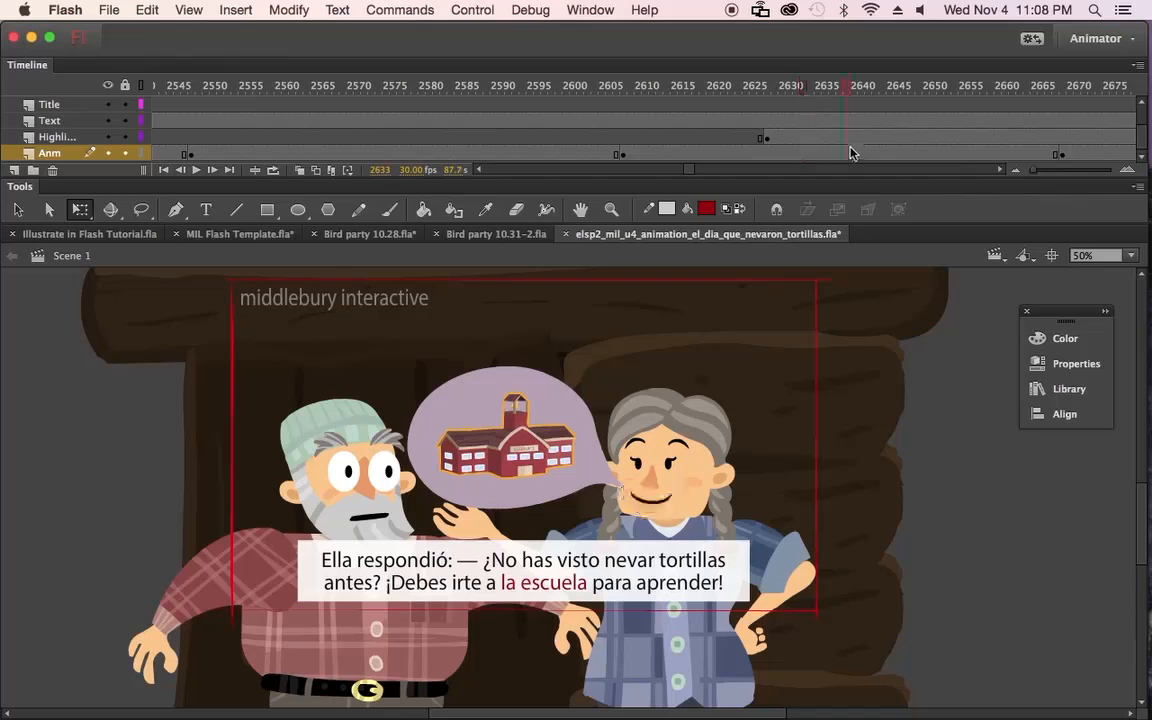
Step: Examine the red "la escuela" caption words and the school's highlight outline up close around frames 2620 to 2639
{"action": "left_click", "coordinate": [559, 581], "text": "super"}
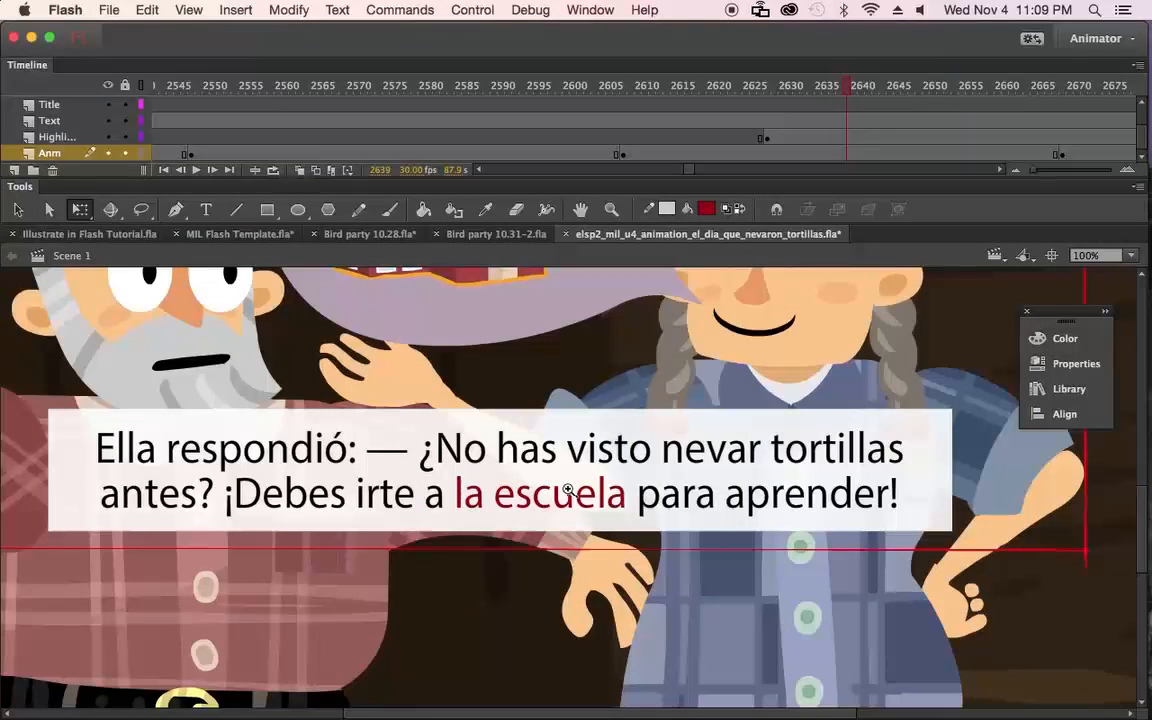
{"action": "left_click", "coordinate": [566, 488], "text": "alt+super"}
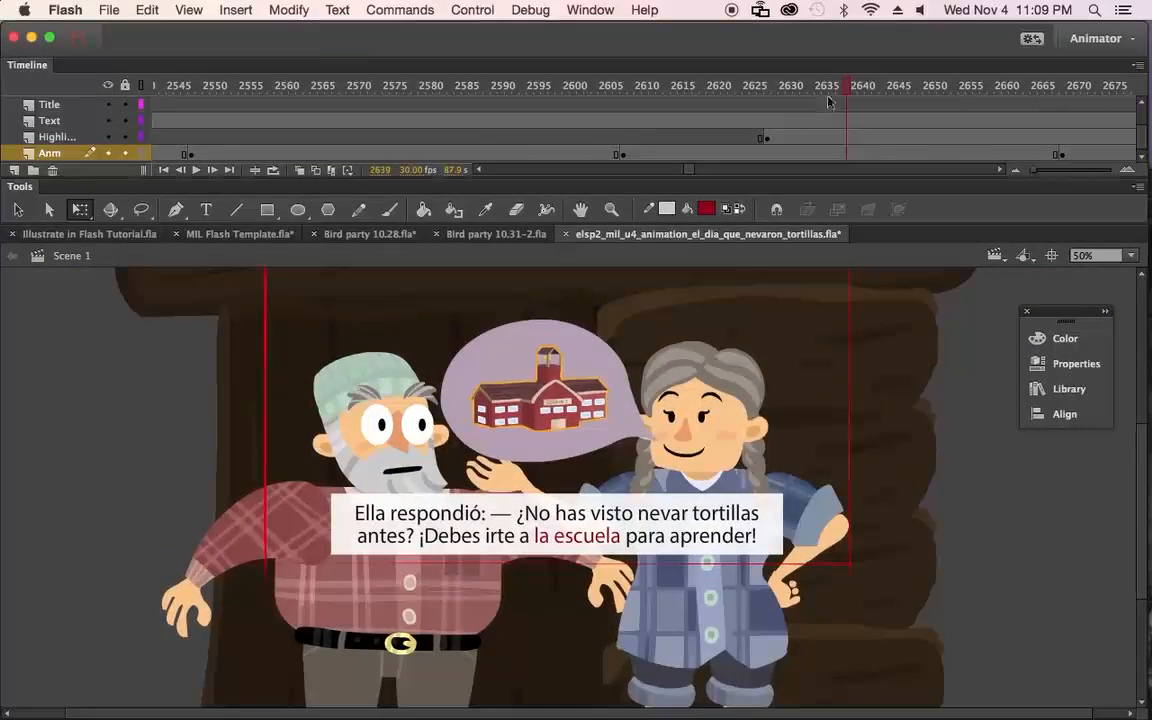
{"action": "left_click_drag", "start_coordinate": [840, 90], "coordinate": [803, 124]}
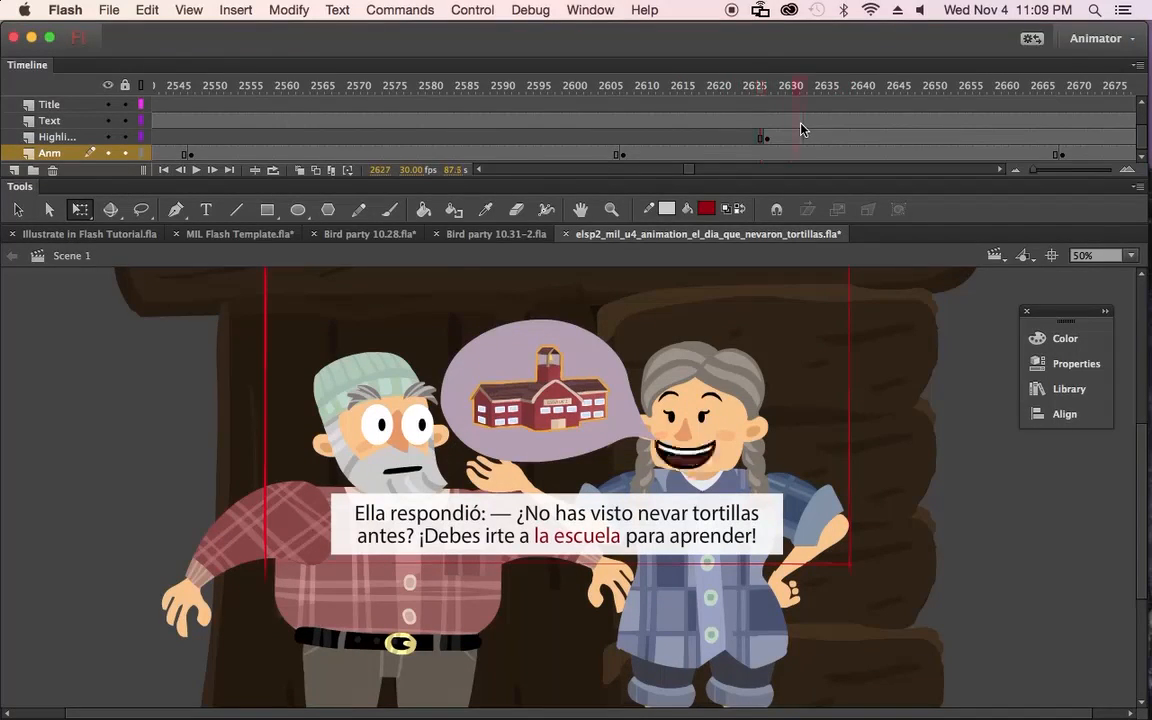
{"action": "left_click", "coordinate": [577, 406], "text": "super"}
{"action": "left_click", "coordinate": [599, 450], "text": "super"}
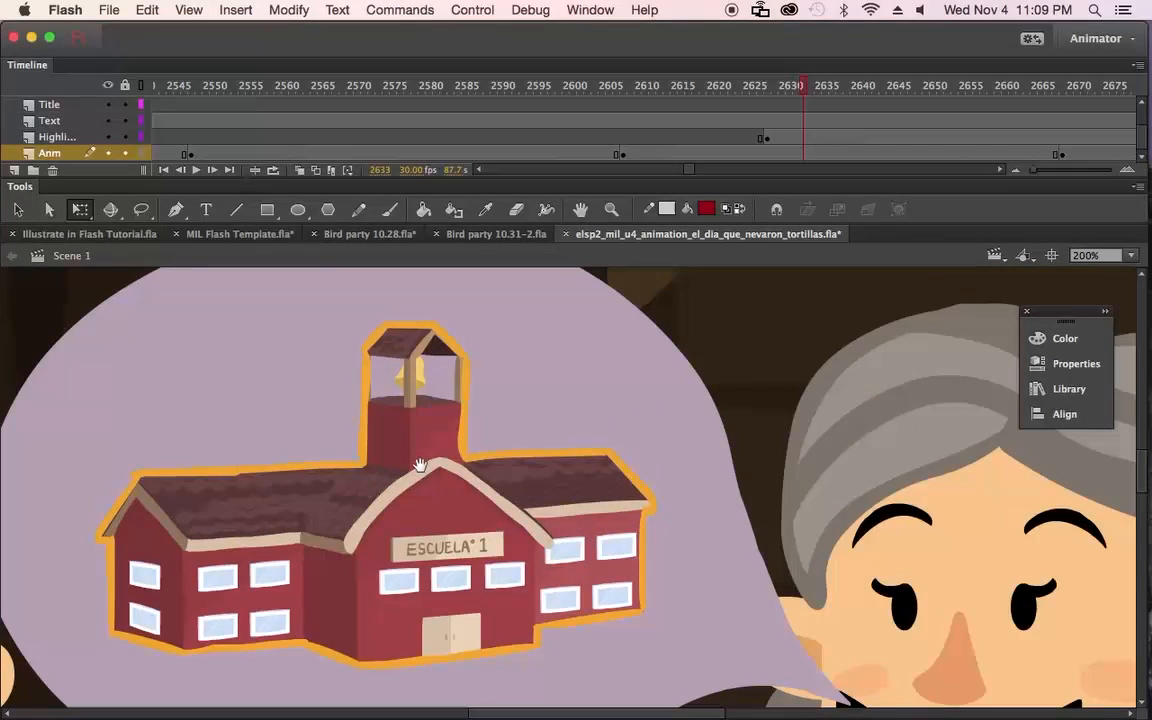
{"action": "left_click", "coordinate": [493, 468], "text": "alt+super"}
{"action": "left_click", "coordinate": [493, 468], "text": "alt+super"}
{"action": "scroll", "coordinate": [530, 470], "scroll_direction": "down", "scroll_amount": 2}
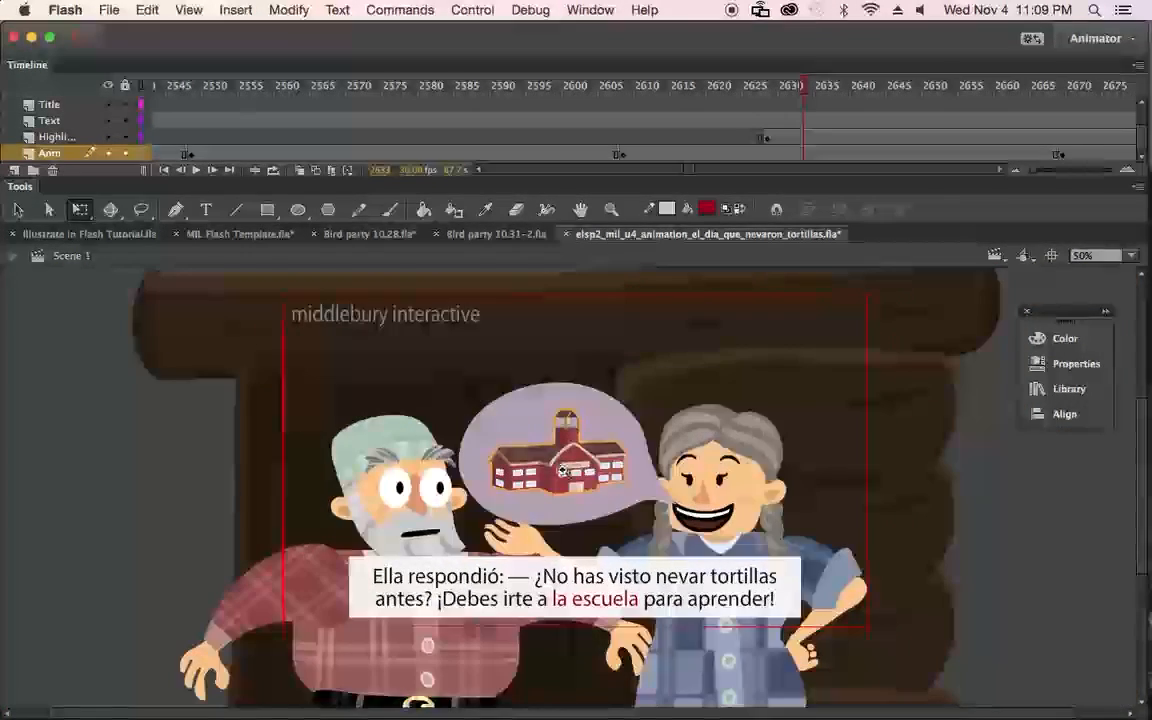
{"action": "left_click", "coordinate": [567, 475], "text": "super"}
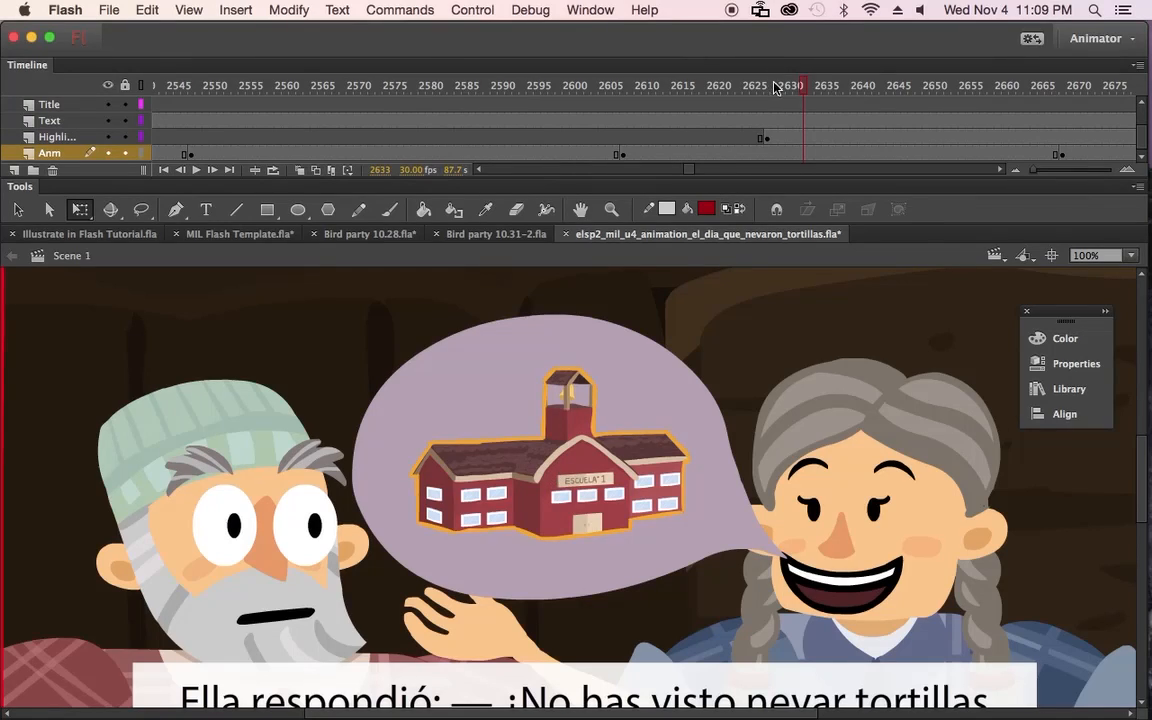
{"action": "left_click_drag", "start_coordinate": [790, 90], "coordinate": [713, 93]}
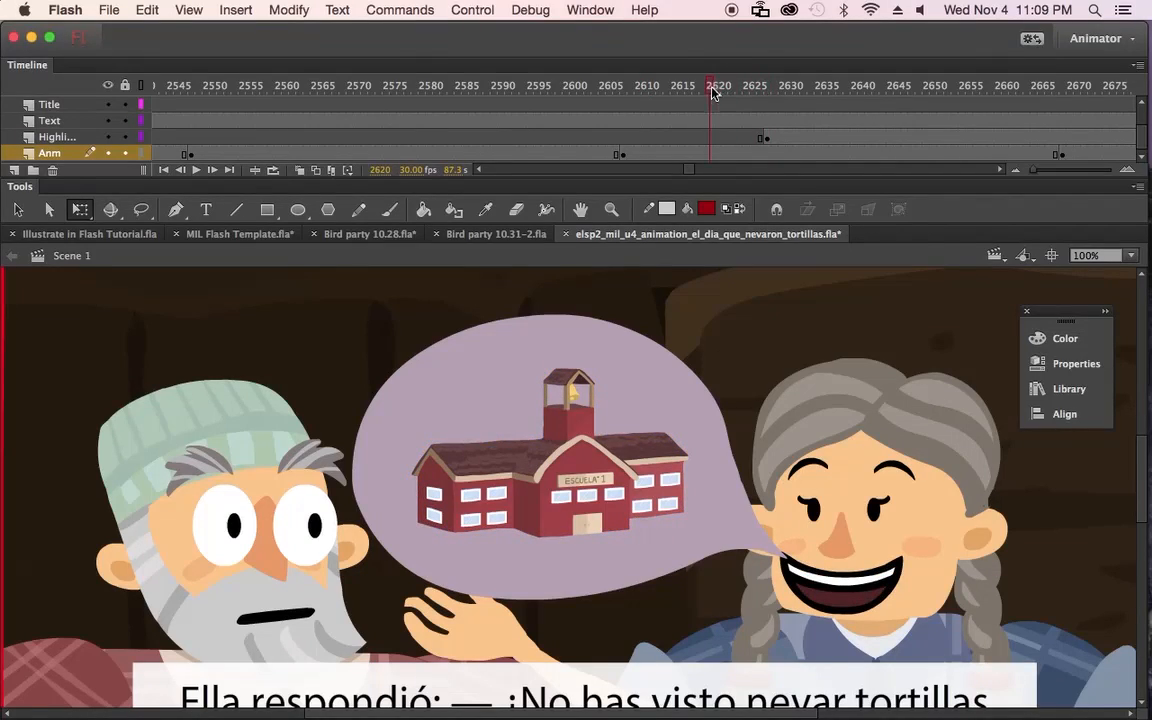
Step: Transfer the school from the Anm layer to a Title layer keyframe at frame 2619 and place it above the woman's head
{"action": "left_click", "coordinate": [701, 104]}
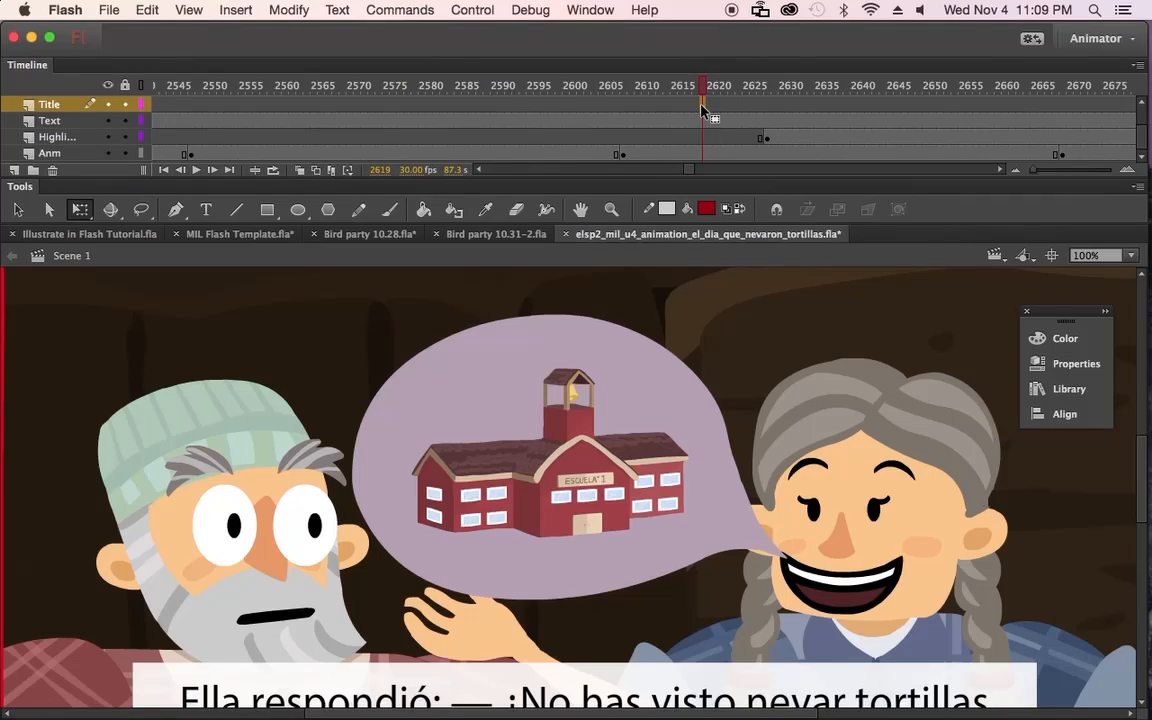
{"action": "left_click_drag", "start_coordinate": [564, 457], "coordinate": [634, 511]}
{"action": "left_click_drag", "start_coordinate": [692, 503], "coordinate": [522, 400]}
{"action": "left_click_drag", "start_coordinate": [537, 405], "coordinate": [859, 413]}
{"action": "key", "text": "ctrl+x"}
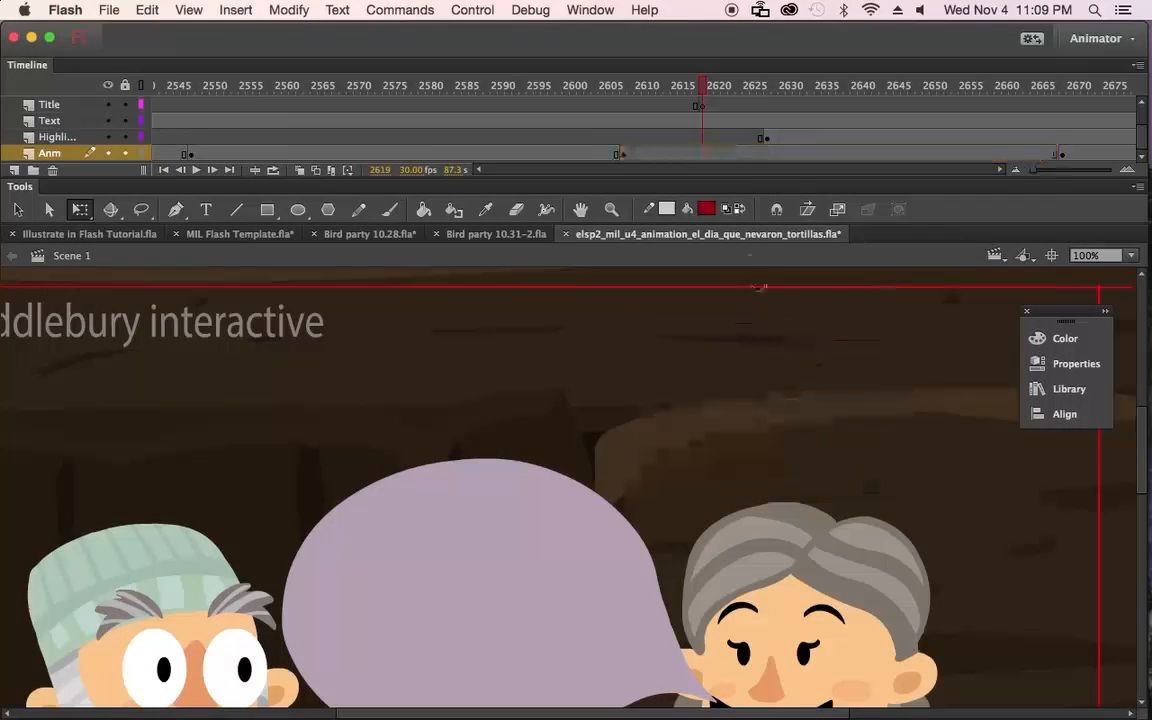
{"action": "left_click", "coordinate": [705, 107]}
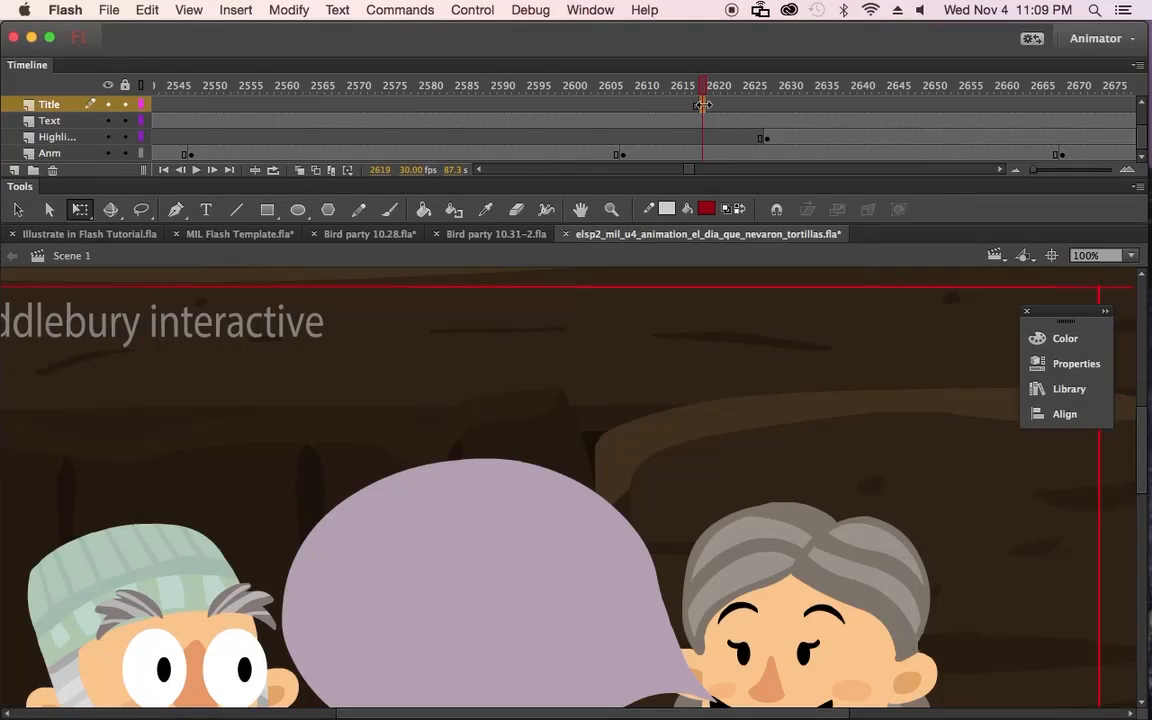
{"action": "key", "text": "ctrl+v"}
{"action": "left_click_drag", "start_coordinate": [583, 457], "coordinate": [823, 418]}
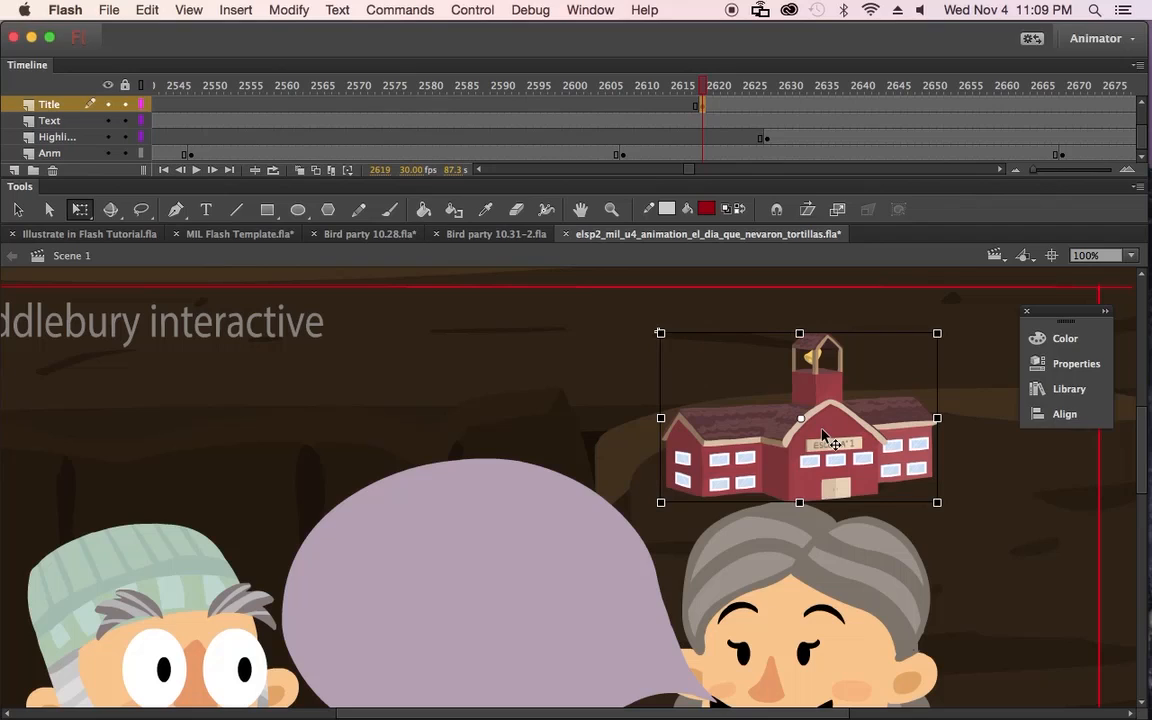
Step: Duplicate the school beside the original and apply a 100% white Tint color effect to the copy
{"action": "left_click_drag", "start_coordinate": [822, 432], "coordinate": [561, 477]}
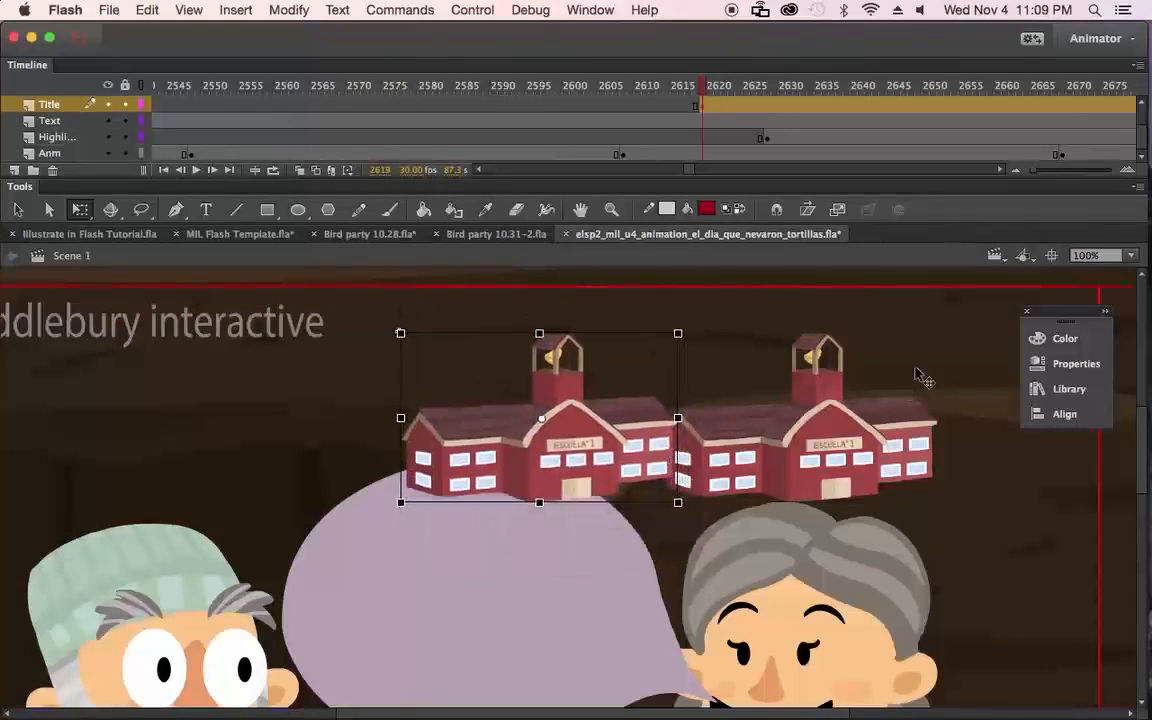
{"action": "left_click", "coordinate": [1070, 366]}
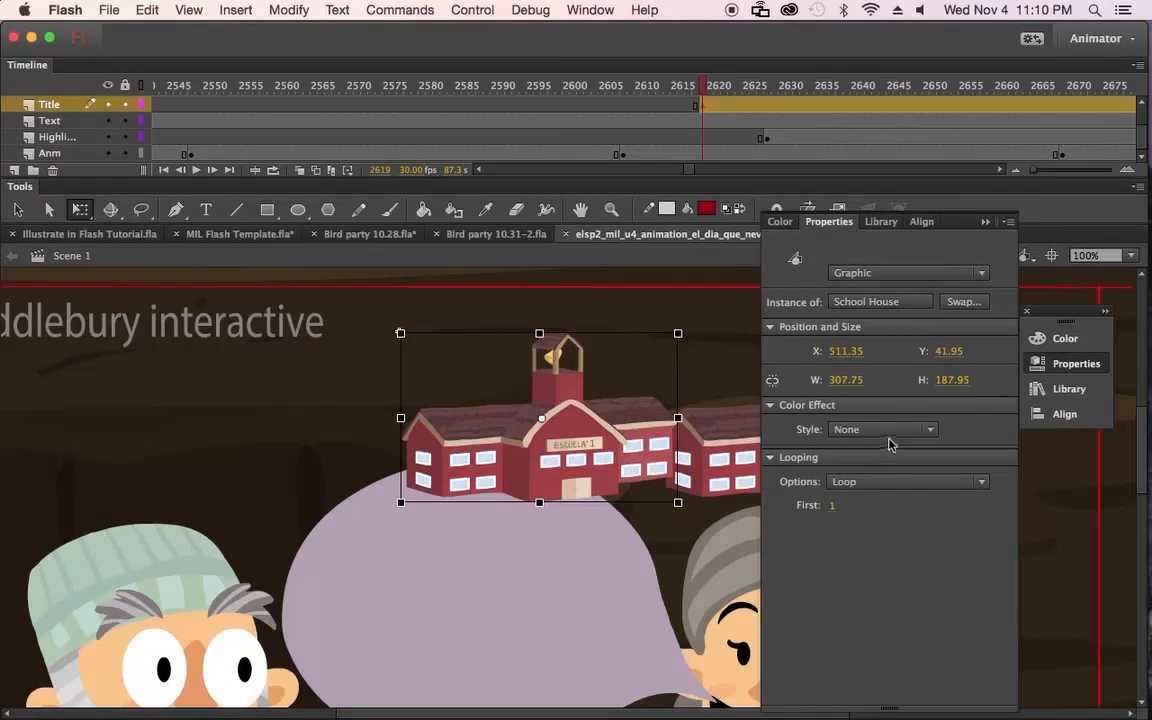
{"action": "left_click", "coordinate": [930, 433]}
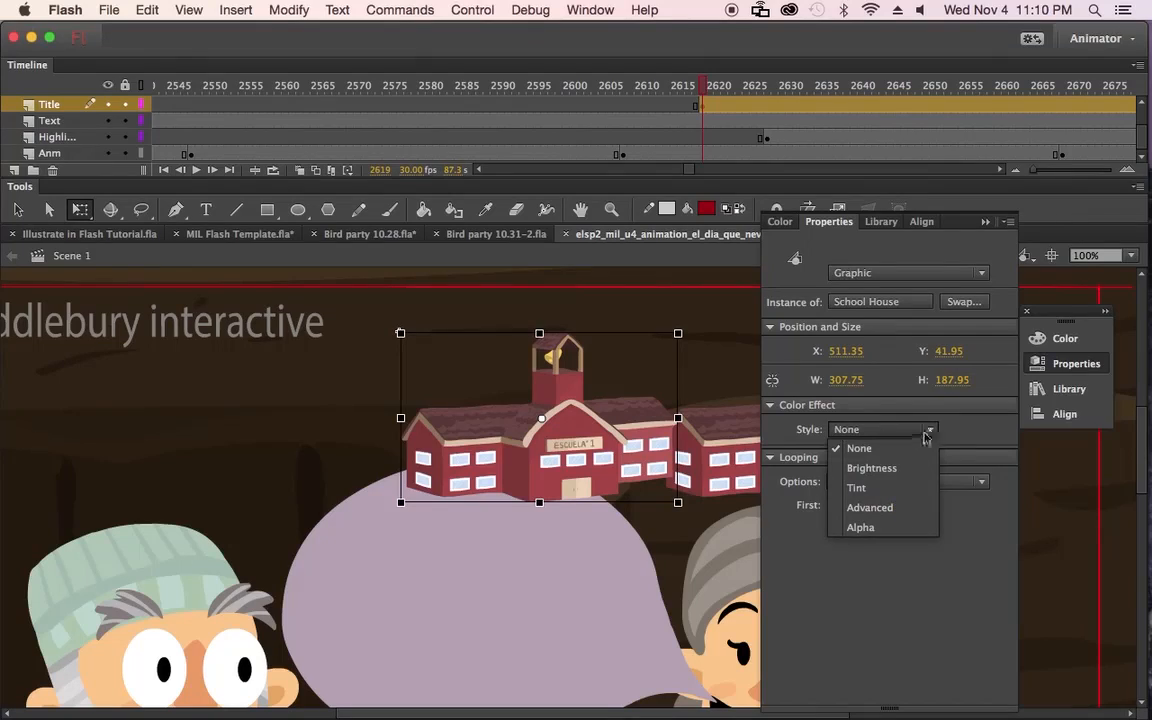
{"action": "left_click", "coordinate": [904, 488]}
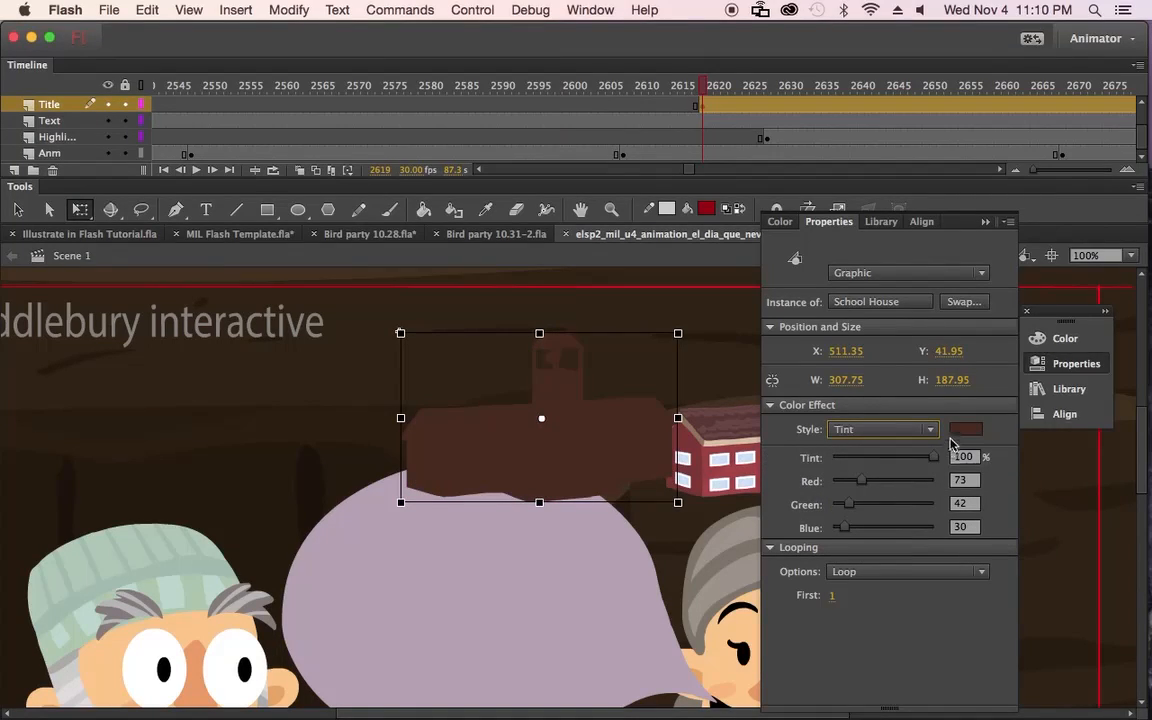
{"action": "mouse_move", "coordinate": [933, 457]}
{"action": "left_mouse_down"}
{"action": "mouse_move", "coordinate": [895, 463]}
{"action": "mouse_move", "coordinate": [945, 462]}
{"action": "mouse_move", "coordinate": [893, 468]}
{"action": "mouse_move", "coordinate": [938, 460]}
{"action": "left_mouse_up"}
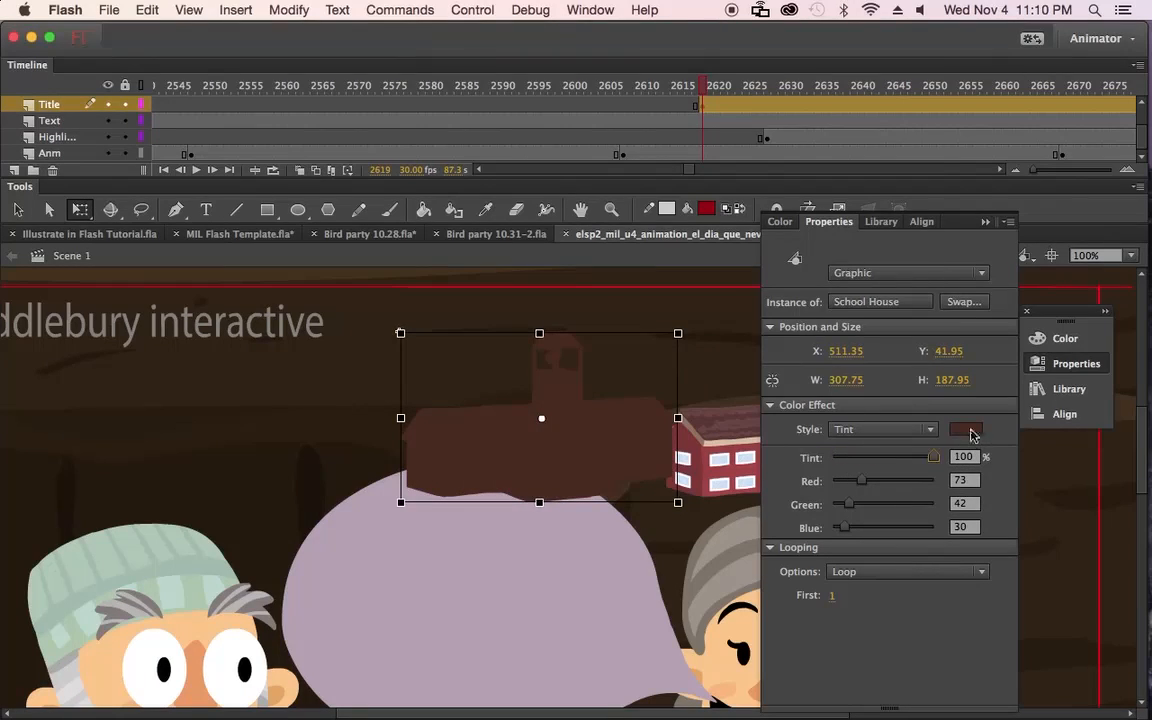
{"action": "left_click", "coordinate": [965, 429]}
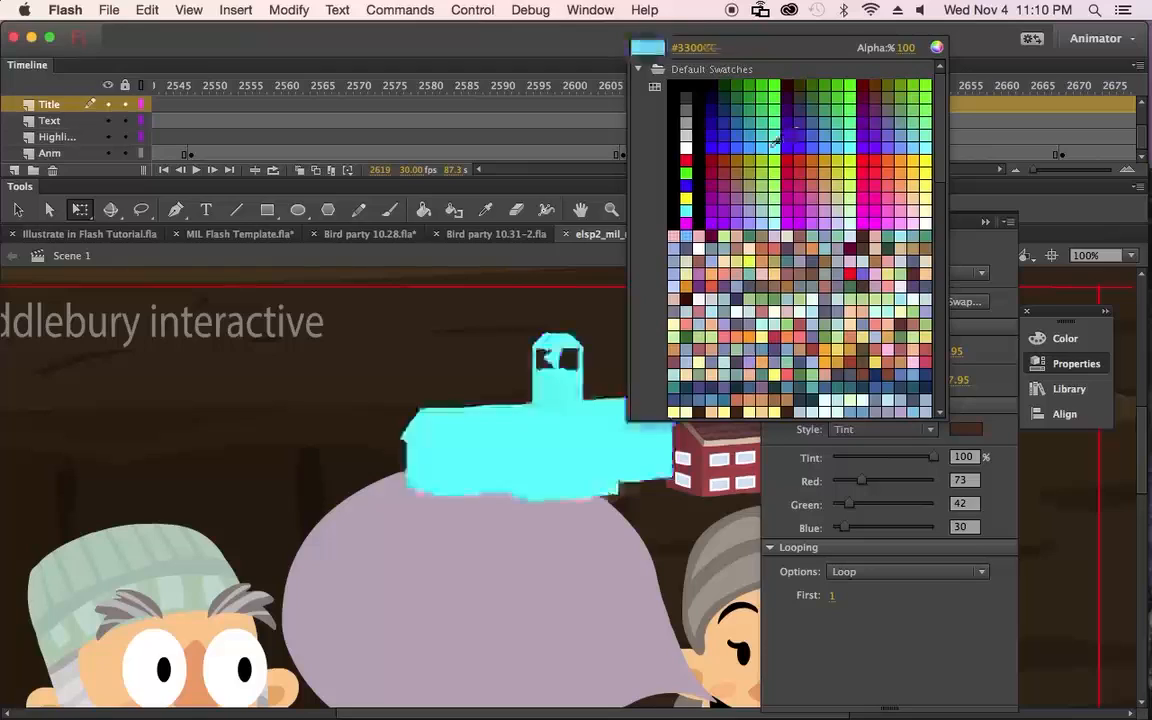
{"action": "left_click", "coordinate": [693, 140]}
Step: Place the white school copy over the original and send it backward behind the red school
{"action": "left_click_drag", "start_coordinate": [630, 445], "coordinate": [893, 449]}
{"action": "right_click", "coordinate": [861, 450]}
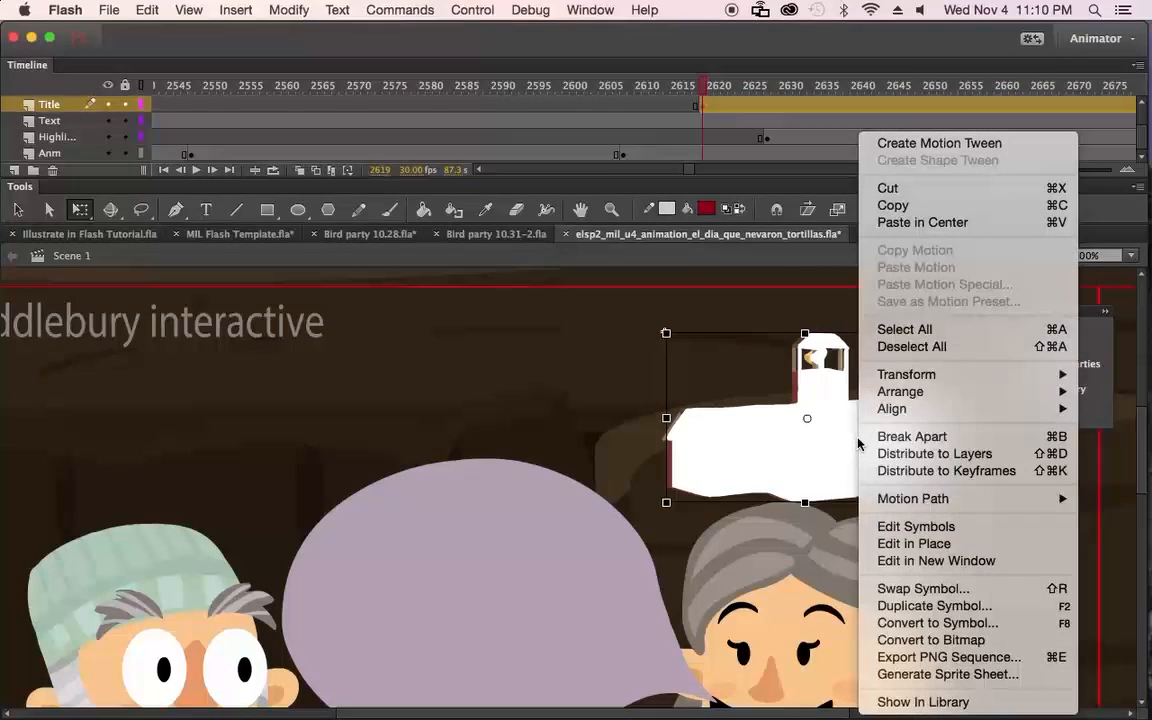
{"action": "mouse_move", "coordinate": [899, 397]}
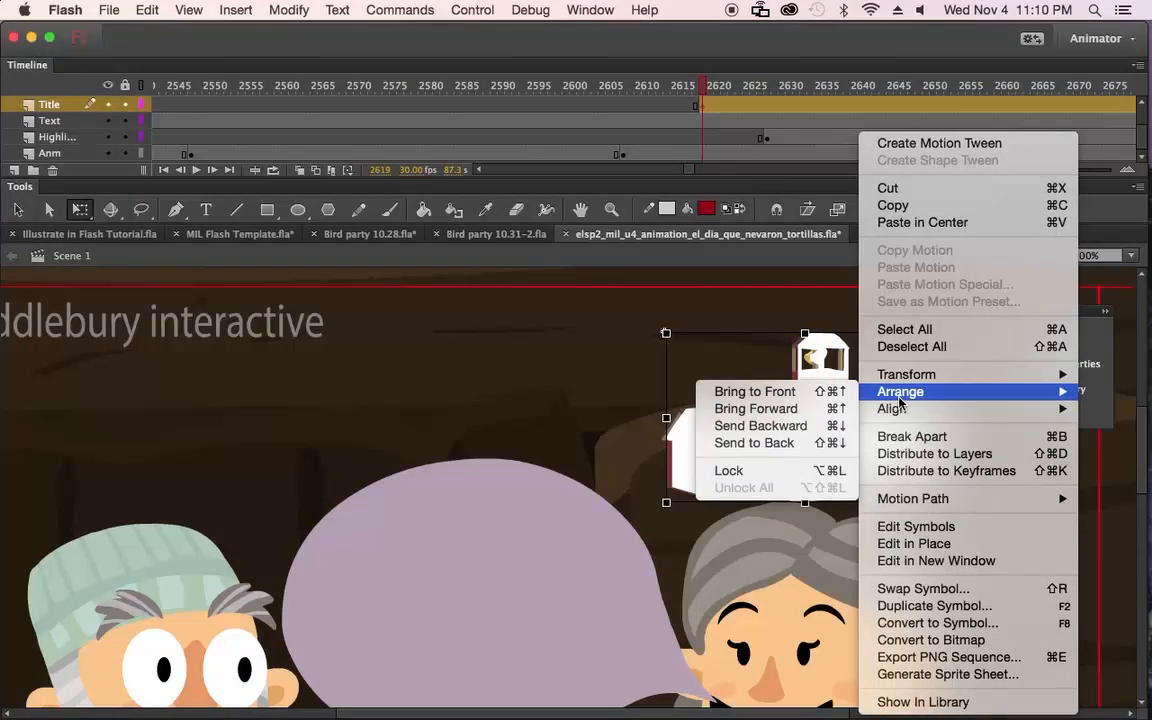
{"action": "left_click", "coordinate": [802, 428]}
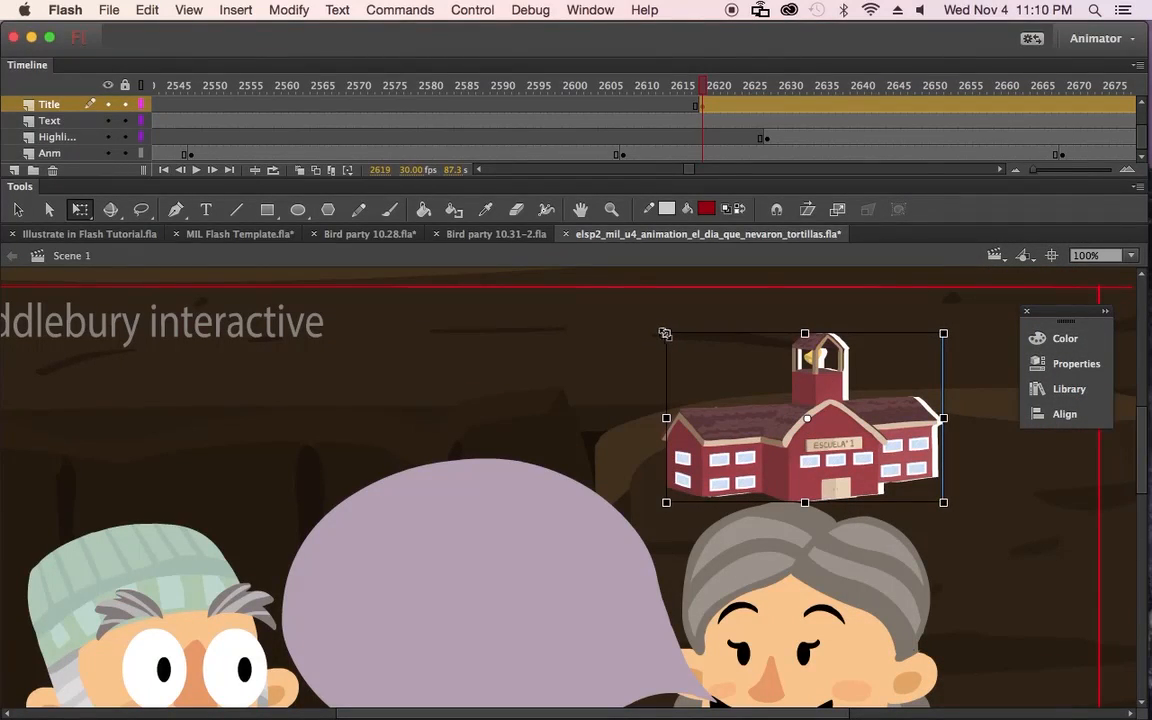
Step: Enlarge the white copy slightly and nudge it left to form an even outline around the red school
{"action": "left_click_drag", "start_coordinate": [665, 334], "coordinate": [655, 328]}
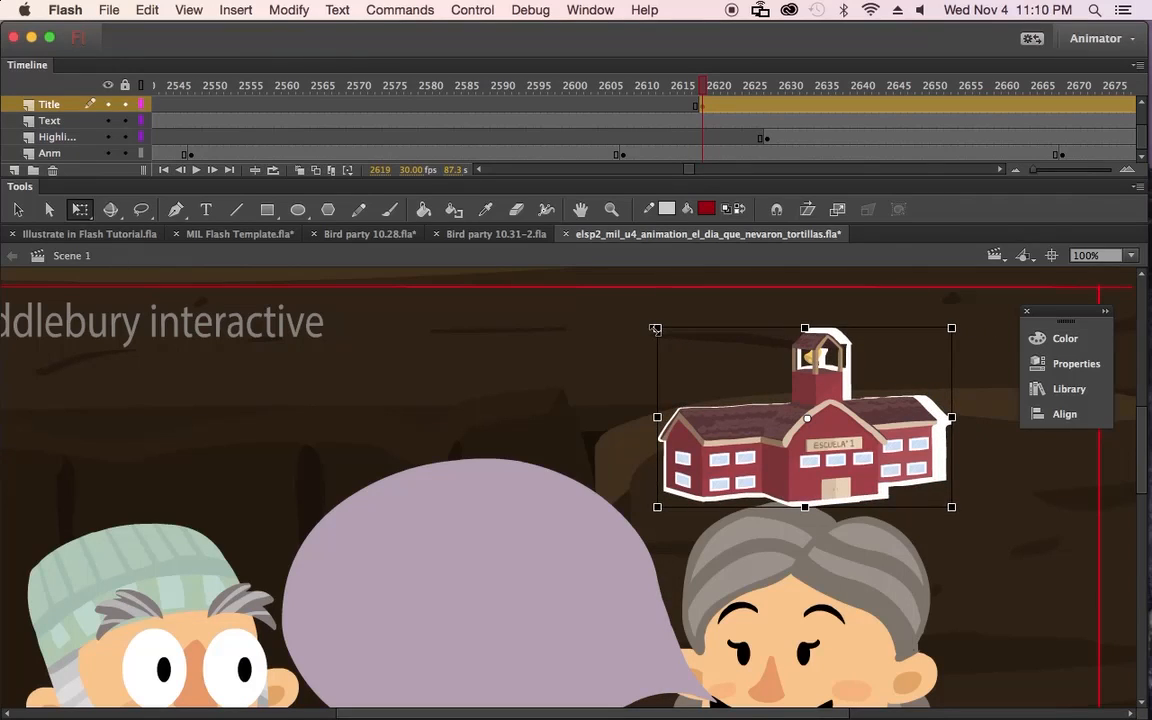
{"action": "left_click_drag", "start_coordinate": [655, 328], "coordinate": [651, 325]}
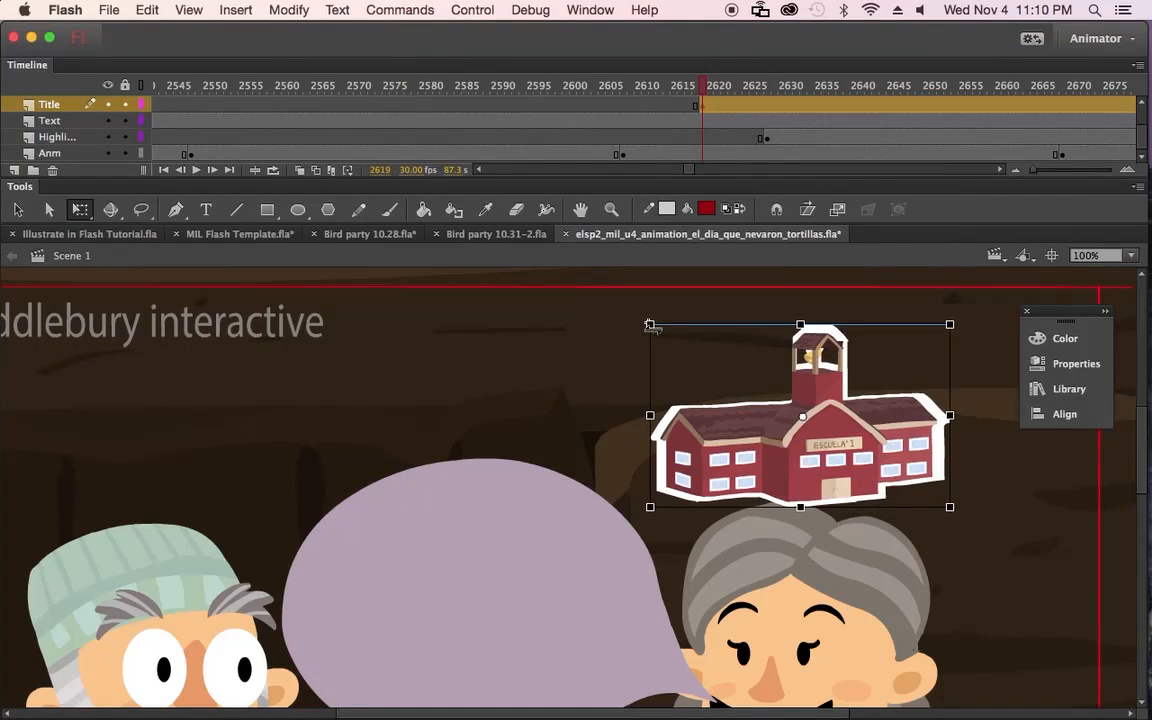
{"action": "left_click_drag", "start_coordinate": [951, 414], "coordinate": [948, 414]}
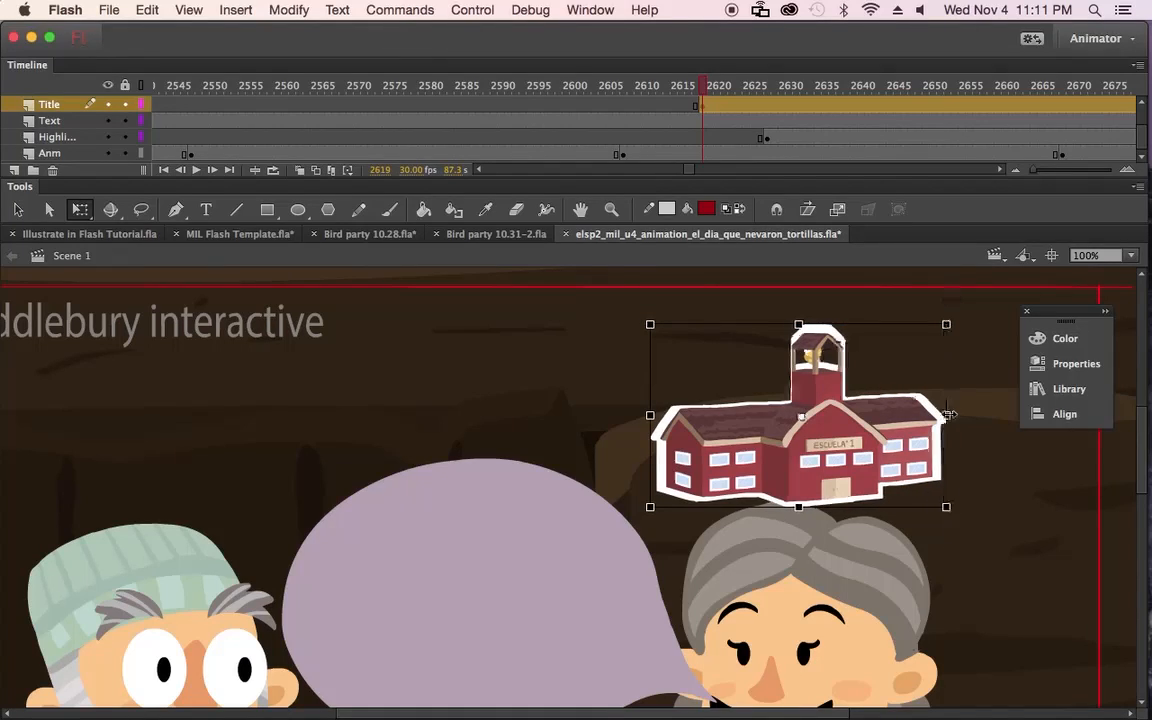
{"action": "left_click_drag", "start_coordinate": [650, 415], "coordinate": [654, 415]}
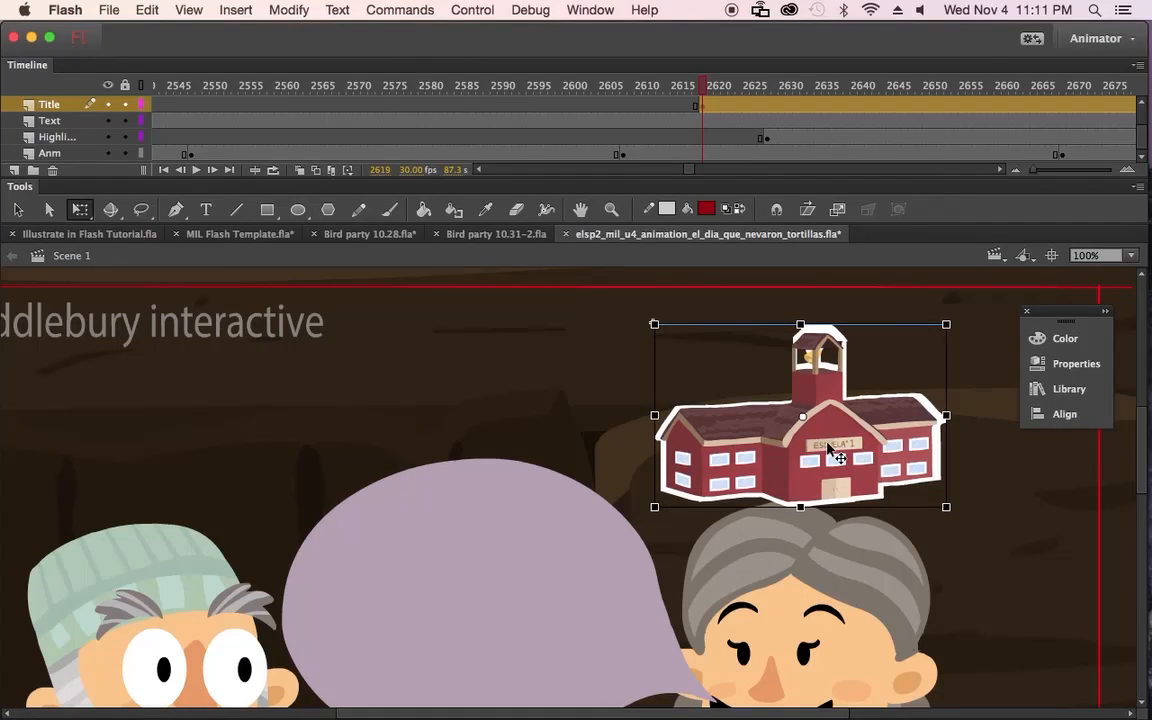
{"action": "key", "text": "Left"}
{"action": "key", "text": "Left"}
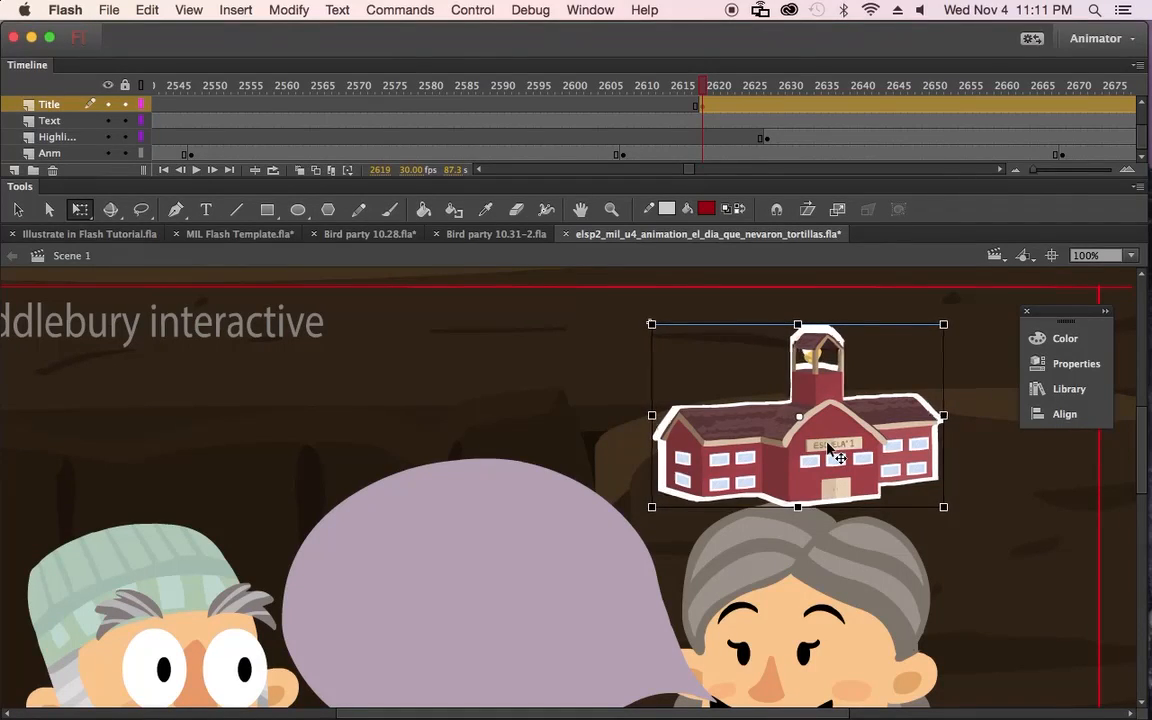
{"action": "left_click", "coordinate": [961, 552]}
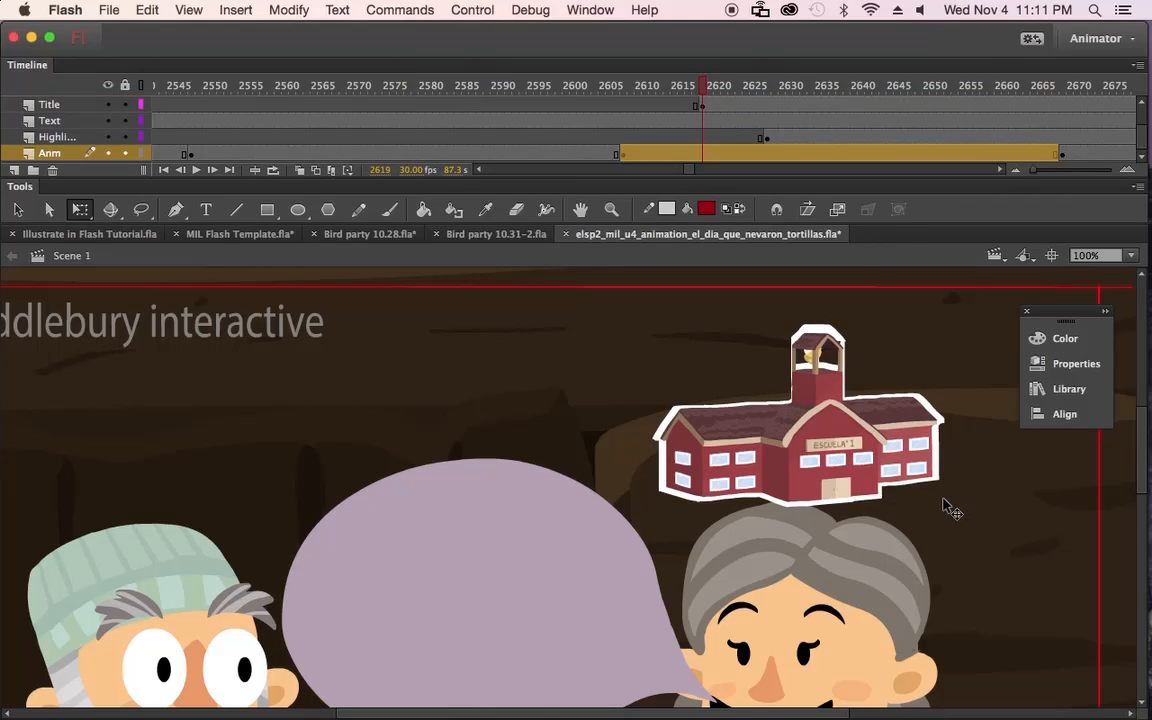
Step: Reselect the white school silhouette and slide it out to the left from behind the red school
{"action": "left_click", "coordinate": [820, 330]}
{"action": "left_click_drag", "start_coordinate": [799, 324], "coordinate": [799, 324]}
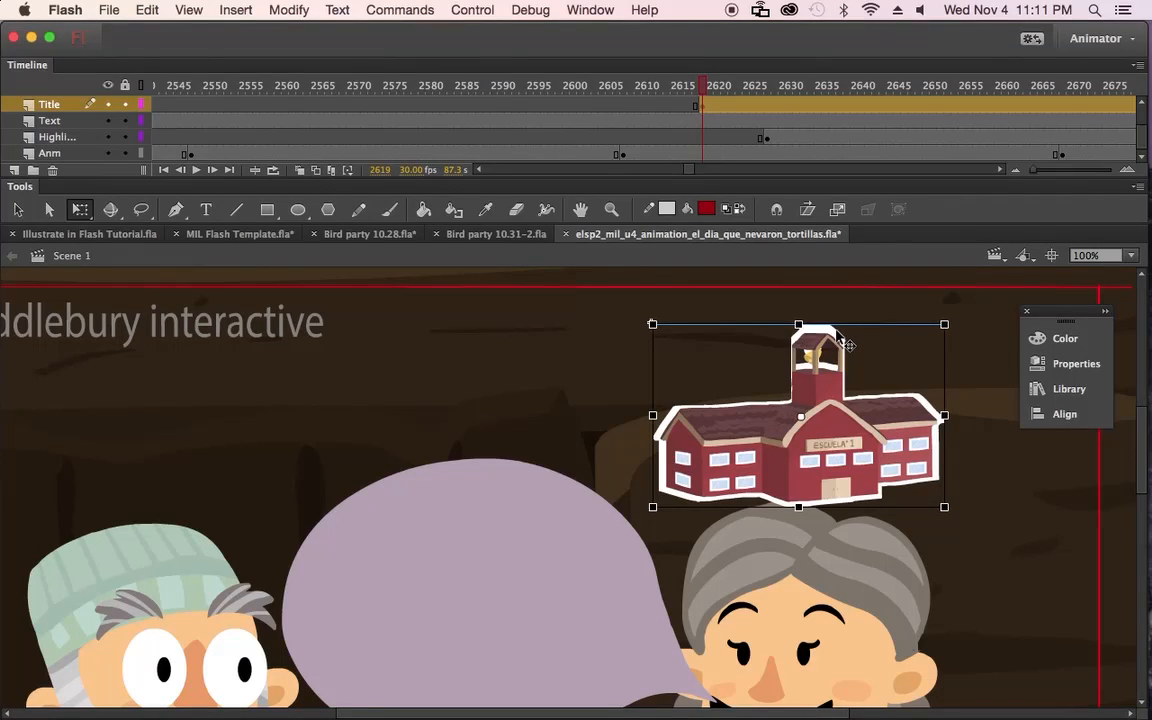
{"action": "left_click_drag", "start_coordinate": [846, 345], "coordinate": [651, 326]}
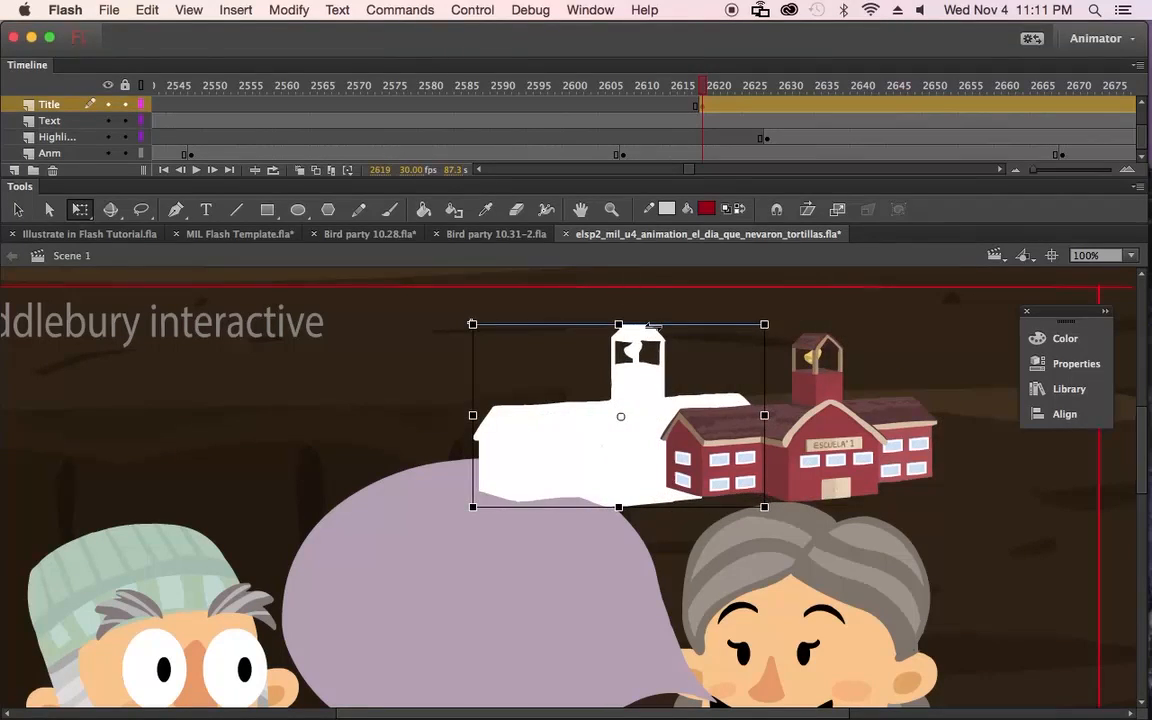
Step: Delete the white silhouette and duplicate the red school beside the original
{"action": "key", "text": "Delete"}
{"action": "left_click", "coordinate": [824, 365]}
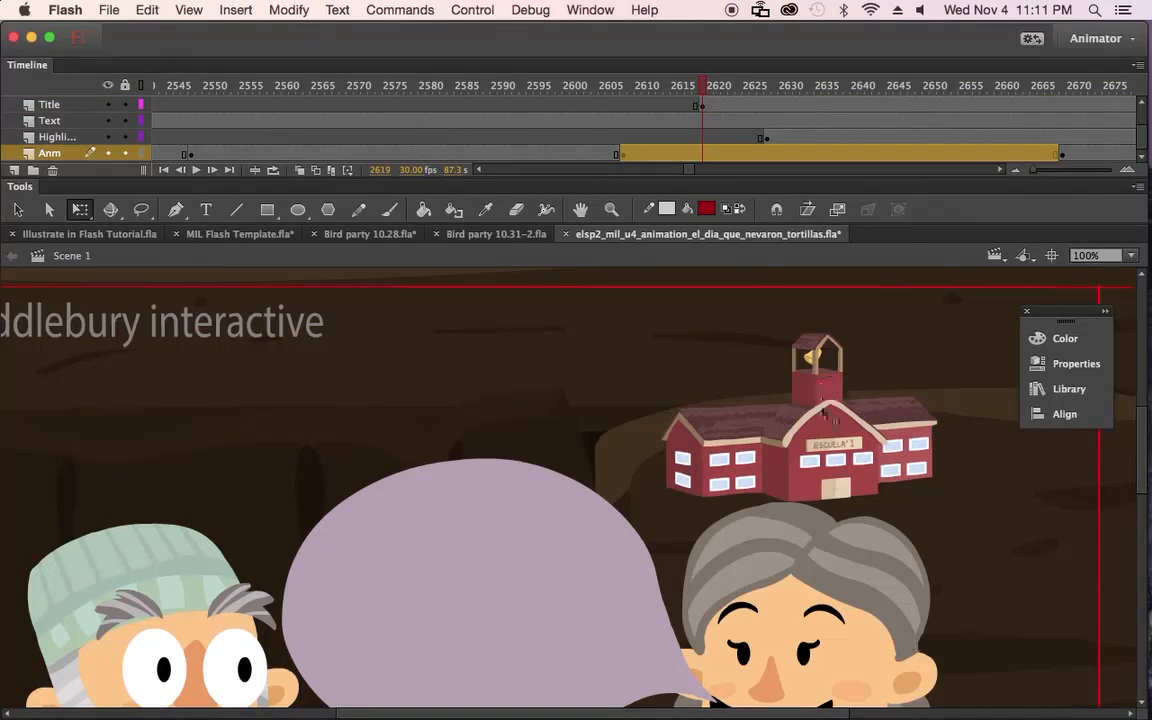
{"action": "left_click", "coordinate": [830, 428]}
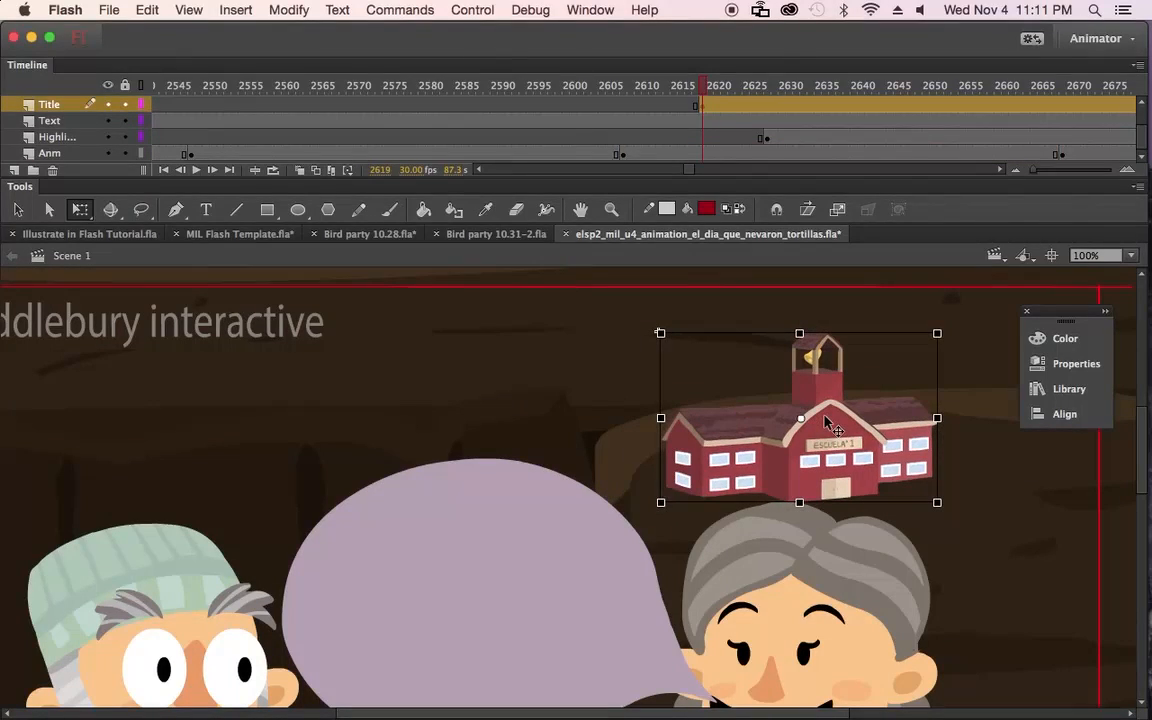
{"action": "left_click_drag", "start_coordinate": [828, 422], "coordinate": [601, 415]}
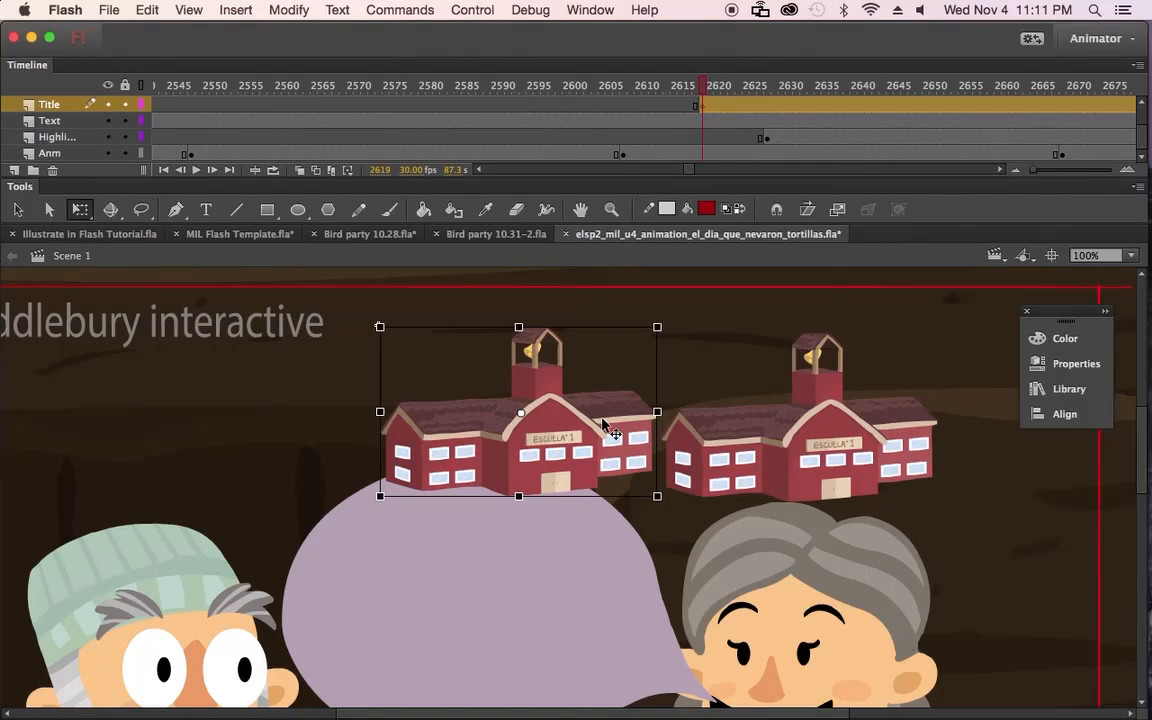
Step: Break apart the duplicated school symbol into raw shapes and inspect them up close
{"action": "right_click", "coordinate": [603, 425]}
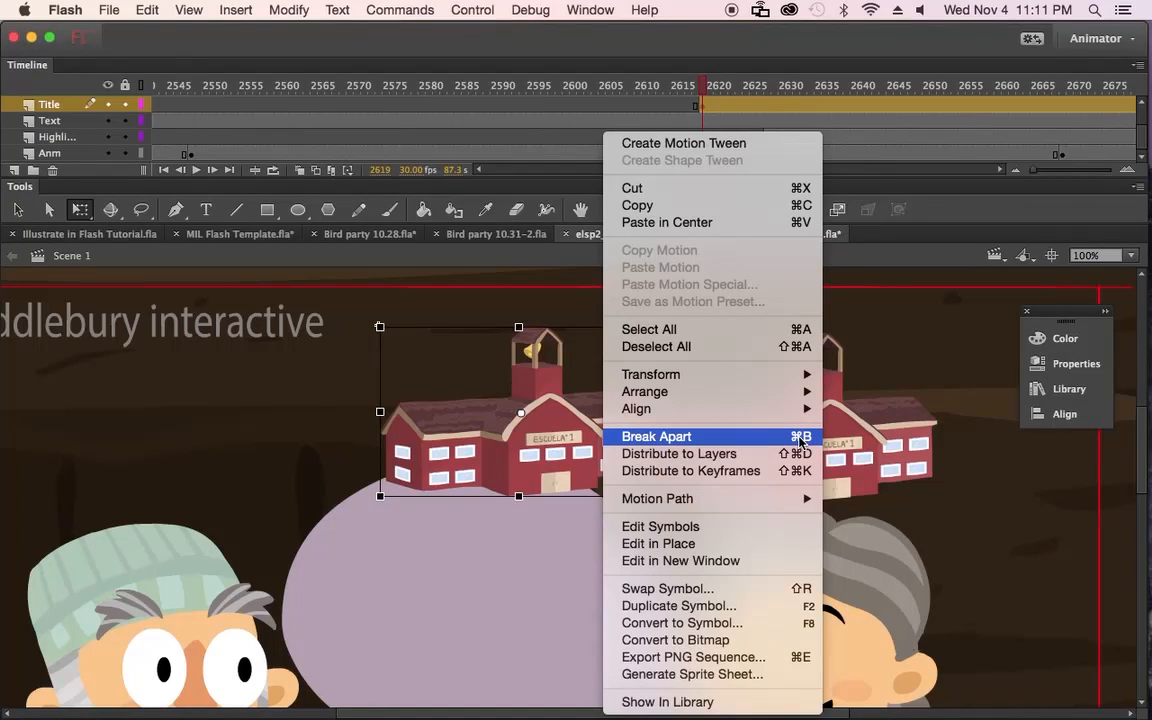
{"action": "left_click", "coordinate": [521, 379]}
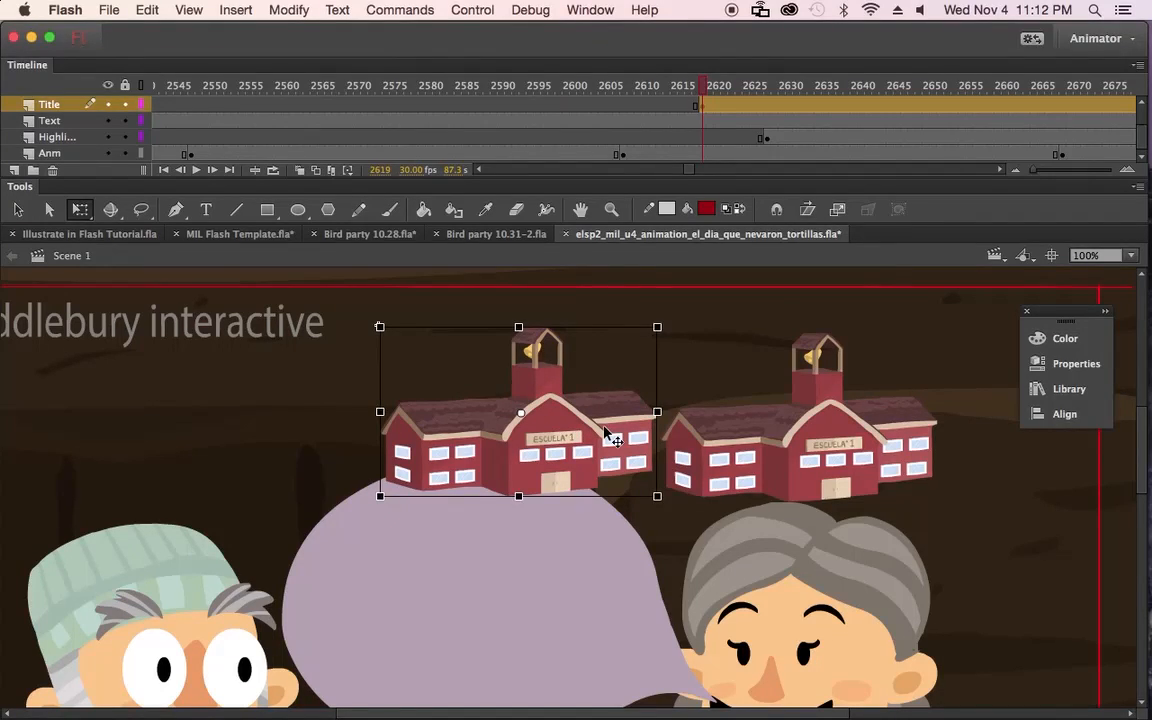
{"action": "key", "text": "super+b"}
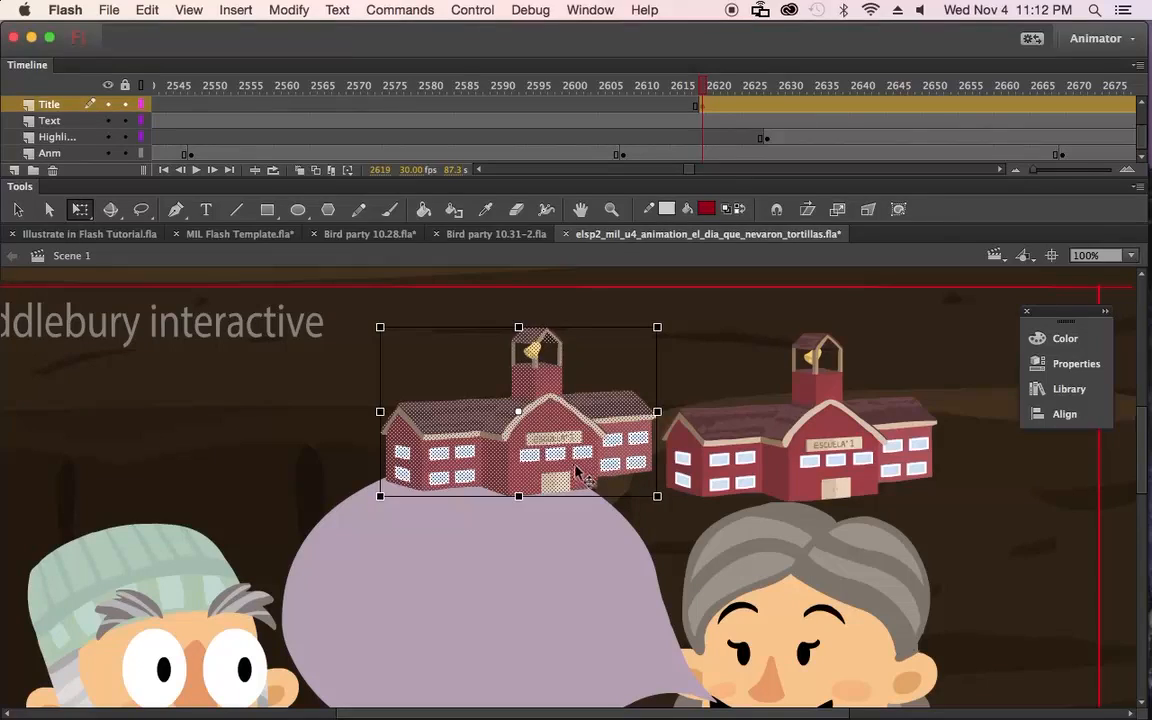
{"action": "left_click", "coordinate": [584, 452]}
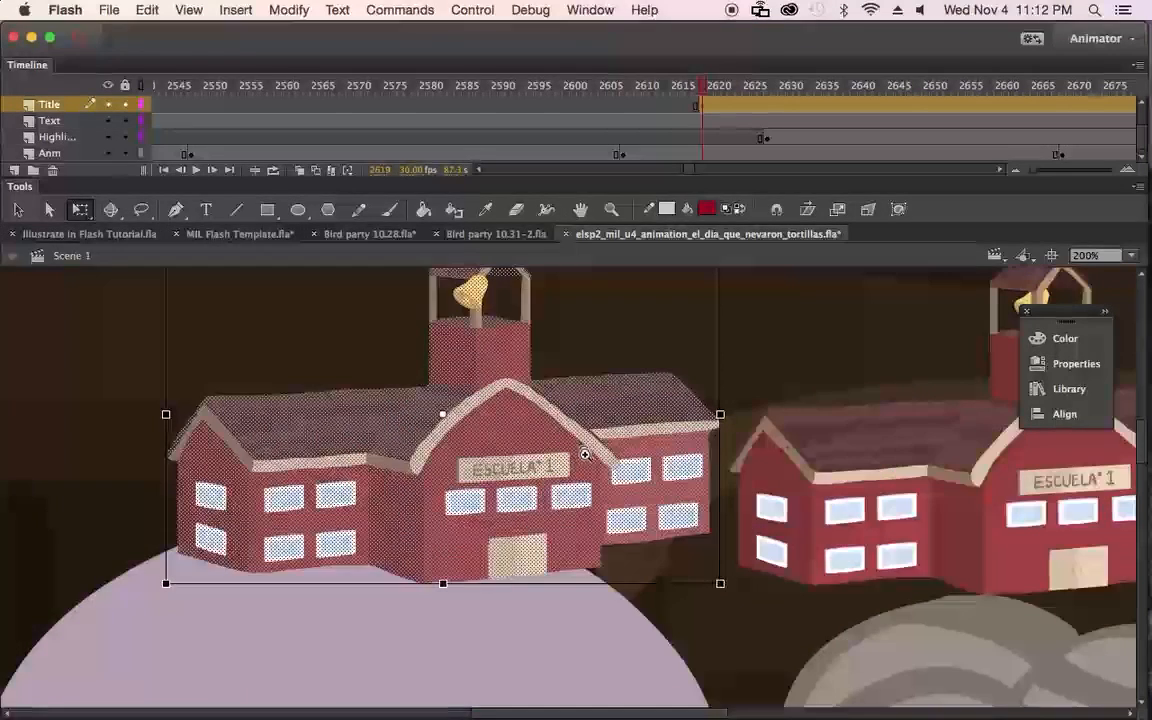
{"action": "left_click", "coordinate": [585, 455]}
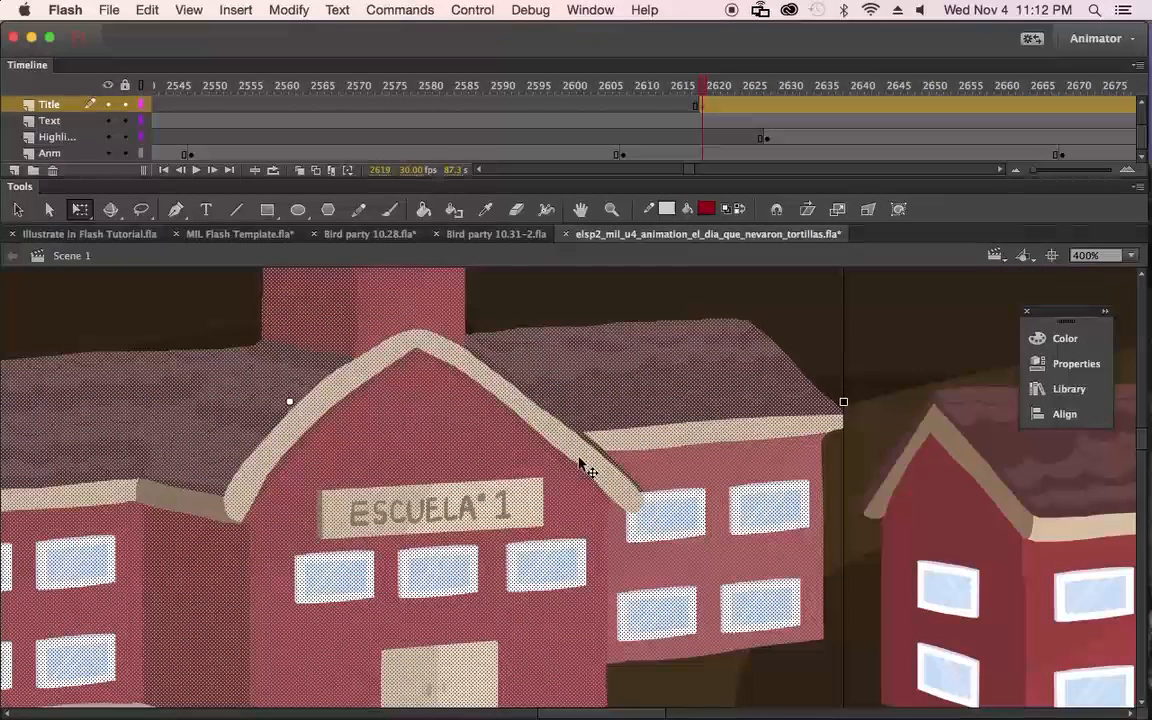
{"action": "key", "text": "alt+super+8"}
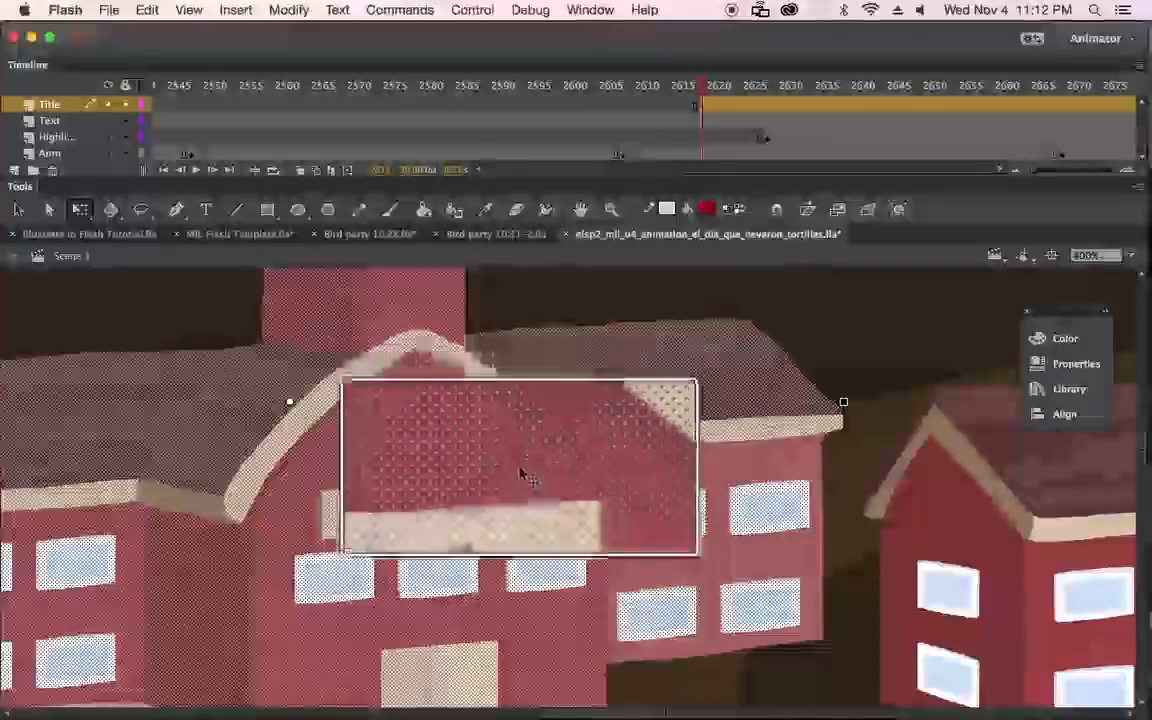
{"action": "key", "text": "alt+super+8"}
{"action": "left_click", "coordinate": [651, 489], "text": "alt+super"}
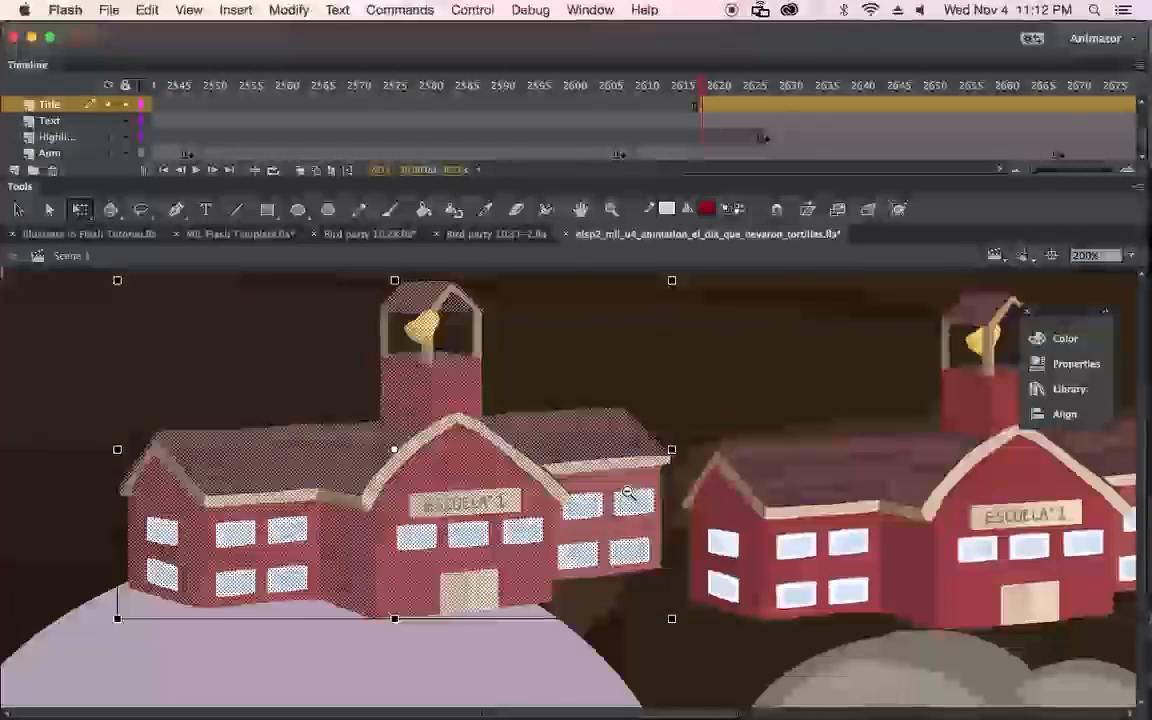
{"action": "left_click", "coordinate": [626, 485], "text": "alt+super"}
{"action": "scroll", "coordinate": [575, 468], "scroll_direction": "left", "scroll_amount": 1}
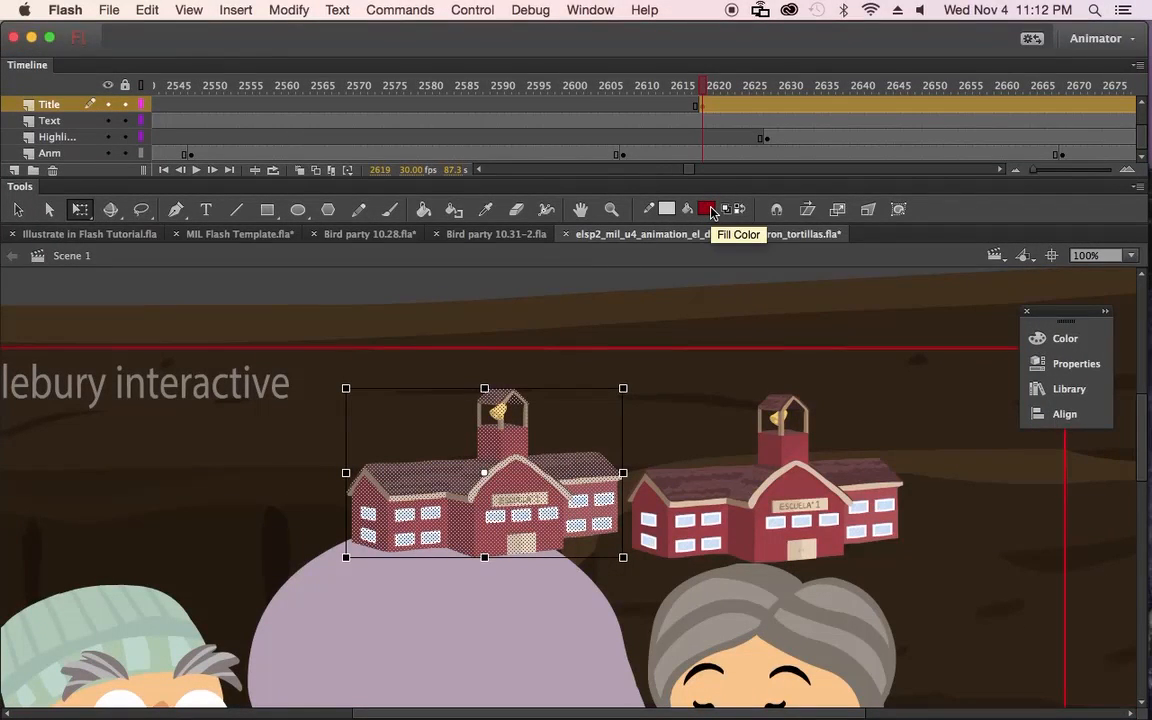
Step: Fill the broken-apart school copy with white (#FFFFFF) and place it directly behind the red school
{"action": "left_click", "coordinate": [707, 209]}
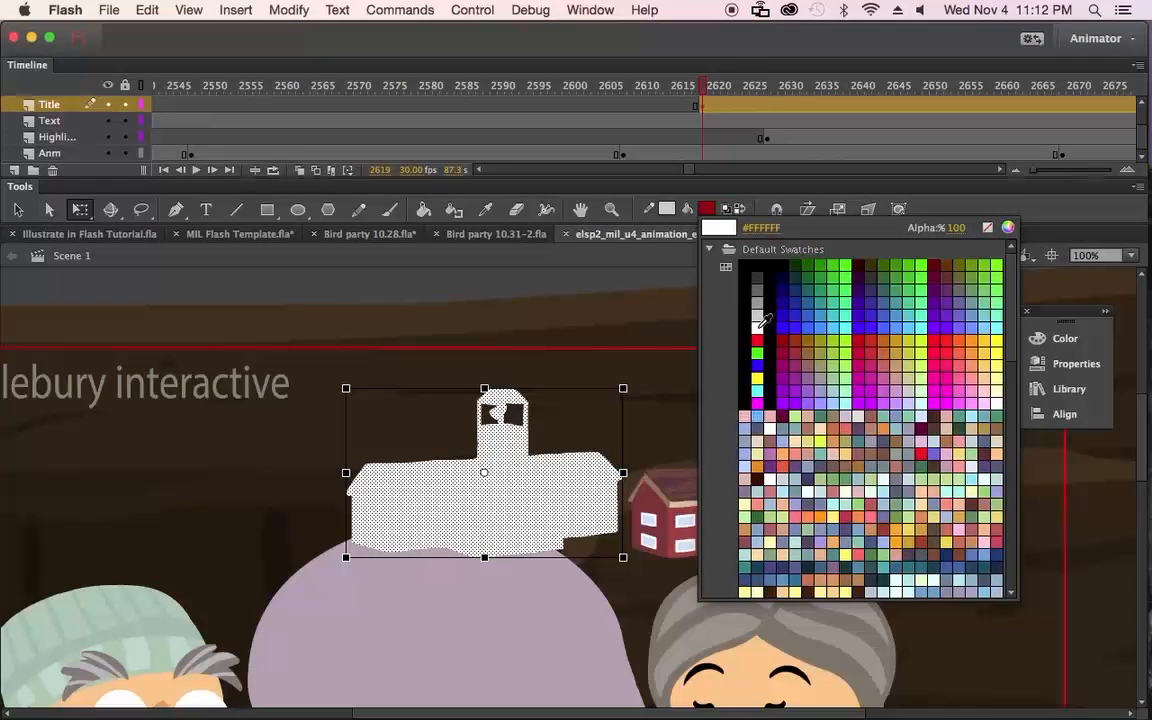
{"action": "left_click", "coordinate": [762, 320]}
{"action": "left_click", "coordinate": [556, 447]}
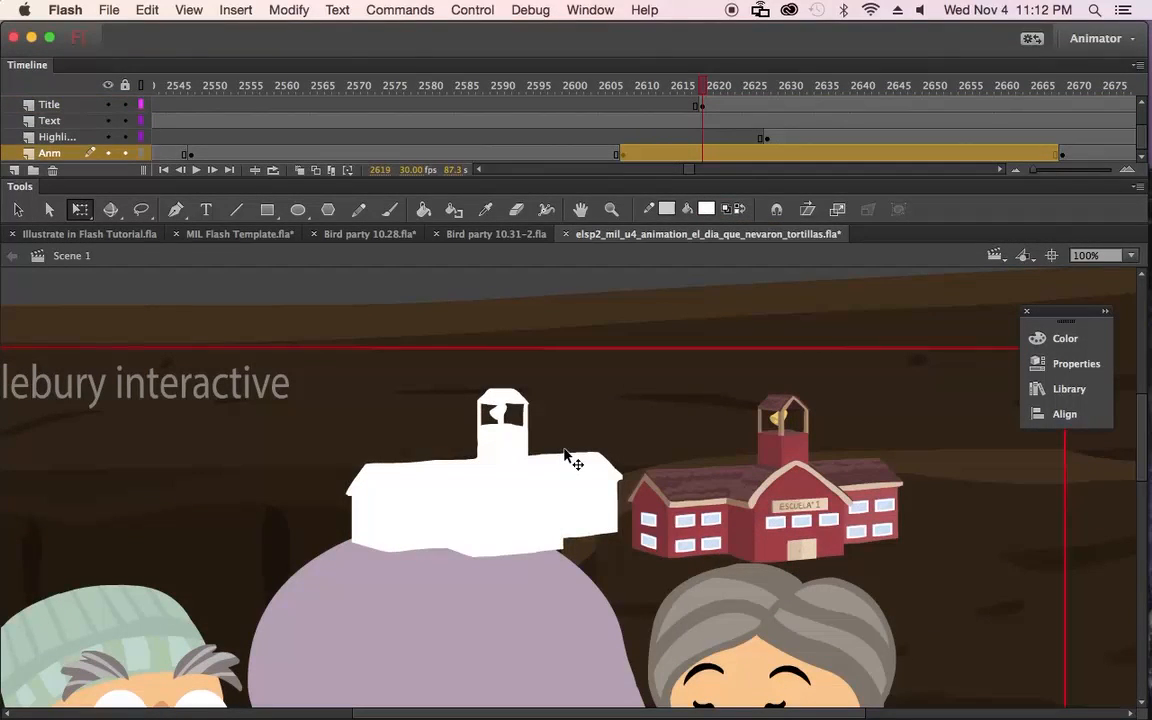
{"action": "left_click_drag", "start_coordinate": [548, 470], "coordinate": [900, 482]}
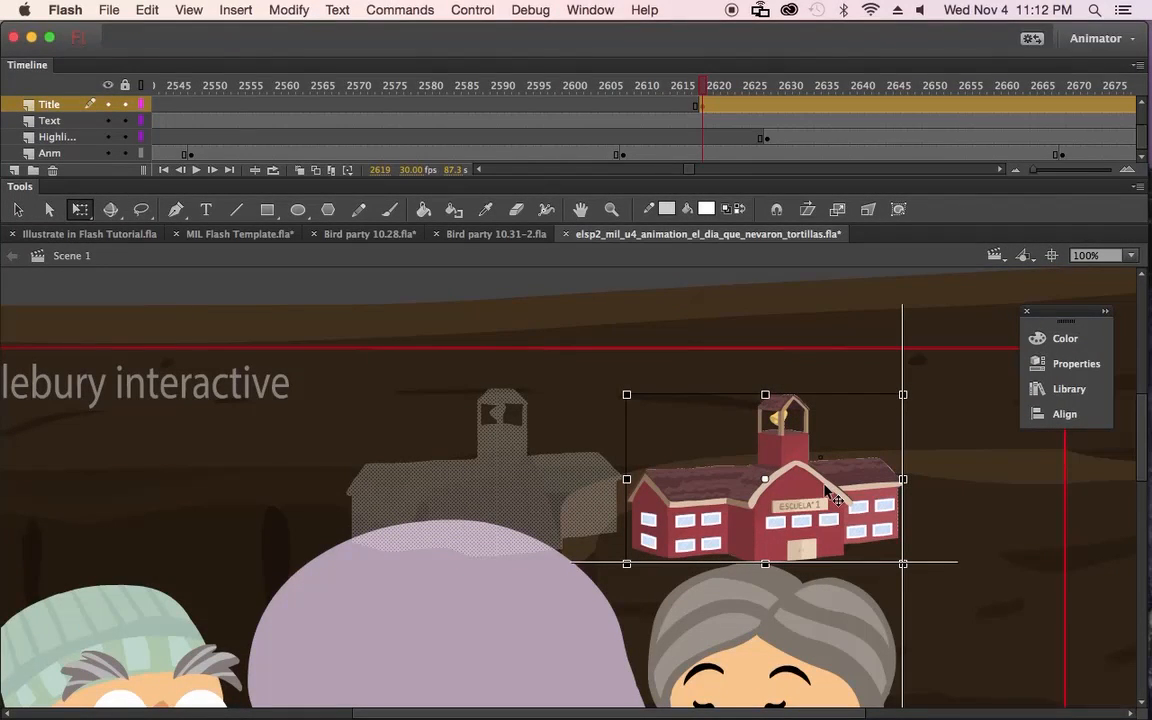
{"action": "left_click_drag", "start_coordinate": [832, 496], "coordinate": [832, 496]}
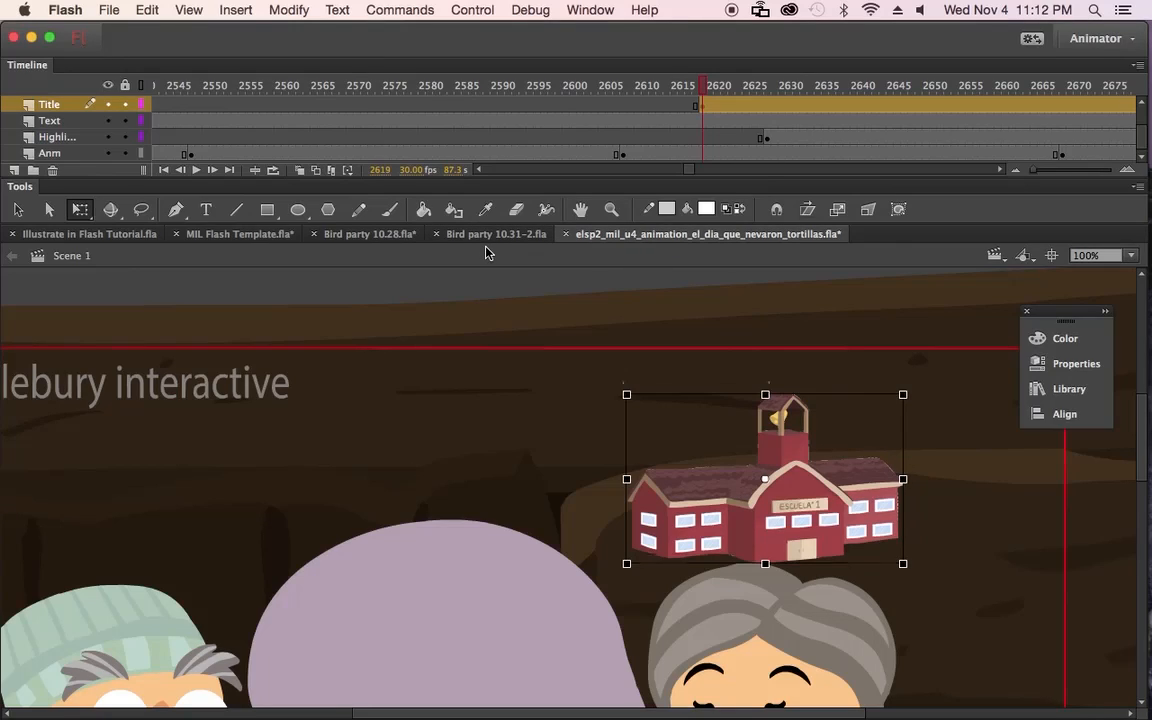
Step: Nudge the white silhouette up and to the left, out from behind the red school
{"action": "key", "text": "shift+Up"}
{"action": "key", "text": "shift+Up"}
{"action": "key", "text": "shift+Left"}
{"action": "key", "text": "shift+Left"}
{"action": "key", "text": "shift+Left"}
{"action": "key", "text": "shift+Left"}
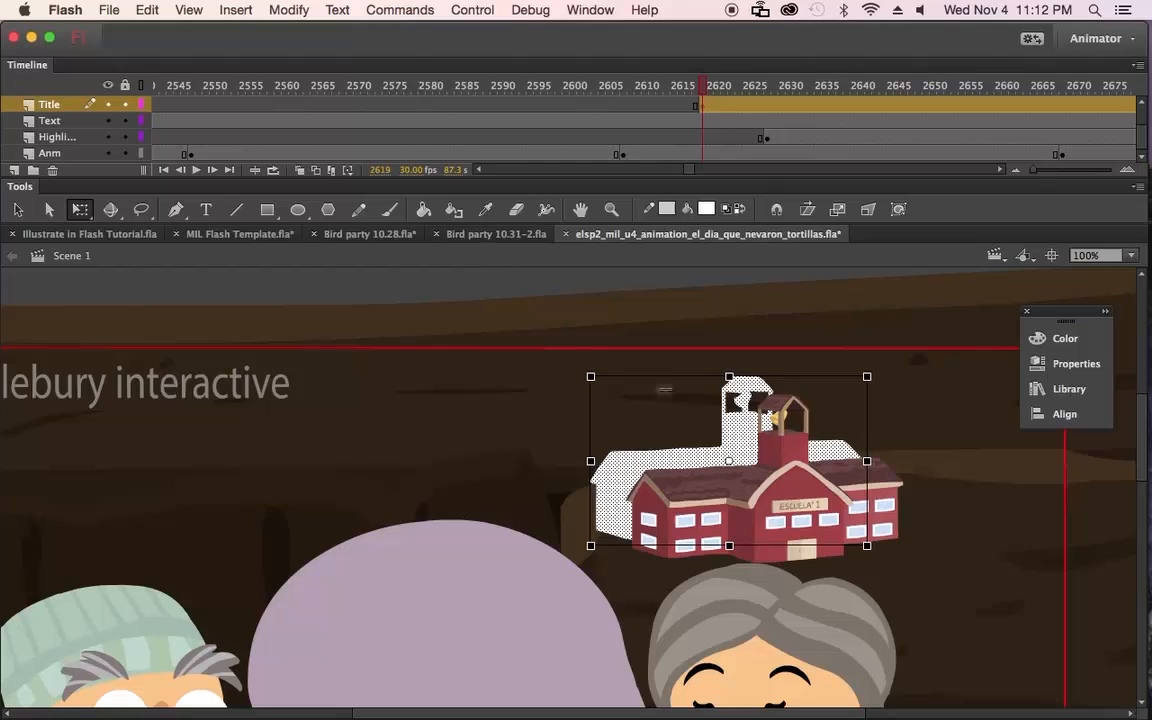
{"action": "key", "text": "shift+Up"}
{"action": "key", "text": "shift+Up"}
{"action": "key", "text": "shift+Up"}
{"action": "key", "text": "shift+Left"}
{"action": "key", "text": "shift+Left"}
{"action": "key", "text": "shift+Left"}
{"action": "key", "text": "shift+Left"}
{"action": "key", "text": "shift+Left"}
{"action": "key", "text": "shift+Left"}
{"action": "key", "text": "shift+Left"}
{"action": "key", "text": "shift+Left"}
{"action": "key", "text": "shift+Left"}
{"action": "key", "text": "shift+Left"}
{"action": "key", "text": "shift+Left"}
{"action": "key", "text": "shift+Left"}
{"action": "key", "text": "shift+Left"}
{"action": "key", "text": "shift+Left"}
{"action": "key", "text": "shift+Left"}
{"action": "key", "text": "shift+Left"}
{"action": "key", "text": "shift+Left"}
{"action": "key", "text": "shift+Left"}
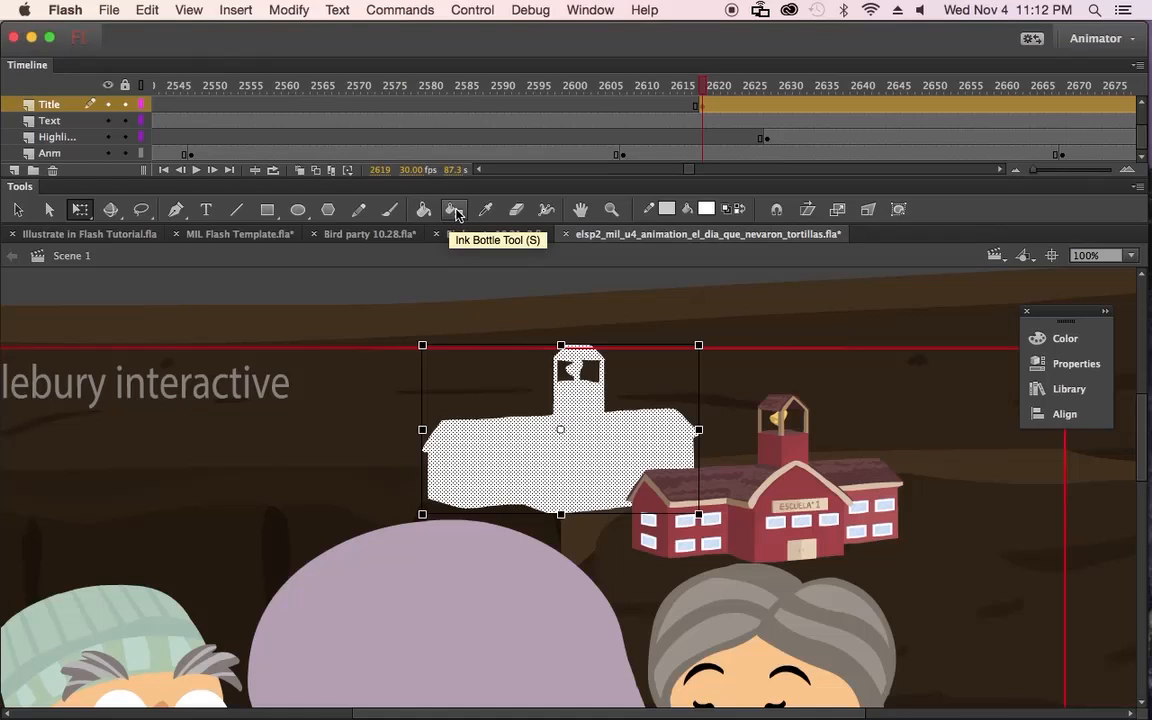
Step: Add a white stroke around the silhouette with the Ink Bottle tool and move it back behind the red school
{"action": "left_click", "coordinate": [455, 211]}
{"action": "left_click", "coordinate": [666, 208]}
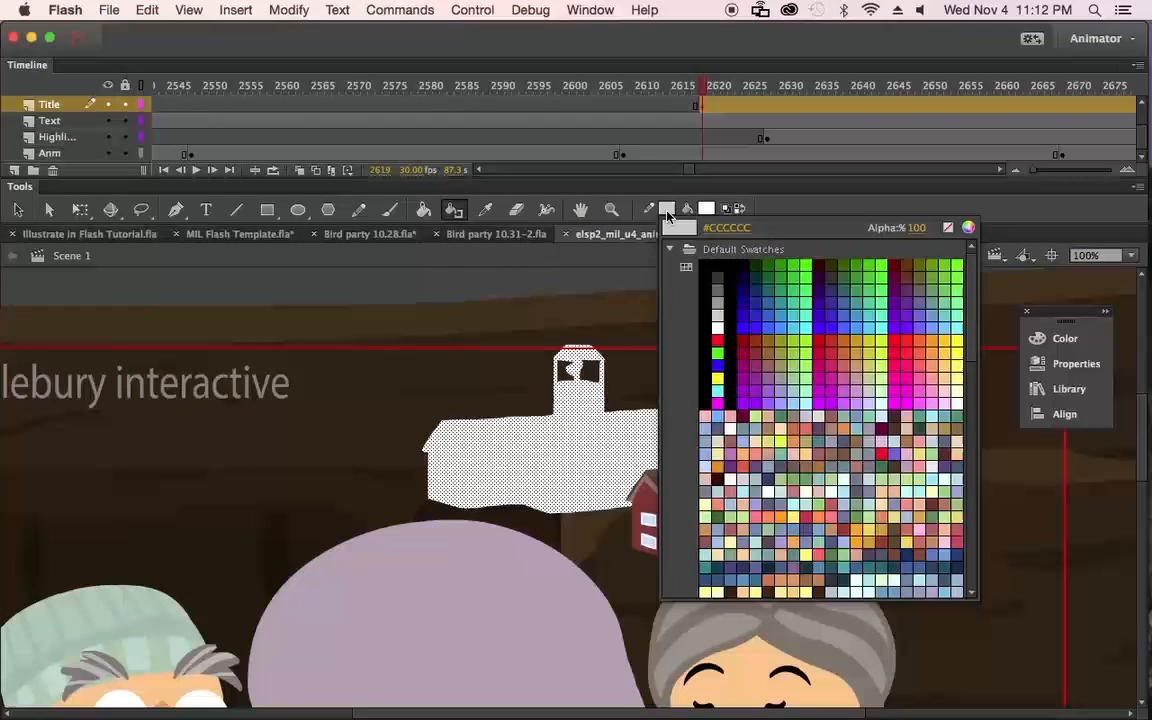
{"action": "left_click", "coordinate": [729, 318]}
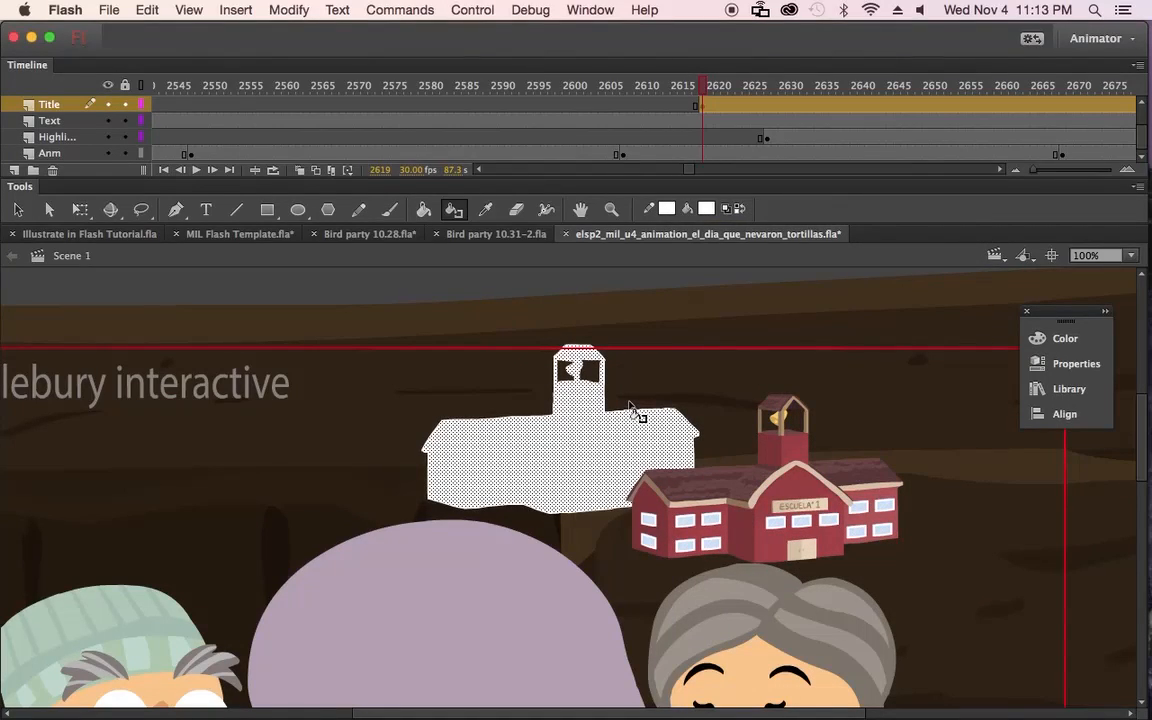
{"action": "key", "text": "v"}
{"action": "left_click_drag", "start_coordinate": [609, 450], "coordinate": [801, 493]}
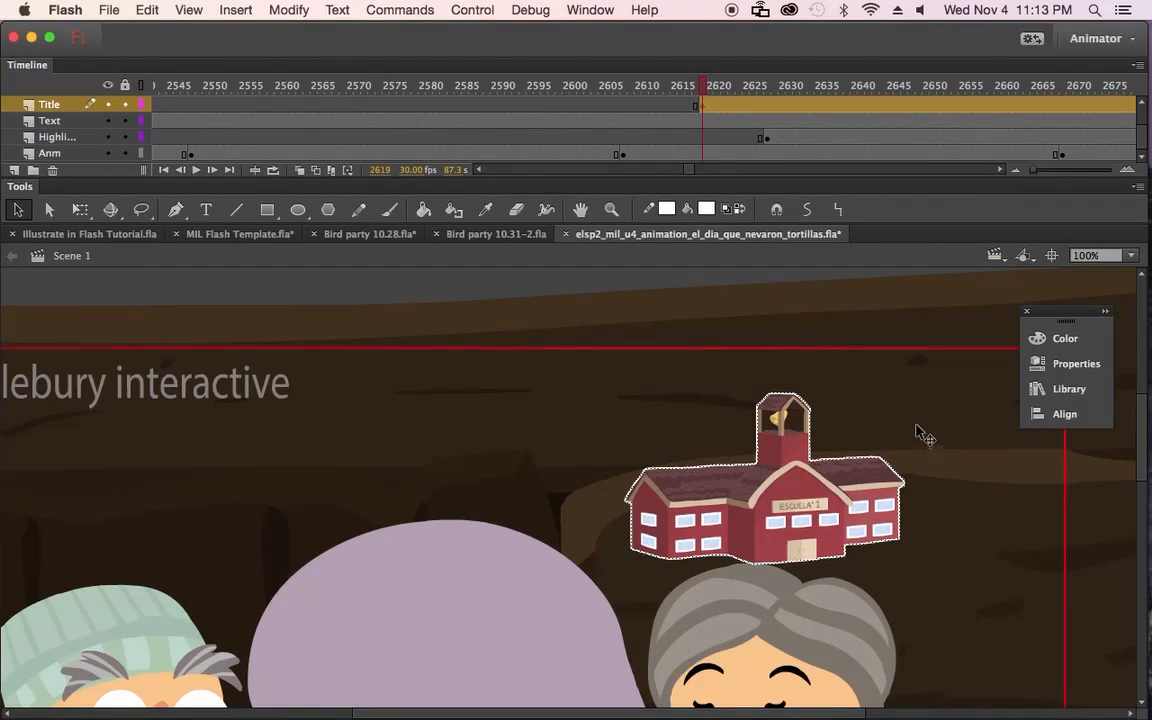
{"action": "left_click", "coordinate": [904, 485]}
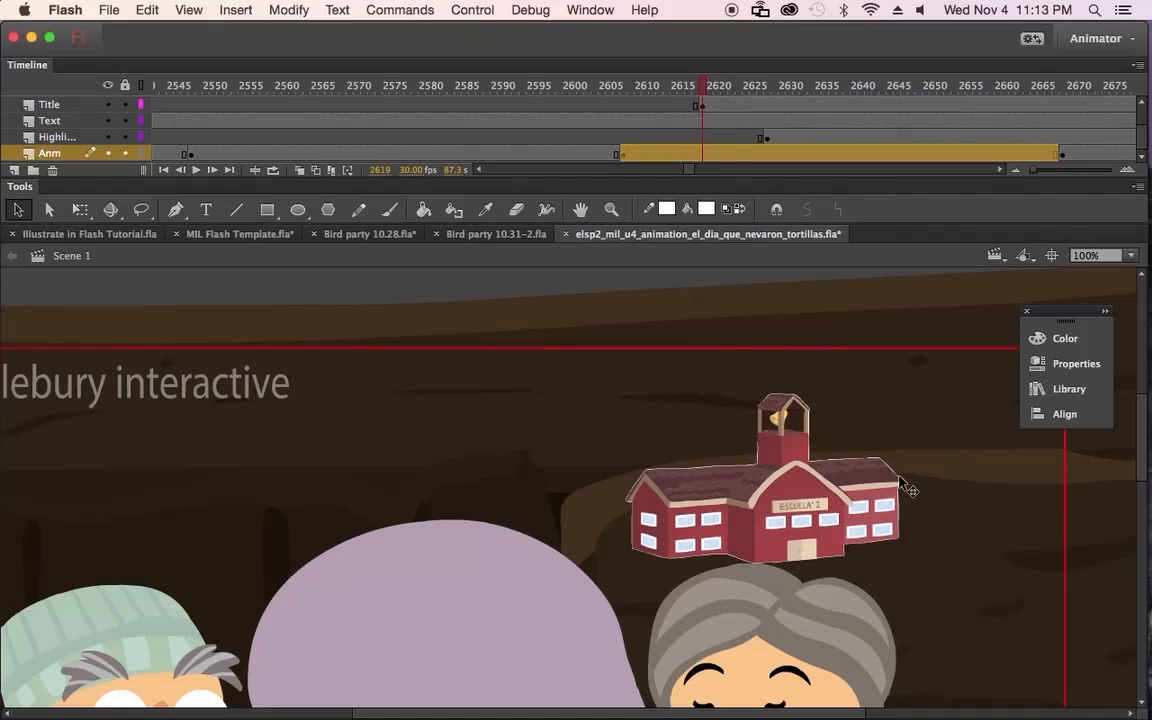
{"action": "double_click", "coordinate": [901, 479]}
{"action": "double_click", "coordinate": [901, 481]}
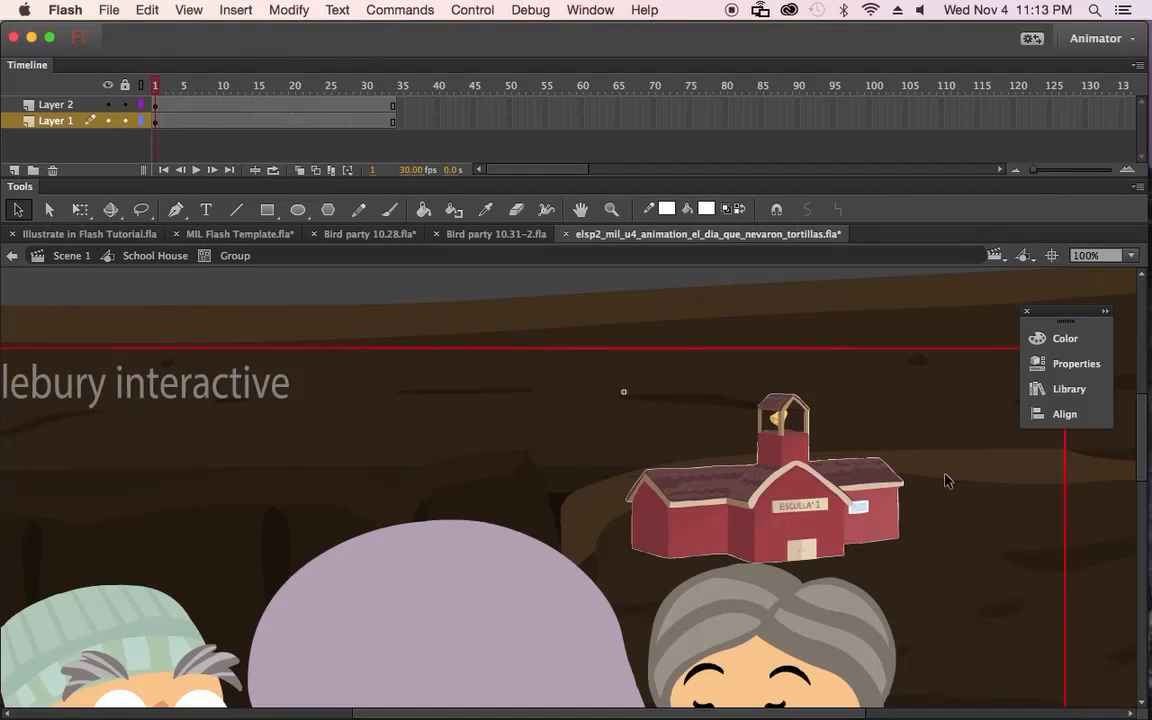
{"action": "double_click", "coordinate": [946, 480]}
{"action": "double_click", "coordinate": [946, 480]}
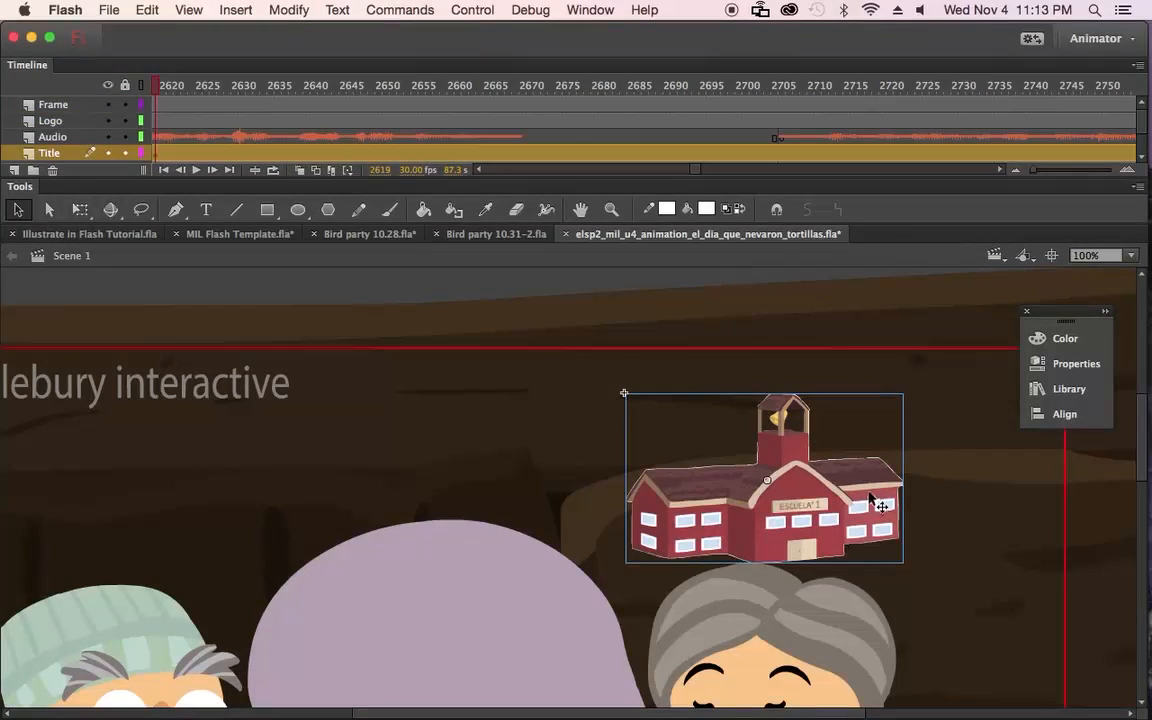
Step: Remove the red school from over the white silhouette and increase the thickness of the silhouette's outline stroke
{"action": "key", "text": "Delete"}
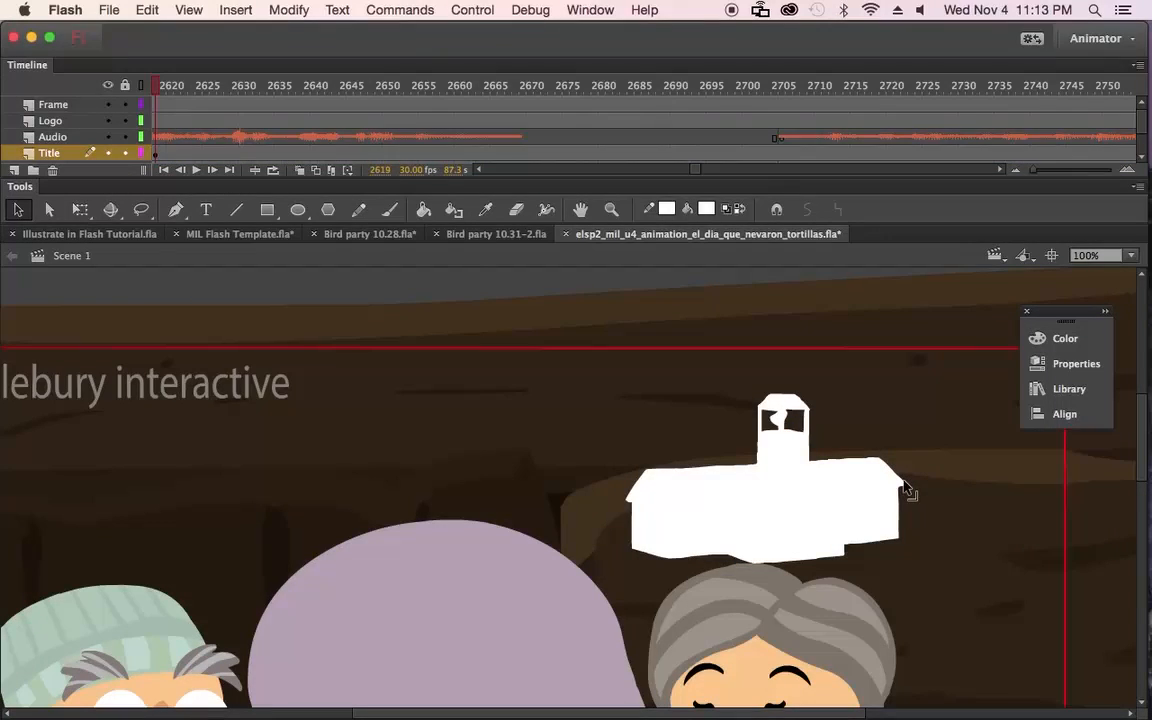
{"action": "left_click", "coordinate": [898, 486]}
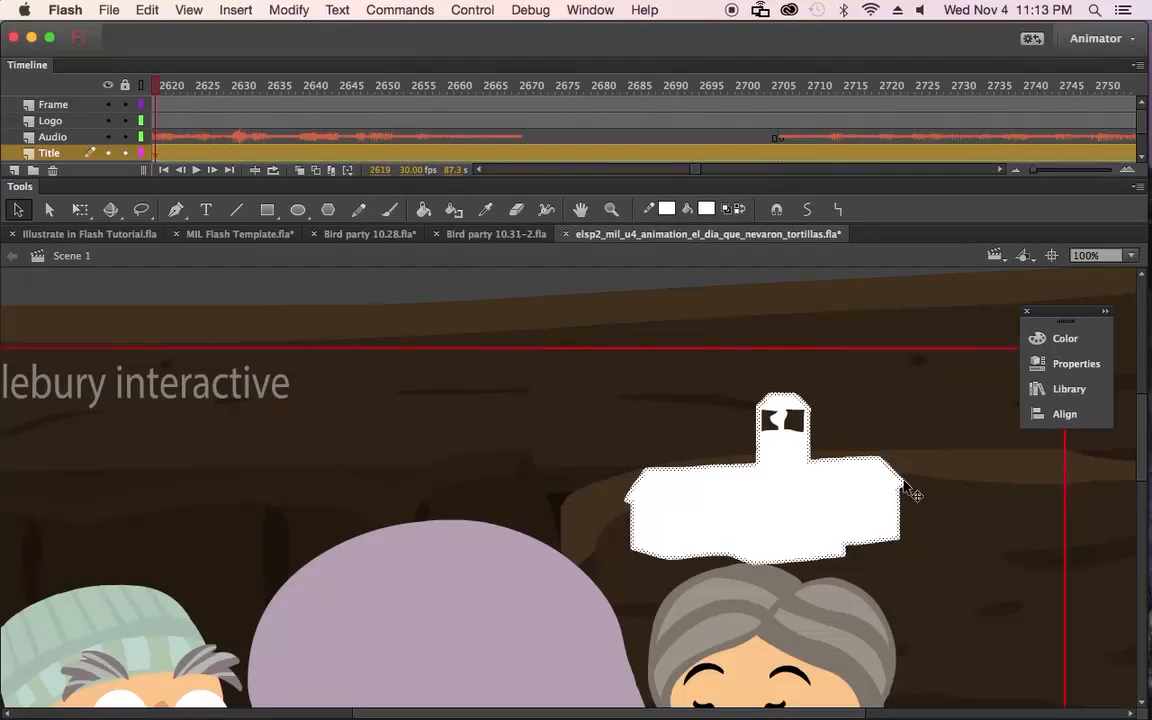
{"action": "left_click", "coordinate": [1068, 364]}
{"action": "left_click_drag", "start_coordinate": [832, 487], "coordinate": [842, 487]}
{"action": "double_click", "coordinate": [625, 395]}
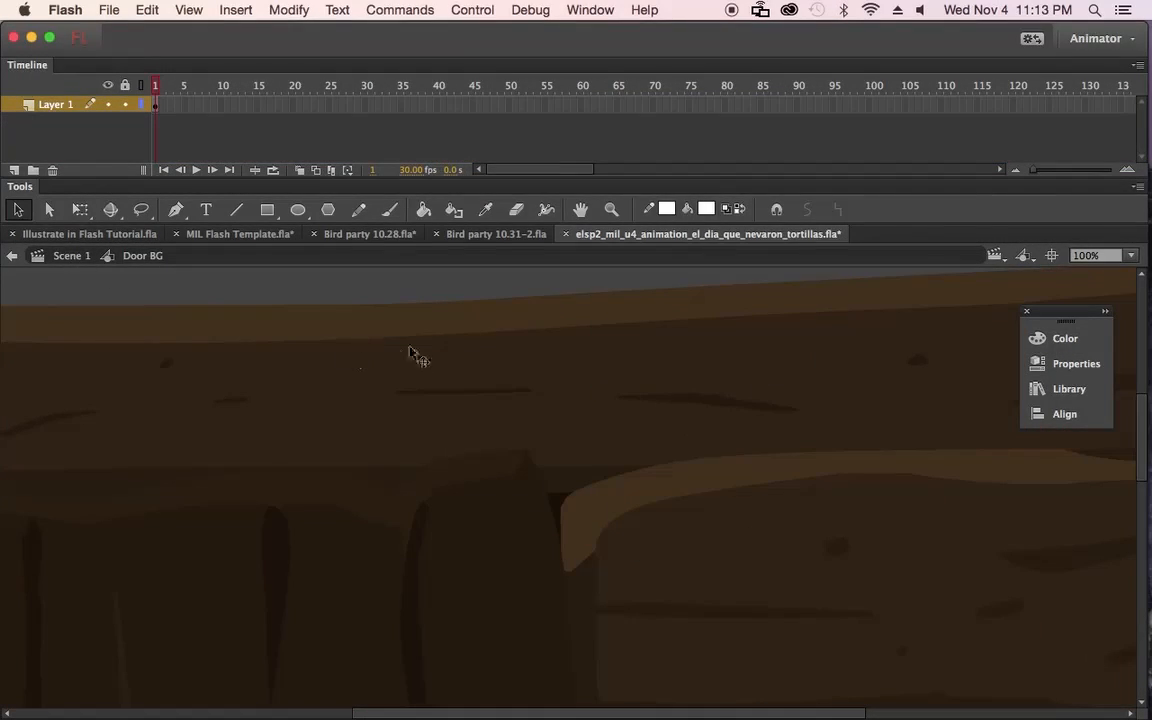
{"action": "left_click", "coordinate": [66, 257]}
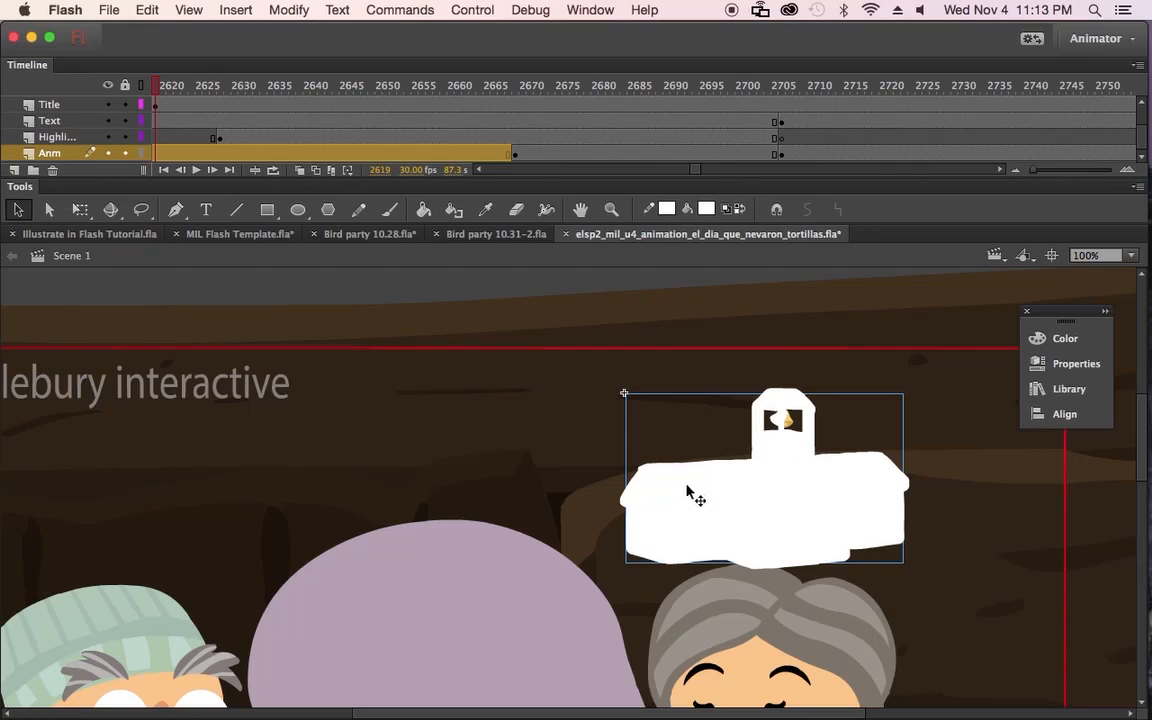
Step: Put the red school back in place on the Title layer, over the thickened white outline, and check the whole scene
{"action": "left_click", "coordinate": [789, 518]}
{"action": "key", "text": "super+shift+v"}
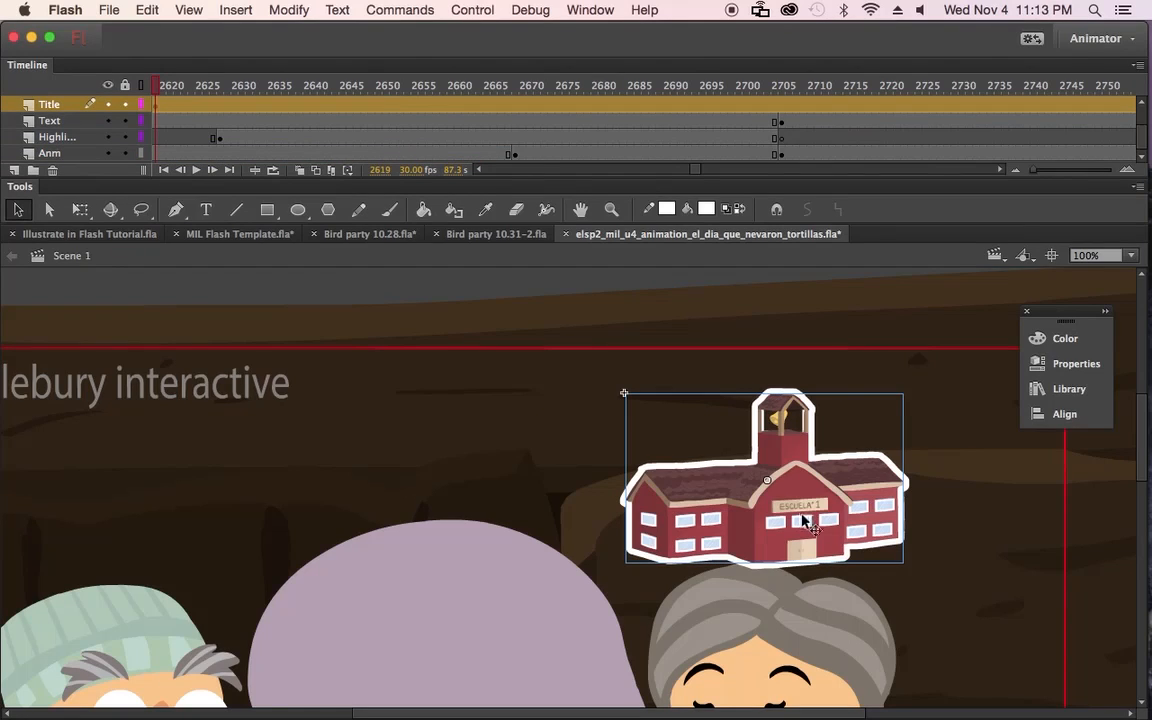
{"action": "left_click", "coordinate": [947, 490]}
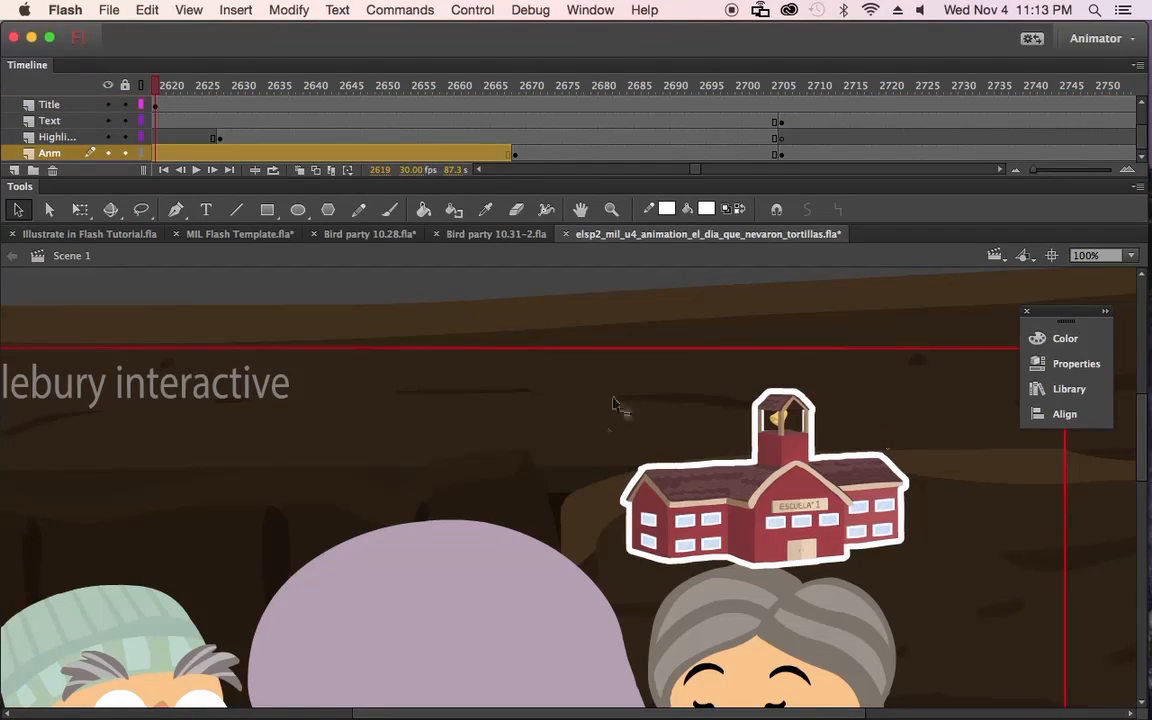
{"action": "left_click", "coordinate": [583, 439], "text": "alt"}
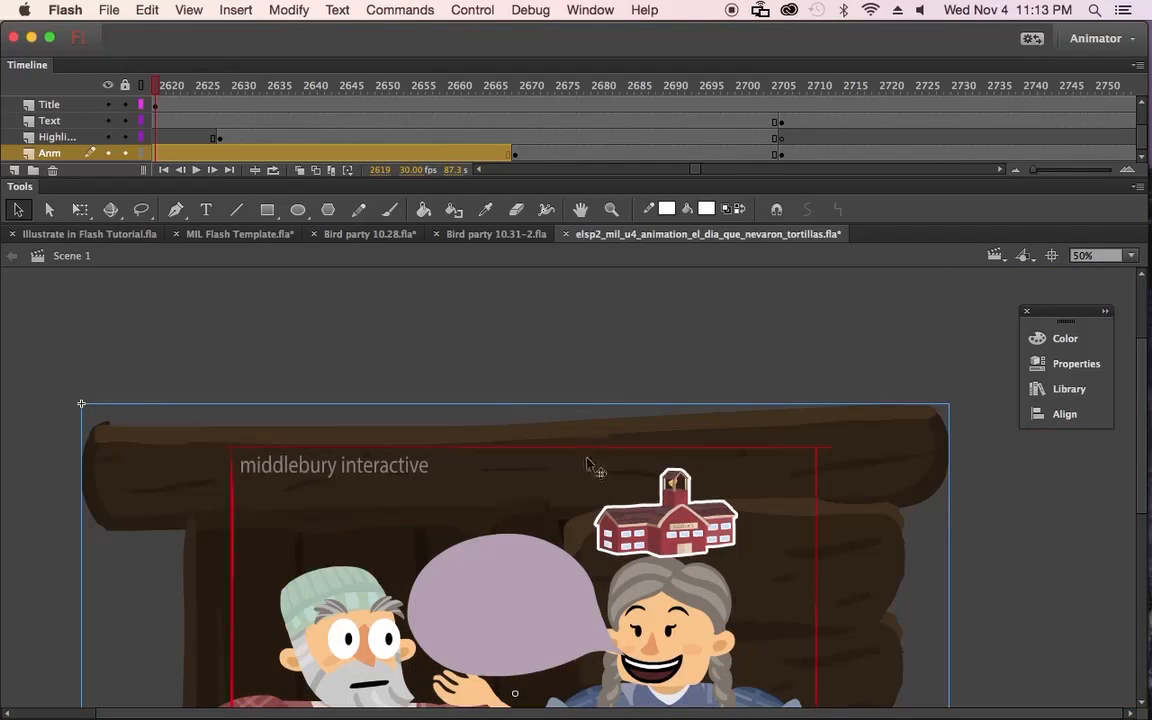
{"action": "key", "text": "super+Tab"}
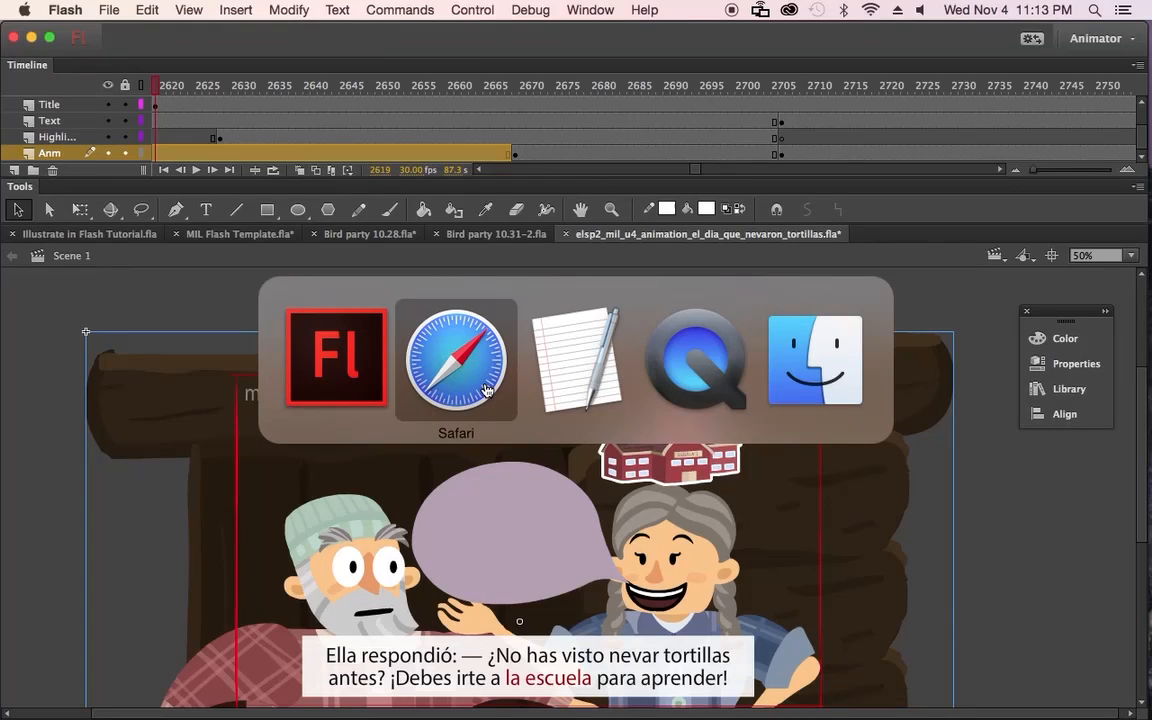
{"action": "left_click", "coordinate": [711, 364]}
{"action": "key", "text": "super+Tab"}
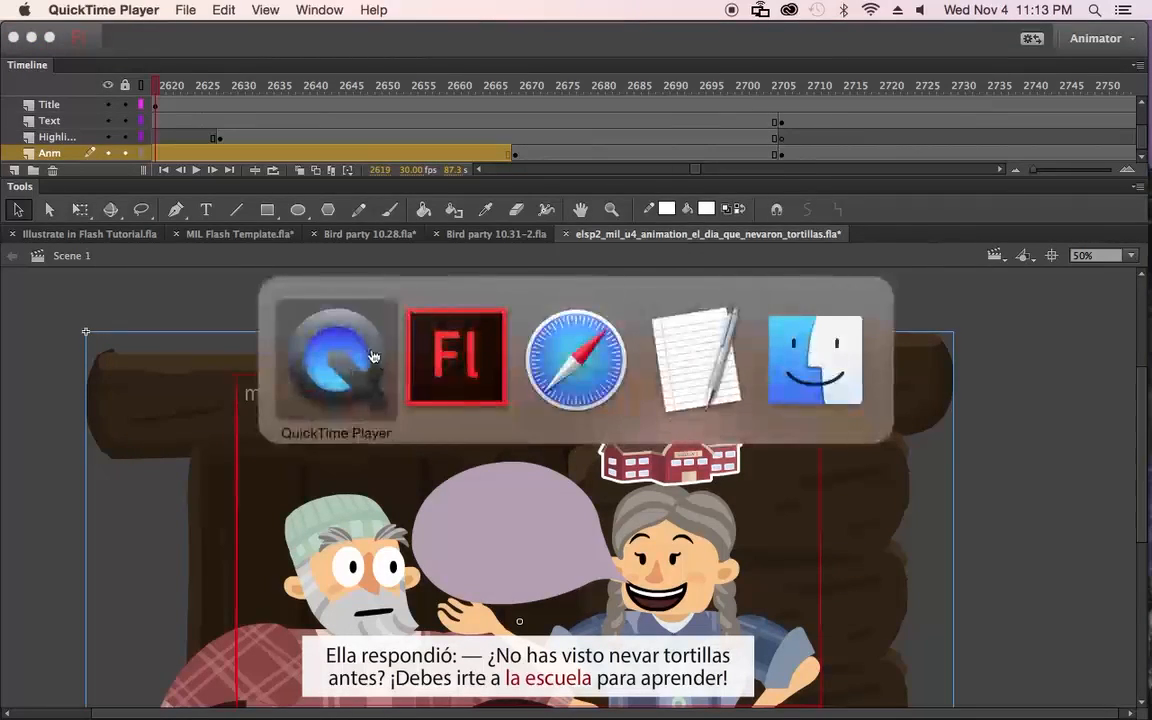
{"action": "left_click", "coordinate": [576, 360]}
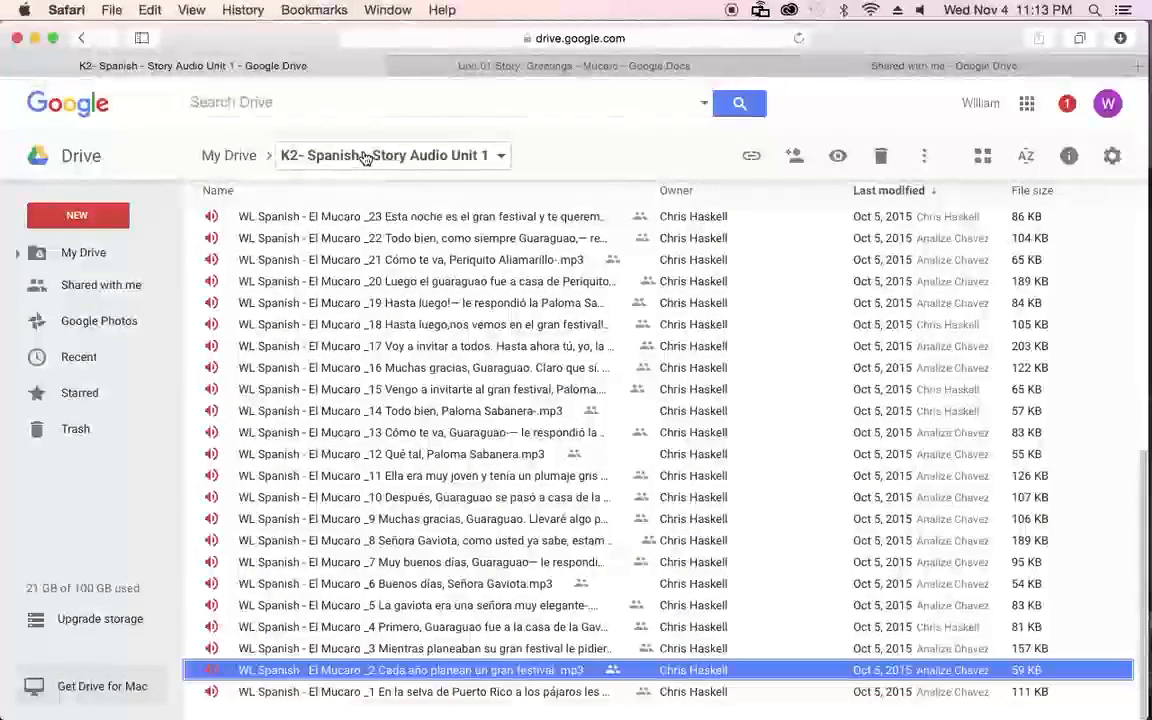
{"action": "key", "text": "super+Tab"}
{"action": "left_click", "coordinate": [472, 357]}
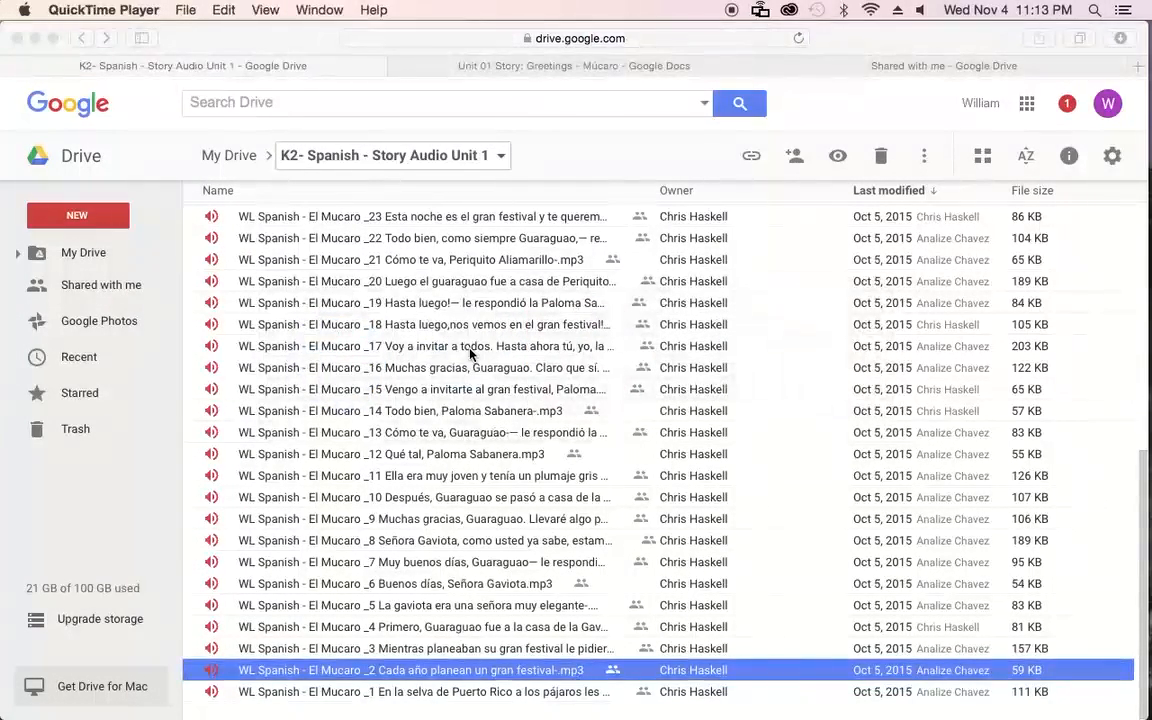